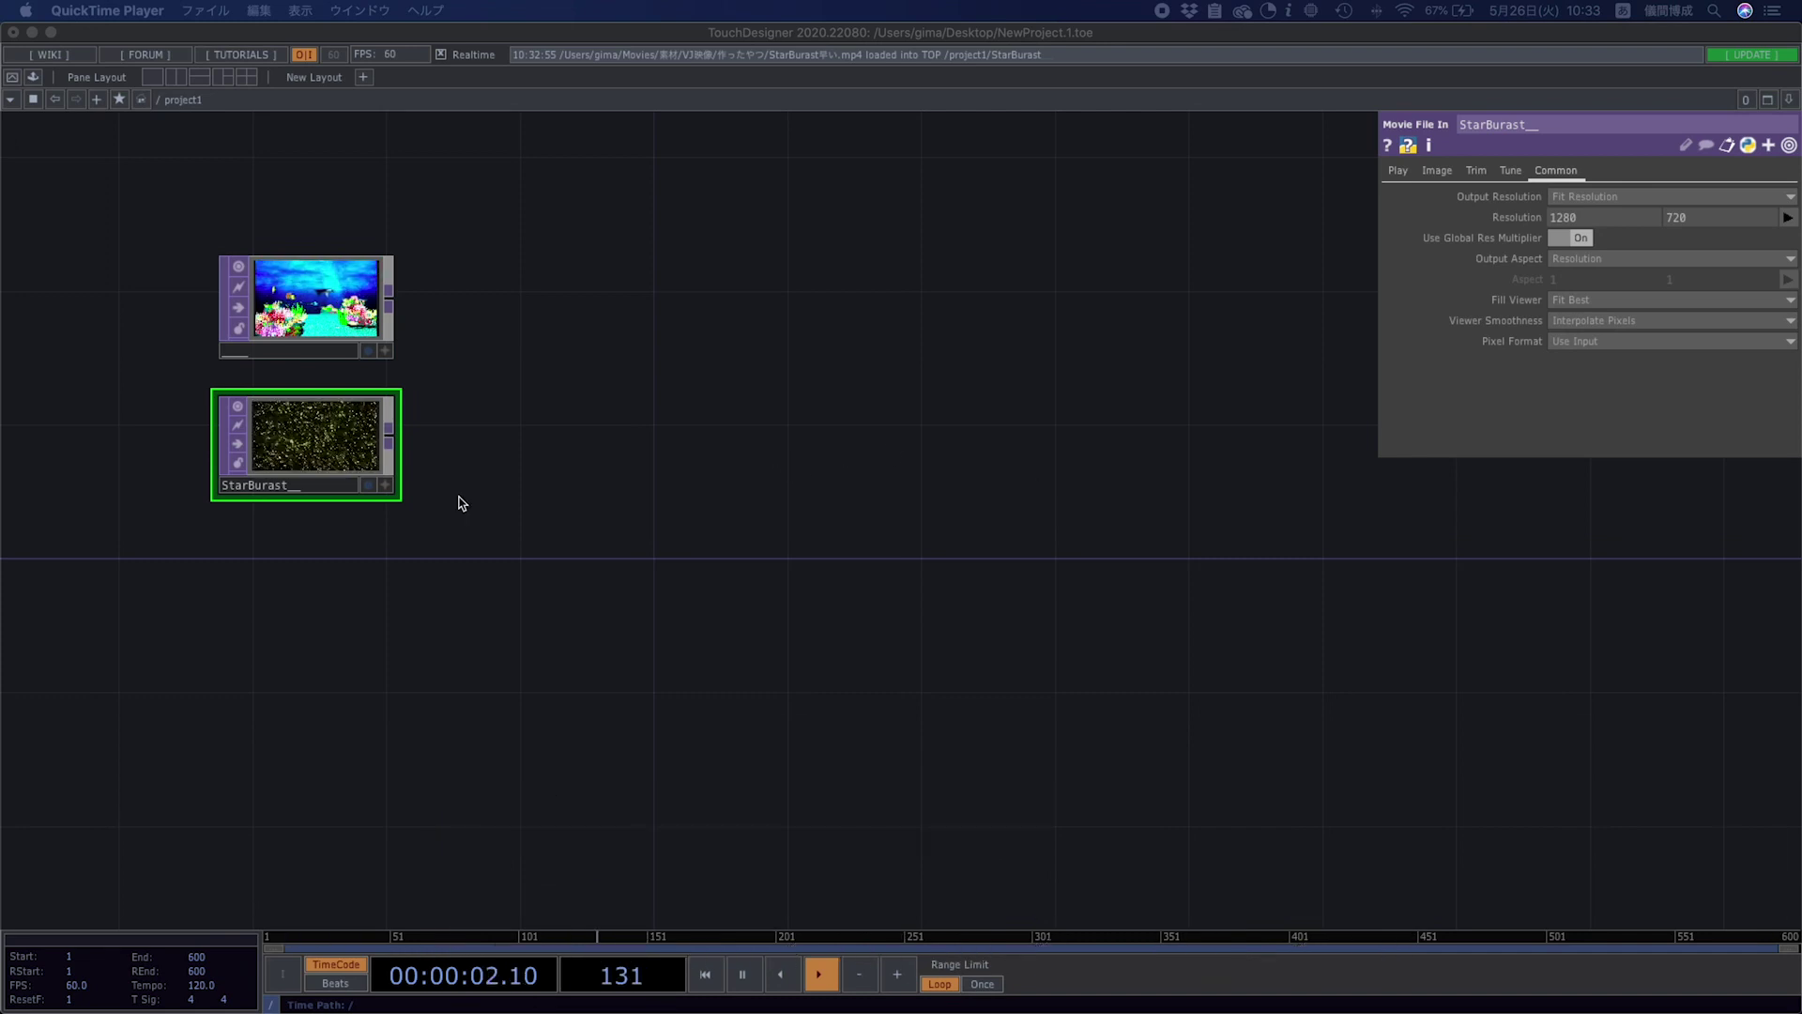
Move the underwater movie and StarBurast movie nodes lower in the network, leaving a wider vertical gap between them.
left_click_drag(335, 350, 340, 418)
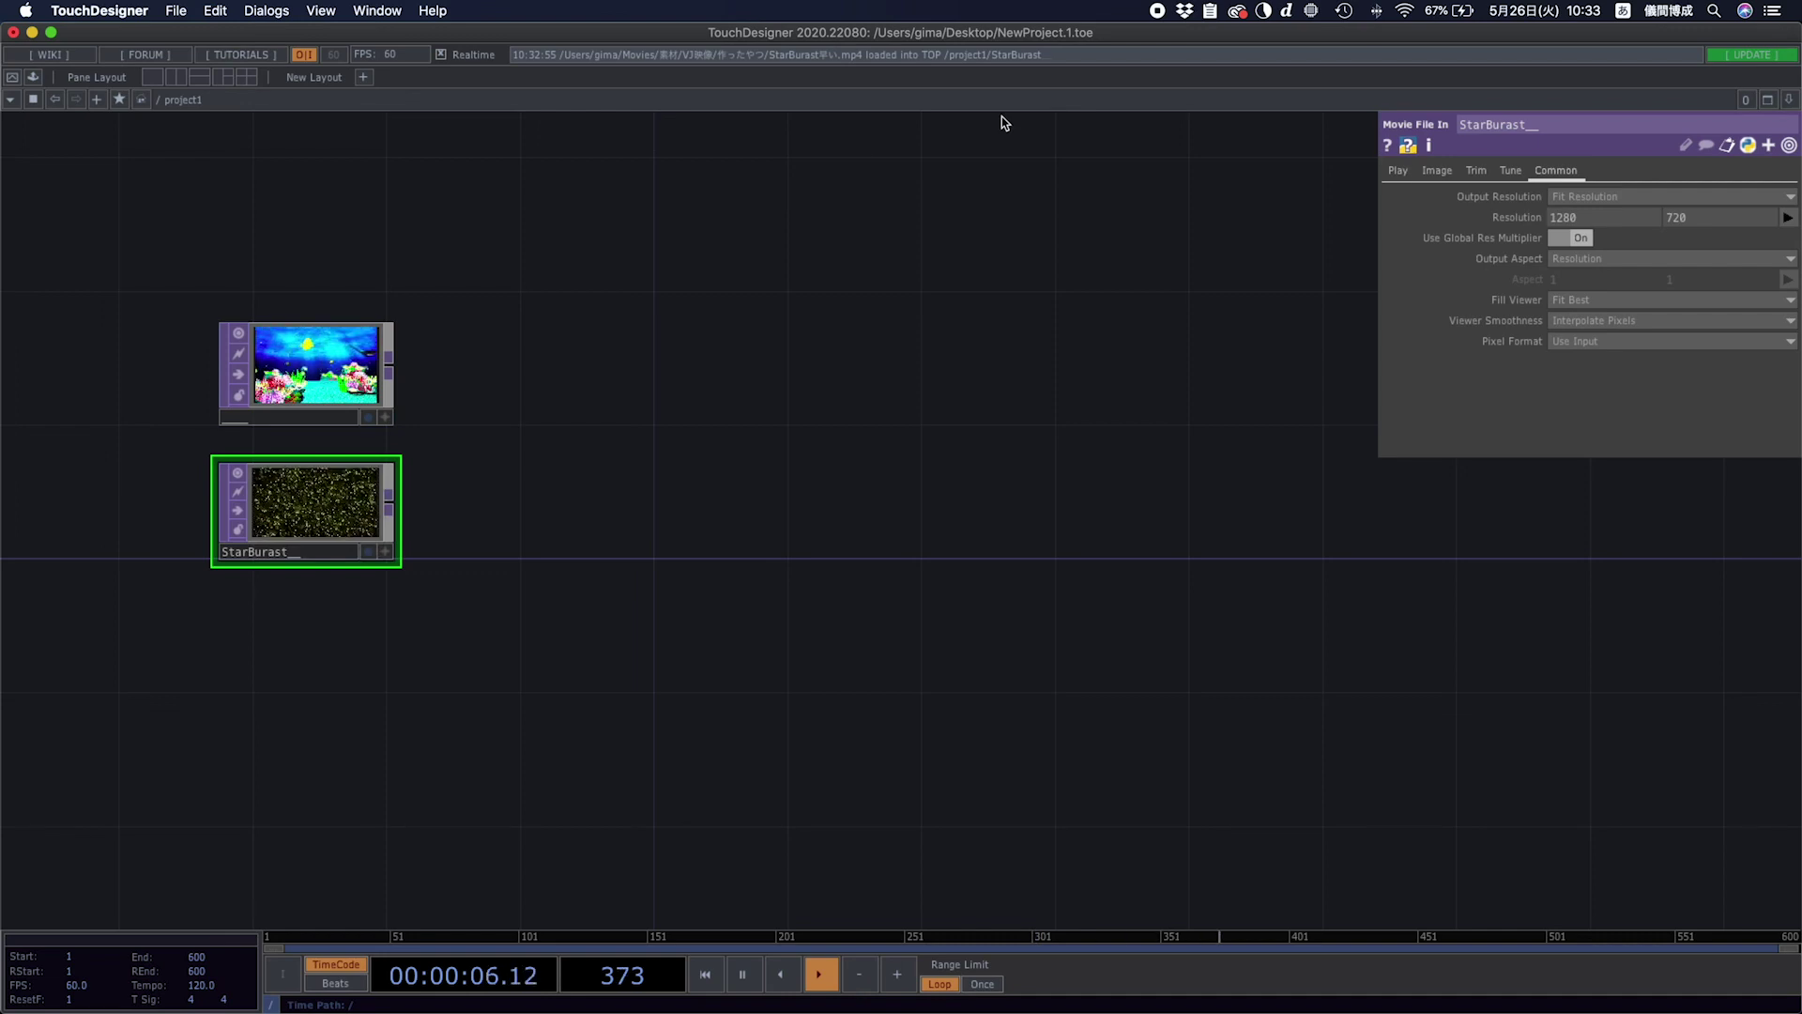
left_click_drag(279, 533, 301, 681)
left_click_drag(333, 372, 335, 475)
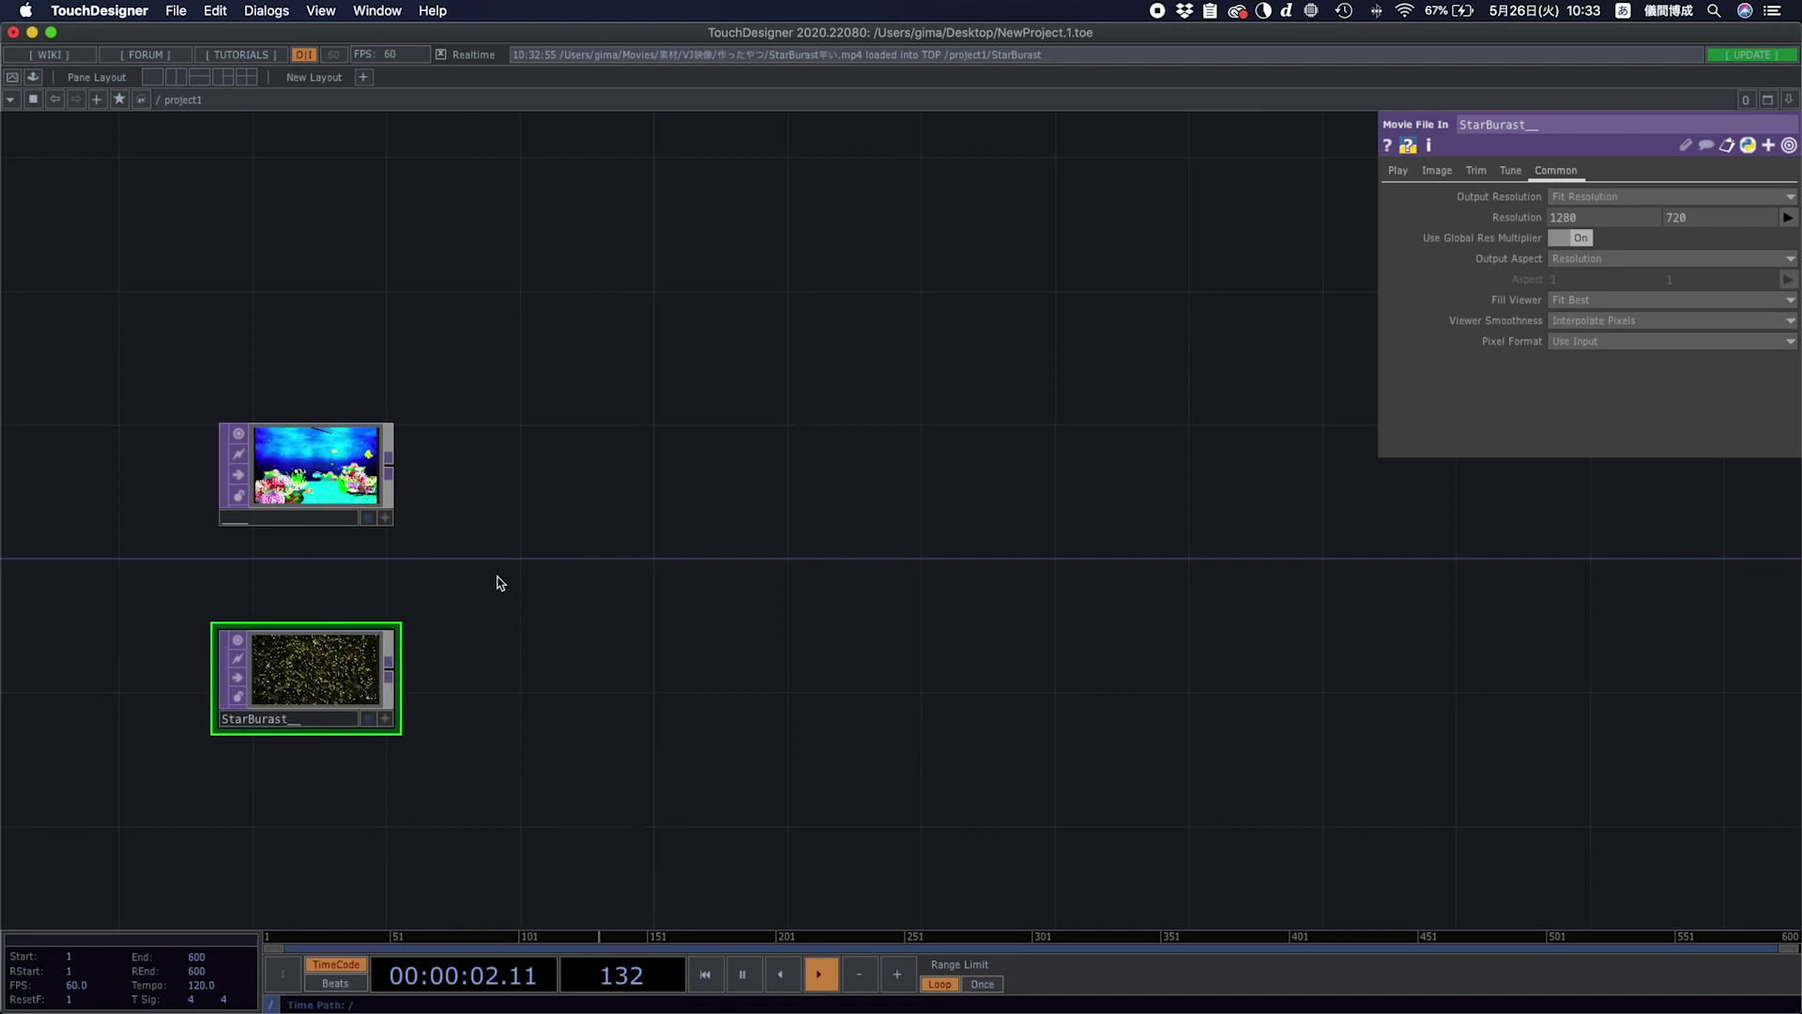
Add a Null TOP connected to the output of the underwater movie node.
right_click(392, 469)
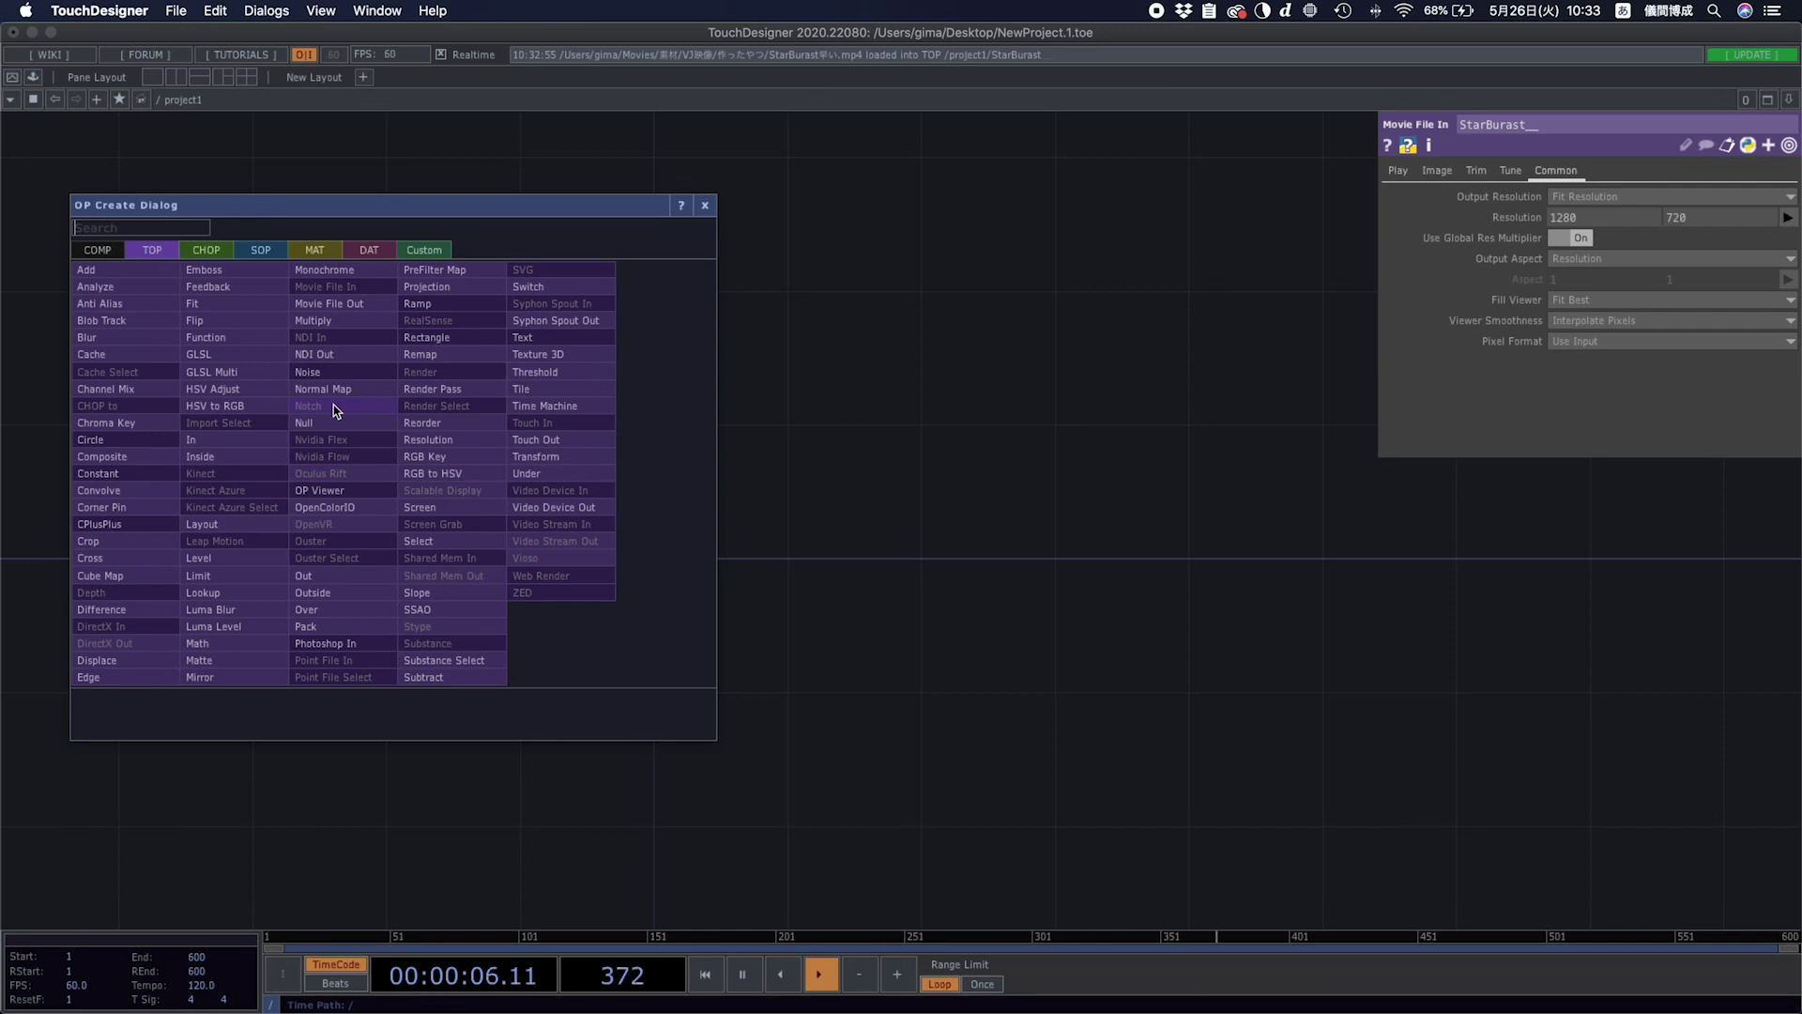
left_click(305, 422)
left_click(536, 488)
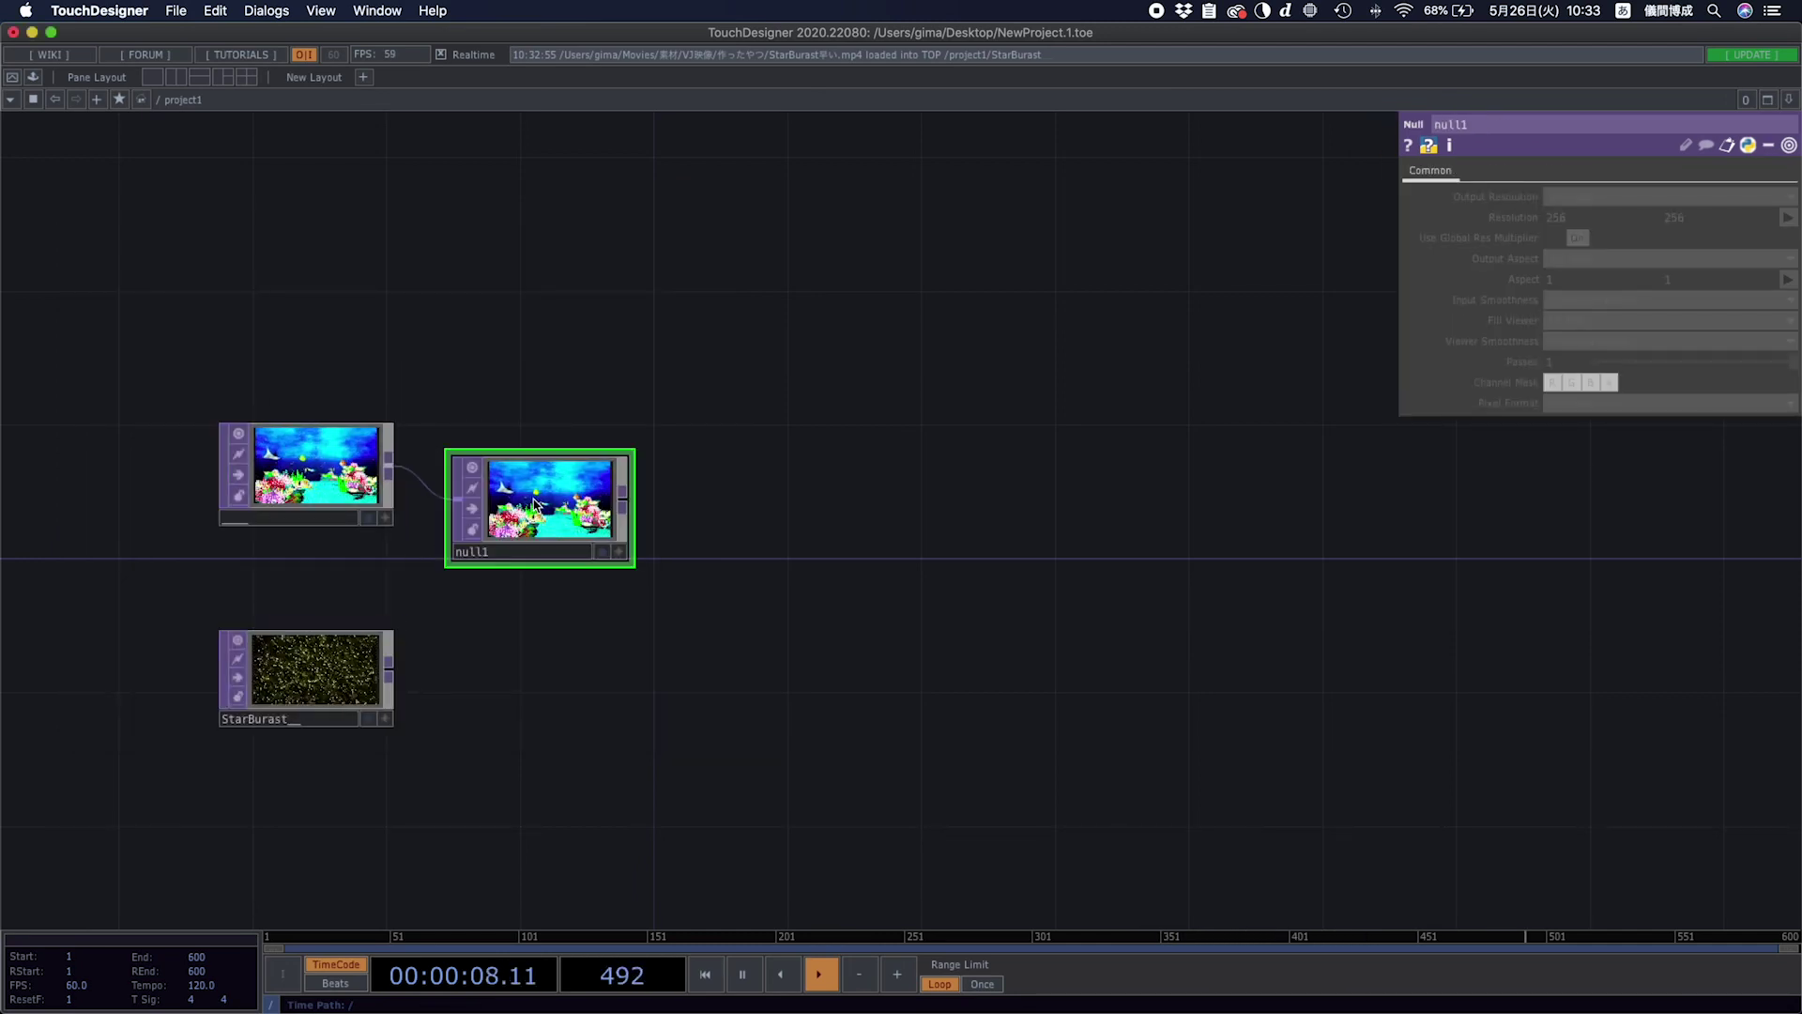
Paste a copy of the Null, place it beside StarBurast, and connect the StarBurast movie's output to it.
key("super+v")
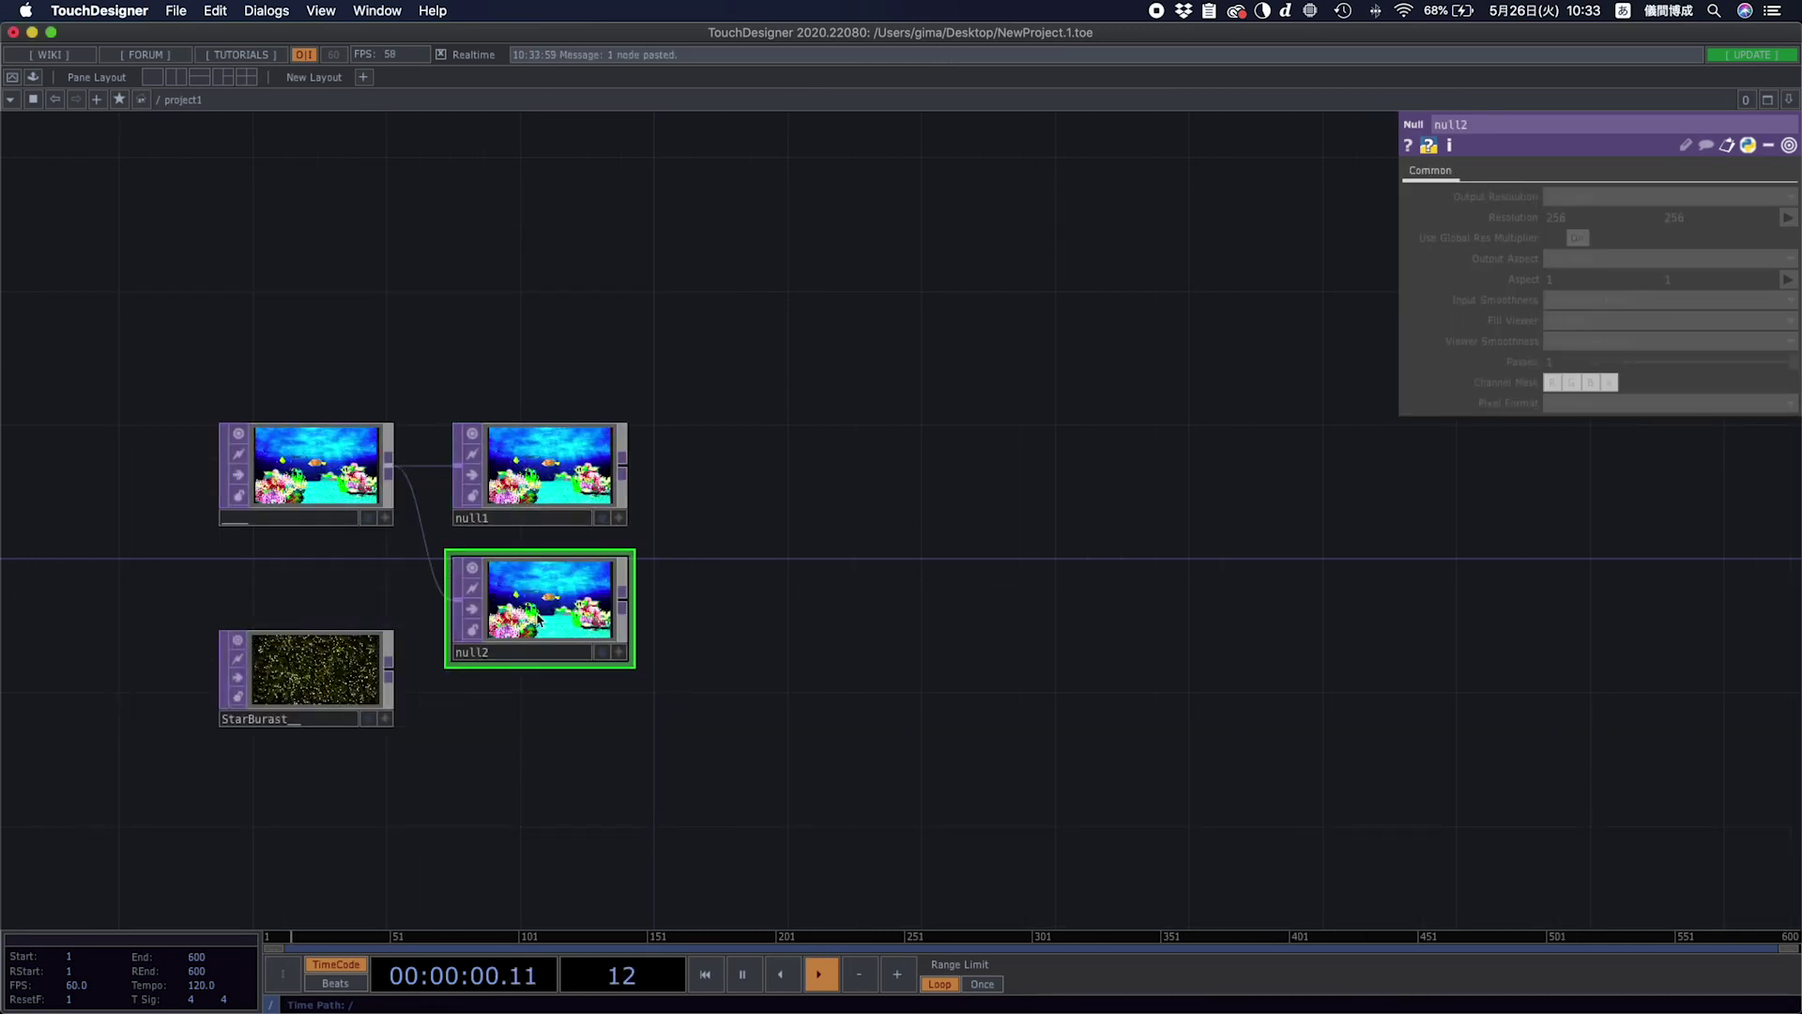
left_click_drag(537, 606, 537, 672)
left_click_drag(340, 673, 488, 680)
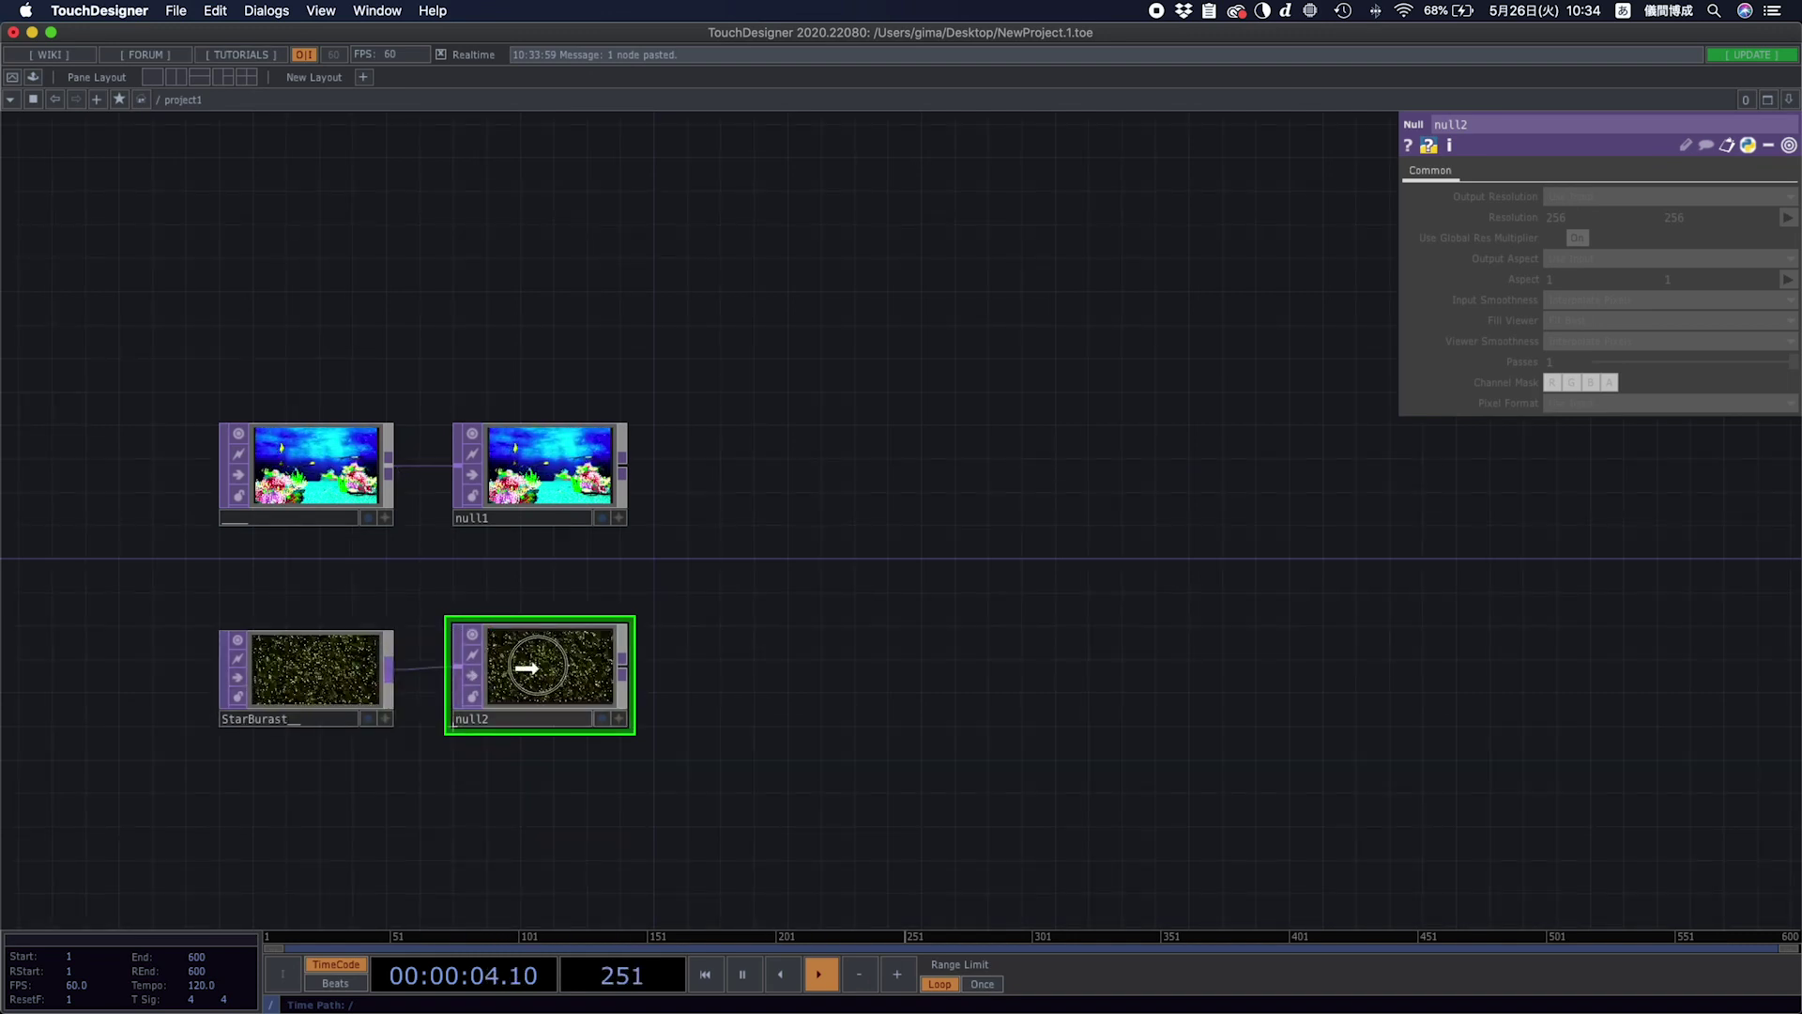
Try combining null1 and null2 with an Add TOP, and delete that node.
left_click_drag(750, 507, 390, 414)
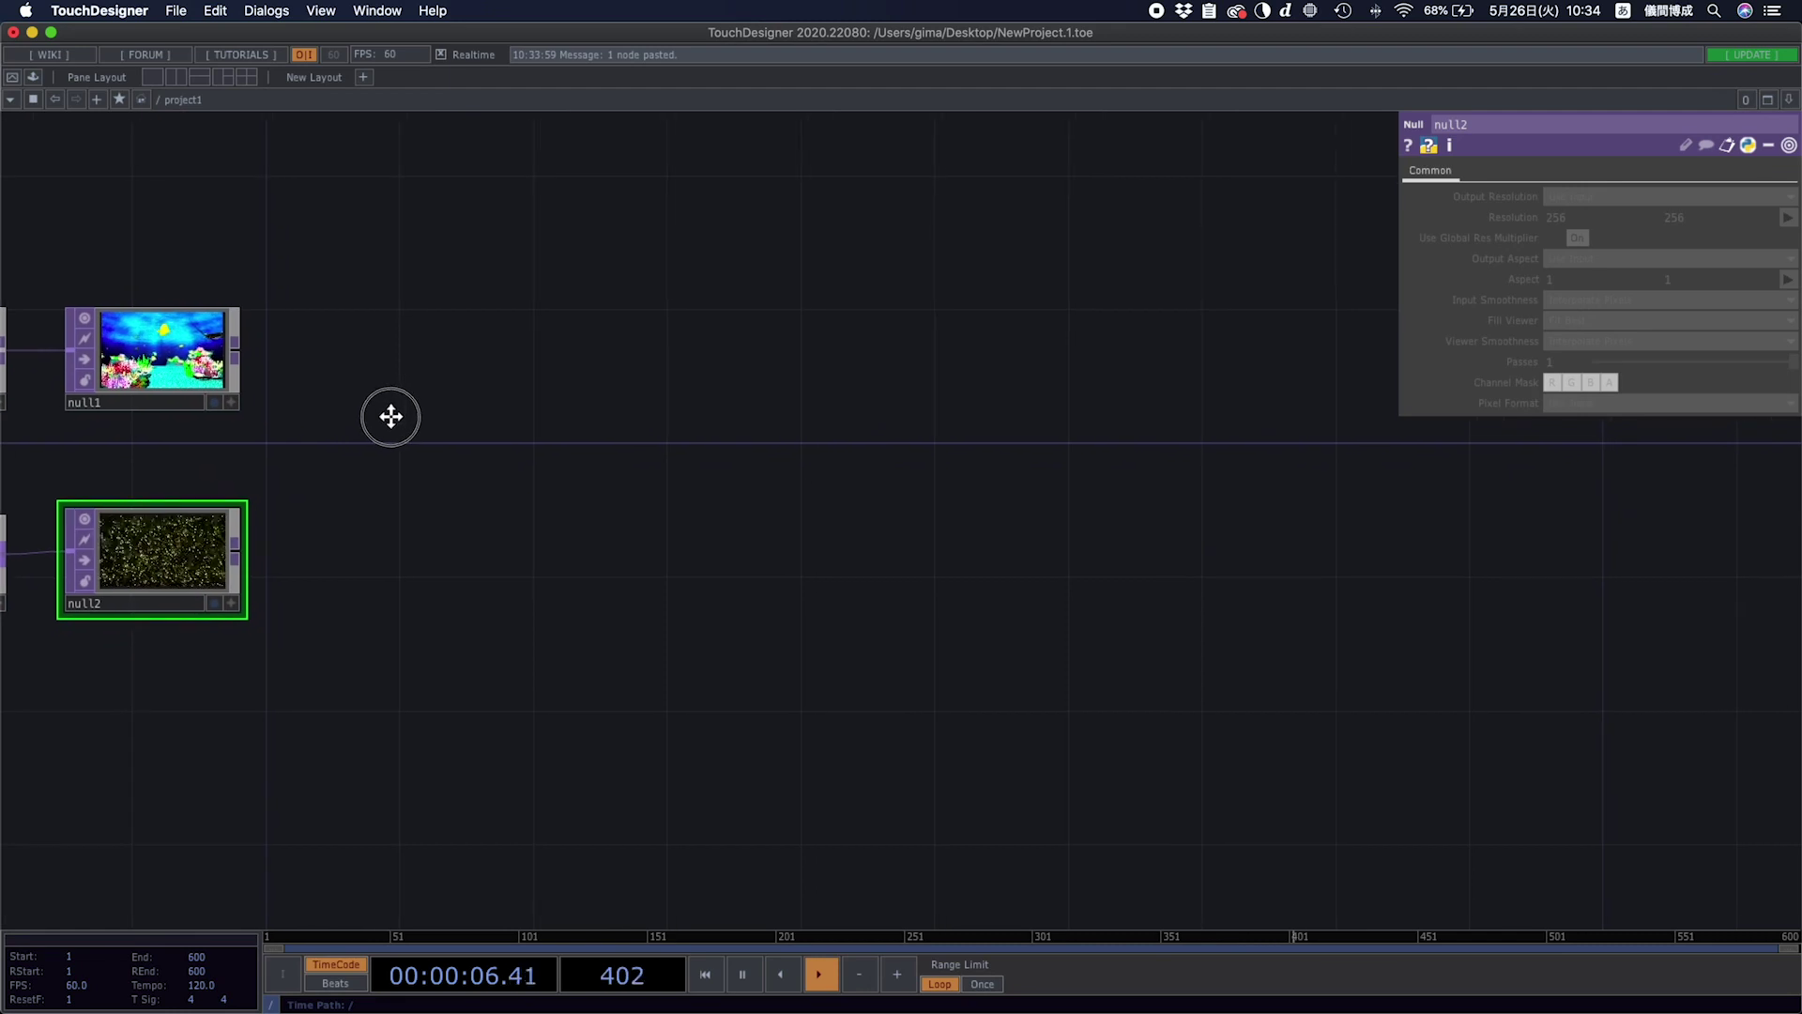
right_click(507, 272)
left_click(544, 122)
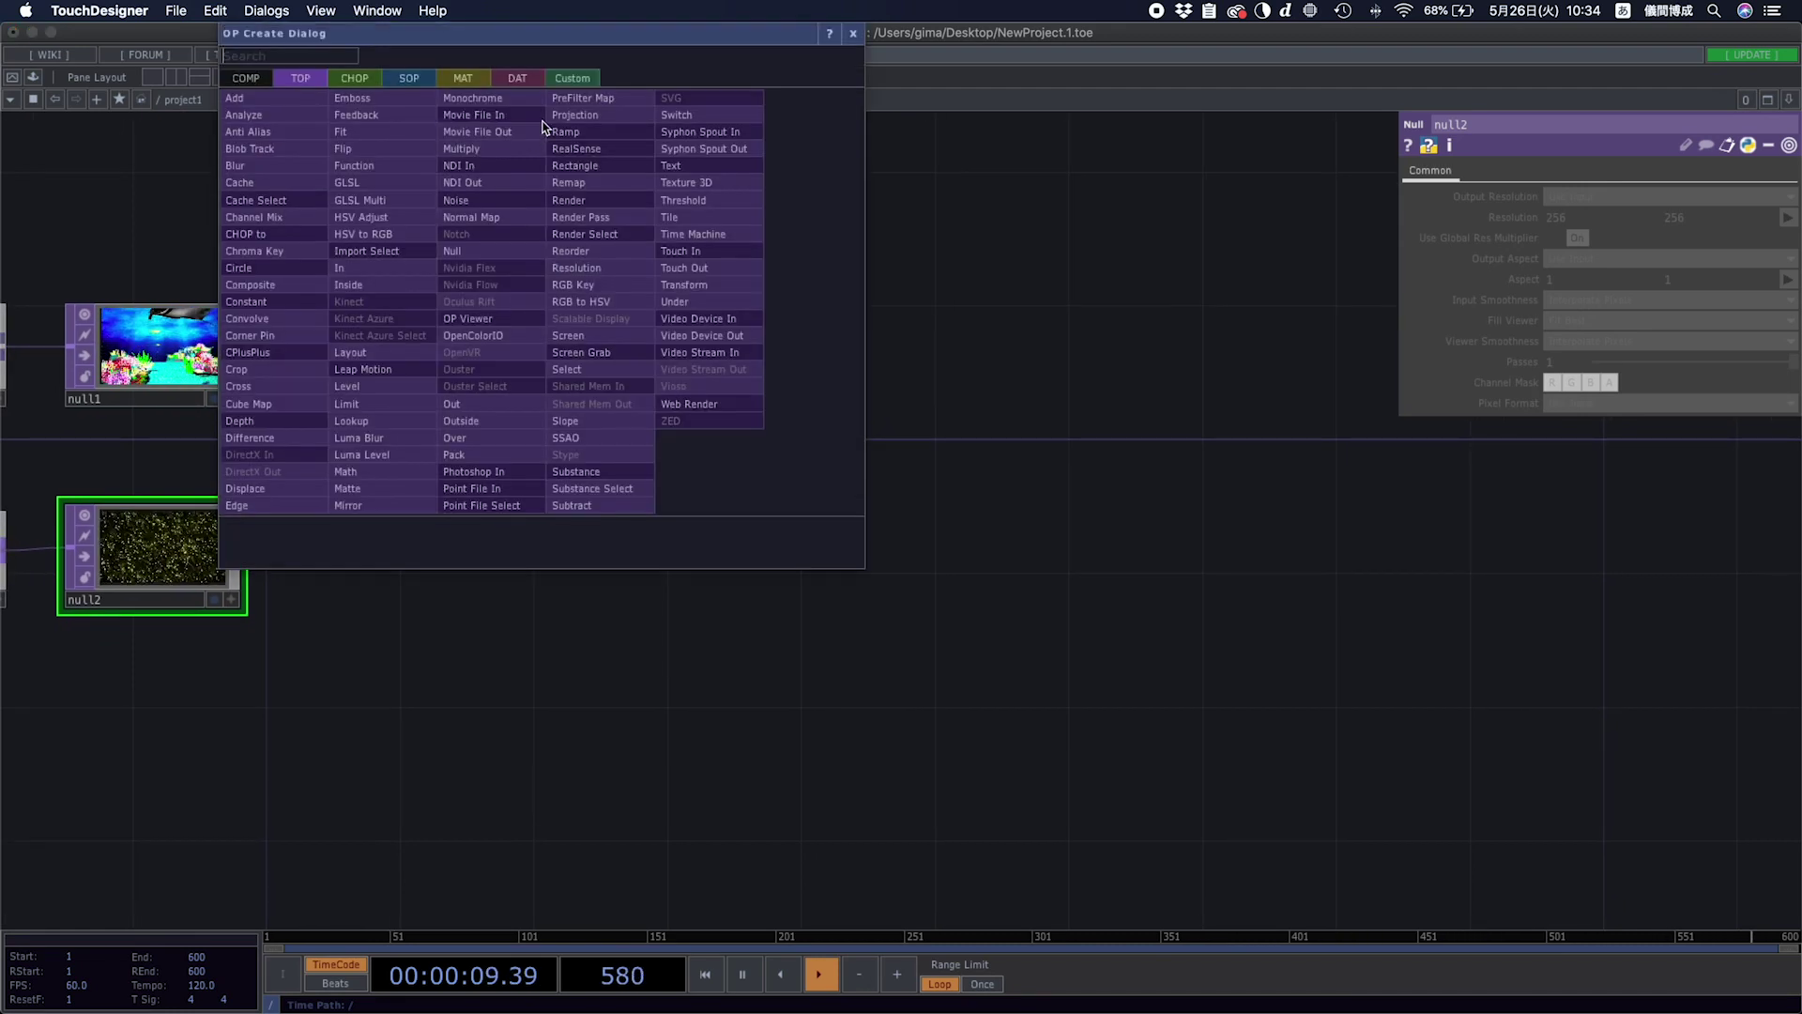
left_click(296, 101)
left_click(389, 420)
left_click_drag(236, 351, 293, 390)
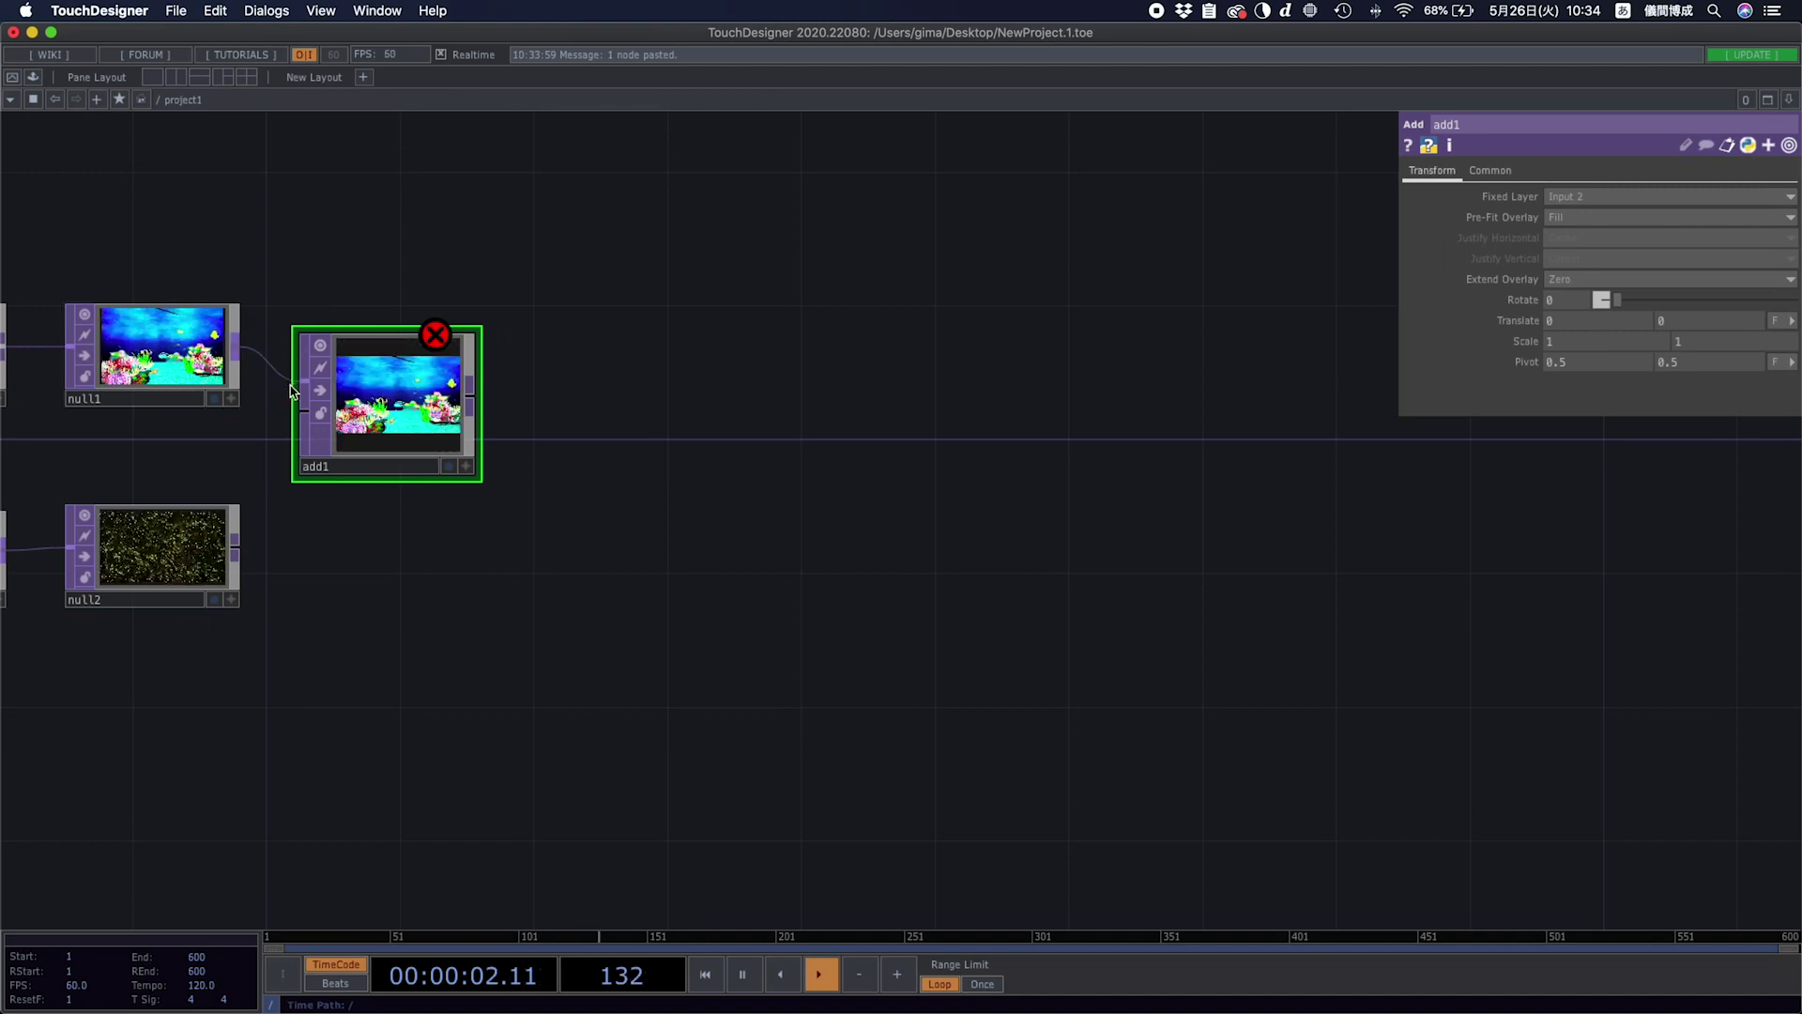
left_click_drag(390, 432, 457, 500)
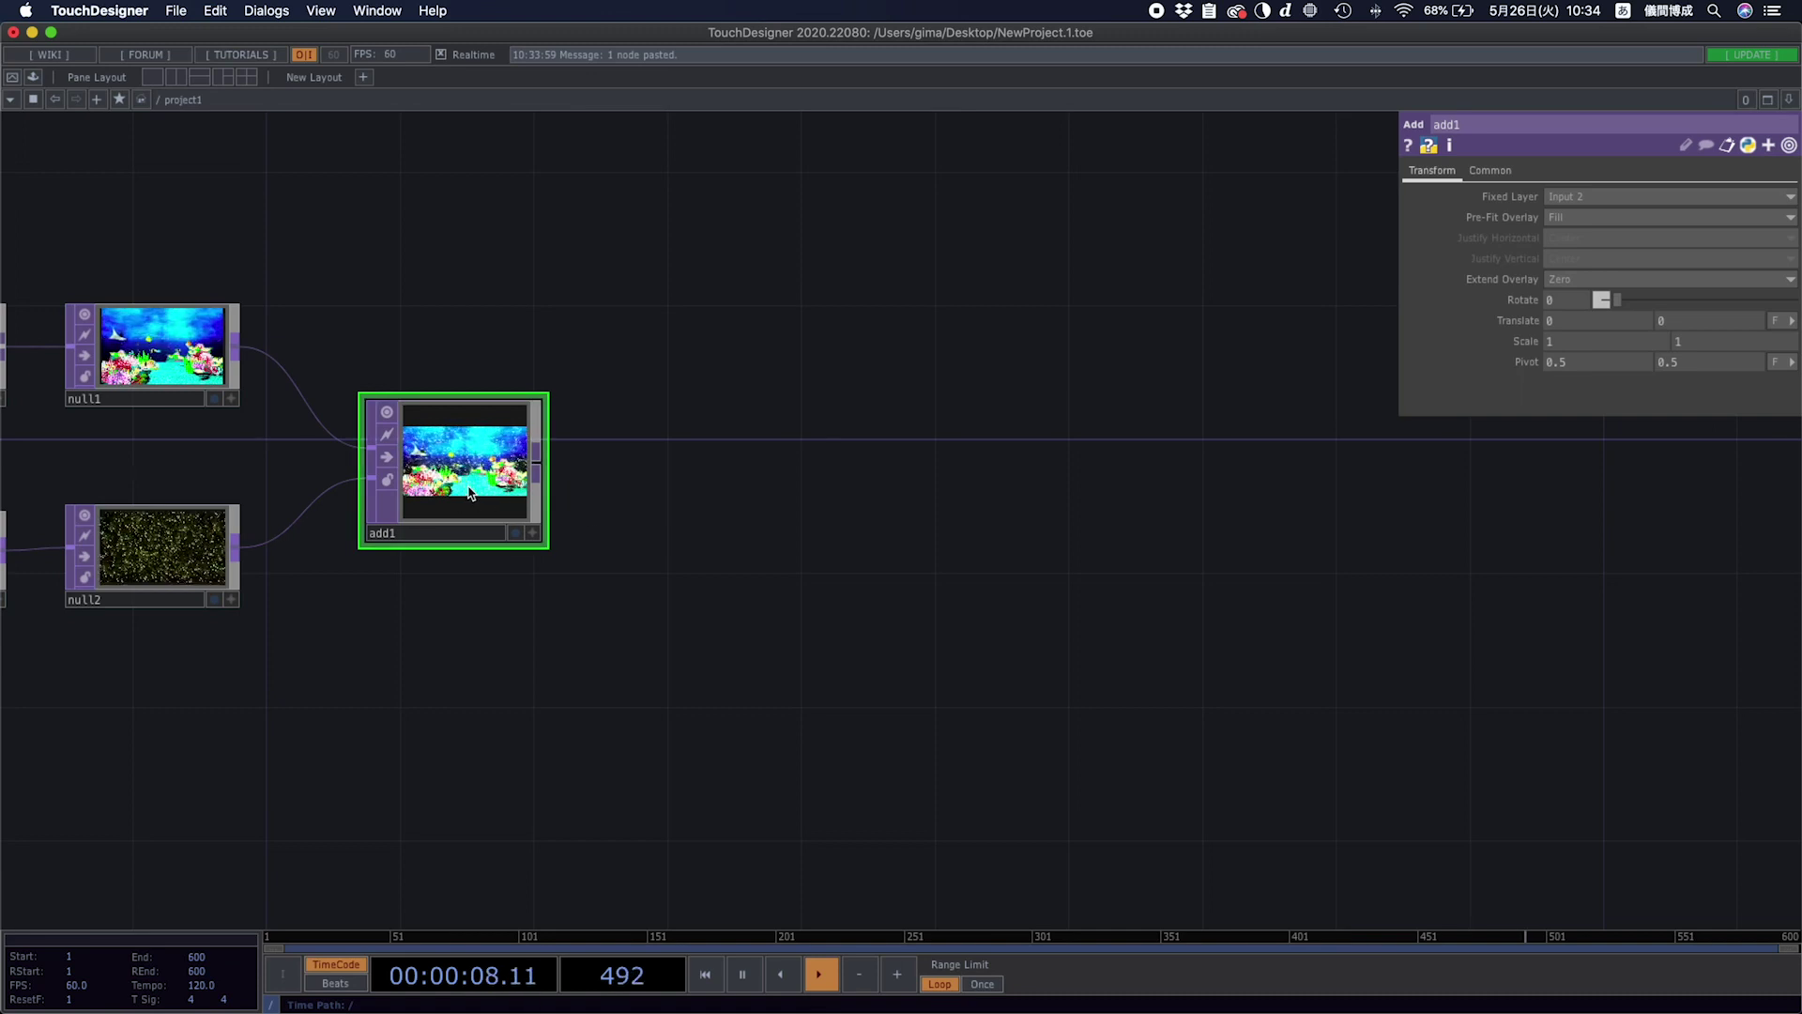
key("BackSpace")
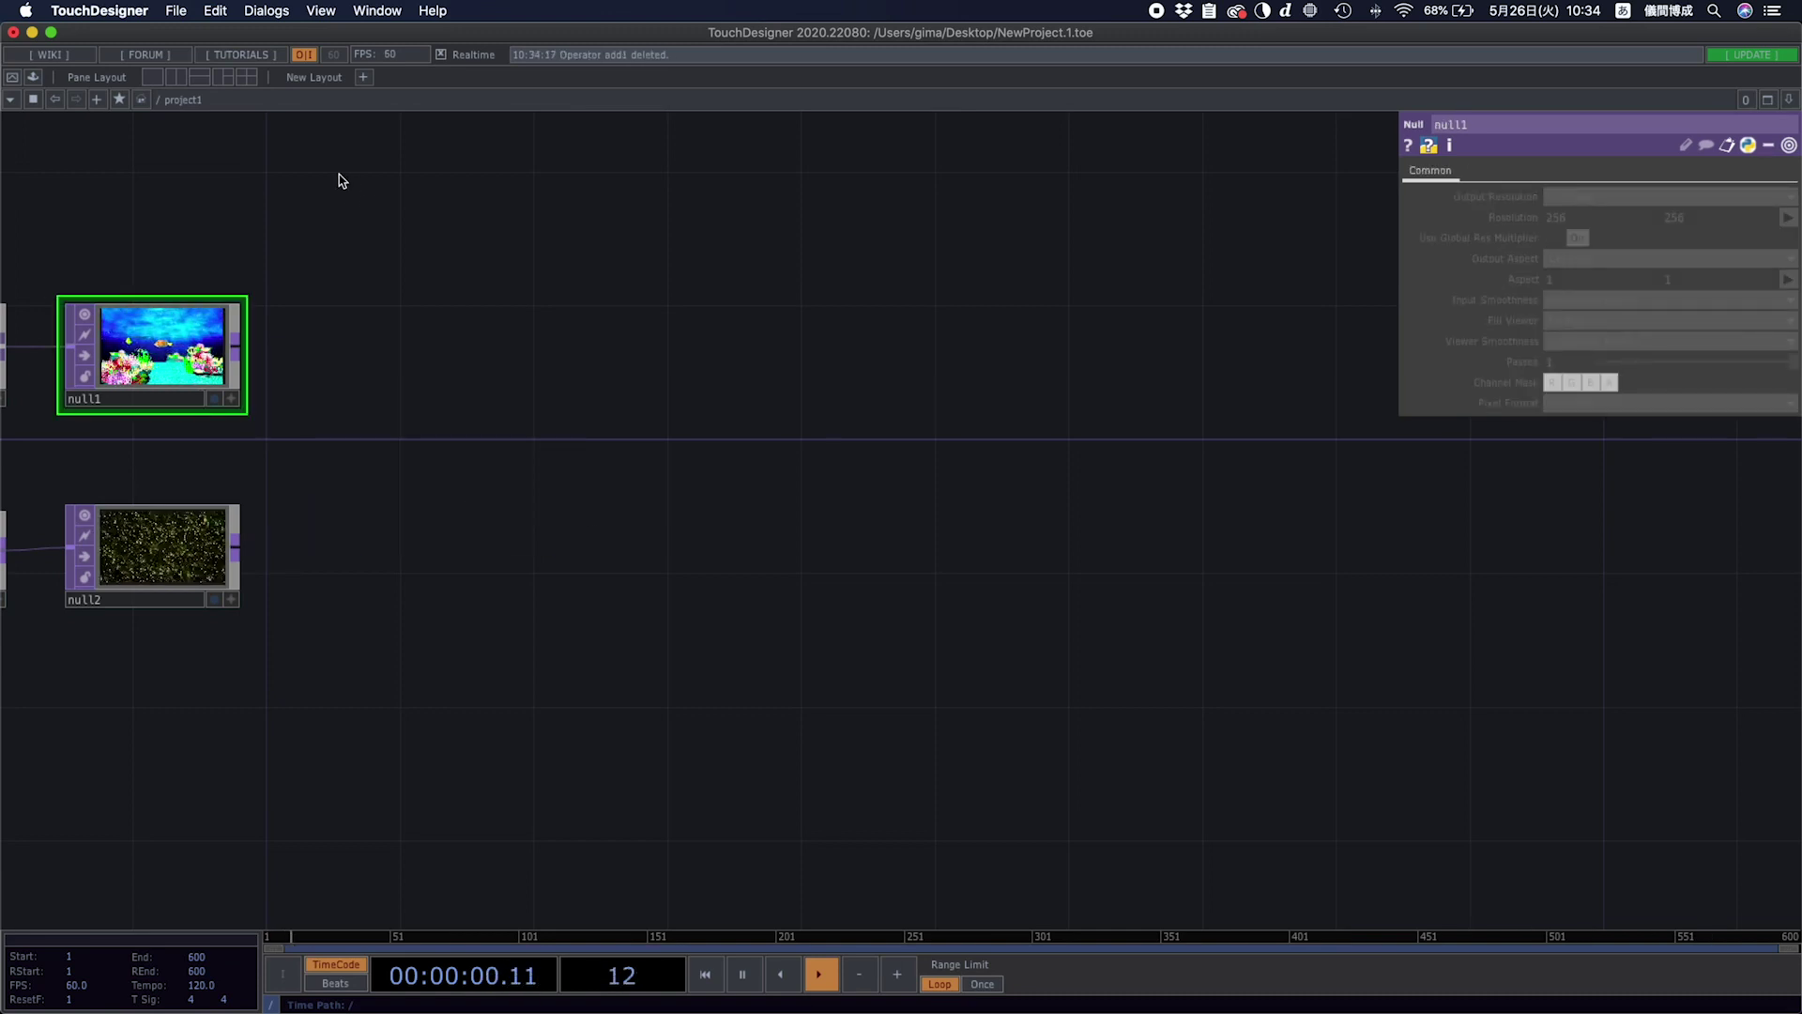
Add the kantanMapper component from the Palette Browser's Tools category to the network and close the palette.
left_click(267, 11)
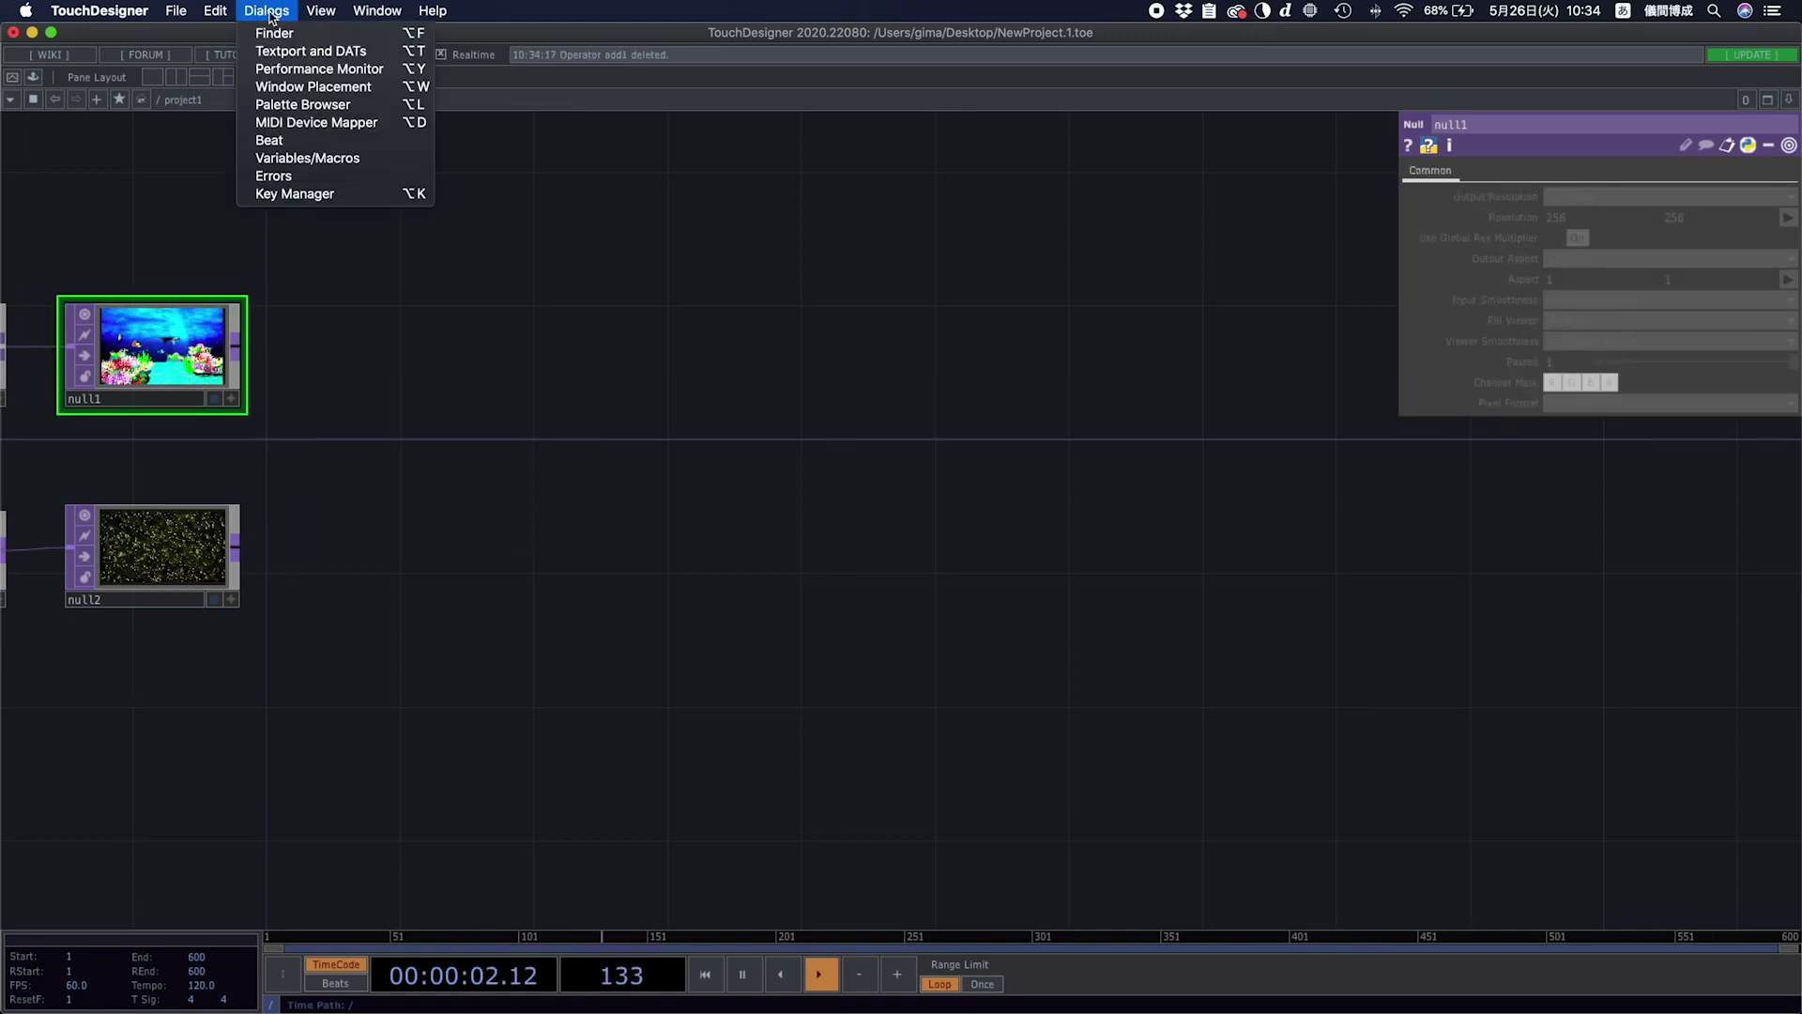
left_click(297, 105)
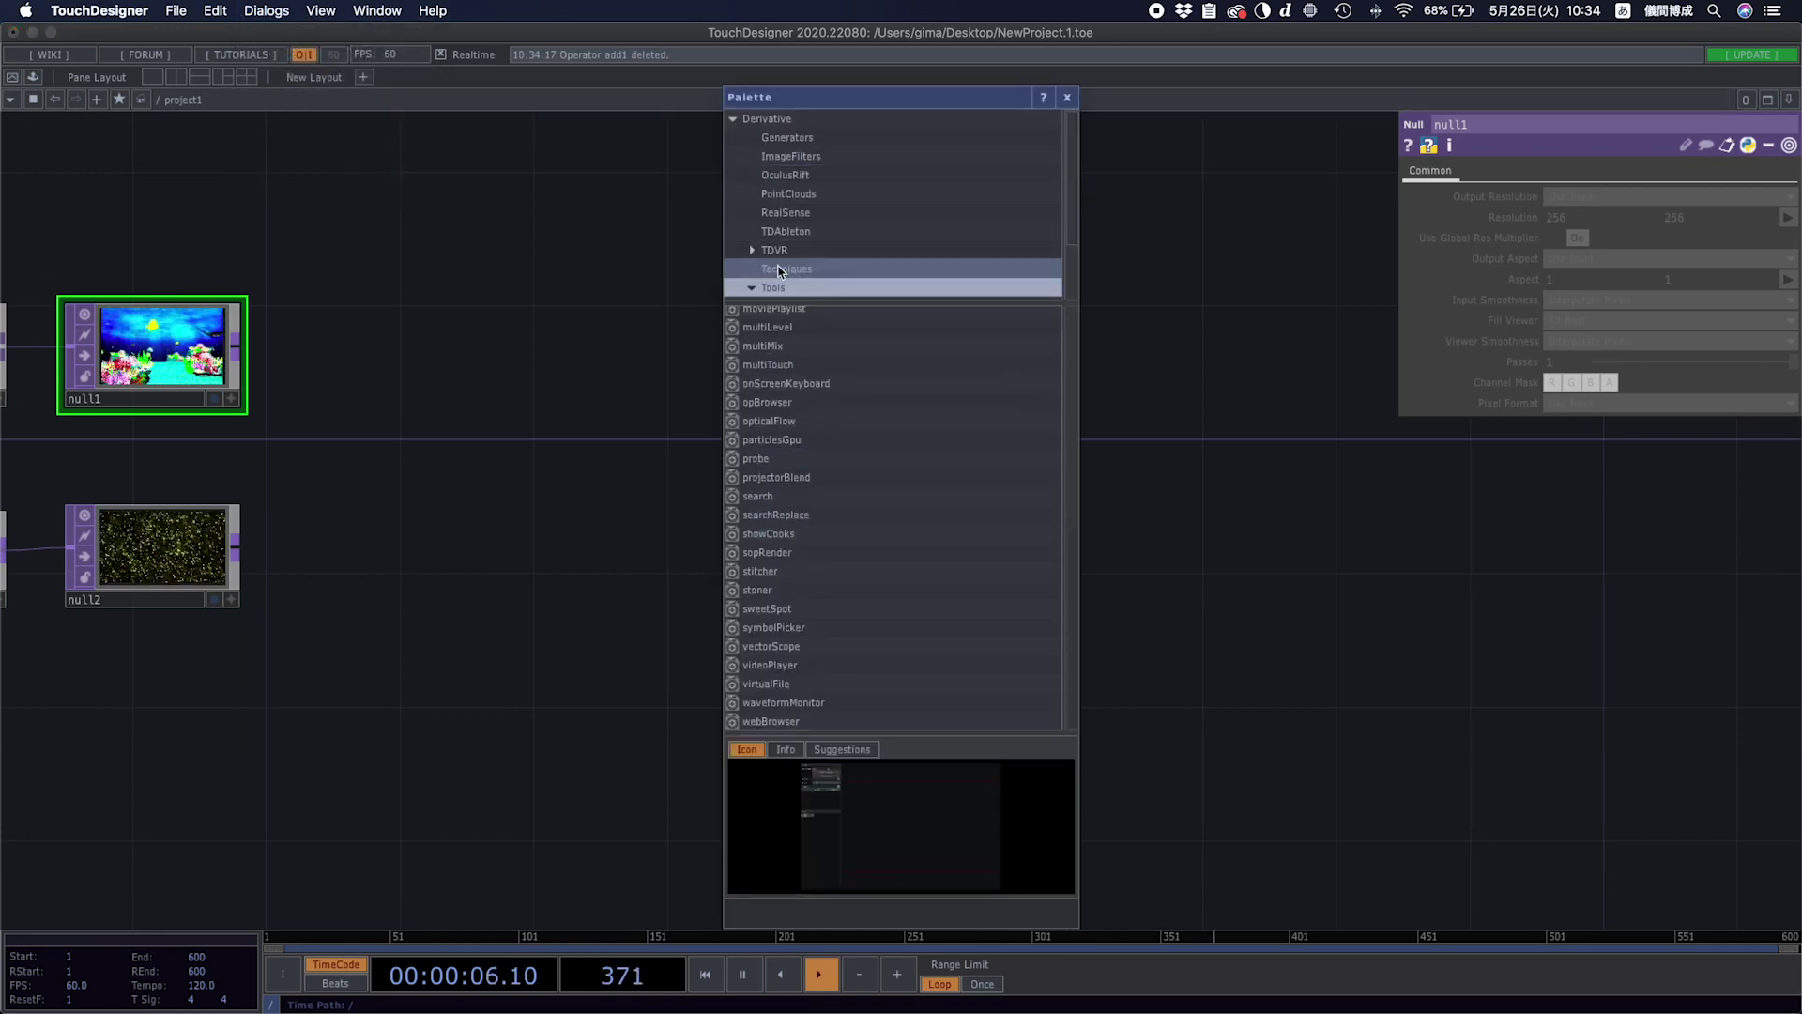
left_click(255, 13)
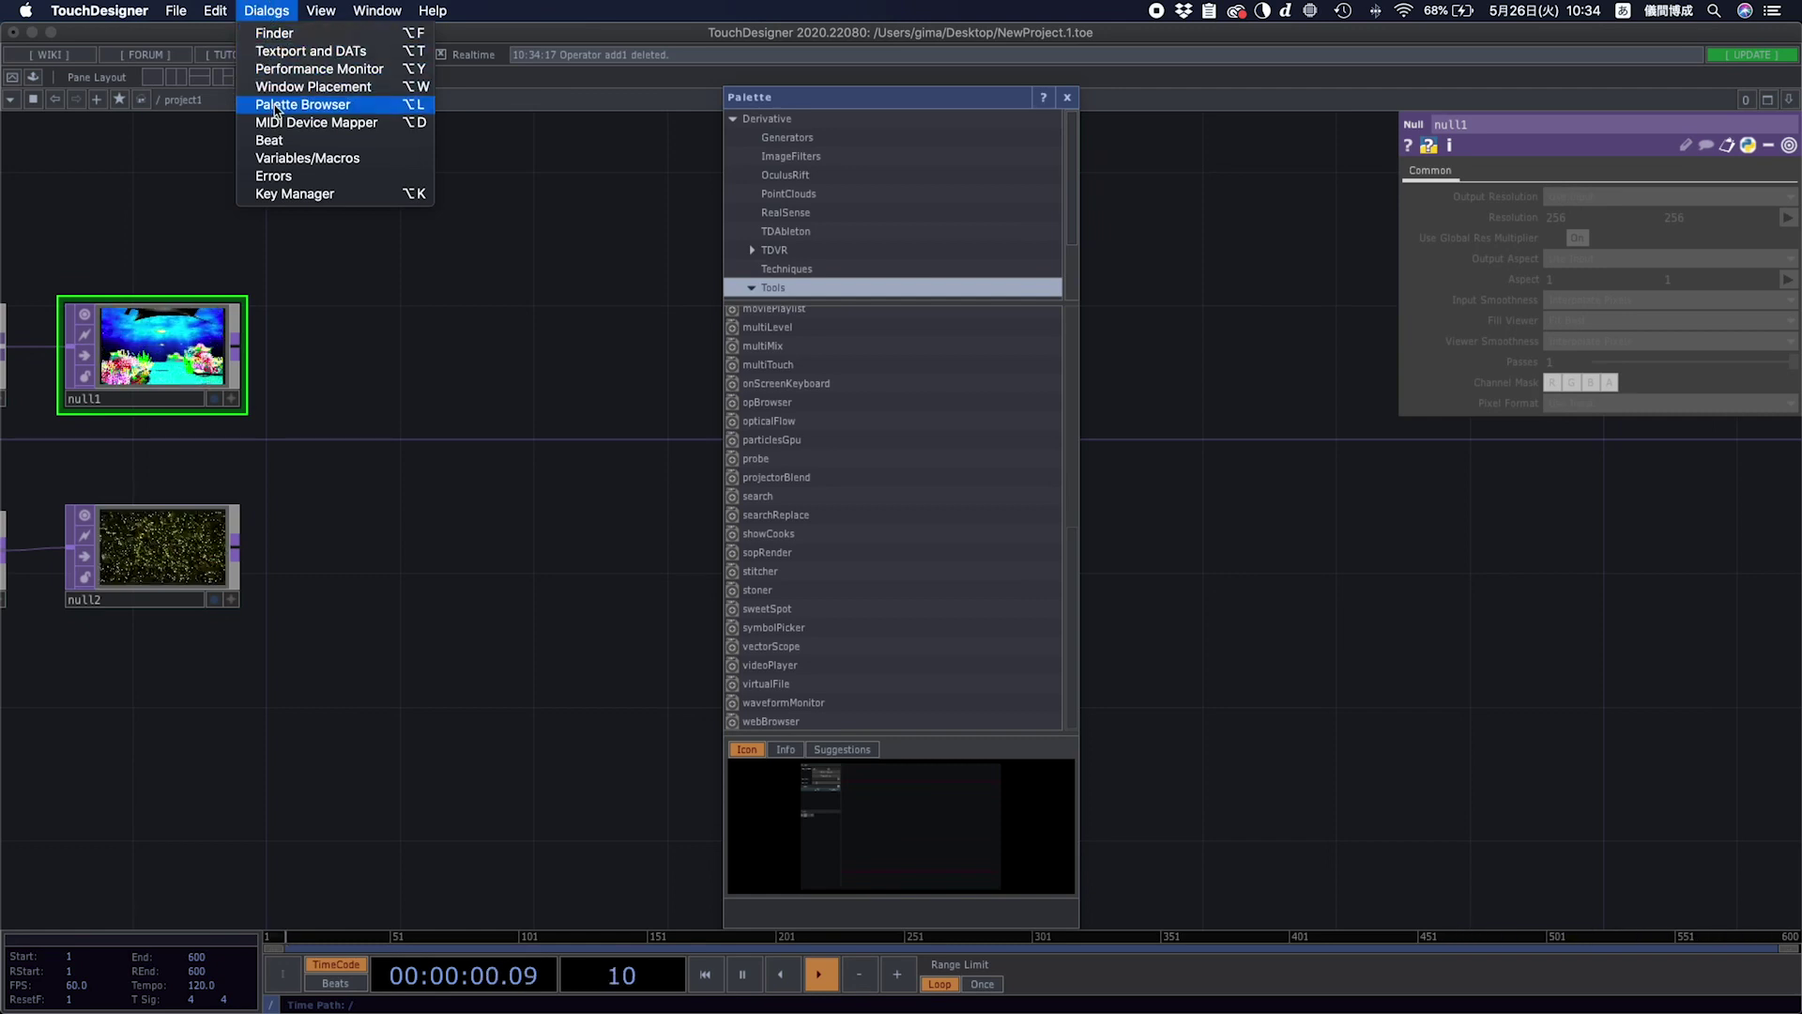
left_click(772, 296)
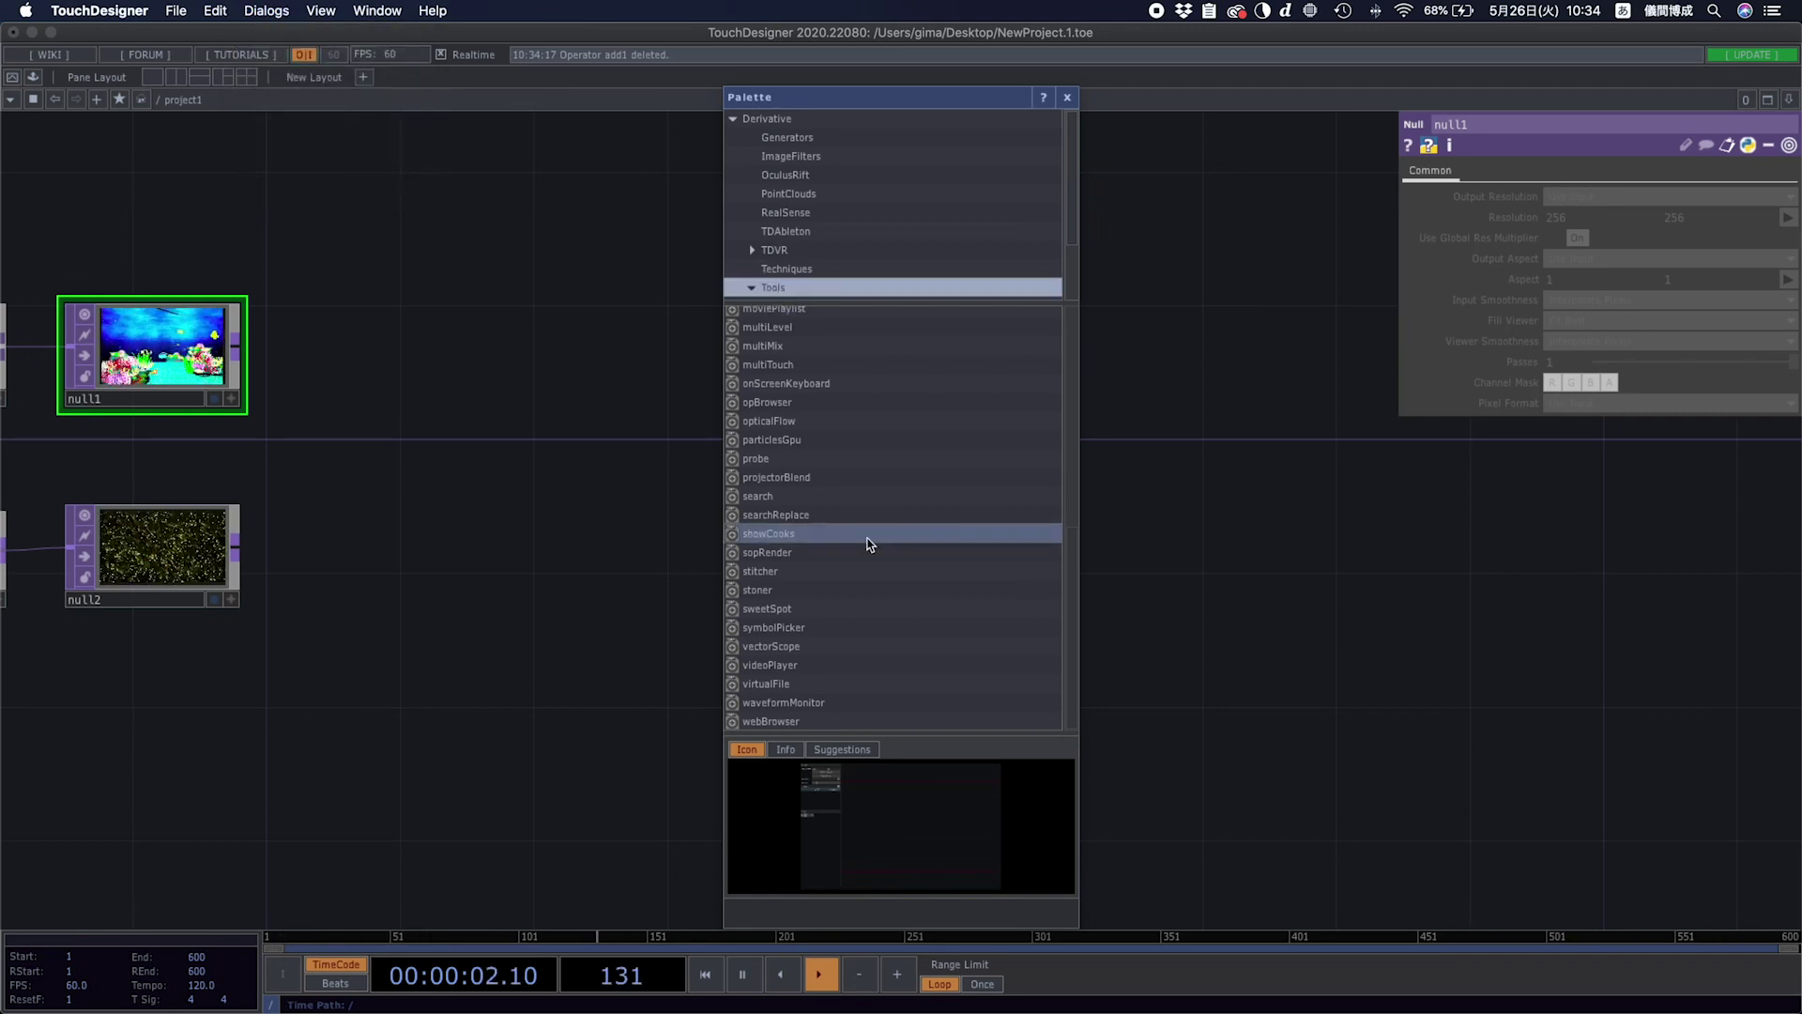
scroll(806, 460, "up", 5)
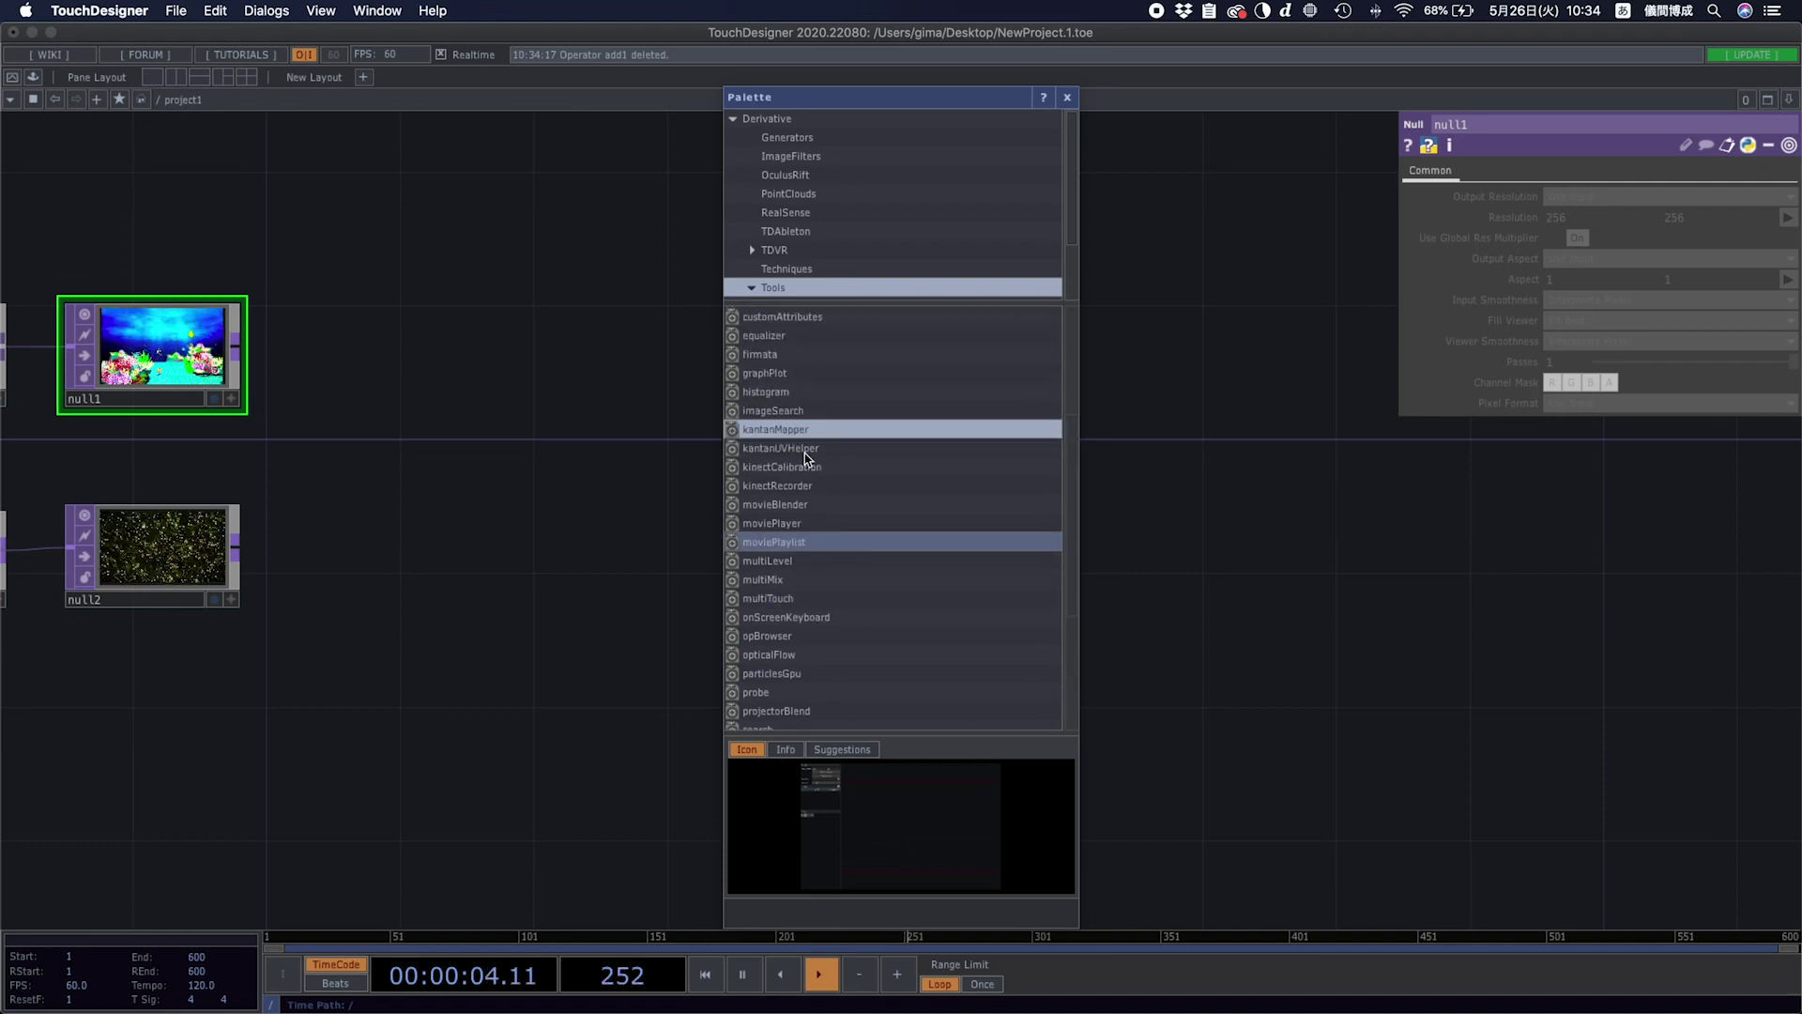
scroll(805, 460, "up", 3)
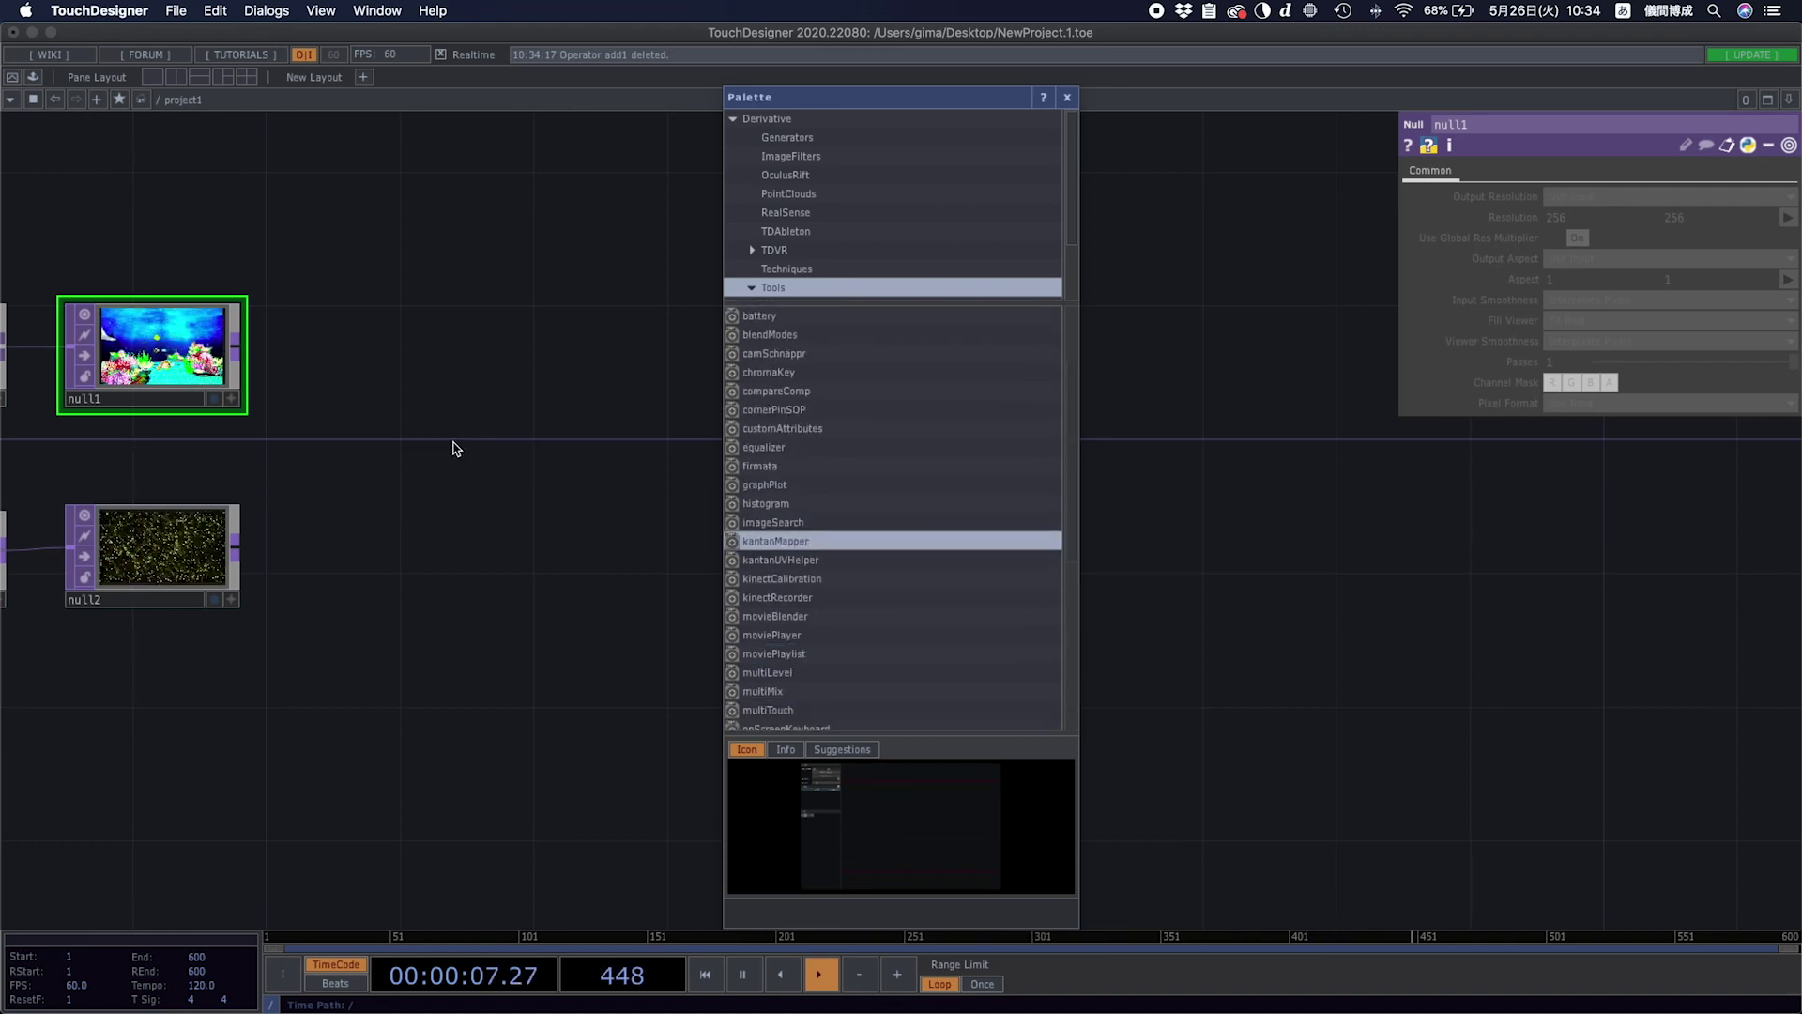
left_click_drag(453, 449, 455, 449)
left_click(1068, 98)
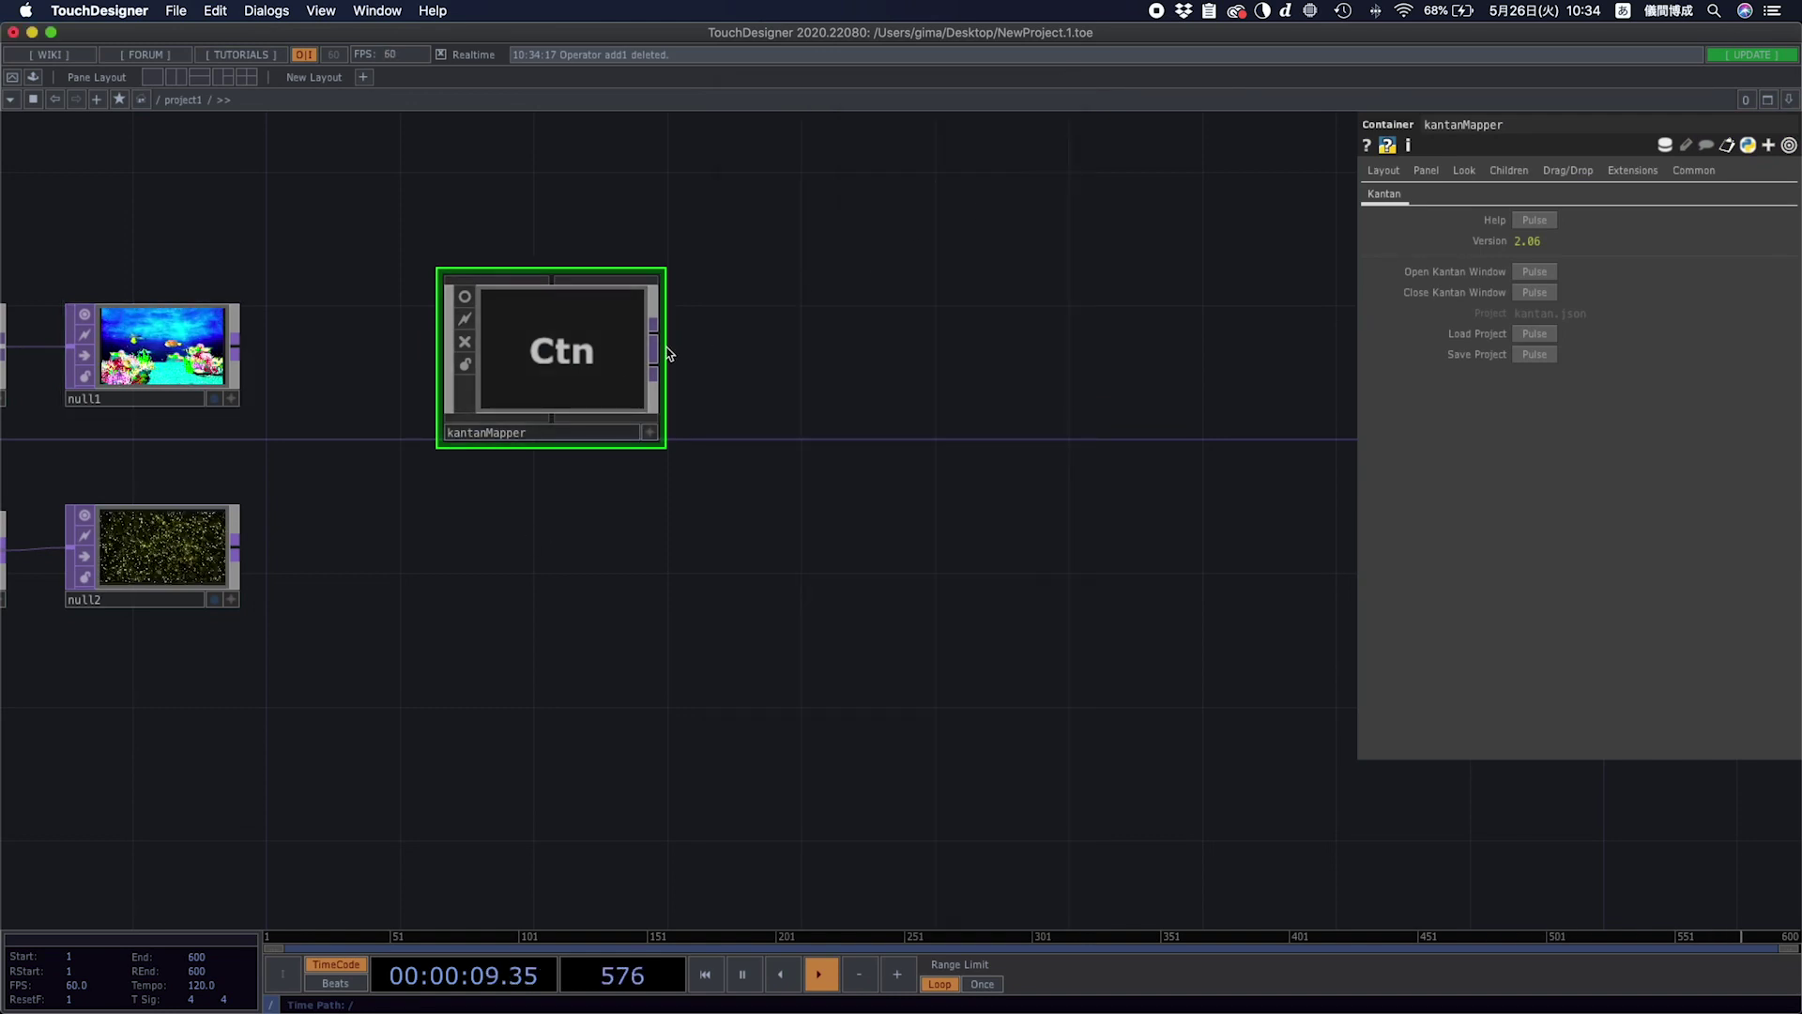
Open the kantanMapper edit window beside the Null nodes and draw a rectangle of about 1233 by 643 in it.
left_click_drag(603, 387, 527, 453)
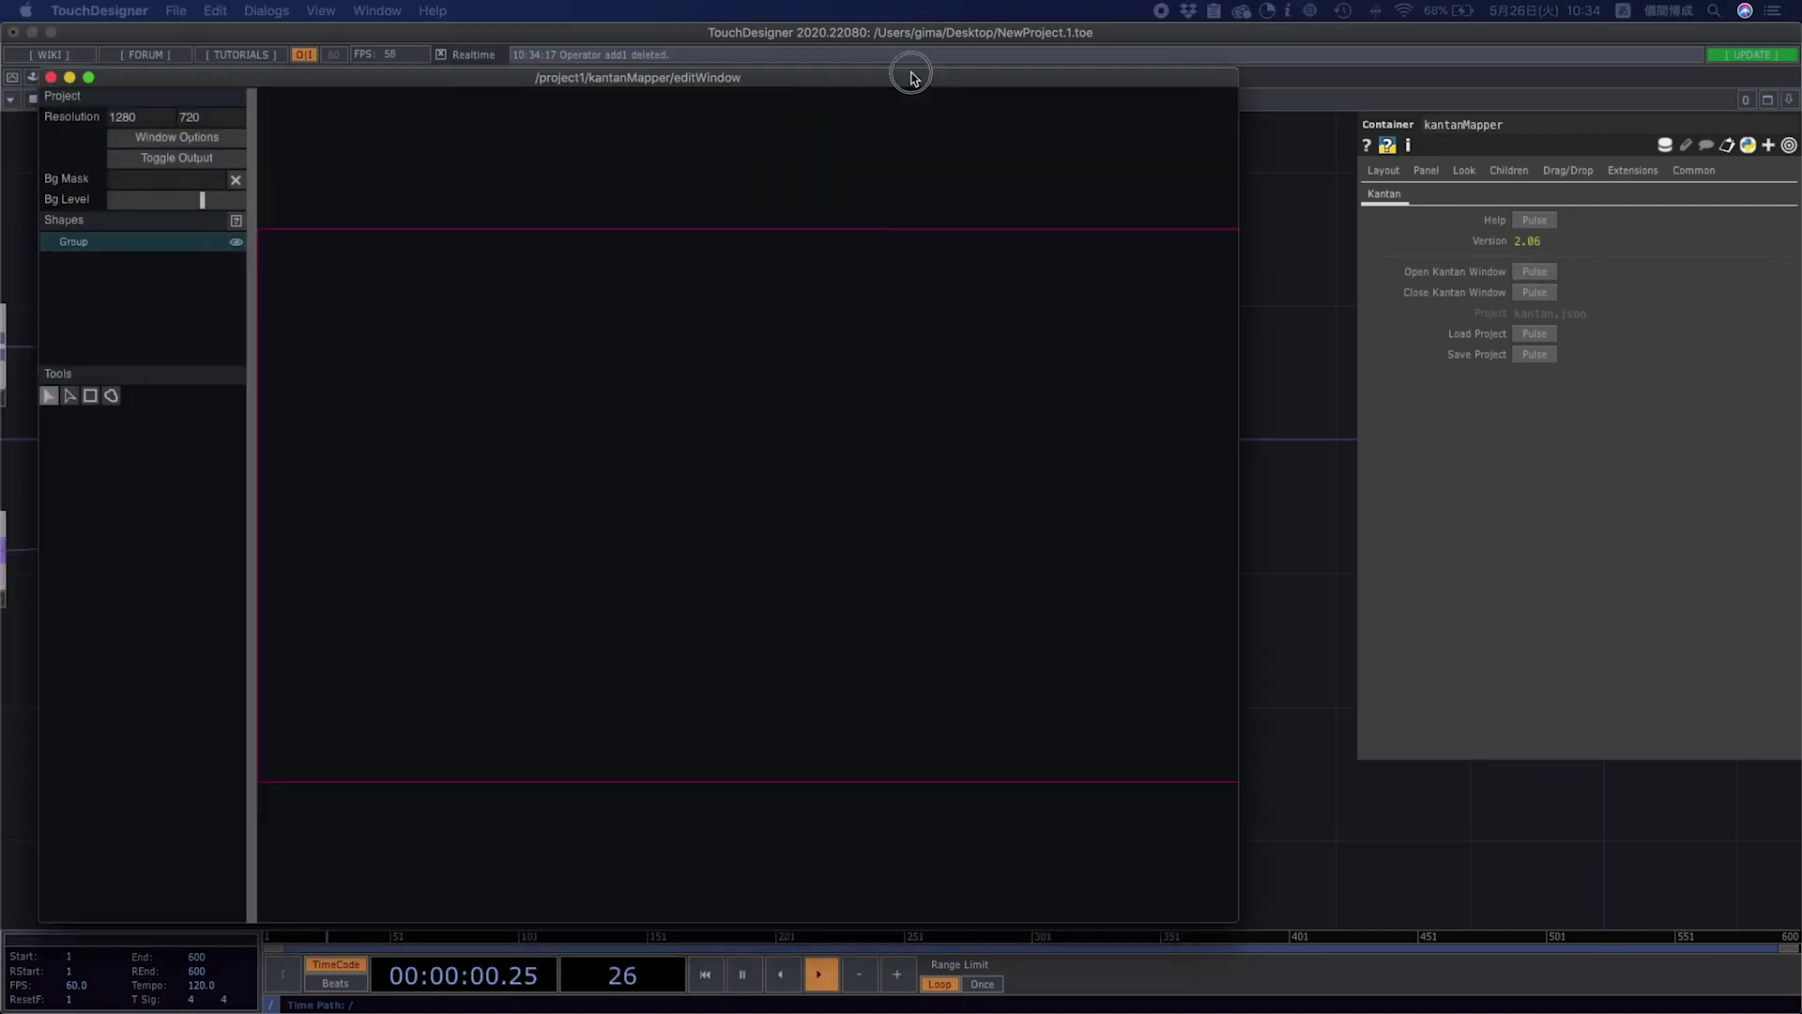
left_click_drag(913, 75, 1169, 112)
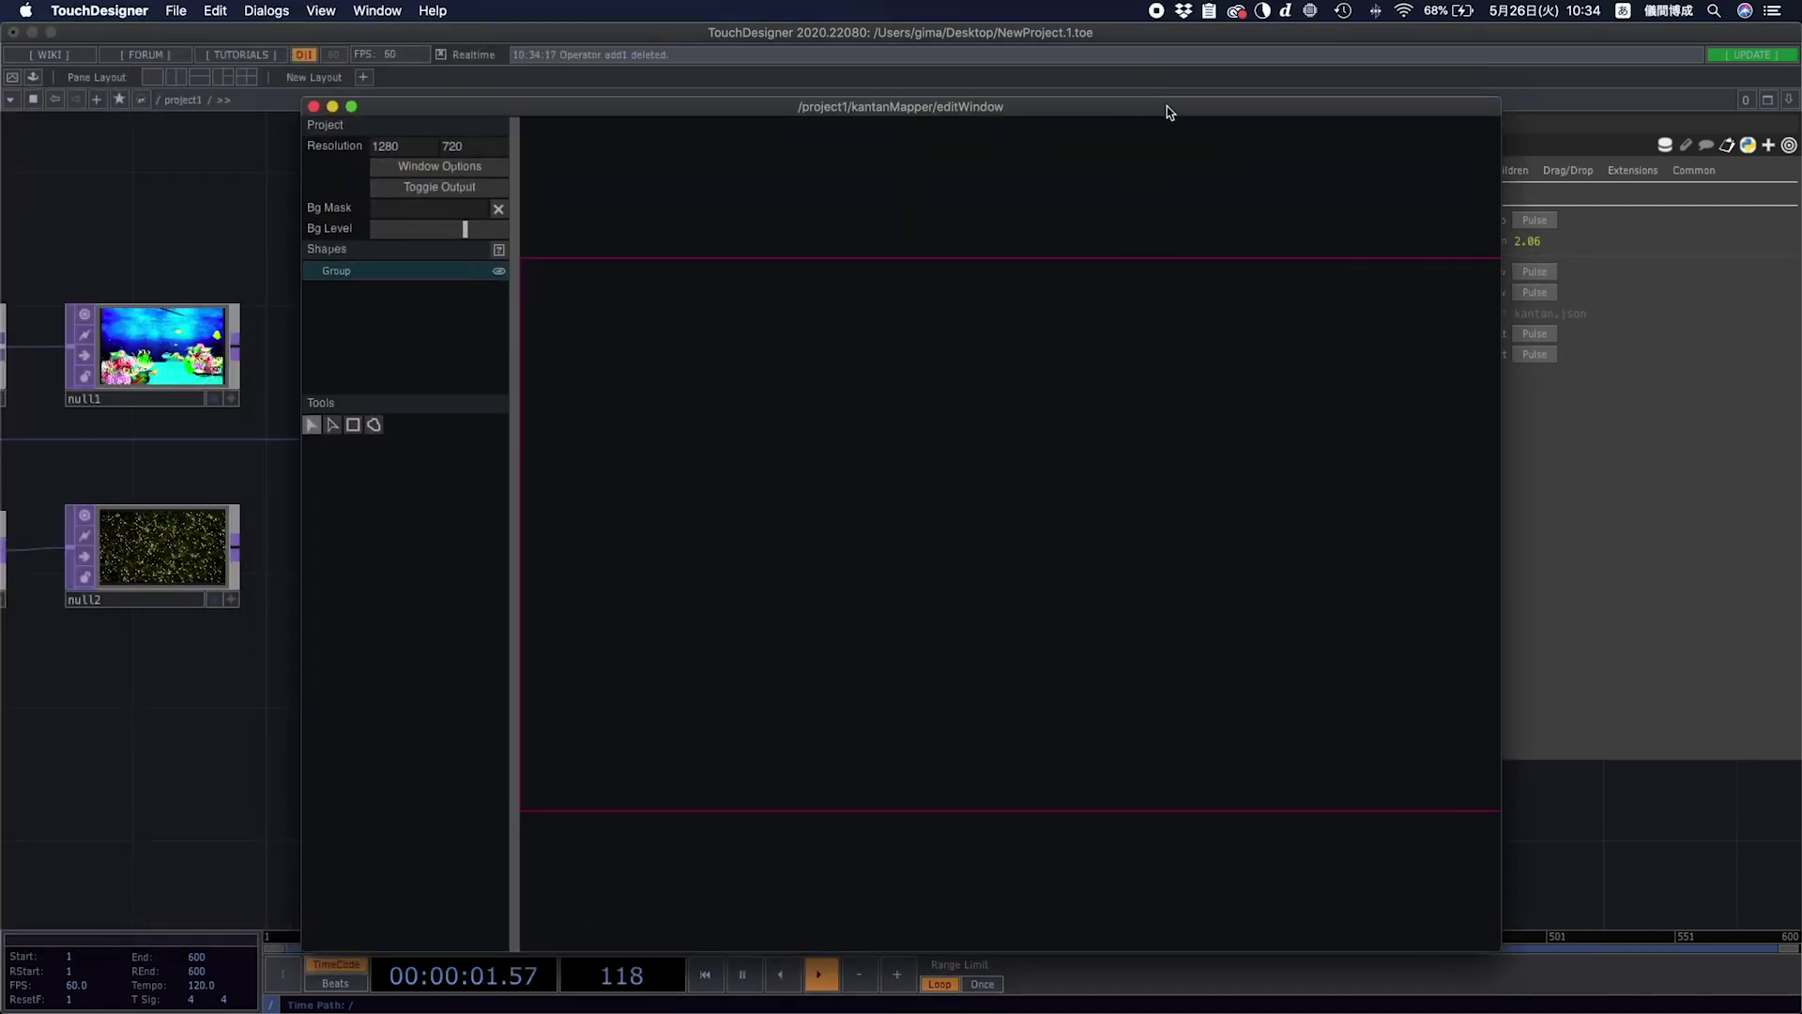
left_click(352, 427)
mouse_move(539, 298)
left_mouse_down()
mouse_move(813, 491)
mouse_move(1485, 789)
left_mouse_up()
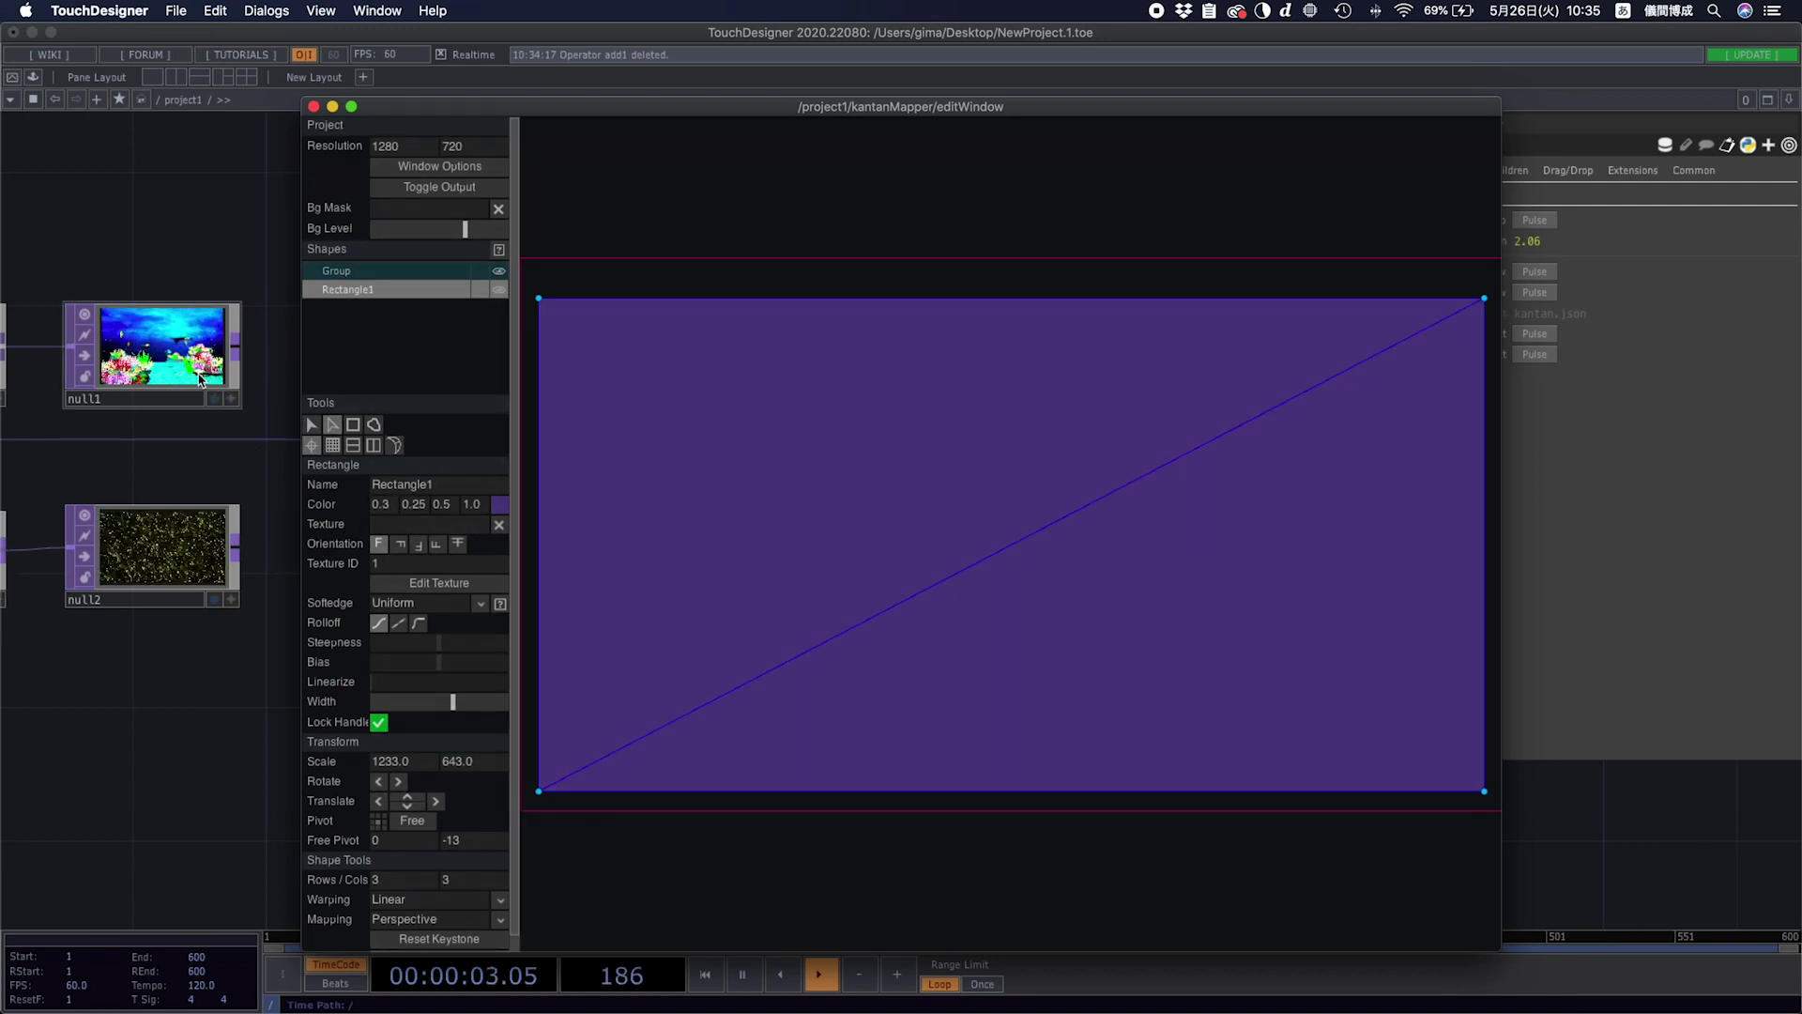
Assign null1 as the texture of Rectangle1 and enable the texture.
left_click_drag(199, 378, 433, 533)
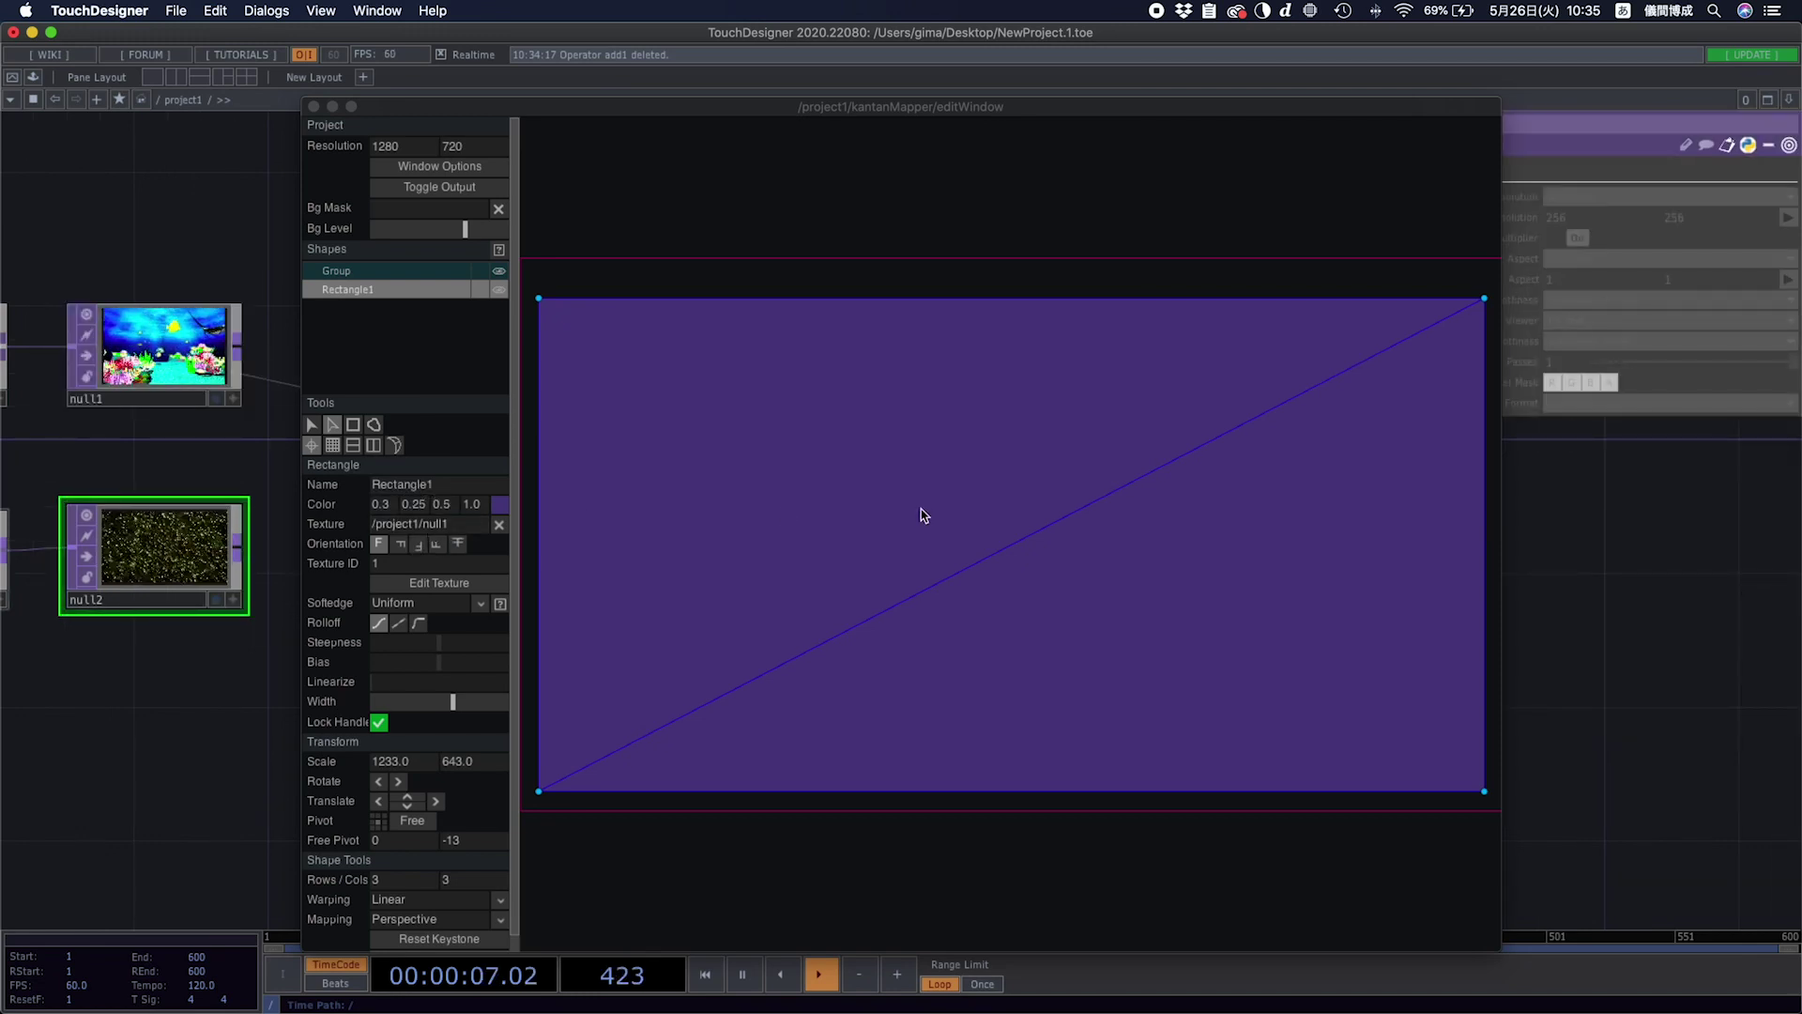
left_click(499, 525)
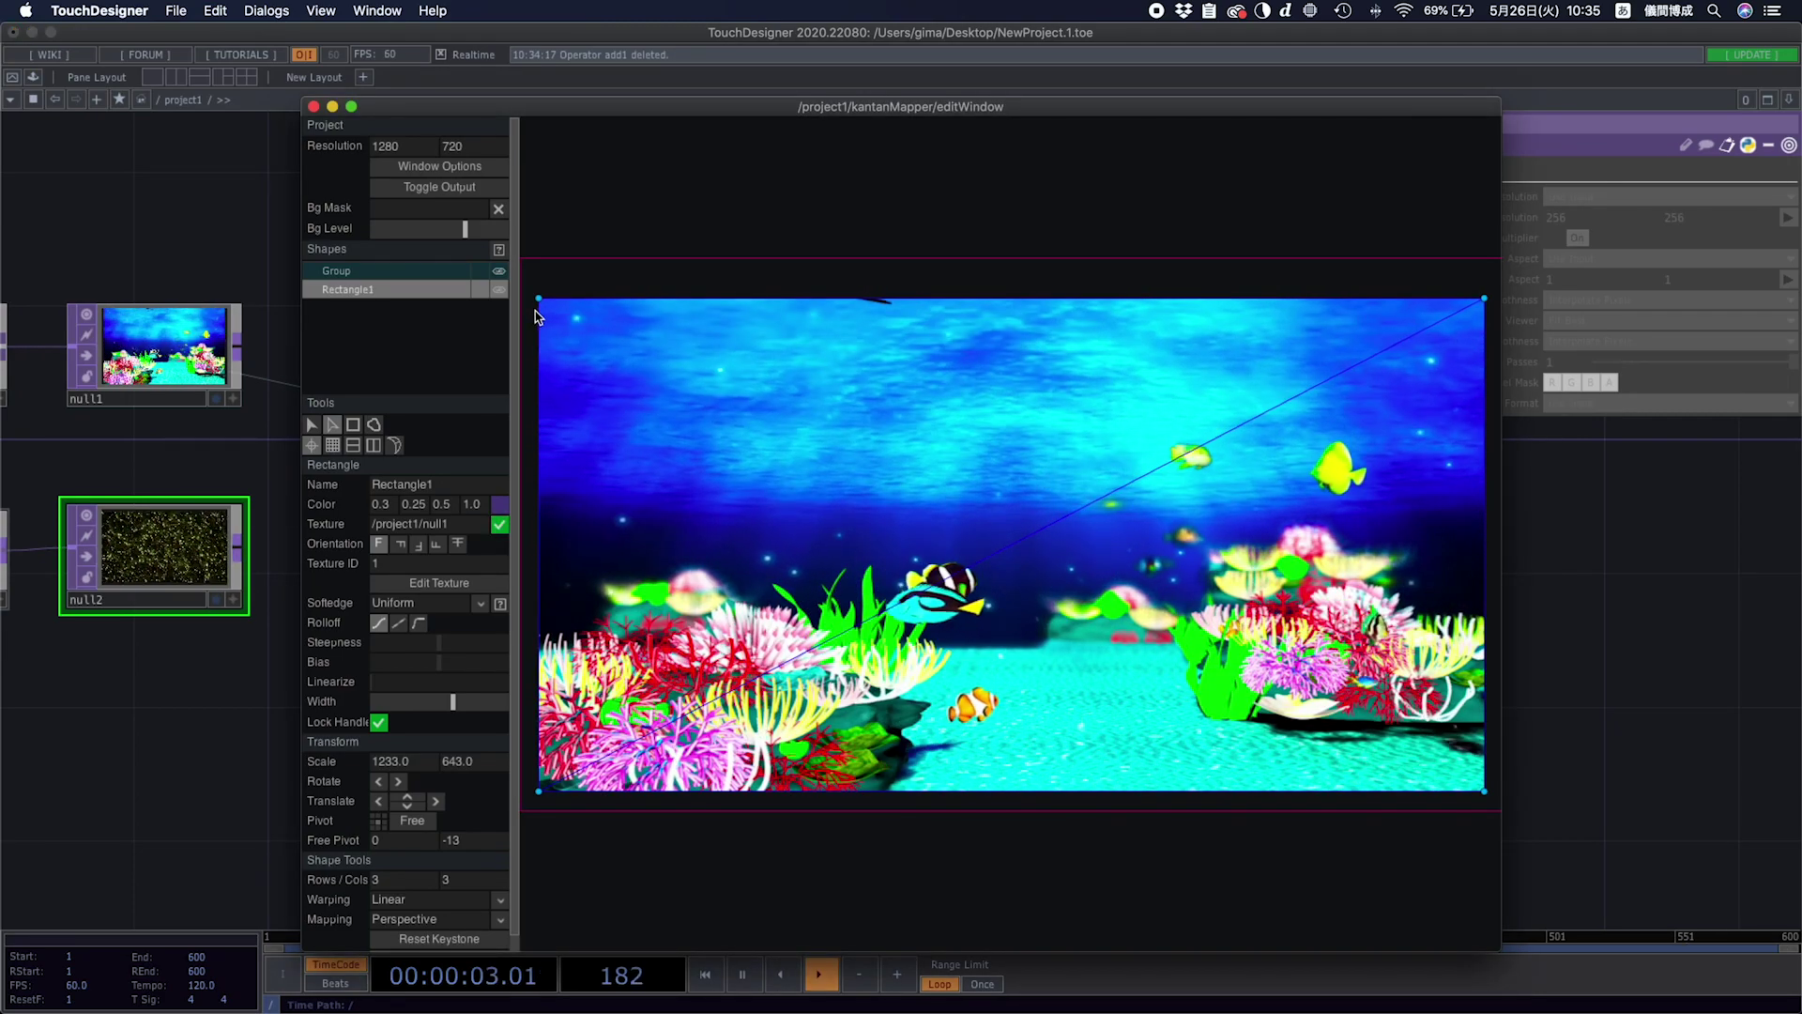
Pull Rectangle1's two upper corners inward and down into a trapezoid, and shift the whole shape slightly upward.
left_click_drag(538, 300, 660, 513)
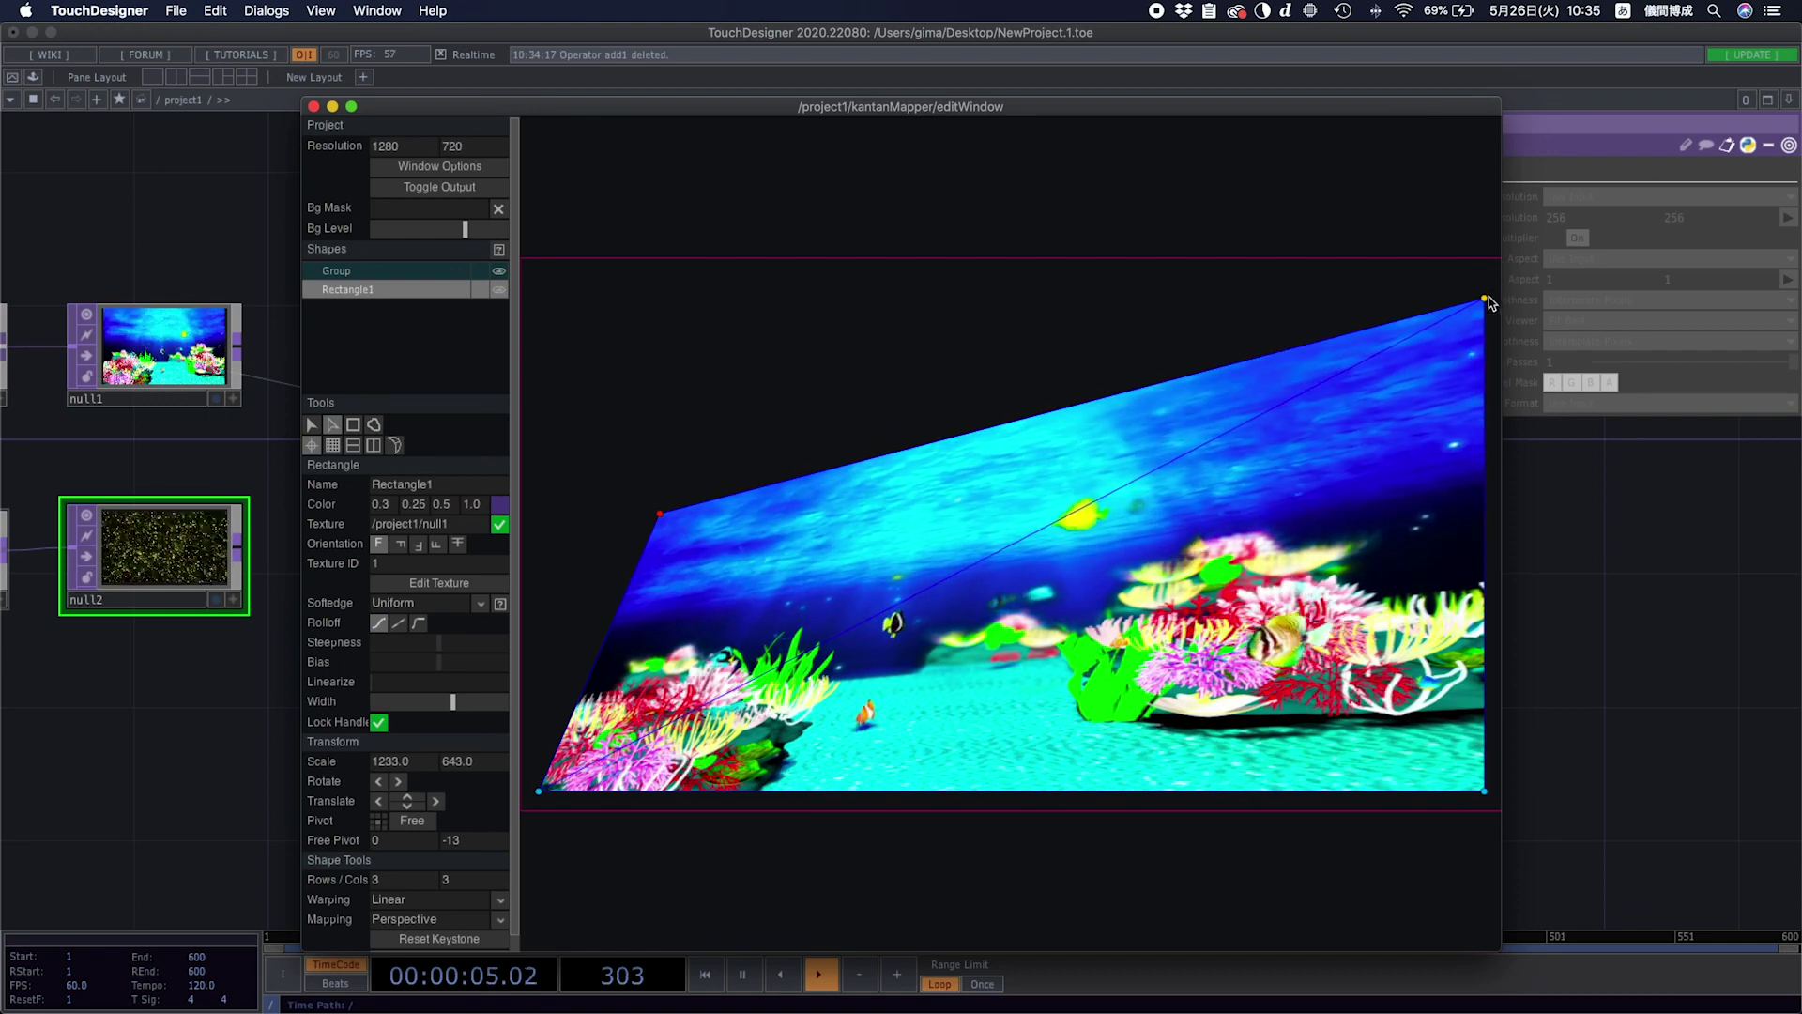
left_click_drag(1484, 298, 1283, 524)
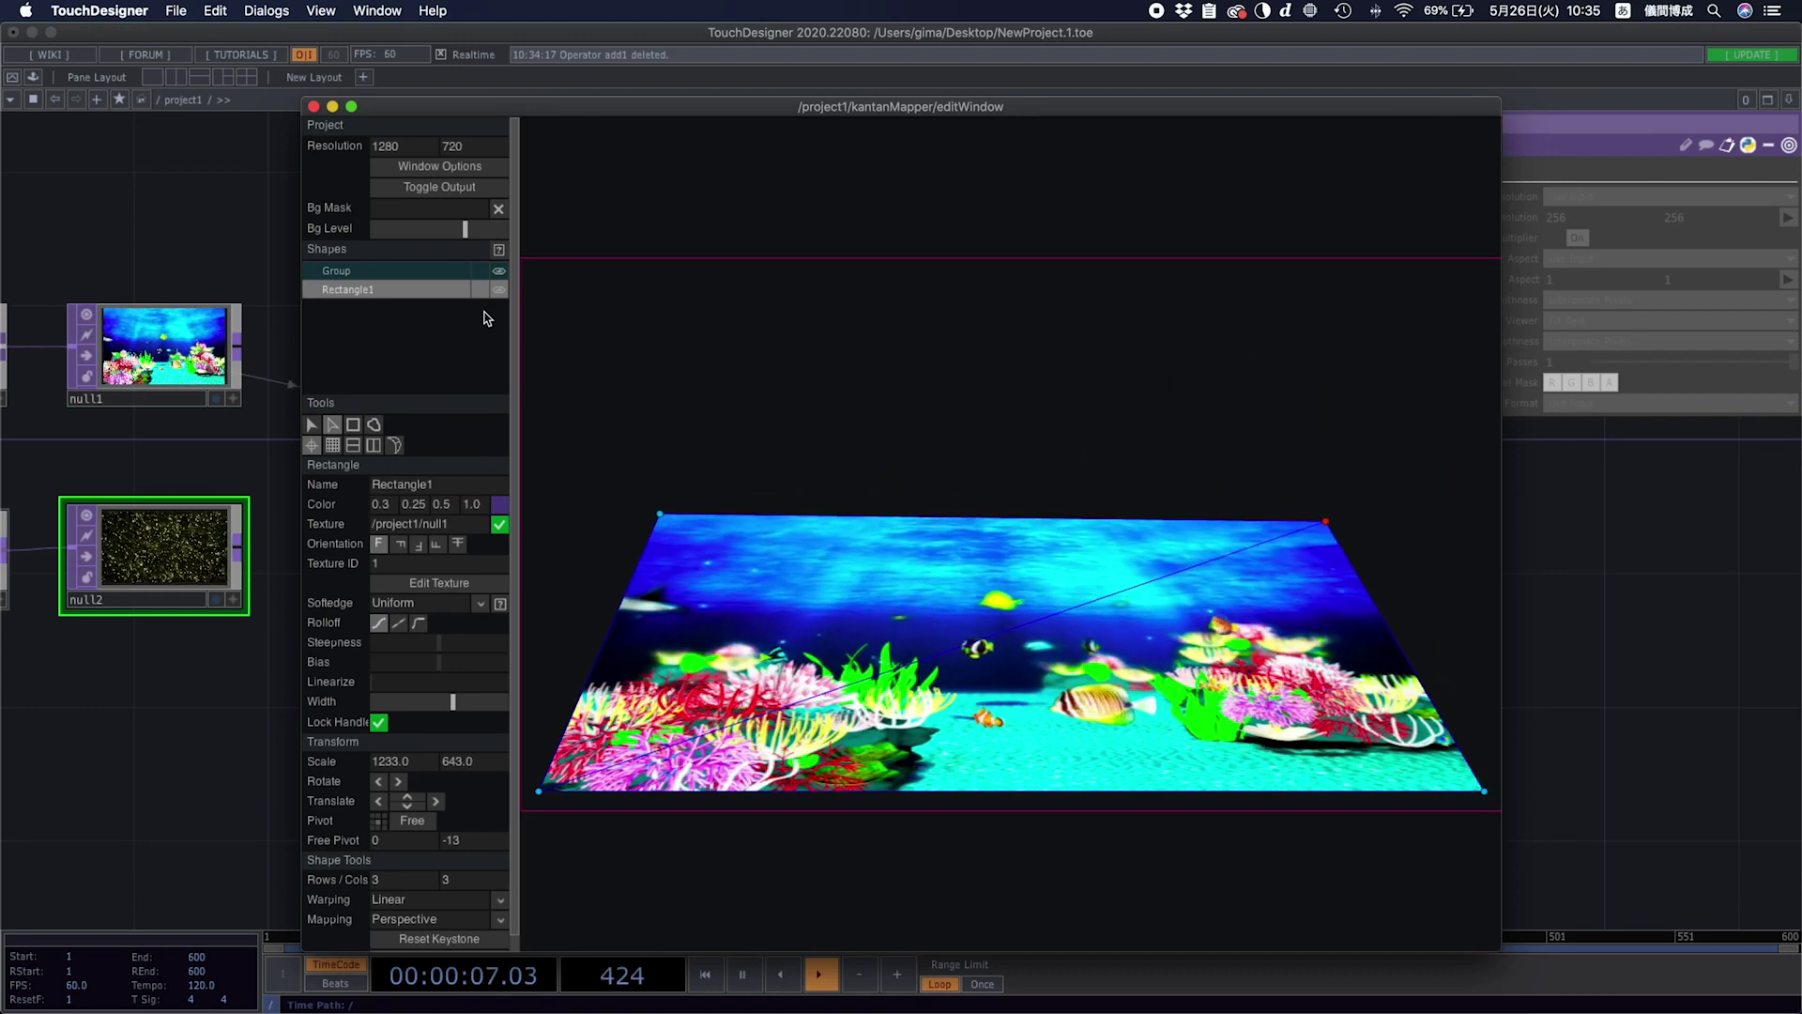
left_click(313, 425)
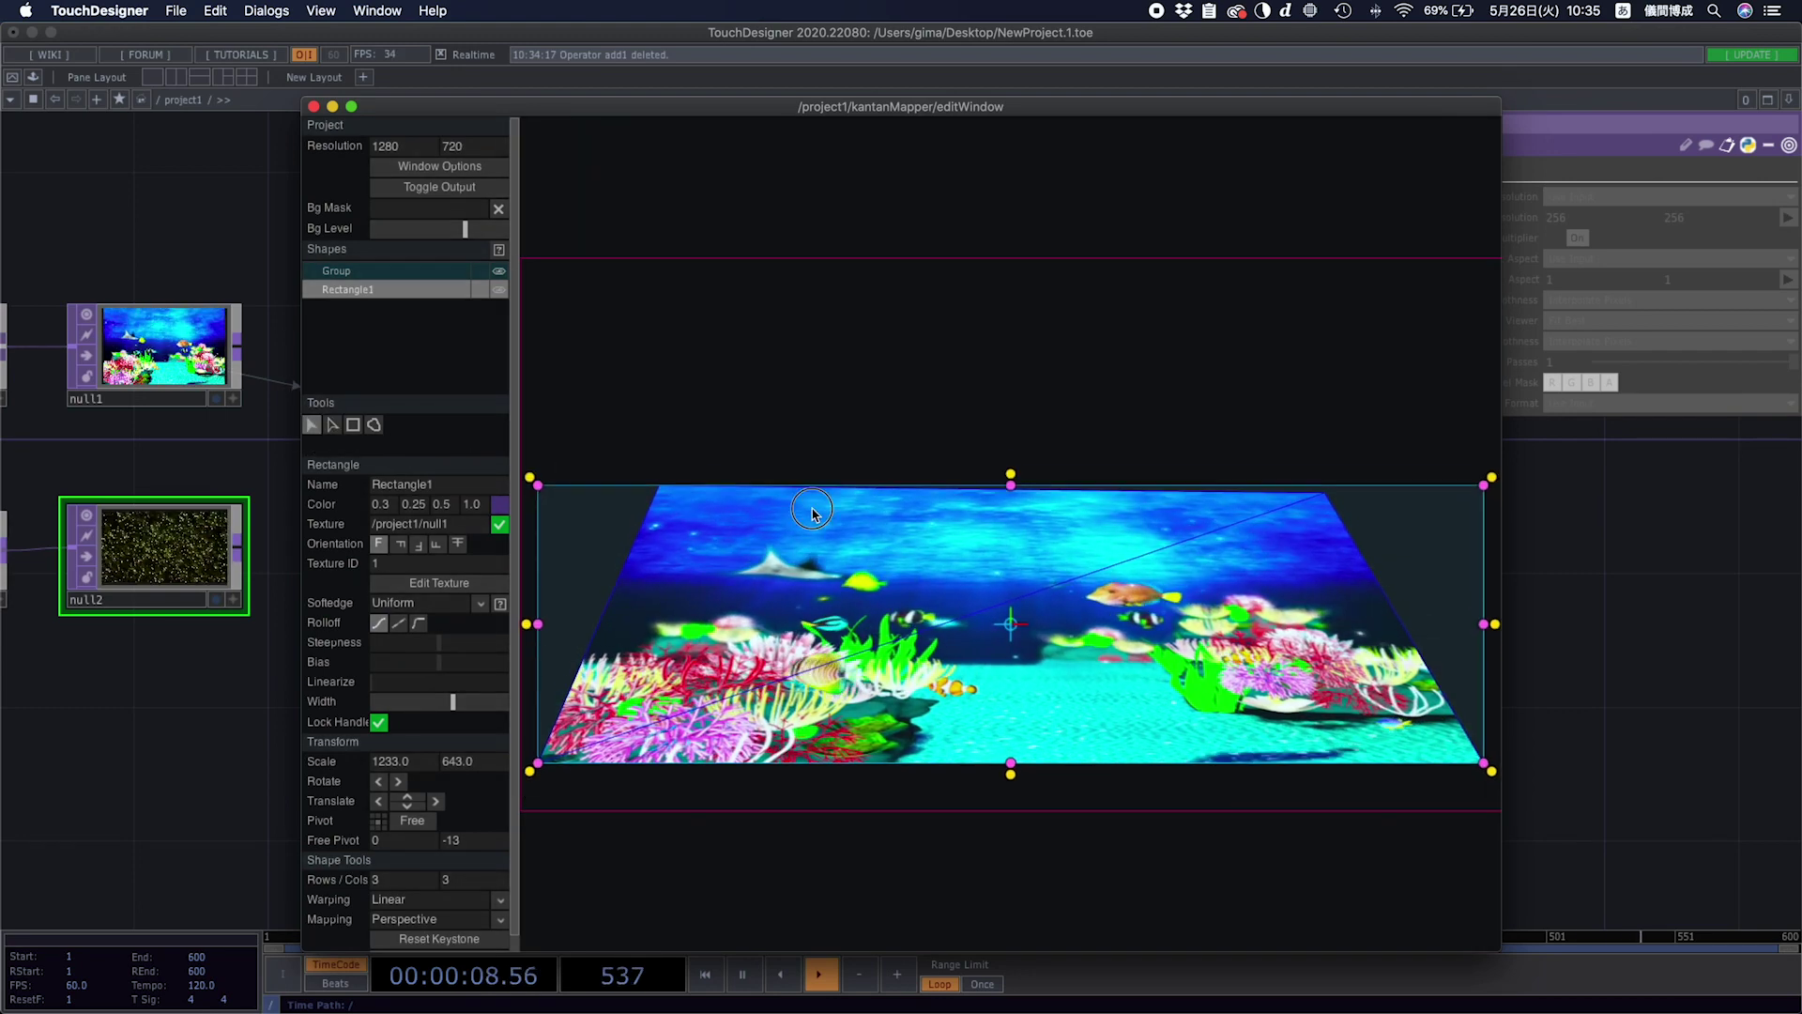
left_click_drag(935, 541, 920, 605)
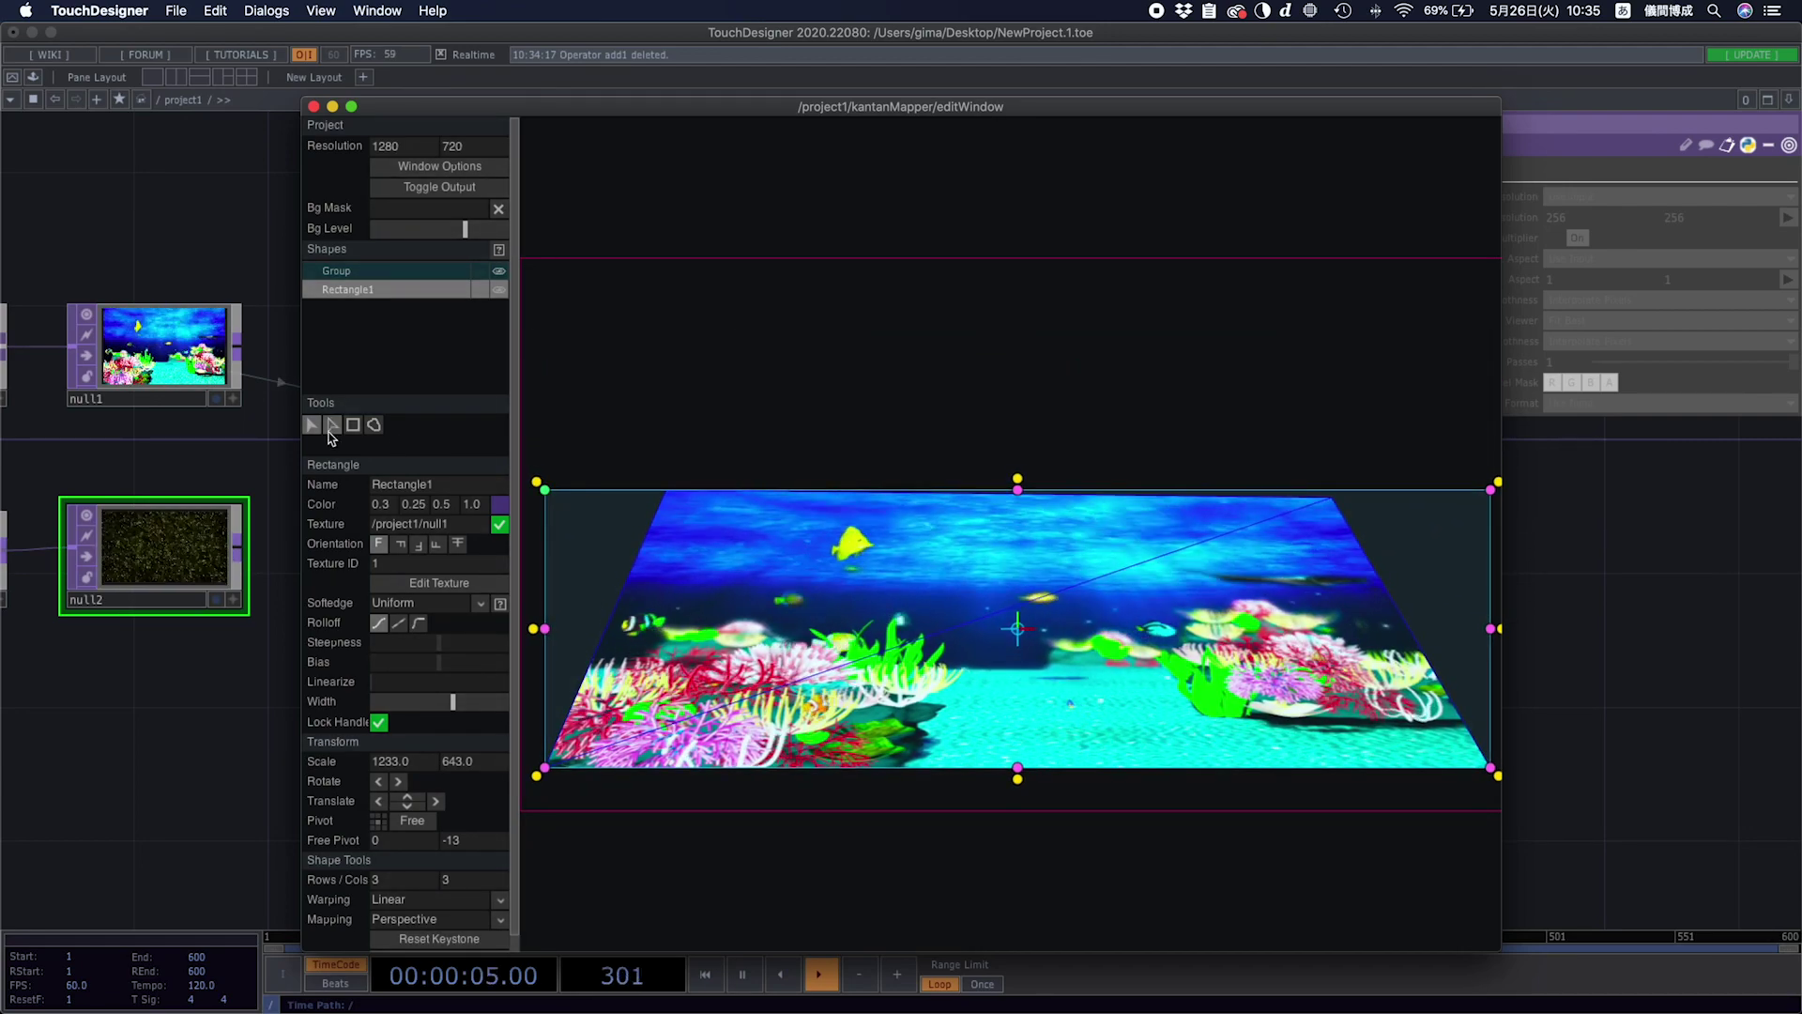
Reshape Rectangle1 by its corner points, moving the lower-left corner inward and roughly leveling the raised upper corners.
left_click(606, 499)
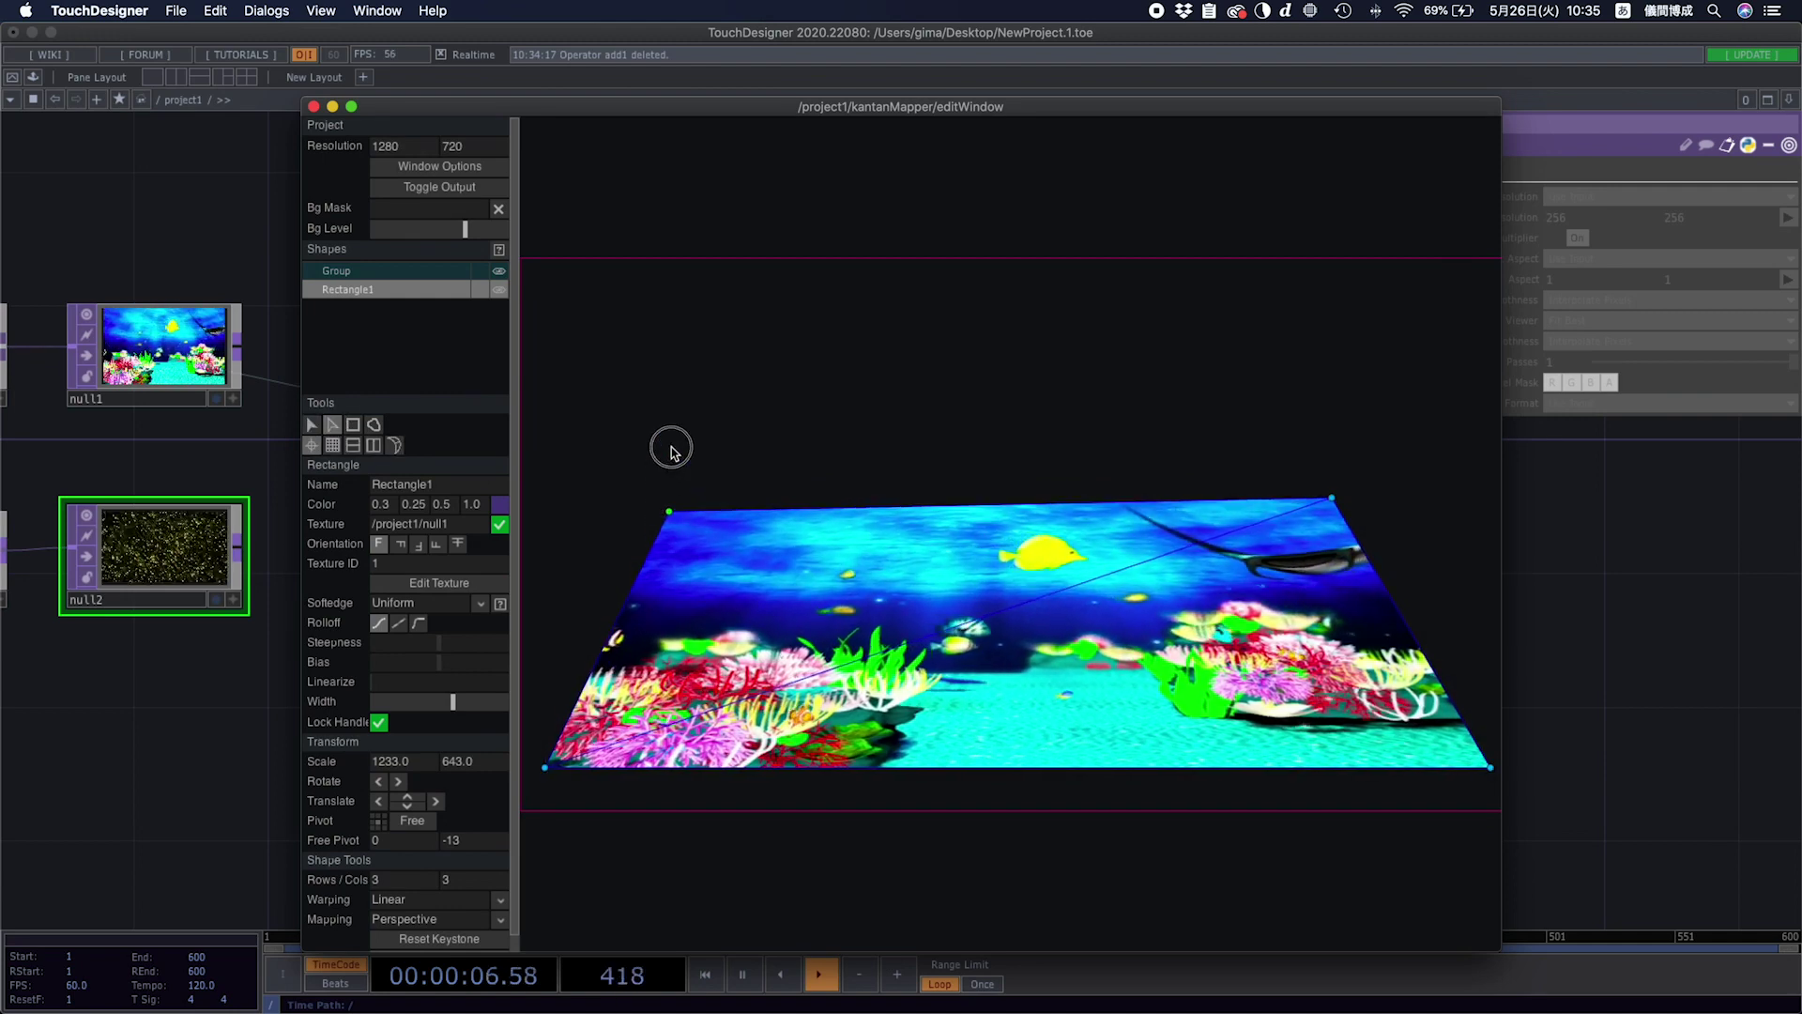
left_click_drag(666, 490, 710, 485)
left_click_drag(1332, 498, 1308, 523)
left_click_drag(710, 485, 712, 474)
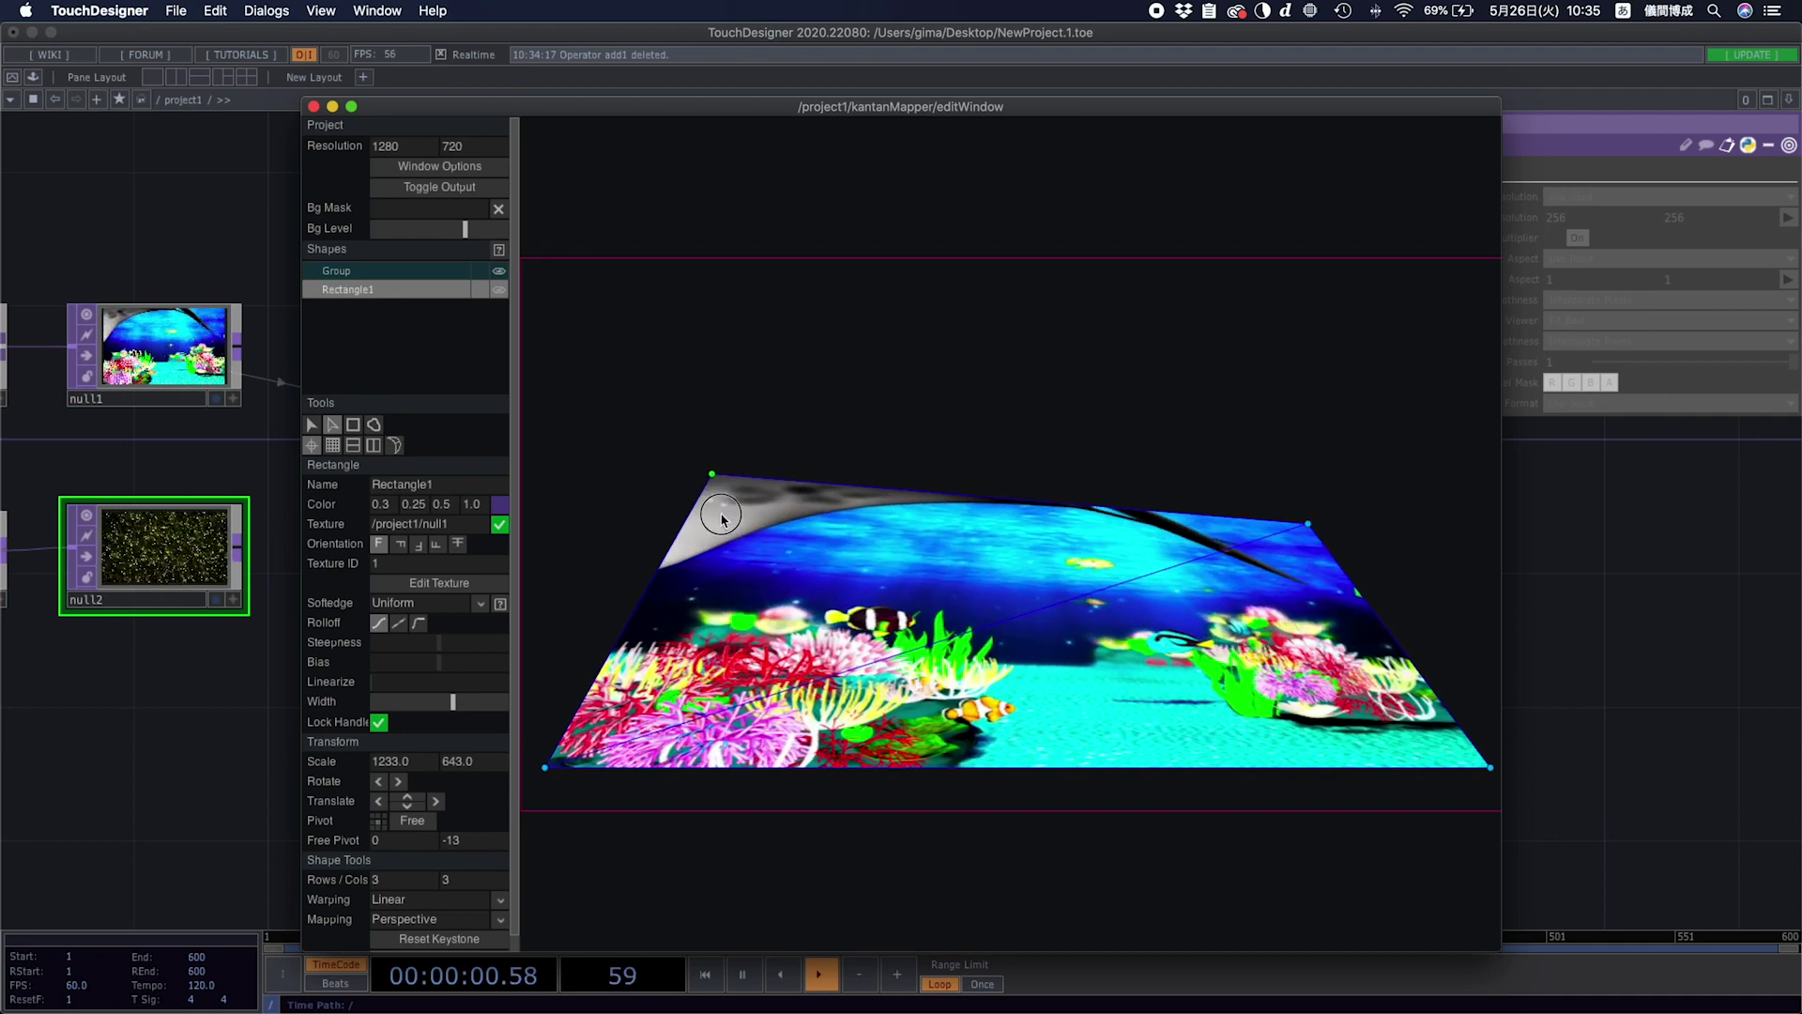
left_click_drag(544, 780, 618, 781)
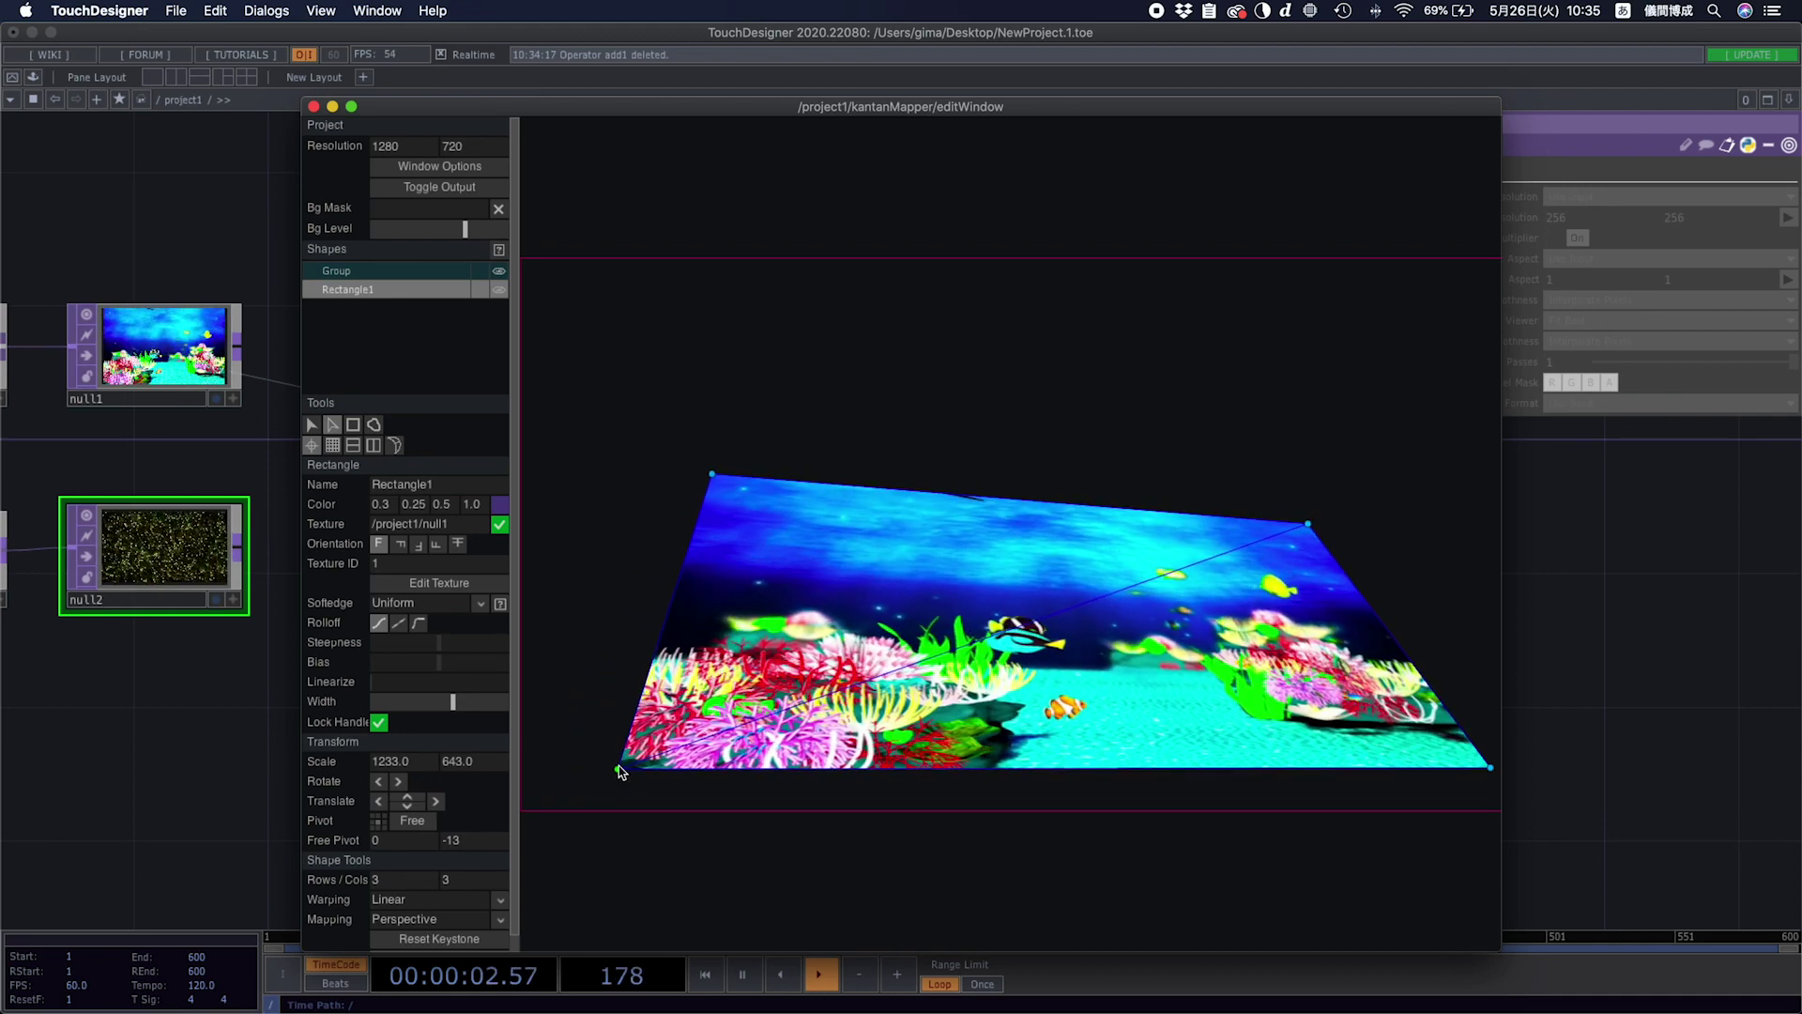
left_click_drag(1307, 532, 1307, 465)
left_click_drag(726, 483, 719, 471)
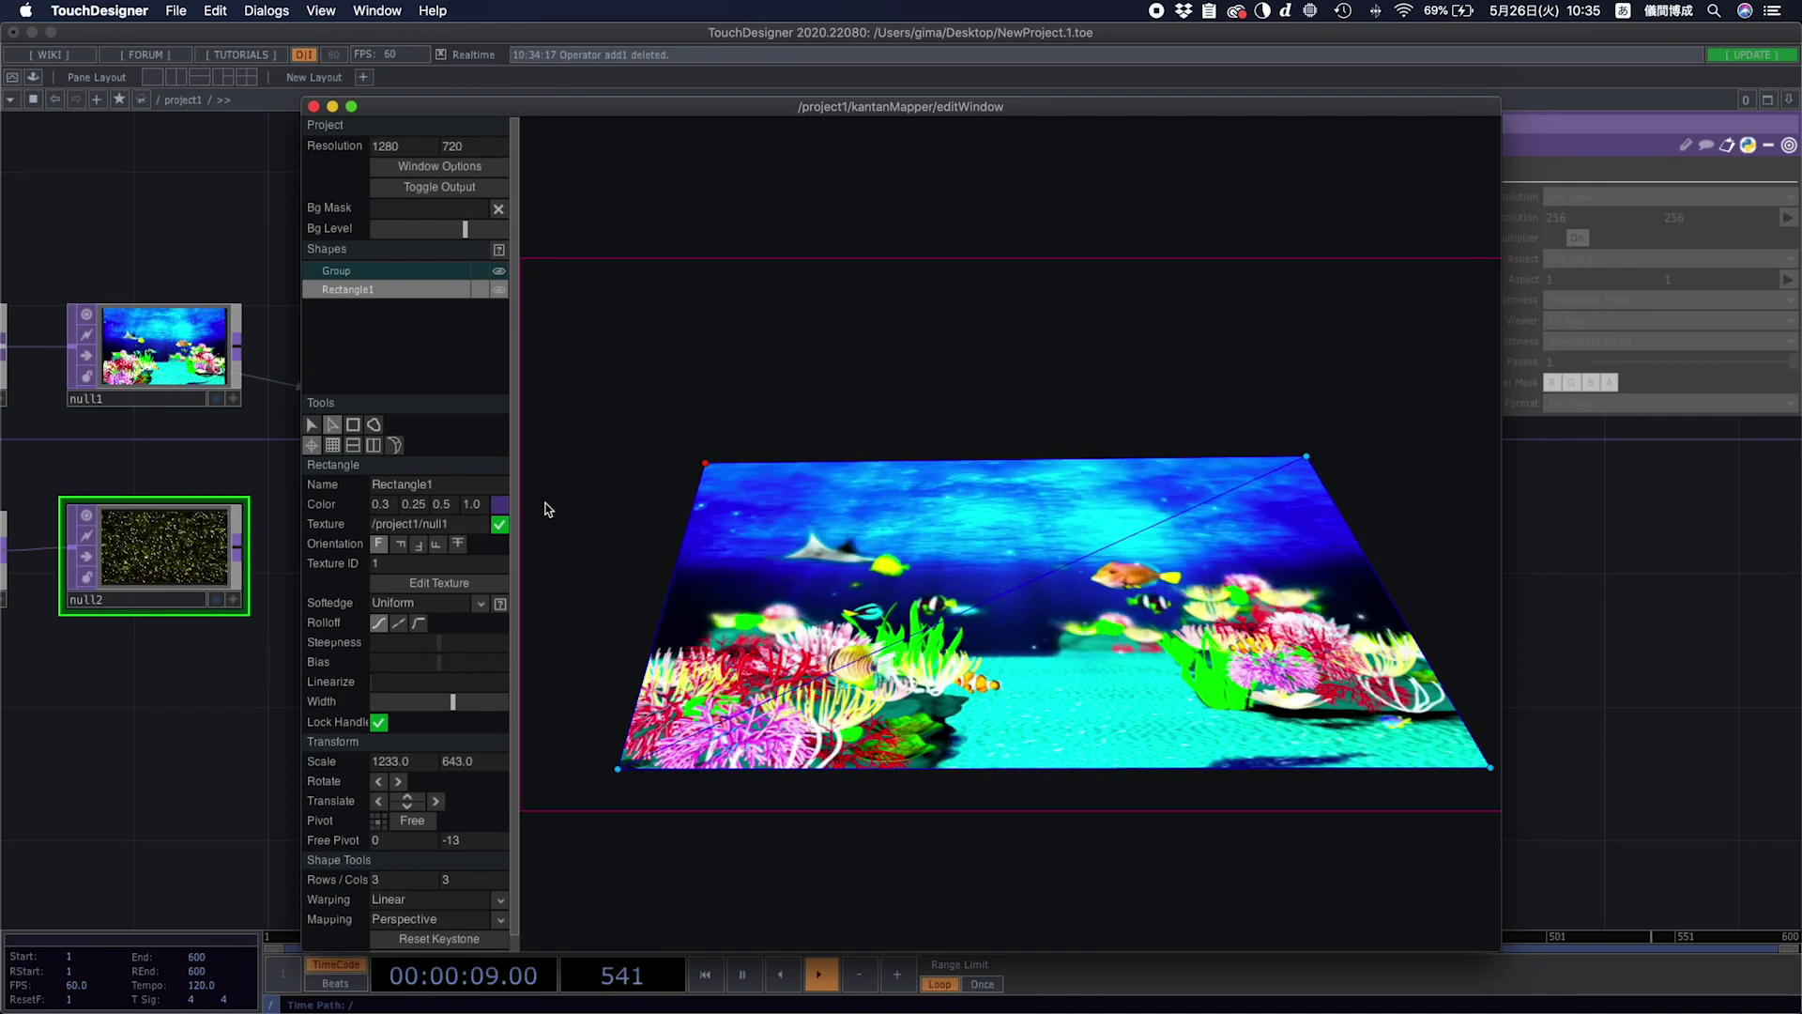
Insert two horizontal grid lines and one vertical line in Rectangle1's warp grid, reaching 5 rows and 4 columns.
left_click(353, 449)
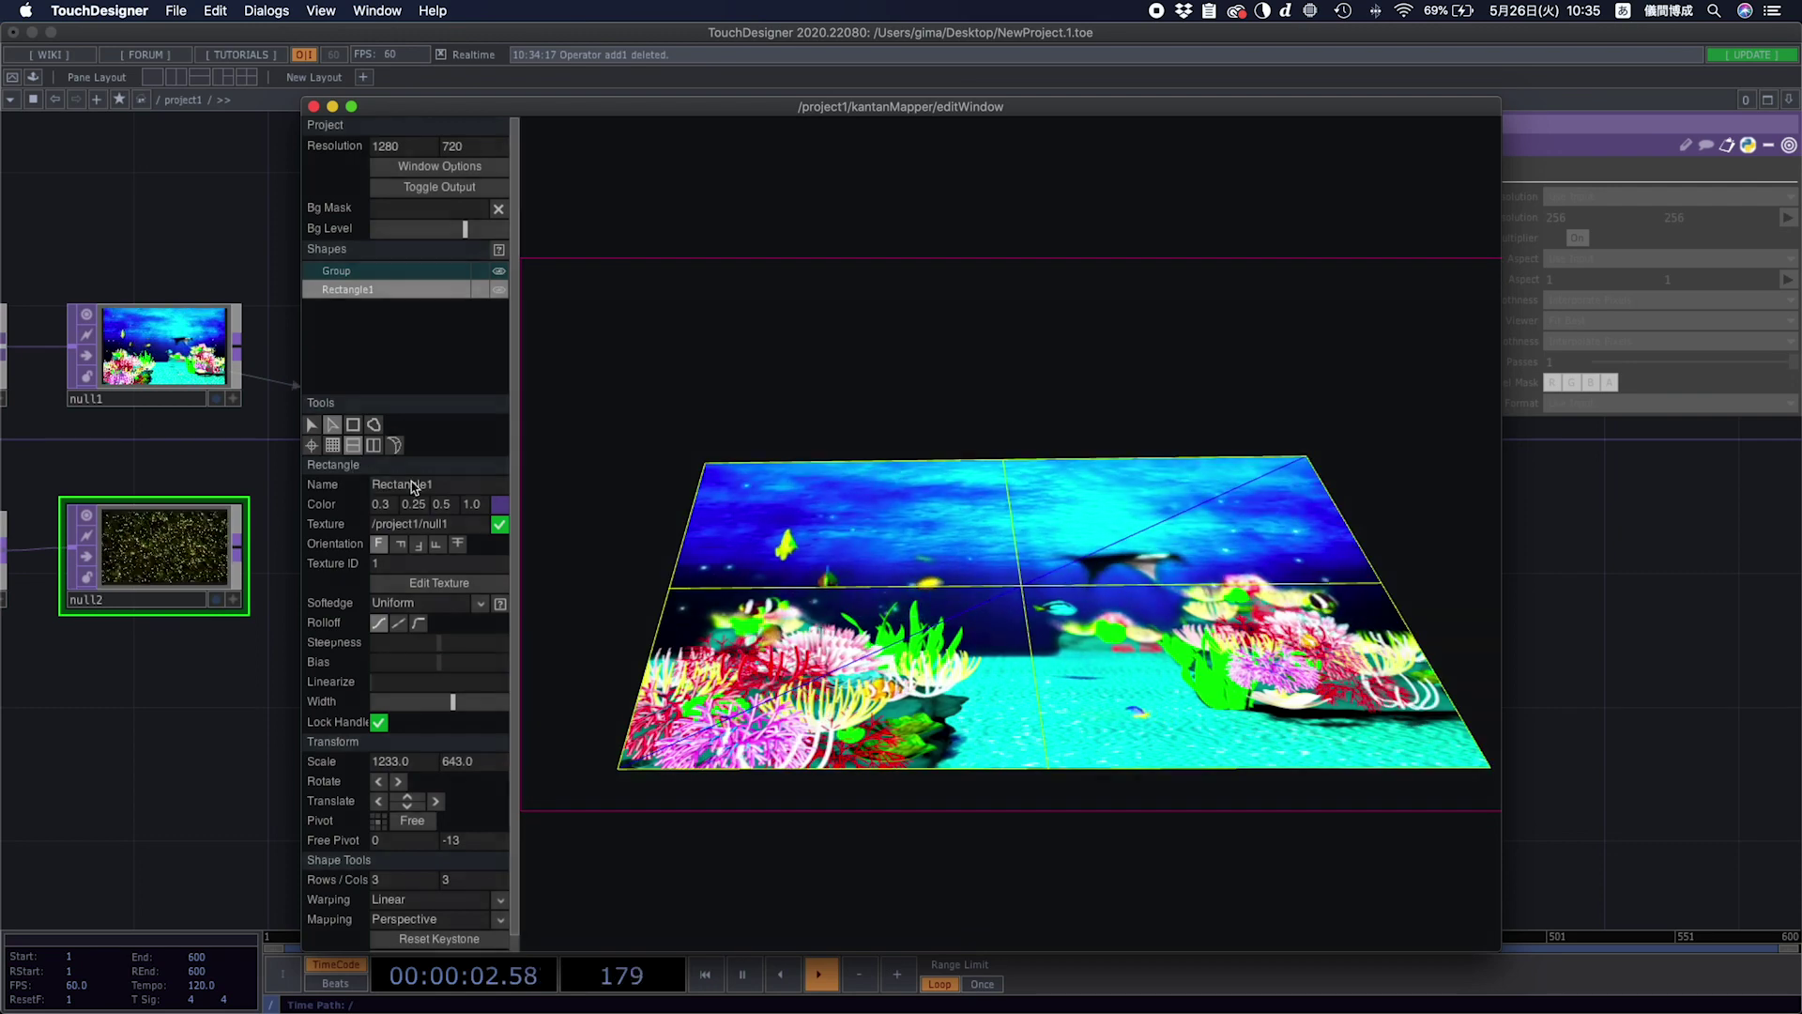
left_click_drag(725, 528, 725, 522)
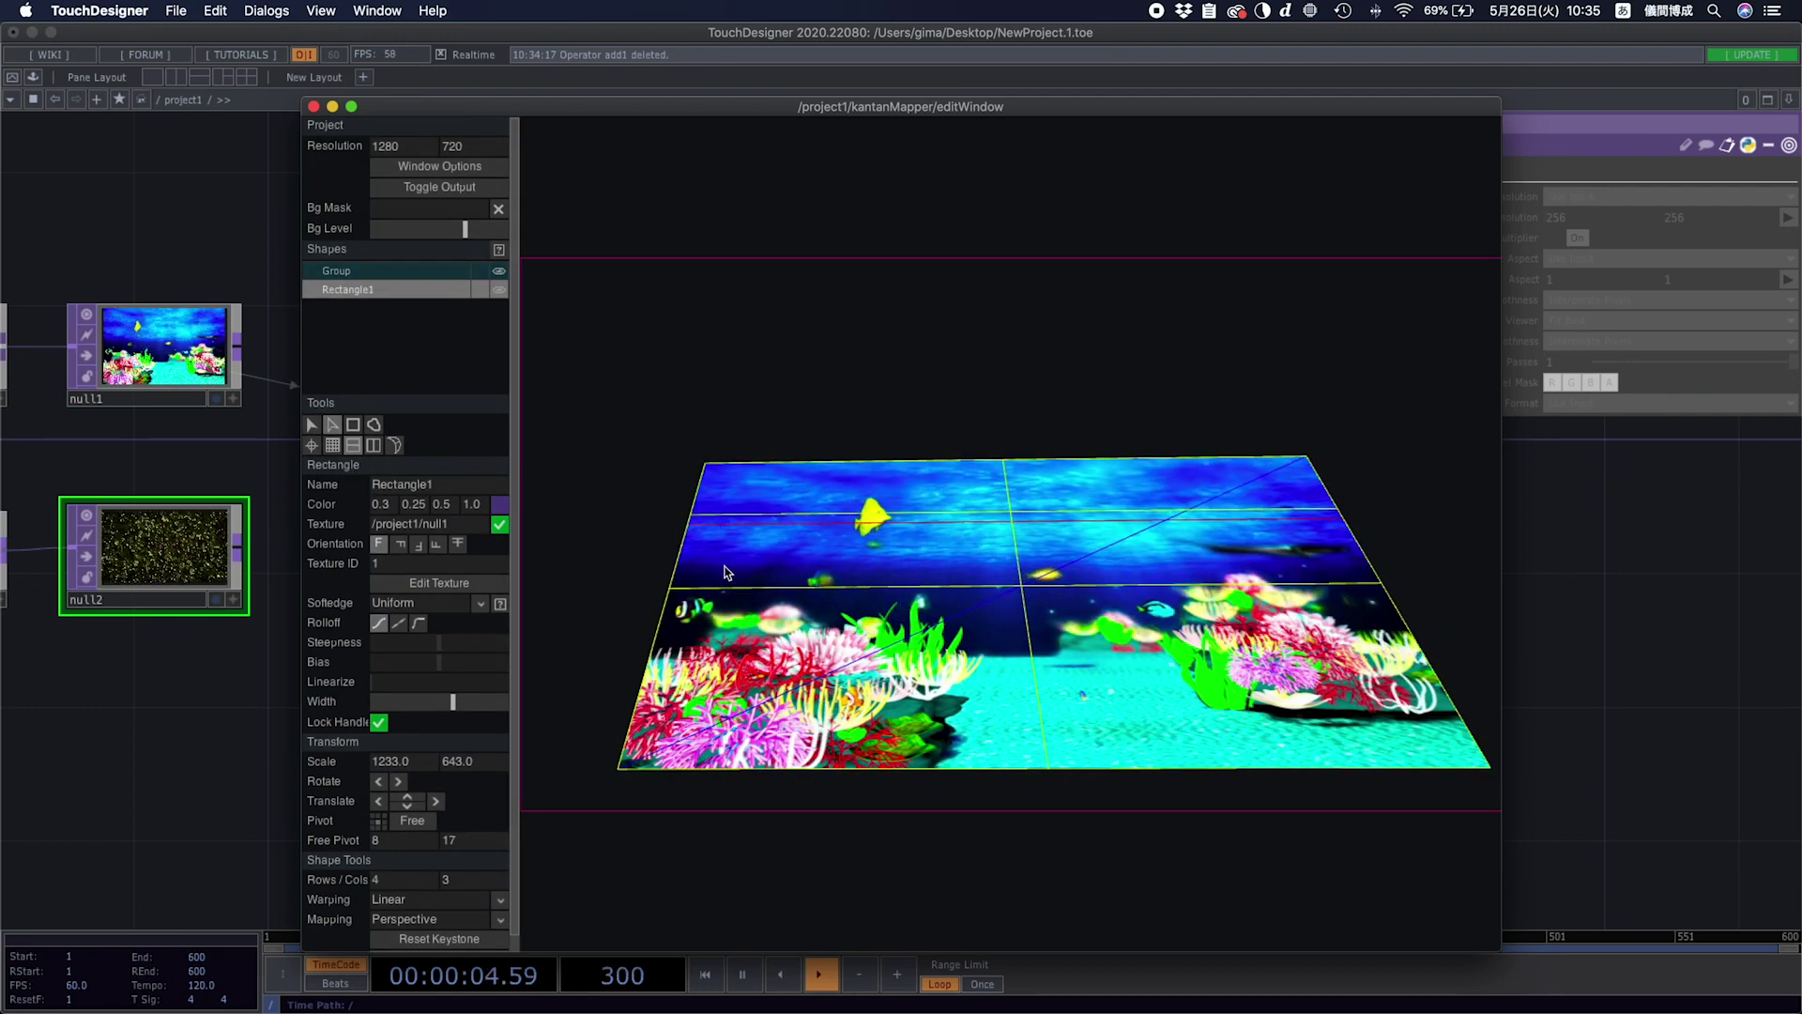
left_click(728, 713)
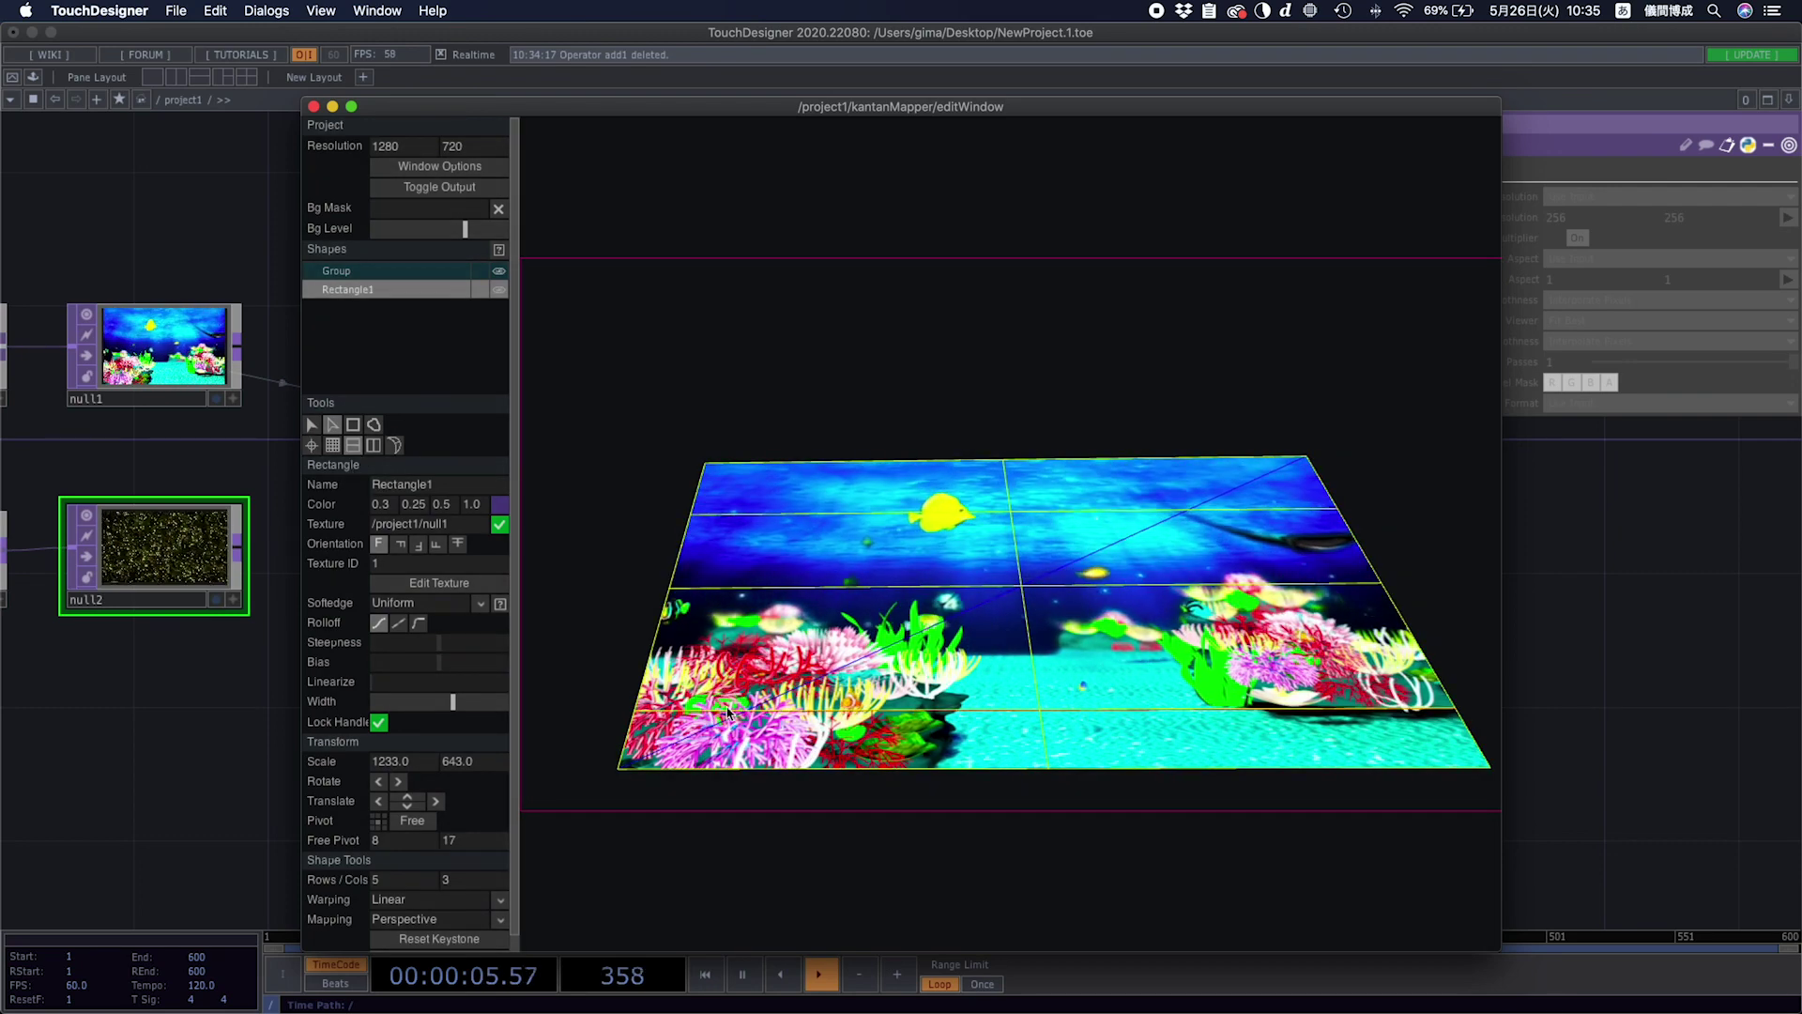
left_click(370, 447)
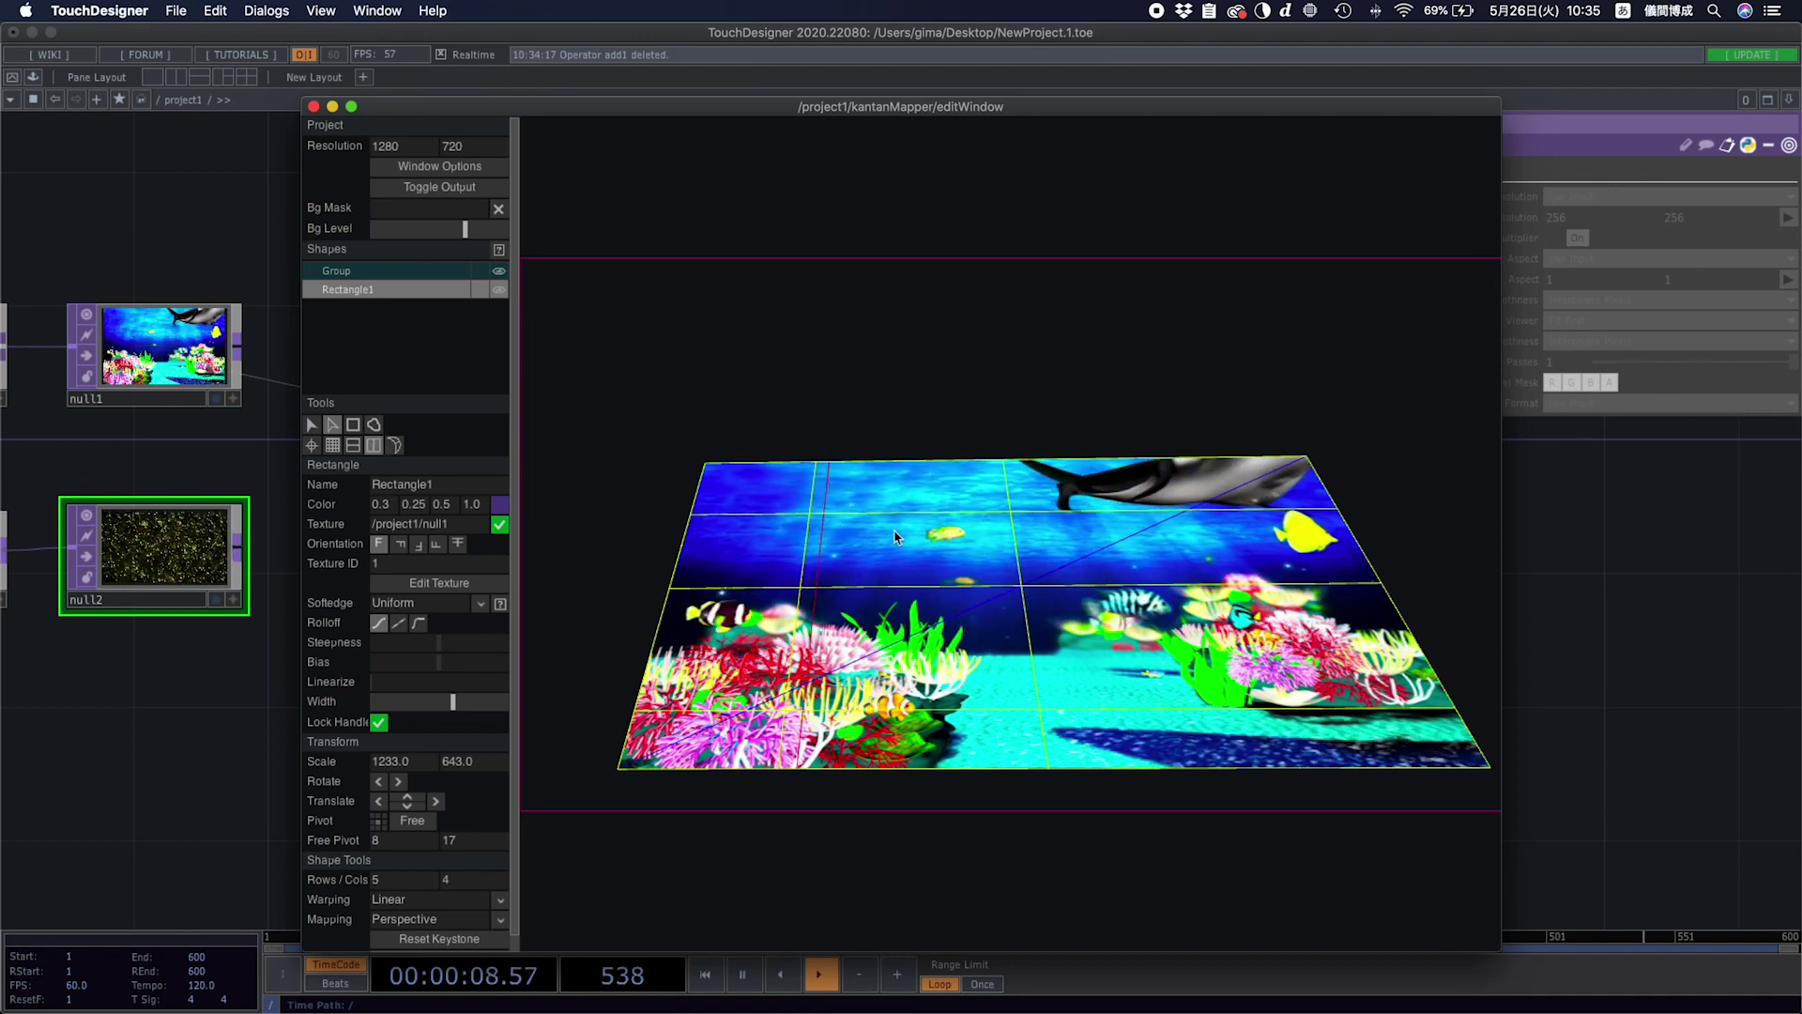
Add a fifth column to Rectangle1's warp grid and nudge one inner grid point slightly with Grid Warp.
left_click(1205, 537)
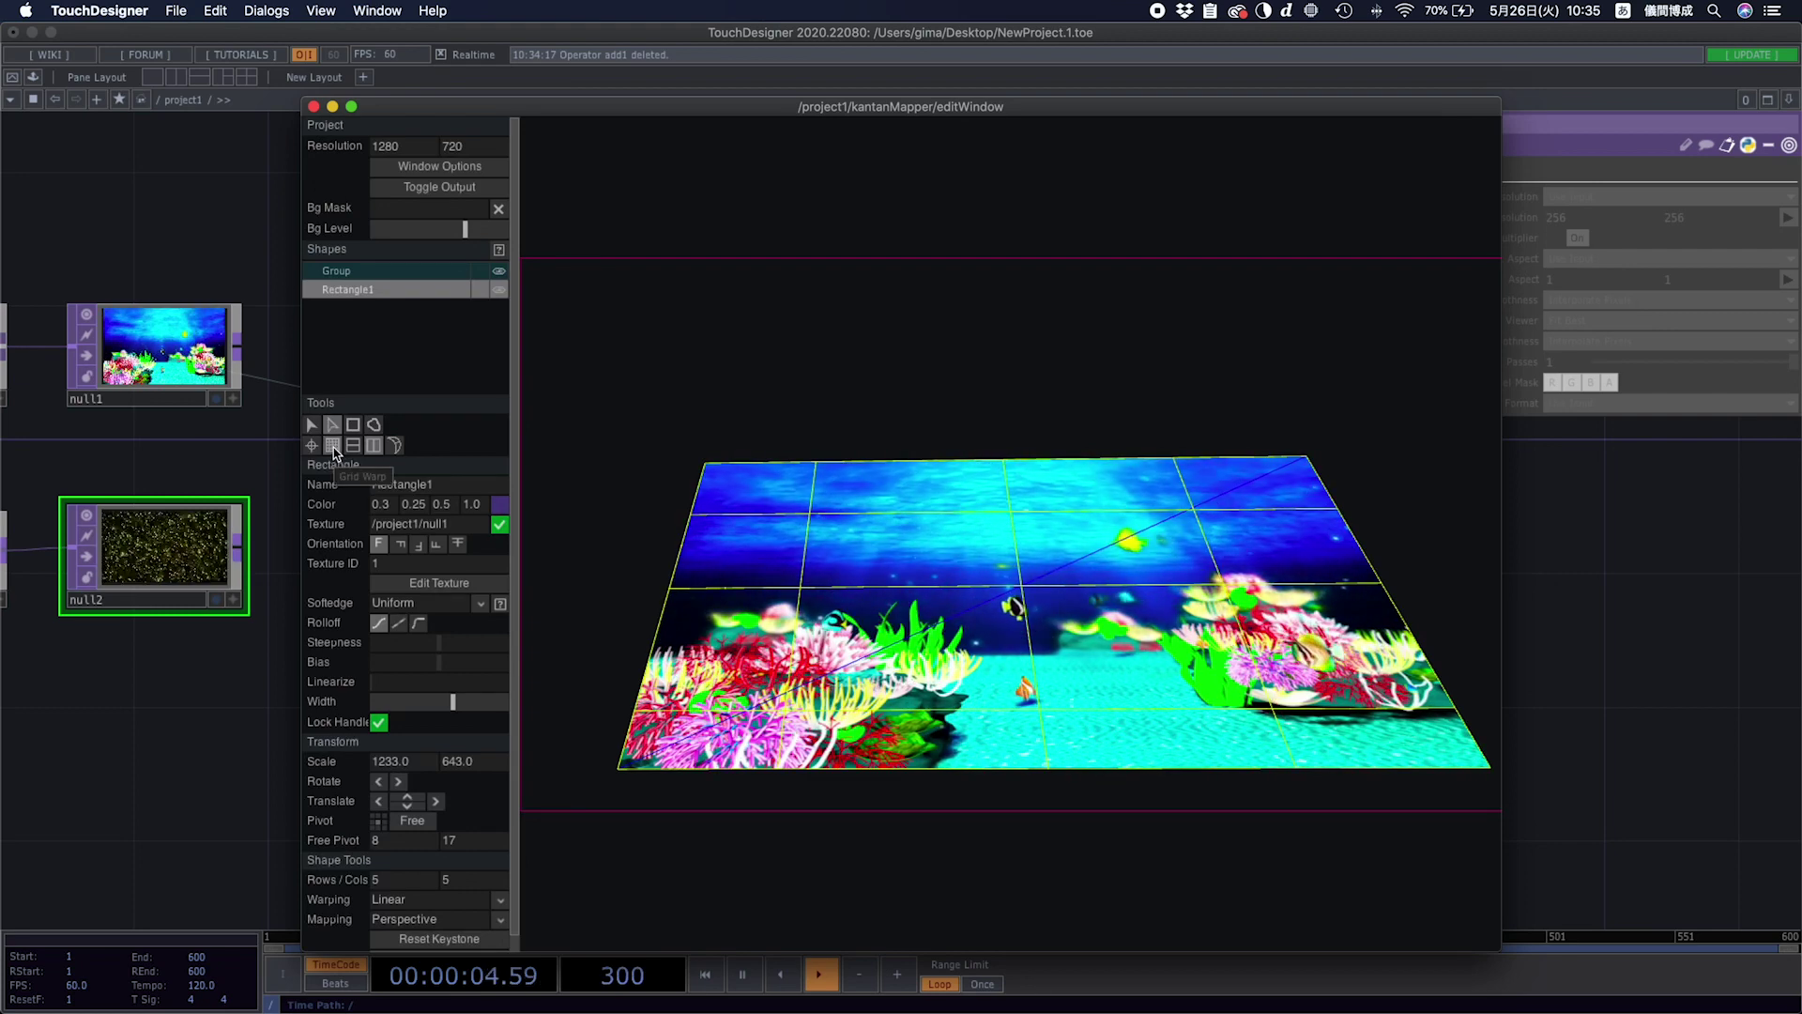
left_click(332, 446)
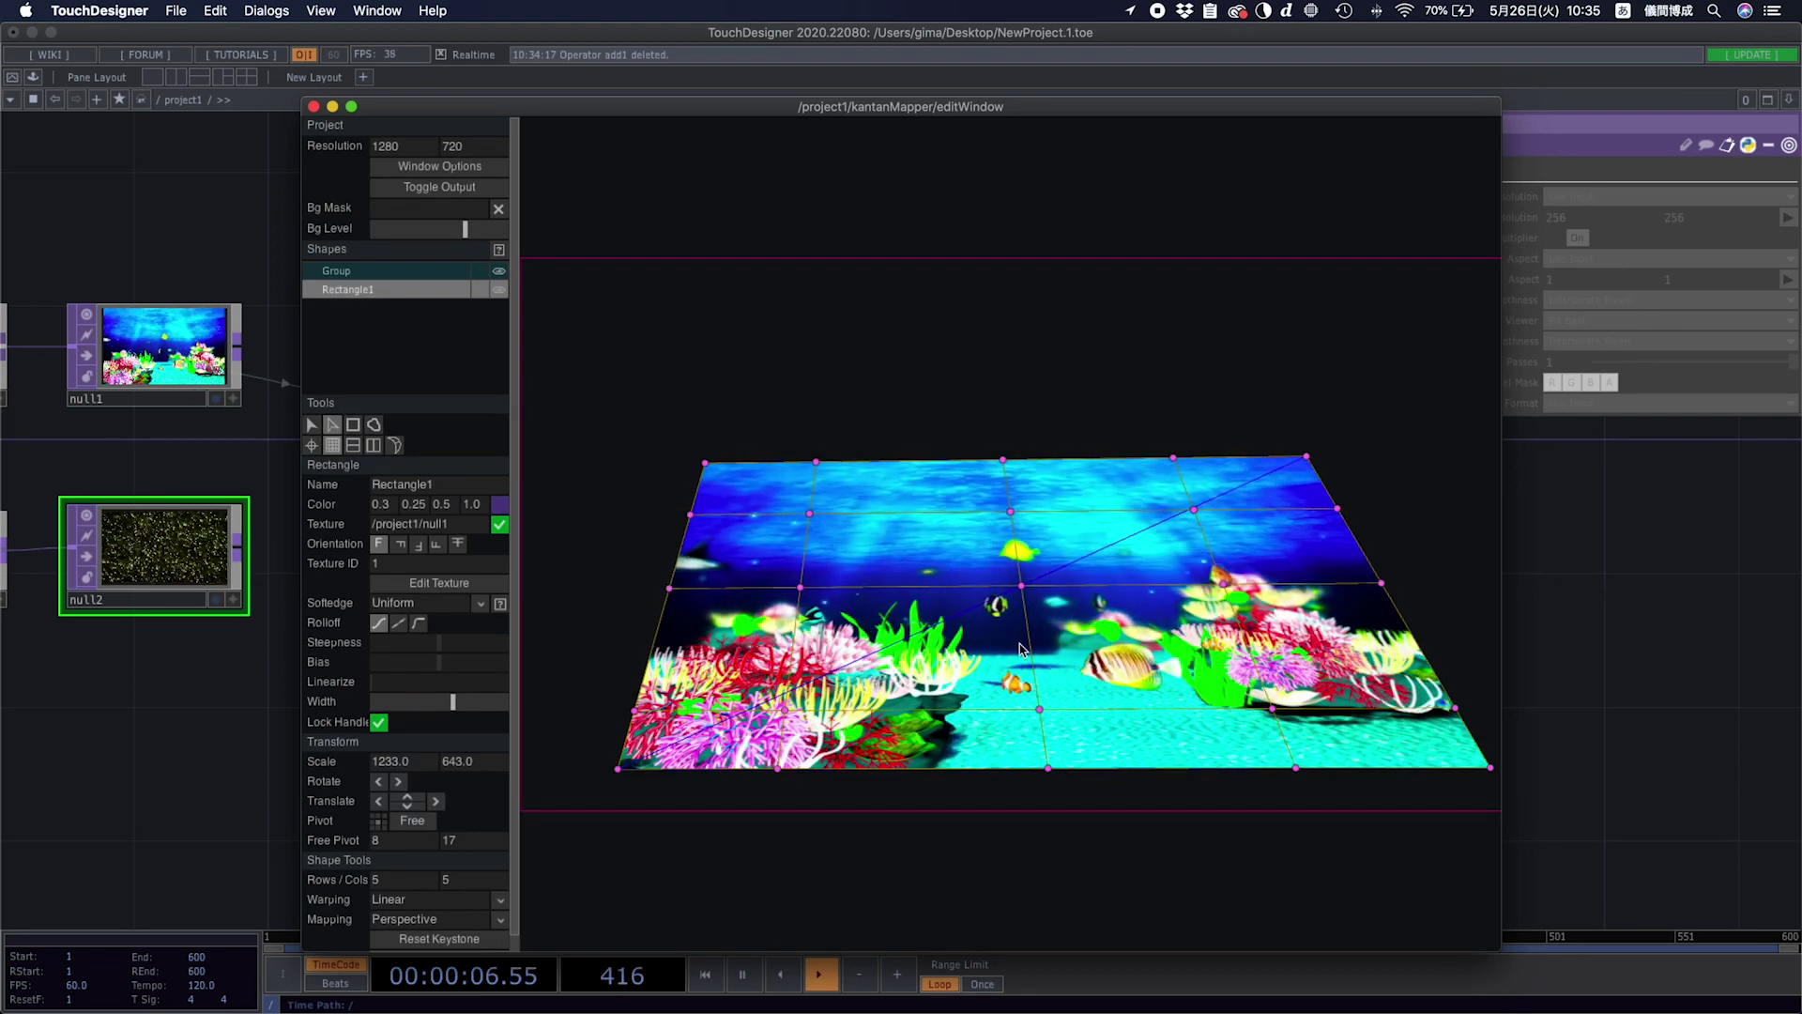
mouse_move(800, 588)
left_mouse_down()
mouse_move(776, 590)
mouse_move(845, 600)
mouse_move(772, 594)
mouse_move(826, 590)
left_mouse_up()
Raise the upper-left corner and the three inner points of Rectangle1's upper edge, and pull its lower edge's middle point down into a curve.
left_click(705, 463)
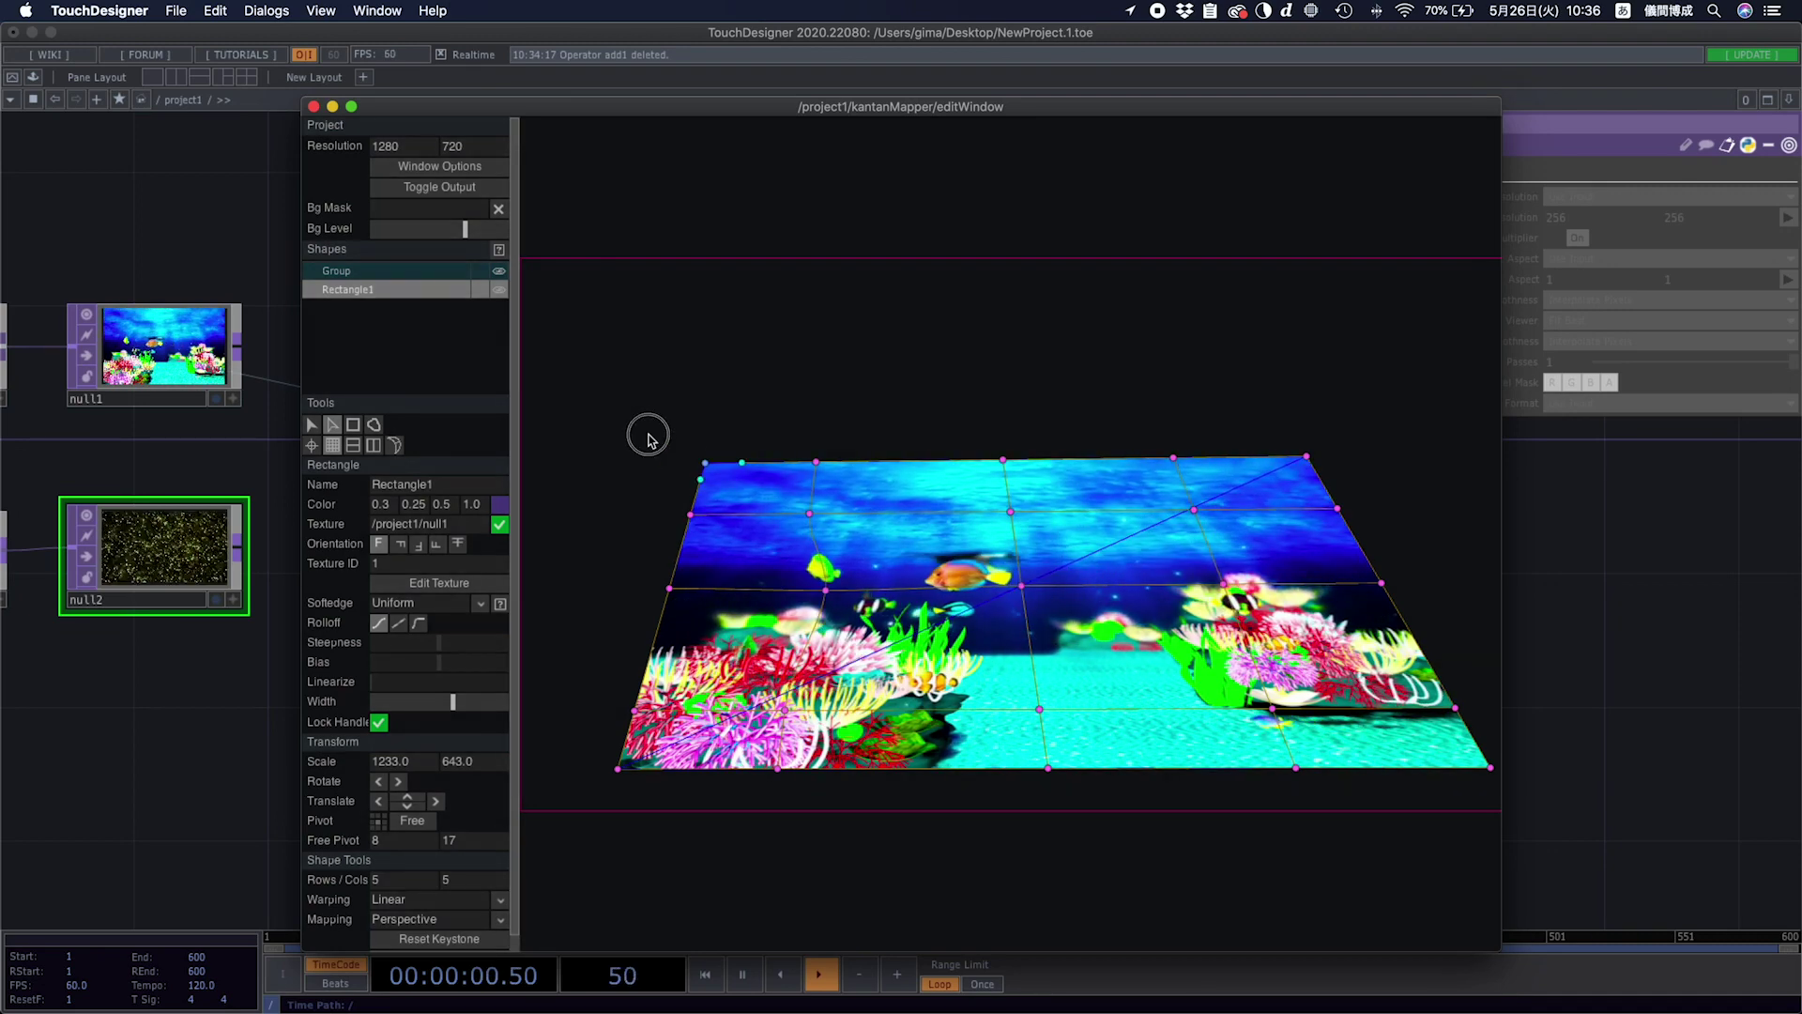
left_click_drag(649, 438, 644, 425)
left_click_drag(815, 462, 831, 421)
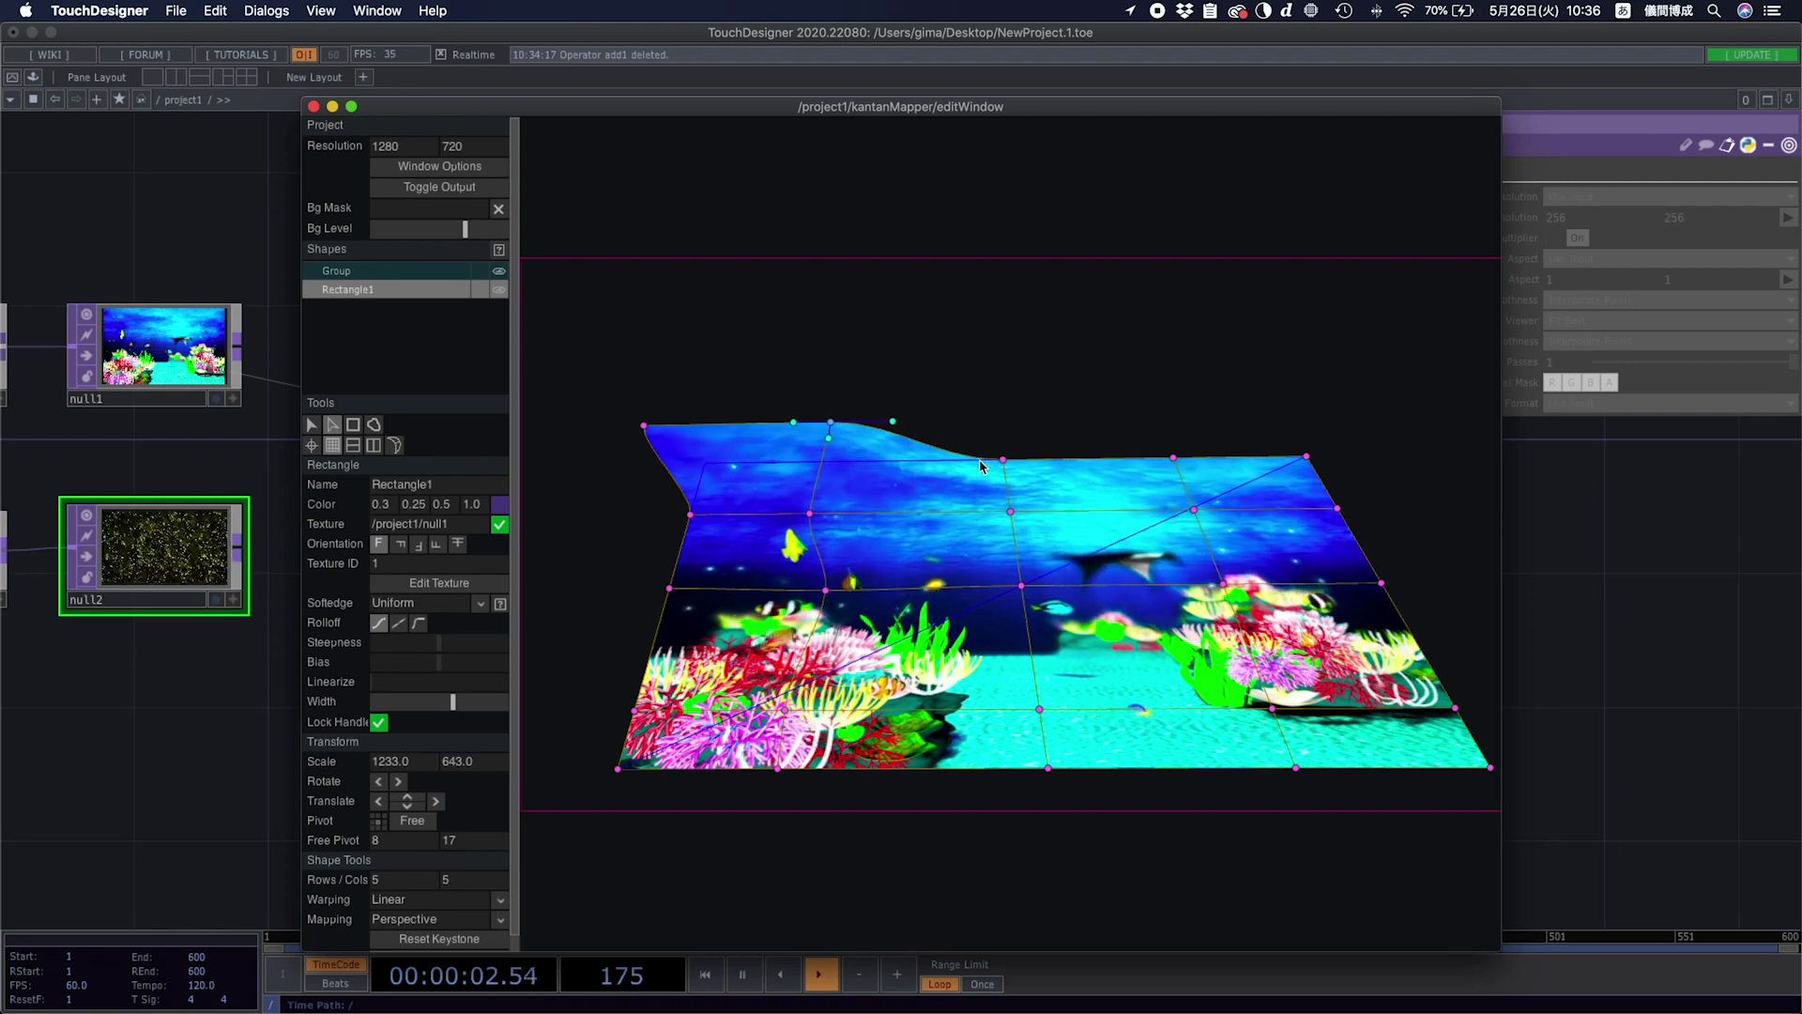
left_click_drag(1003, 459, 1026, 421)
left_click_drag(1178, 458, 1191, 433)
left_click(1043, 817)
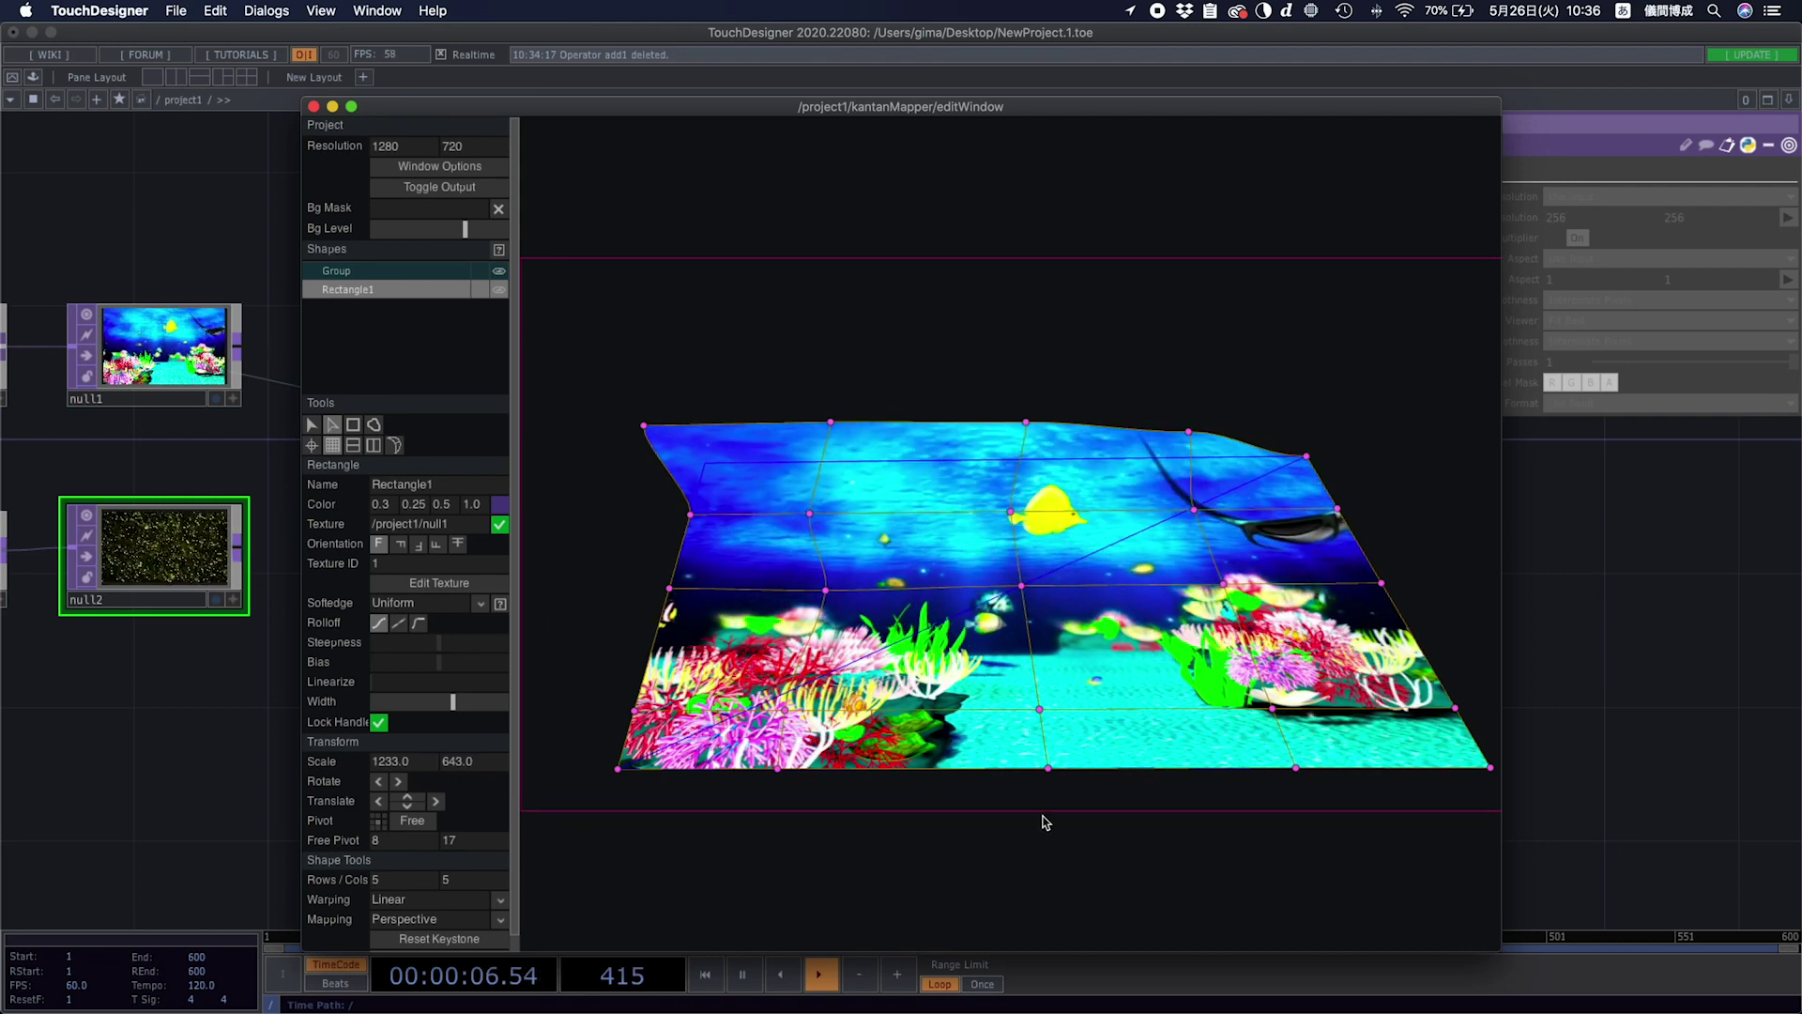
left_click_drag(1046, 768, 1046, 799)
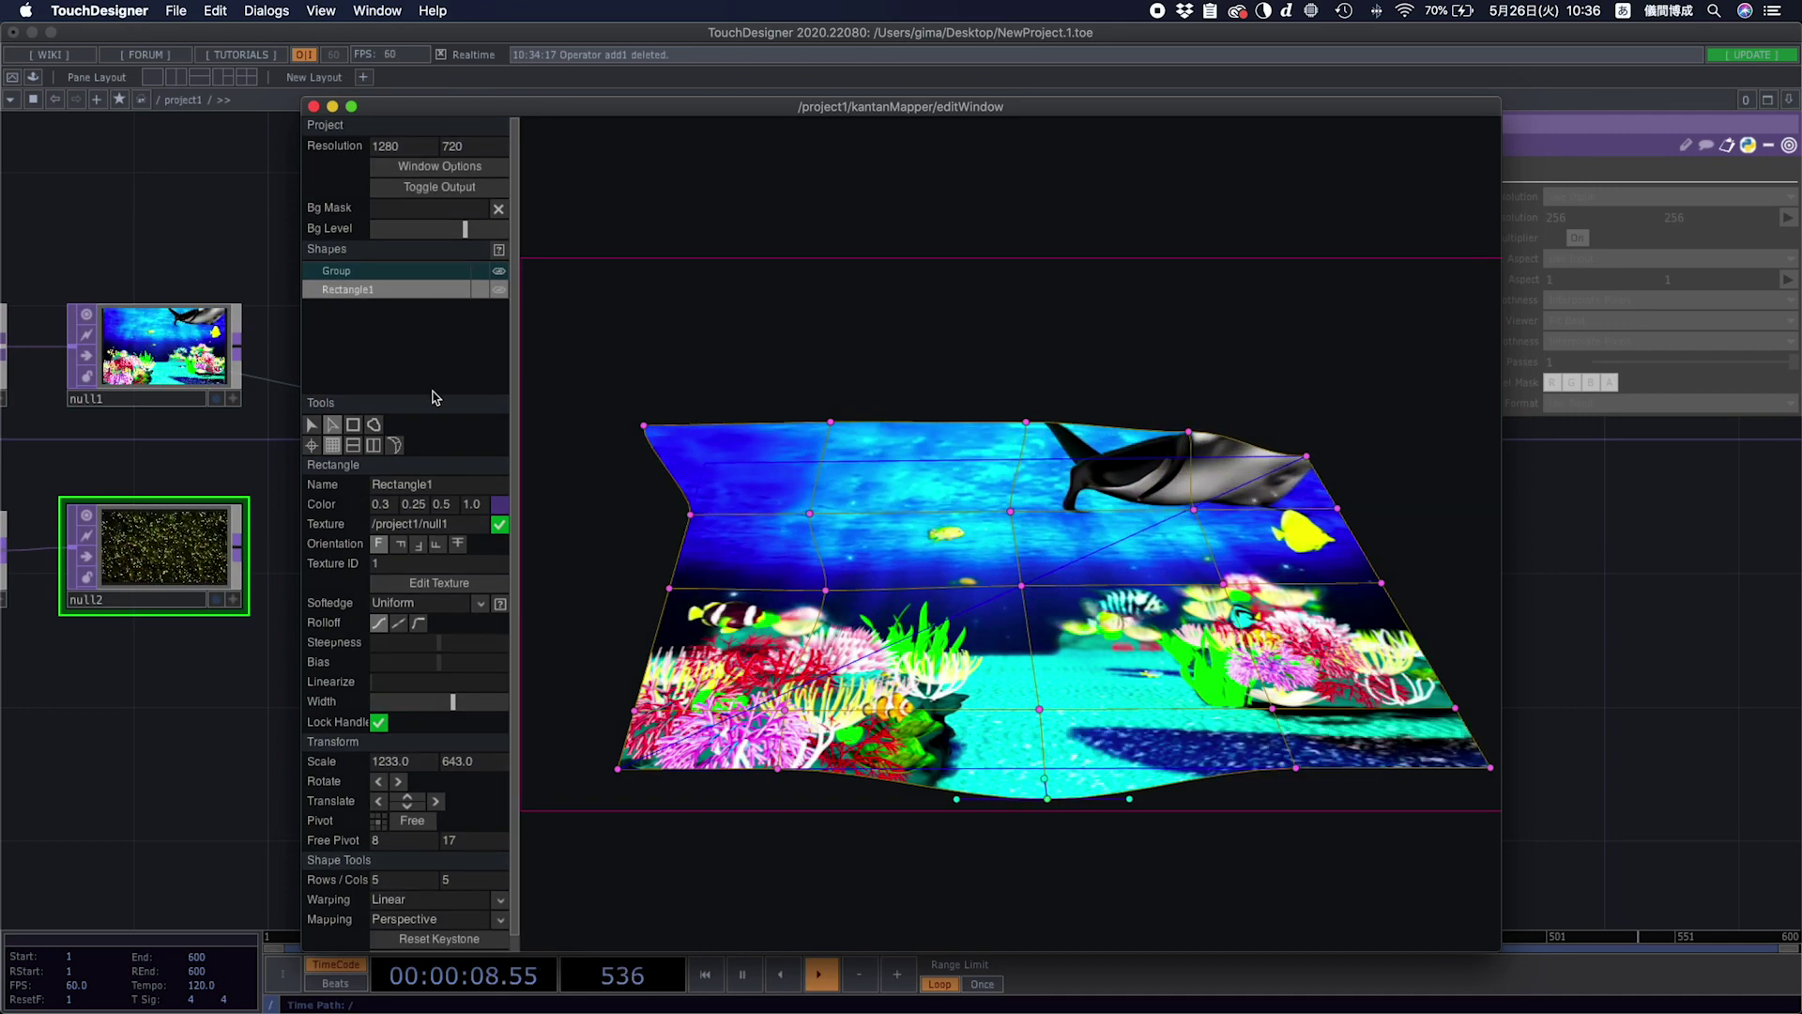
Scale the whole warped Rectangle1 down to about 828 by 416 and move it to the lower middle of the canvas.
left_click(312, 424)
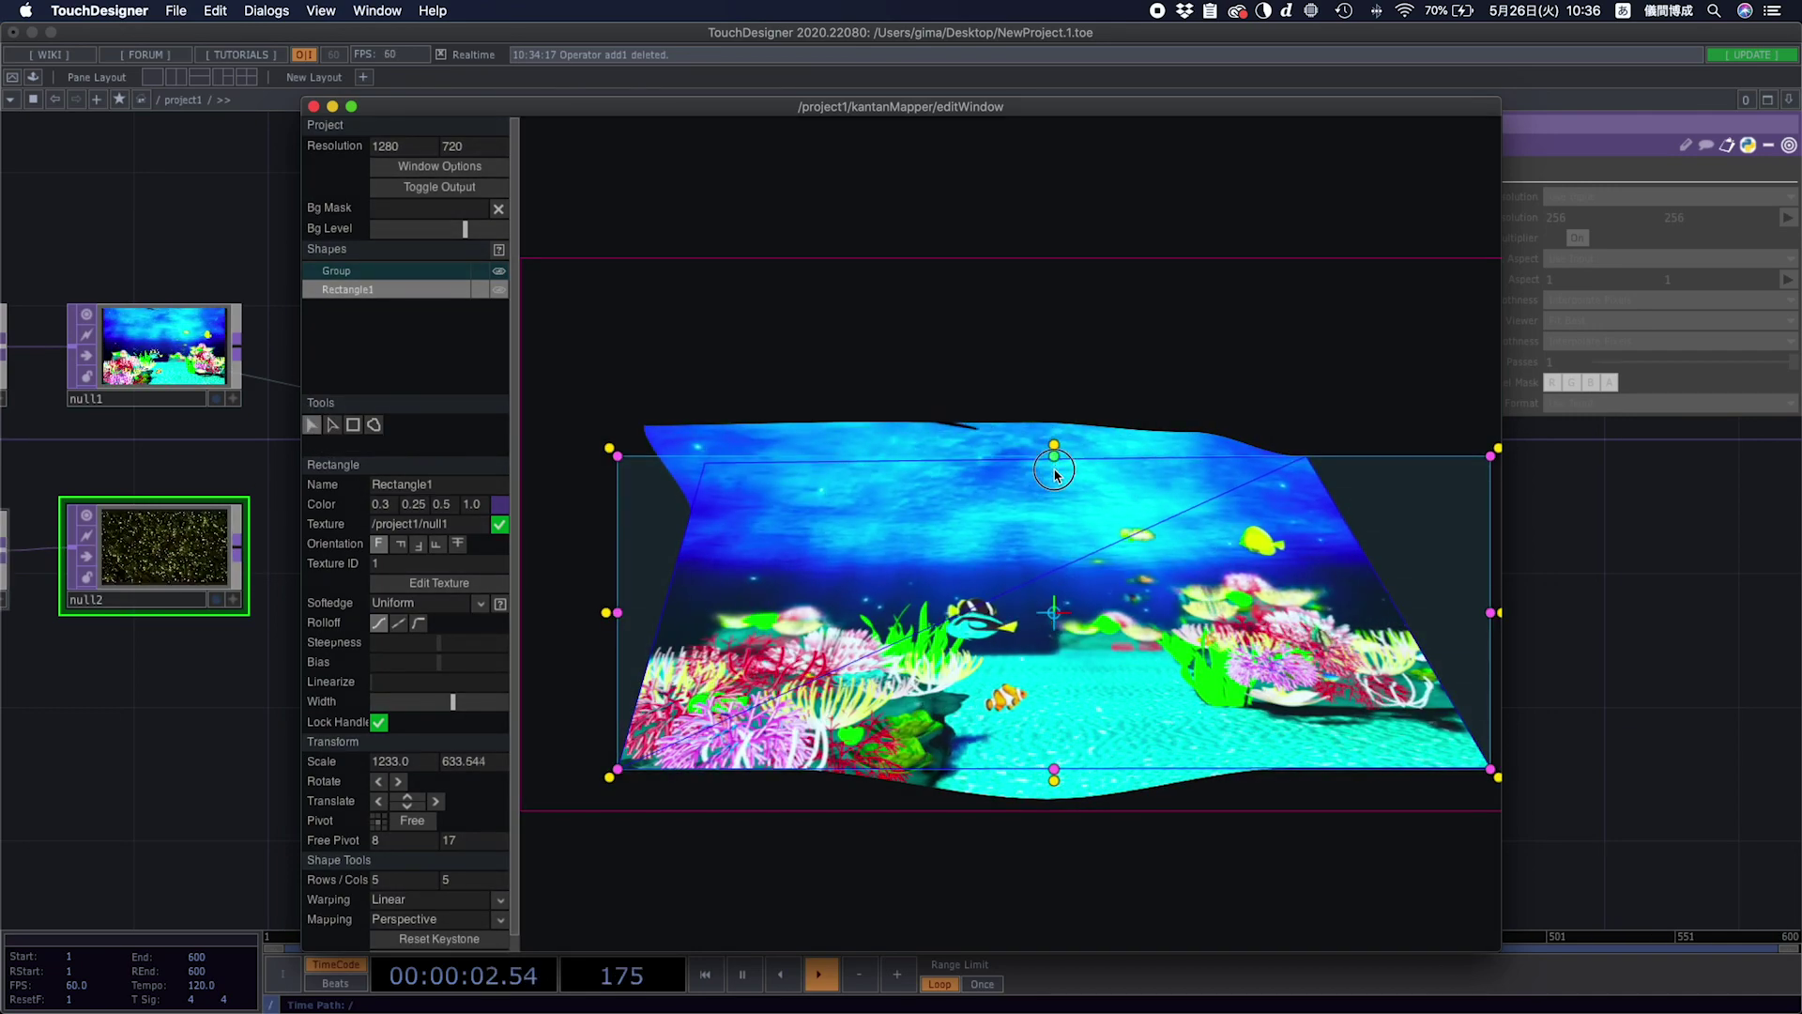
left_click_drag(1054, 469, 1055, 528)
left_click_drag(619, 612, 762, 611)
left_click_drag(884, 585, 866, 644)
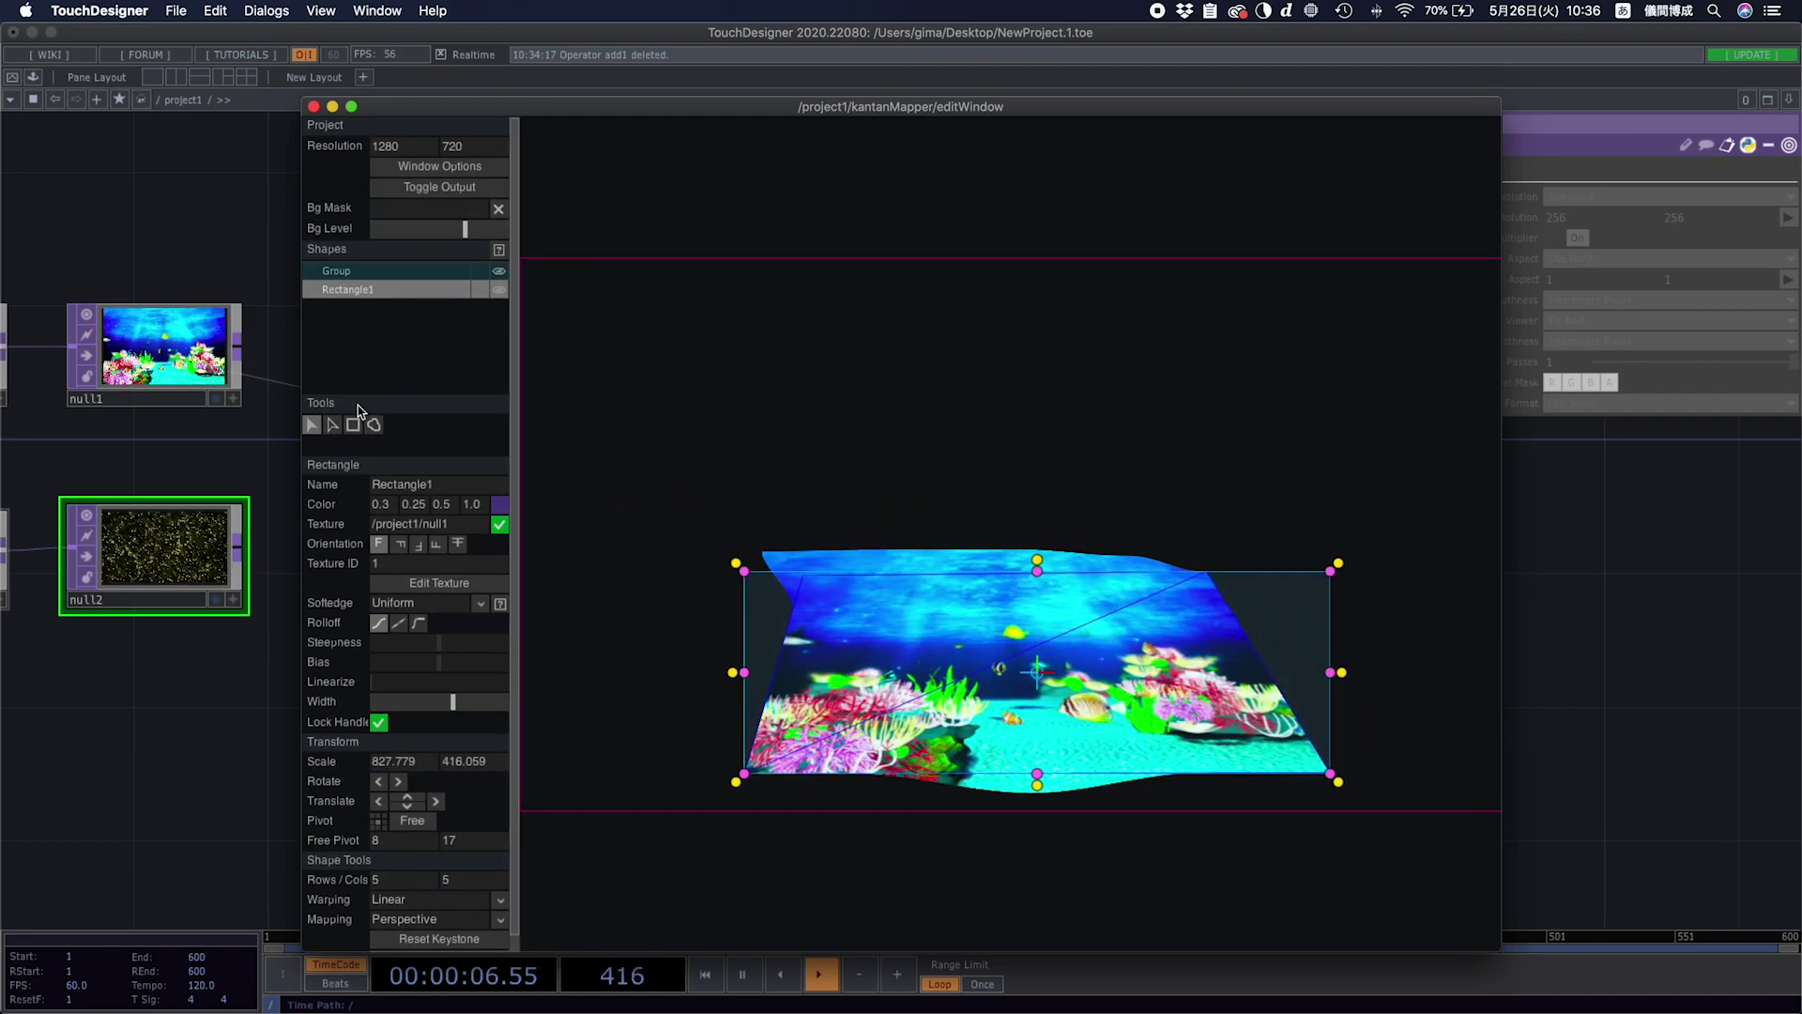
left_click(353, 425)
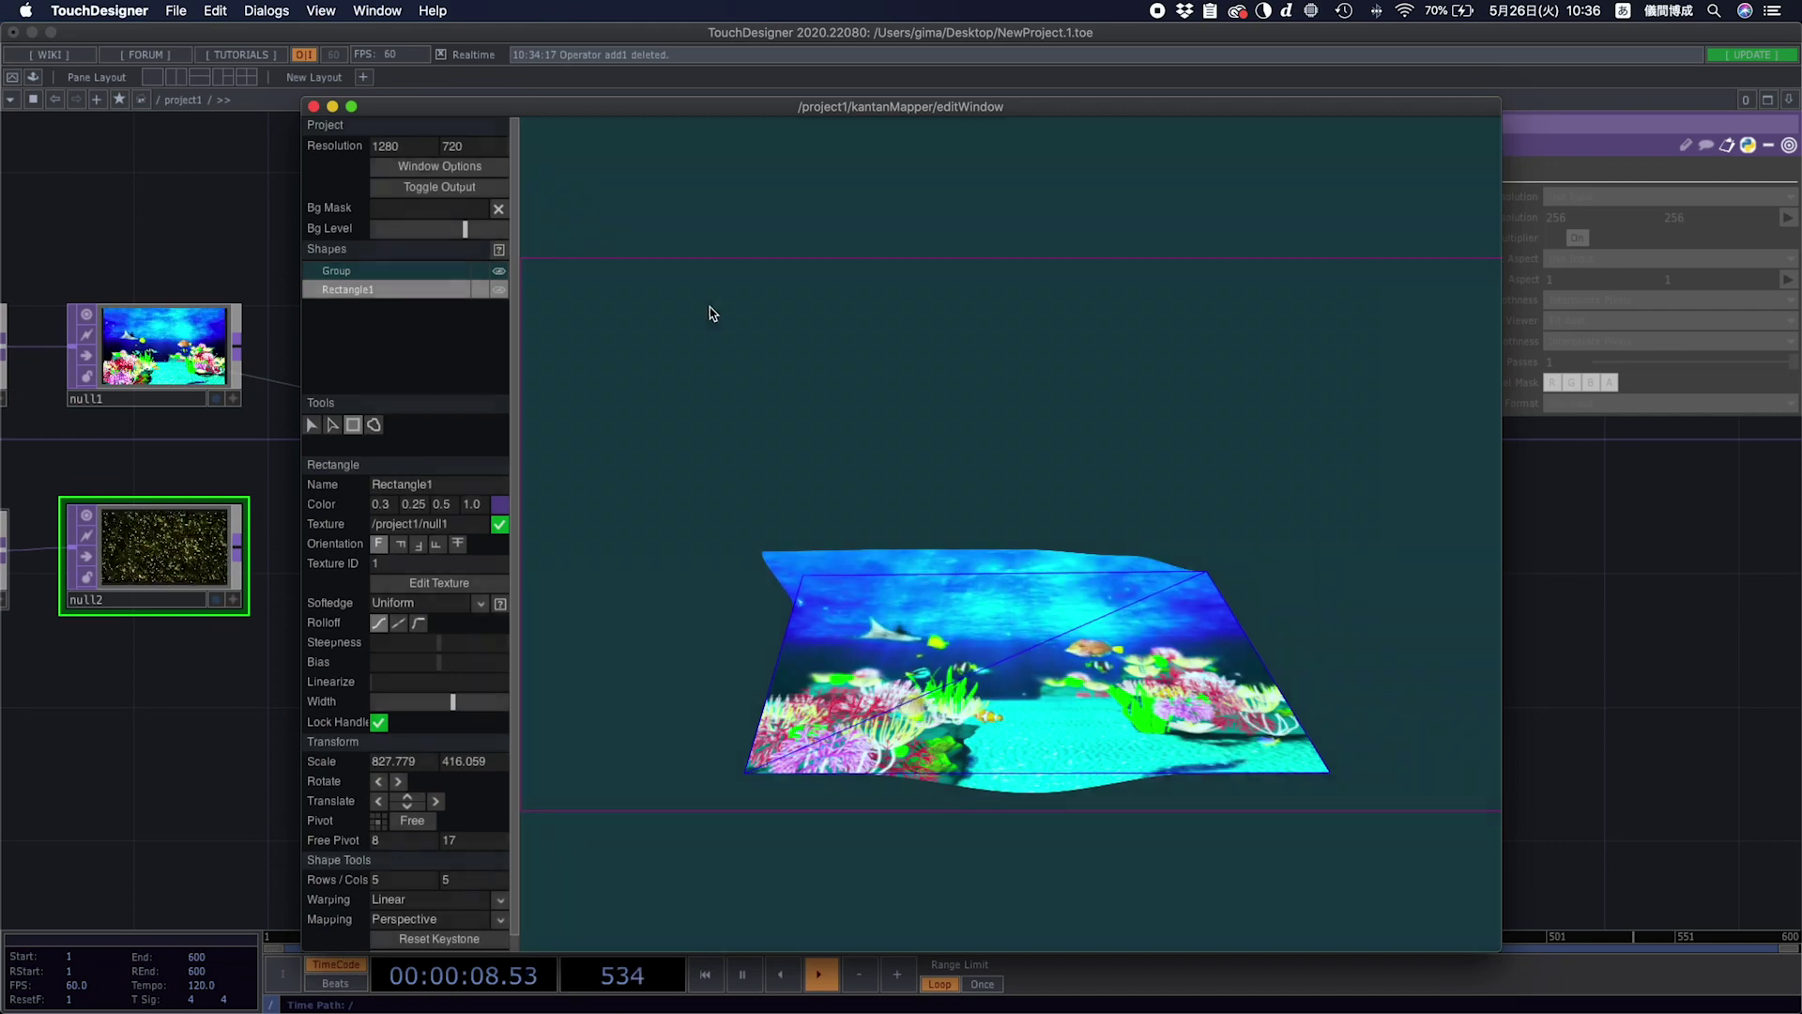
left_click_drag(687, 297, 1204, 470)
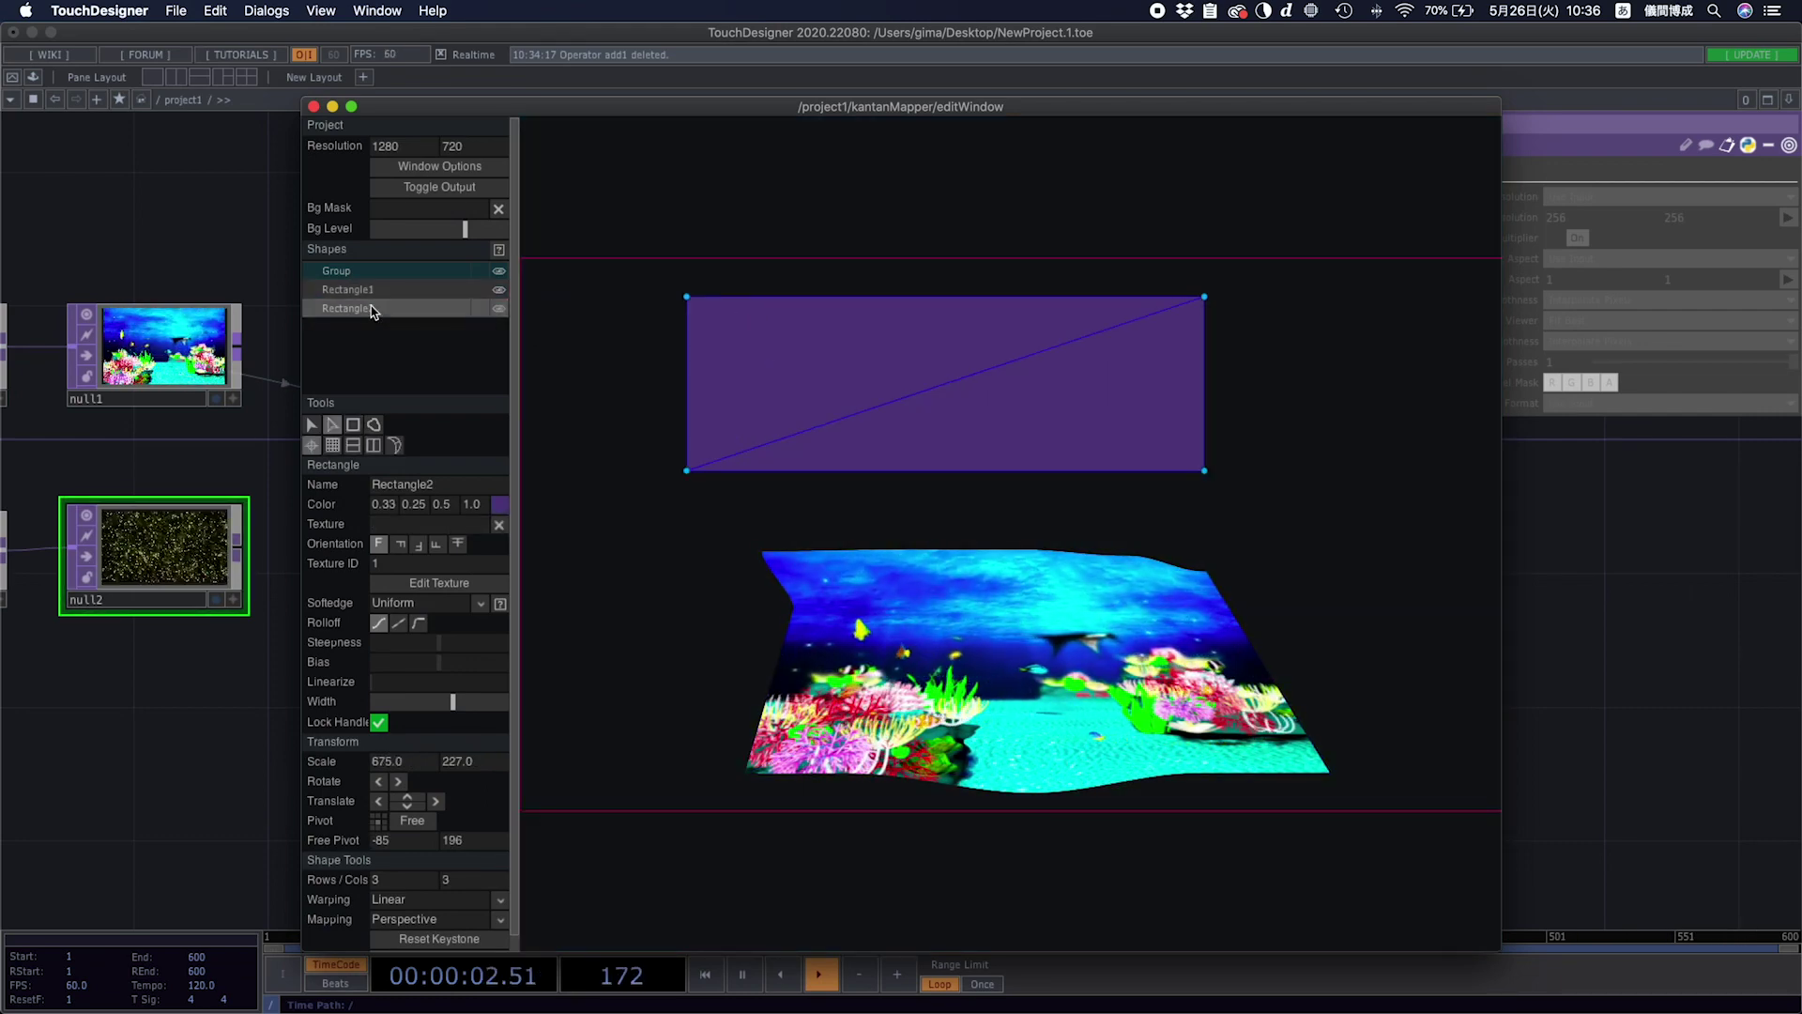
key("Delete")
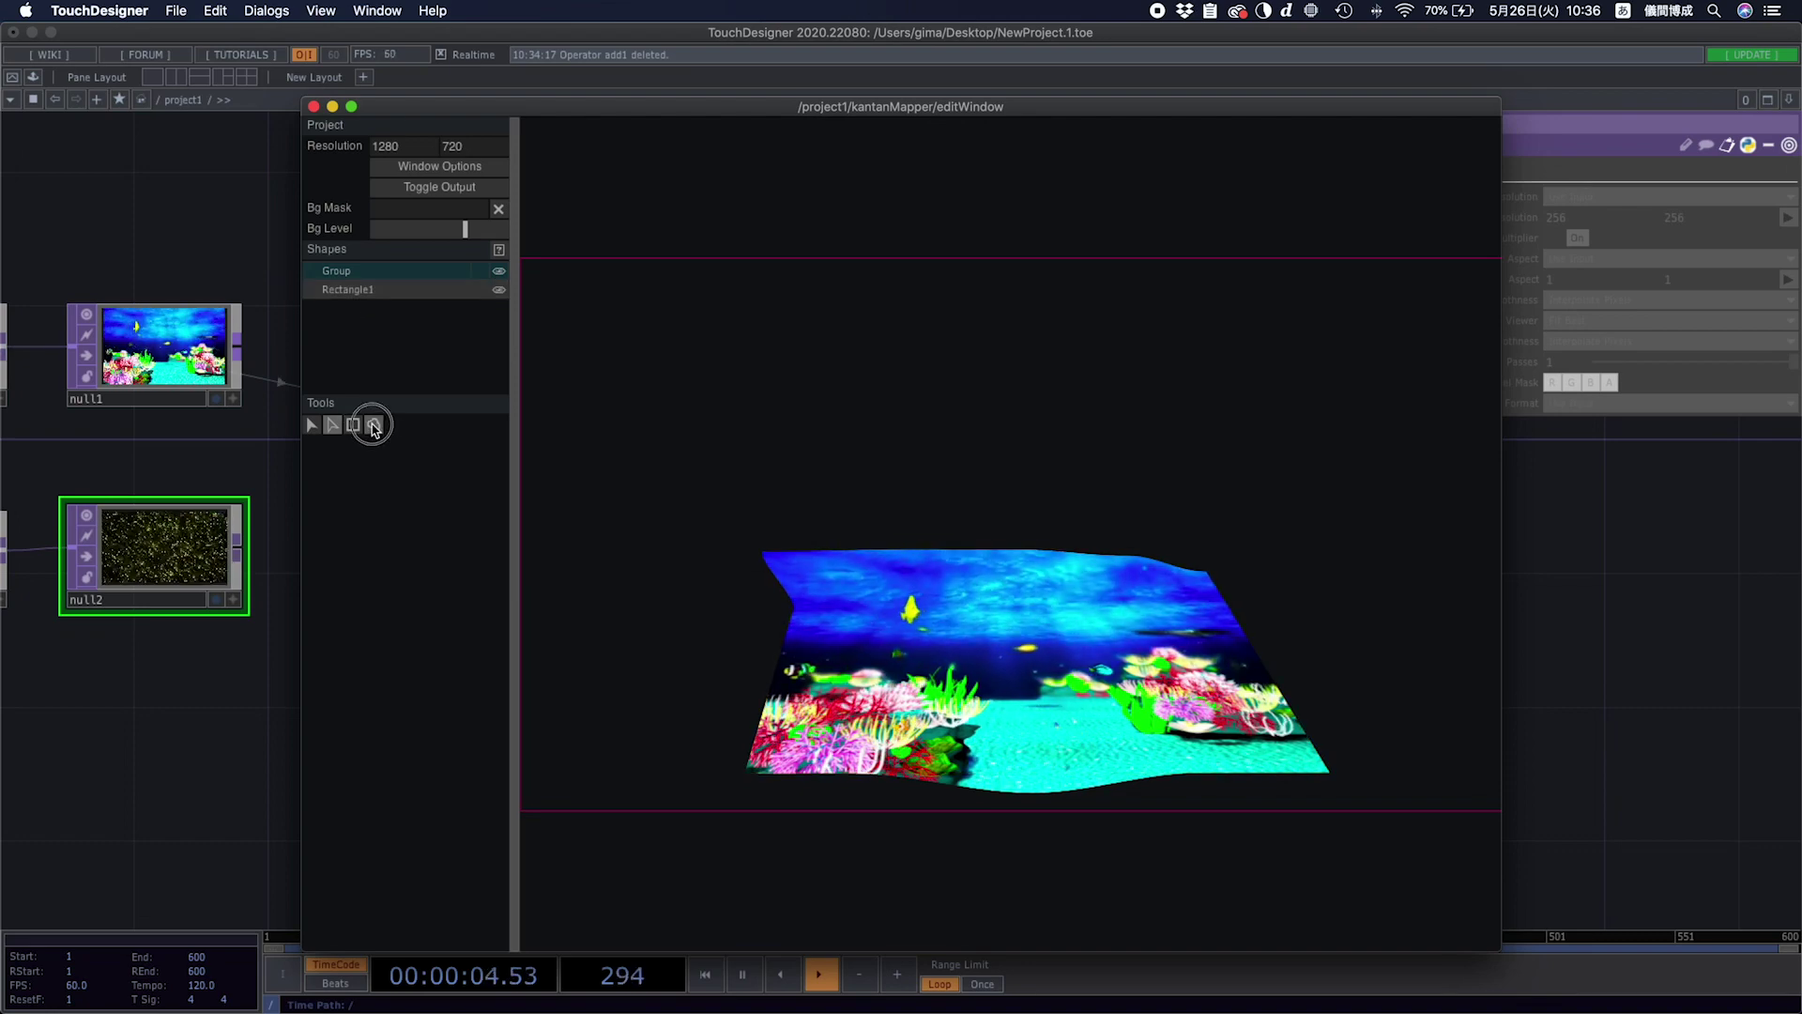
Draw a closed freeform shape above Rectangle1, assign null2 as its texture and enable the texture.
left_click(373, 425)
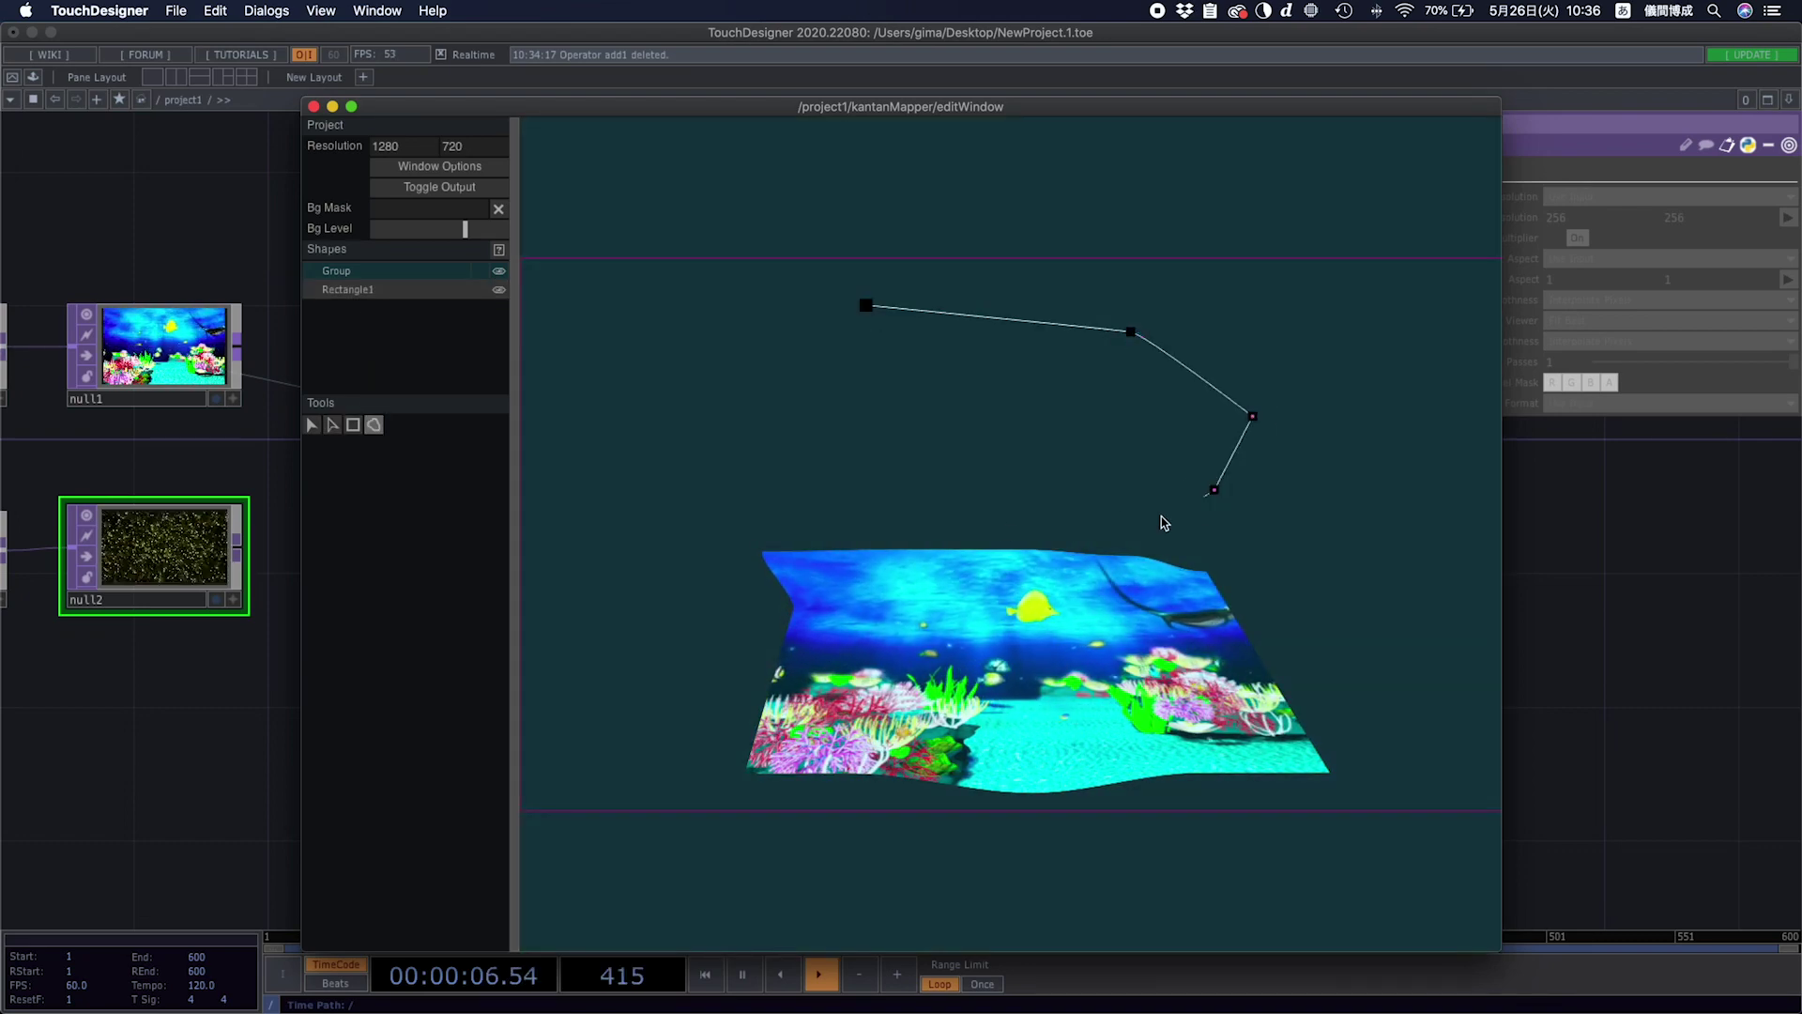
left_click(866, 306)
left_click(152, 551)
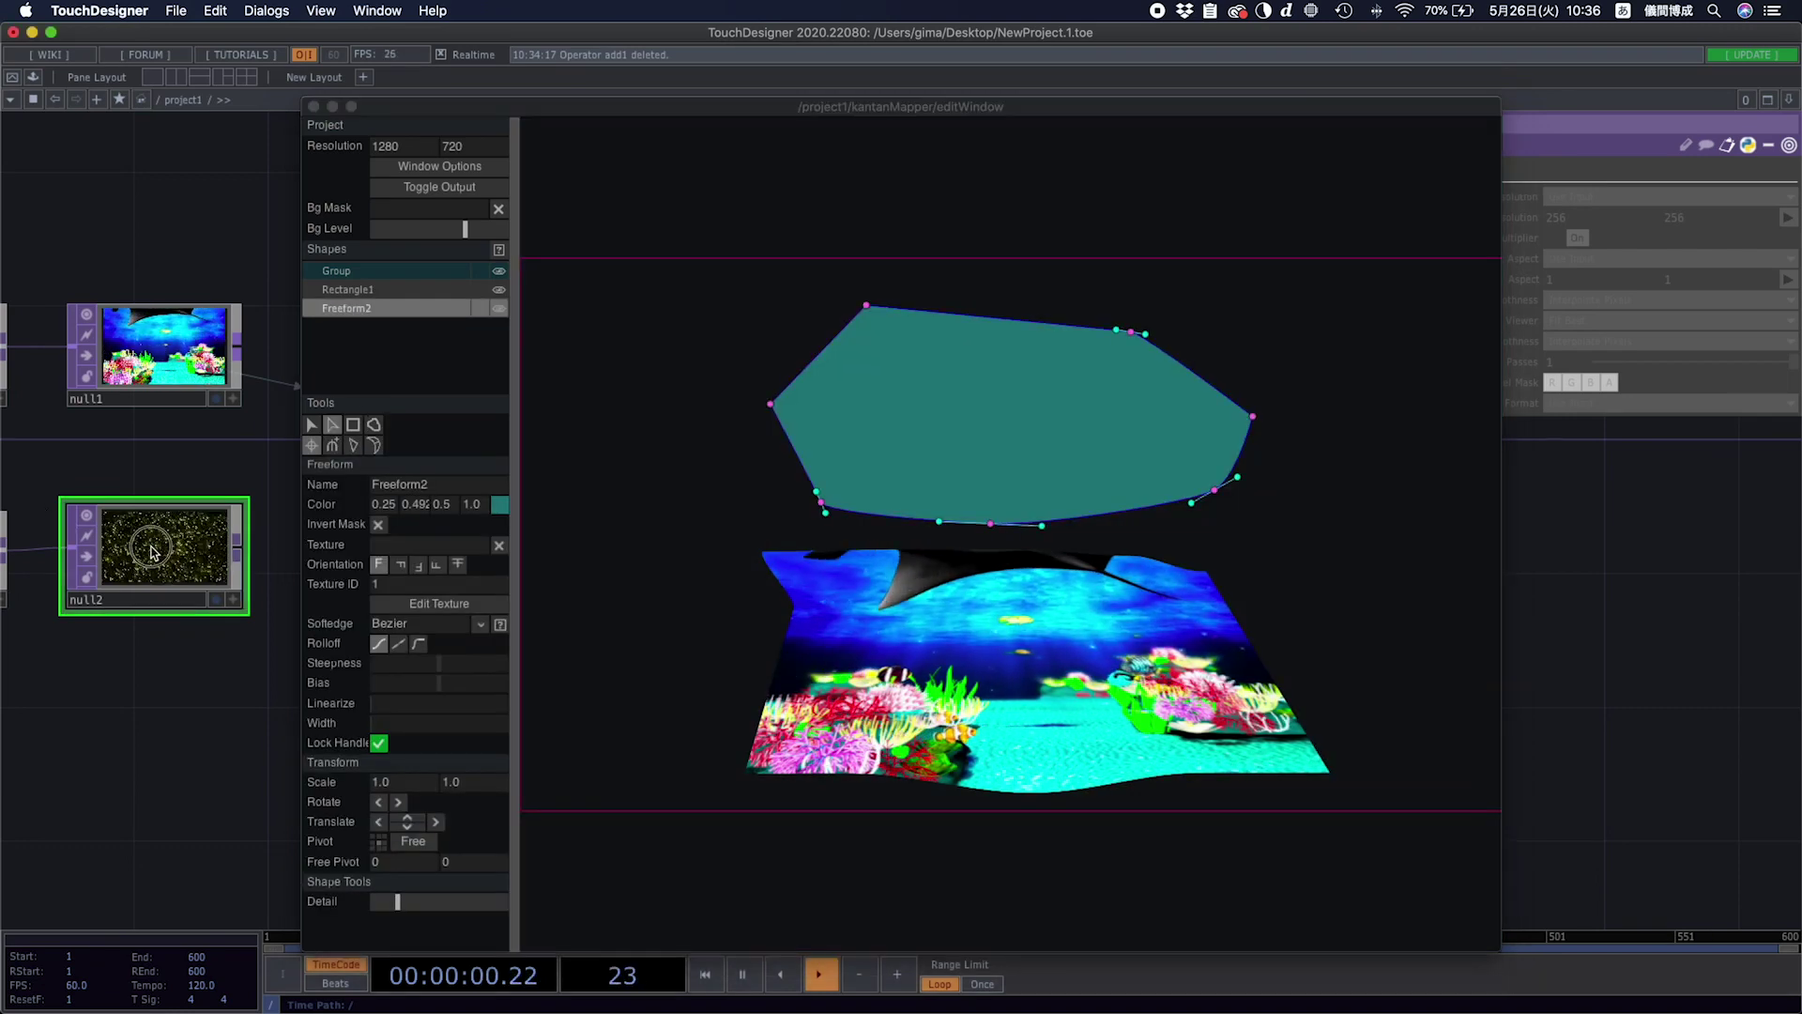
middle_click_drag(282, 542, 362, 544)
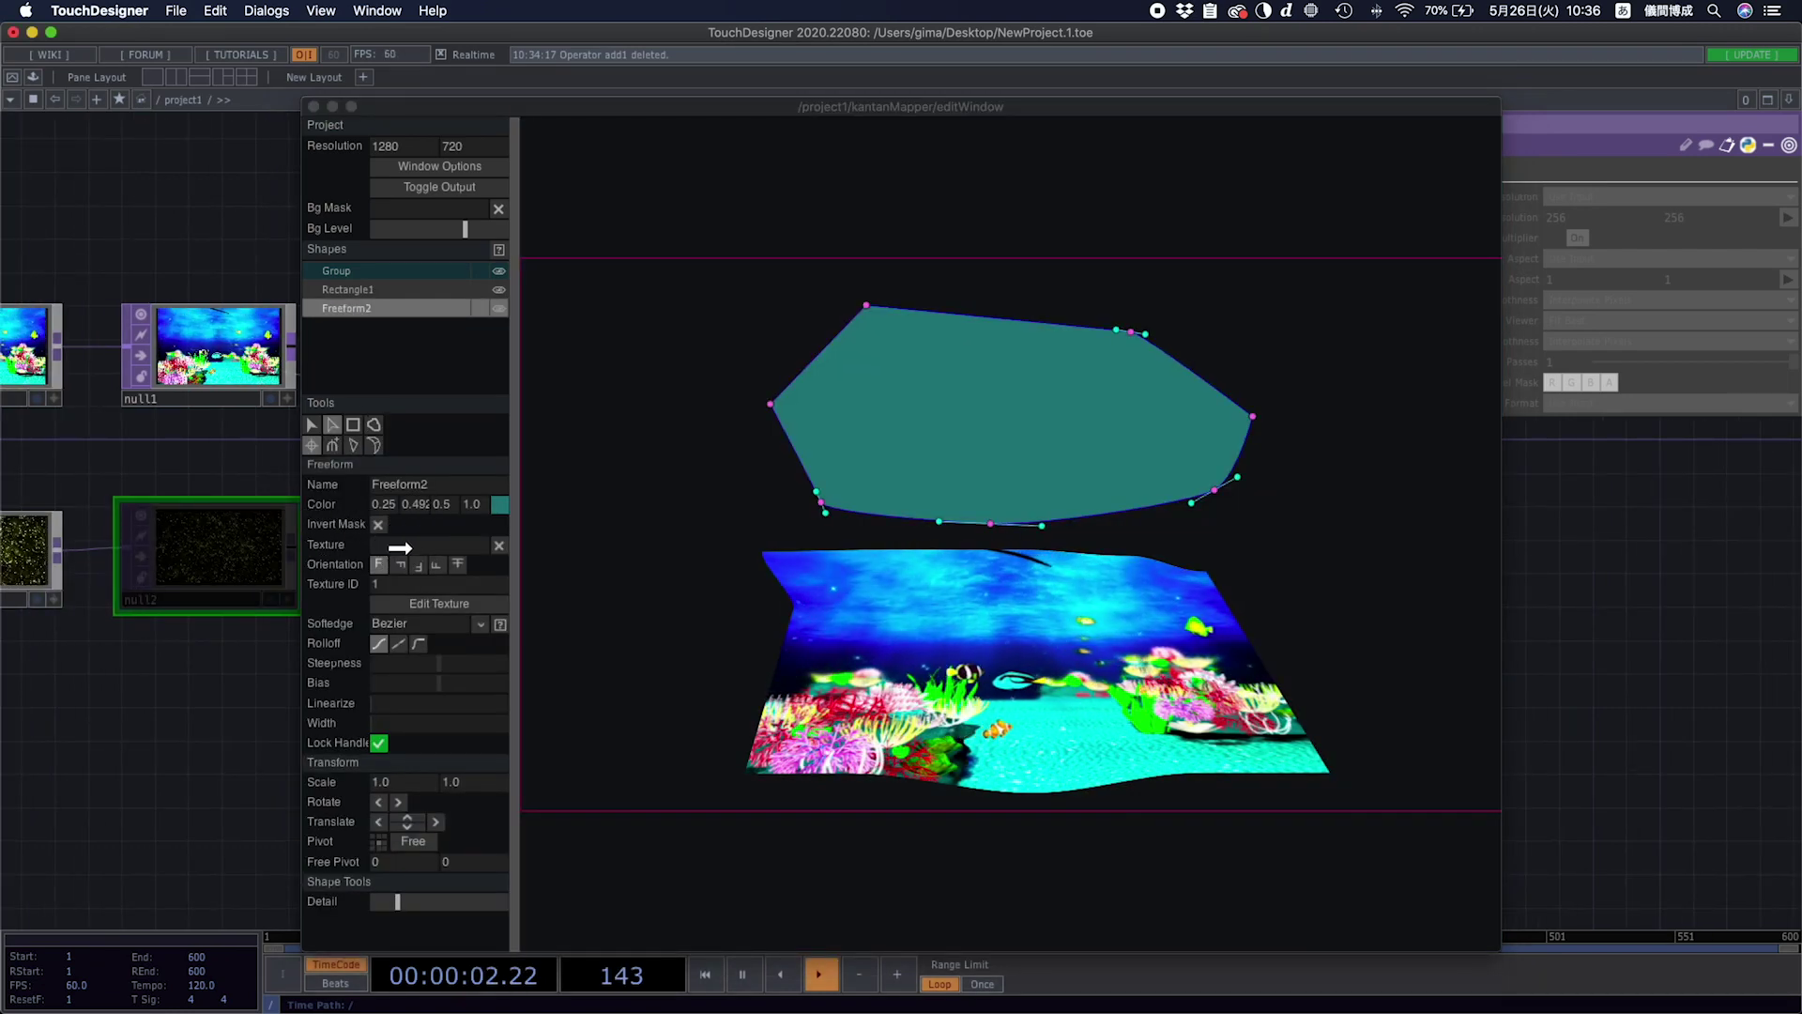
left_click(500, 546)
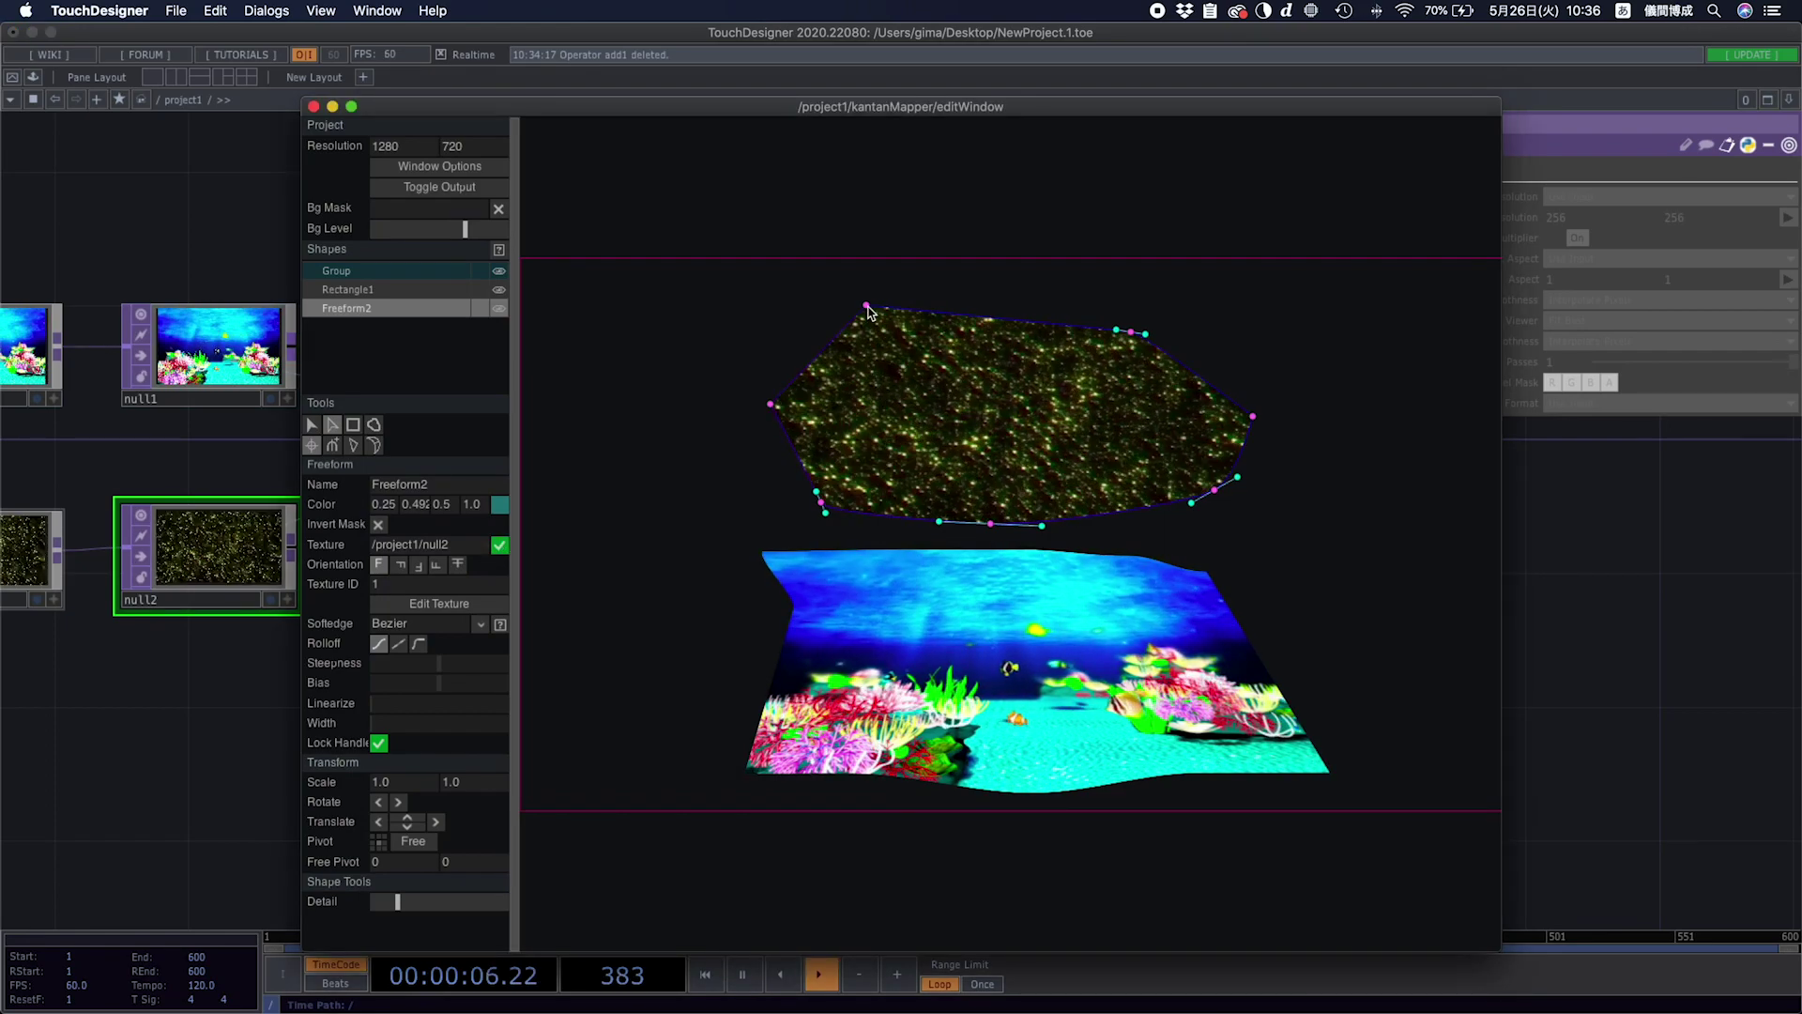
Adjust the outline of Freeform2 by slightly moving its corner points on the left, right, upper and lower-left edges.
mouse_move(865, 306)
left_mouse_down()
mouse_move(845, 266)
mouse_move(877, 354)
mouse_move(879, 310)
left_mouse_up()
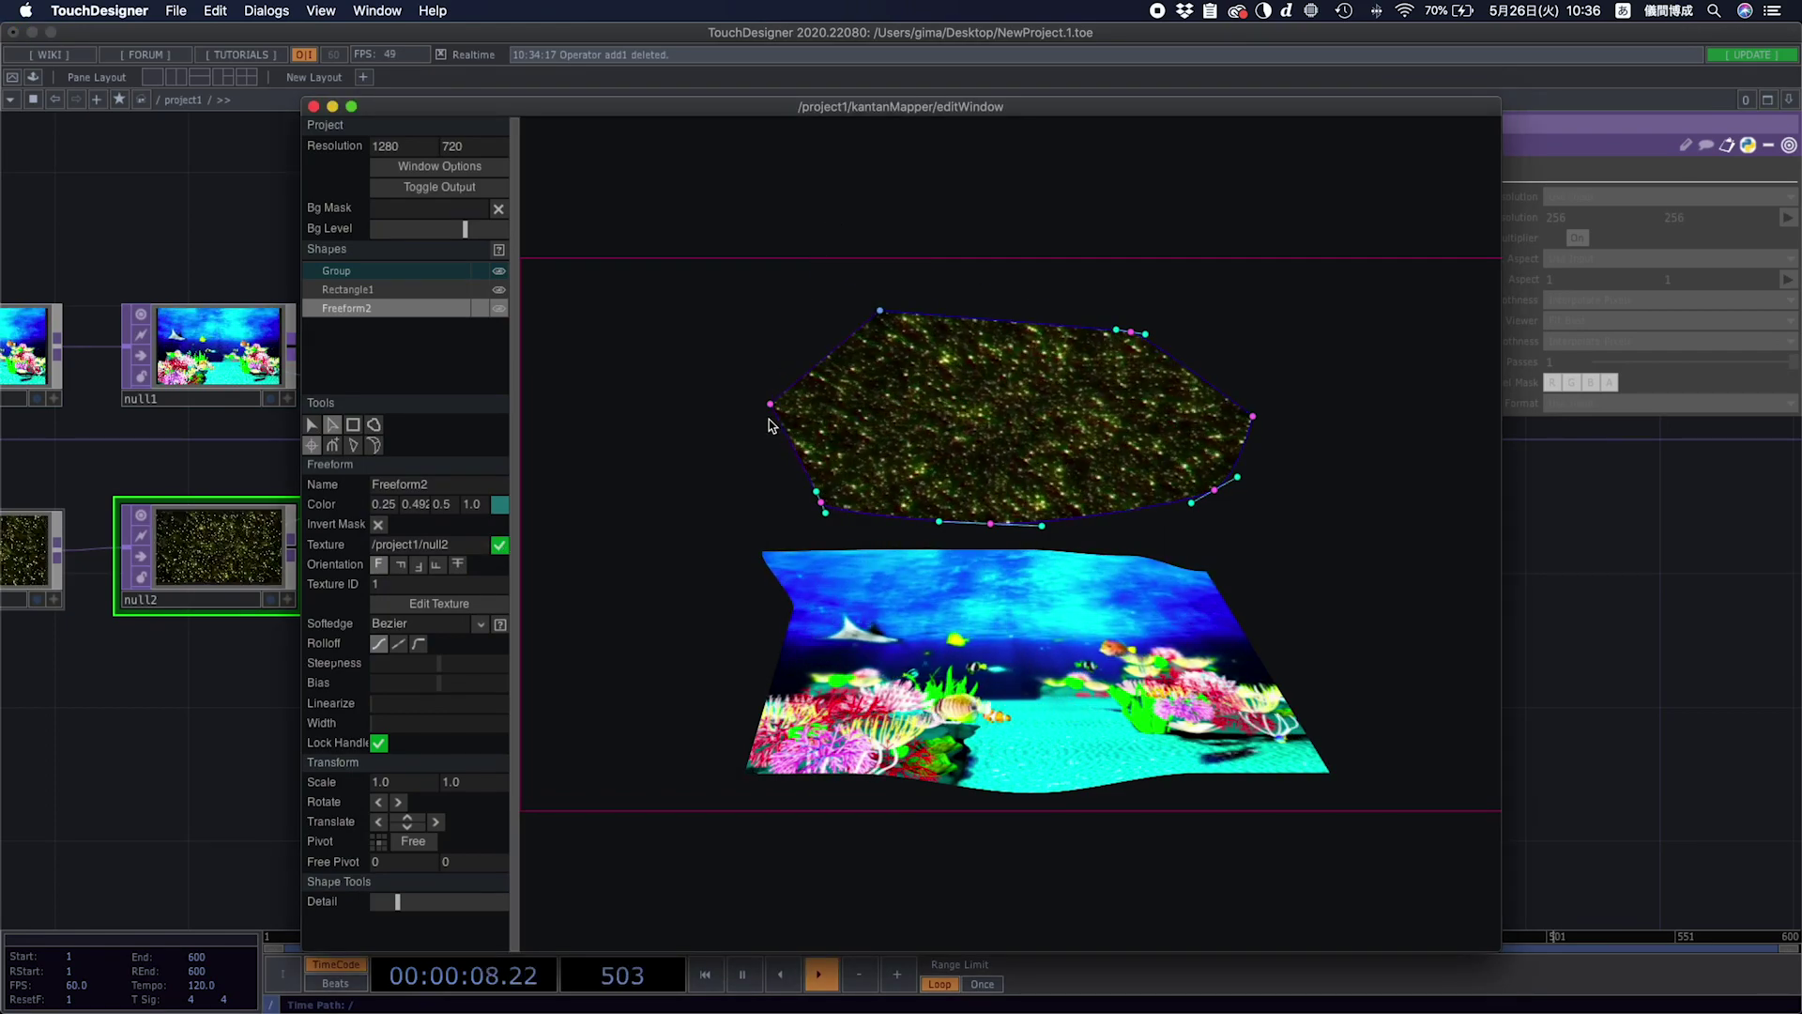
left_click_drag(770, 404, 763, 406)
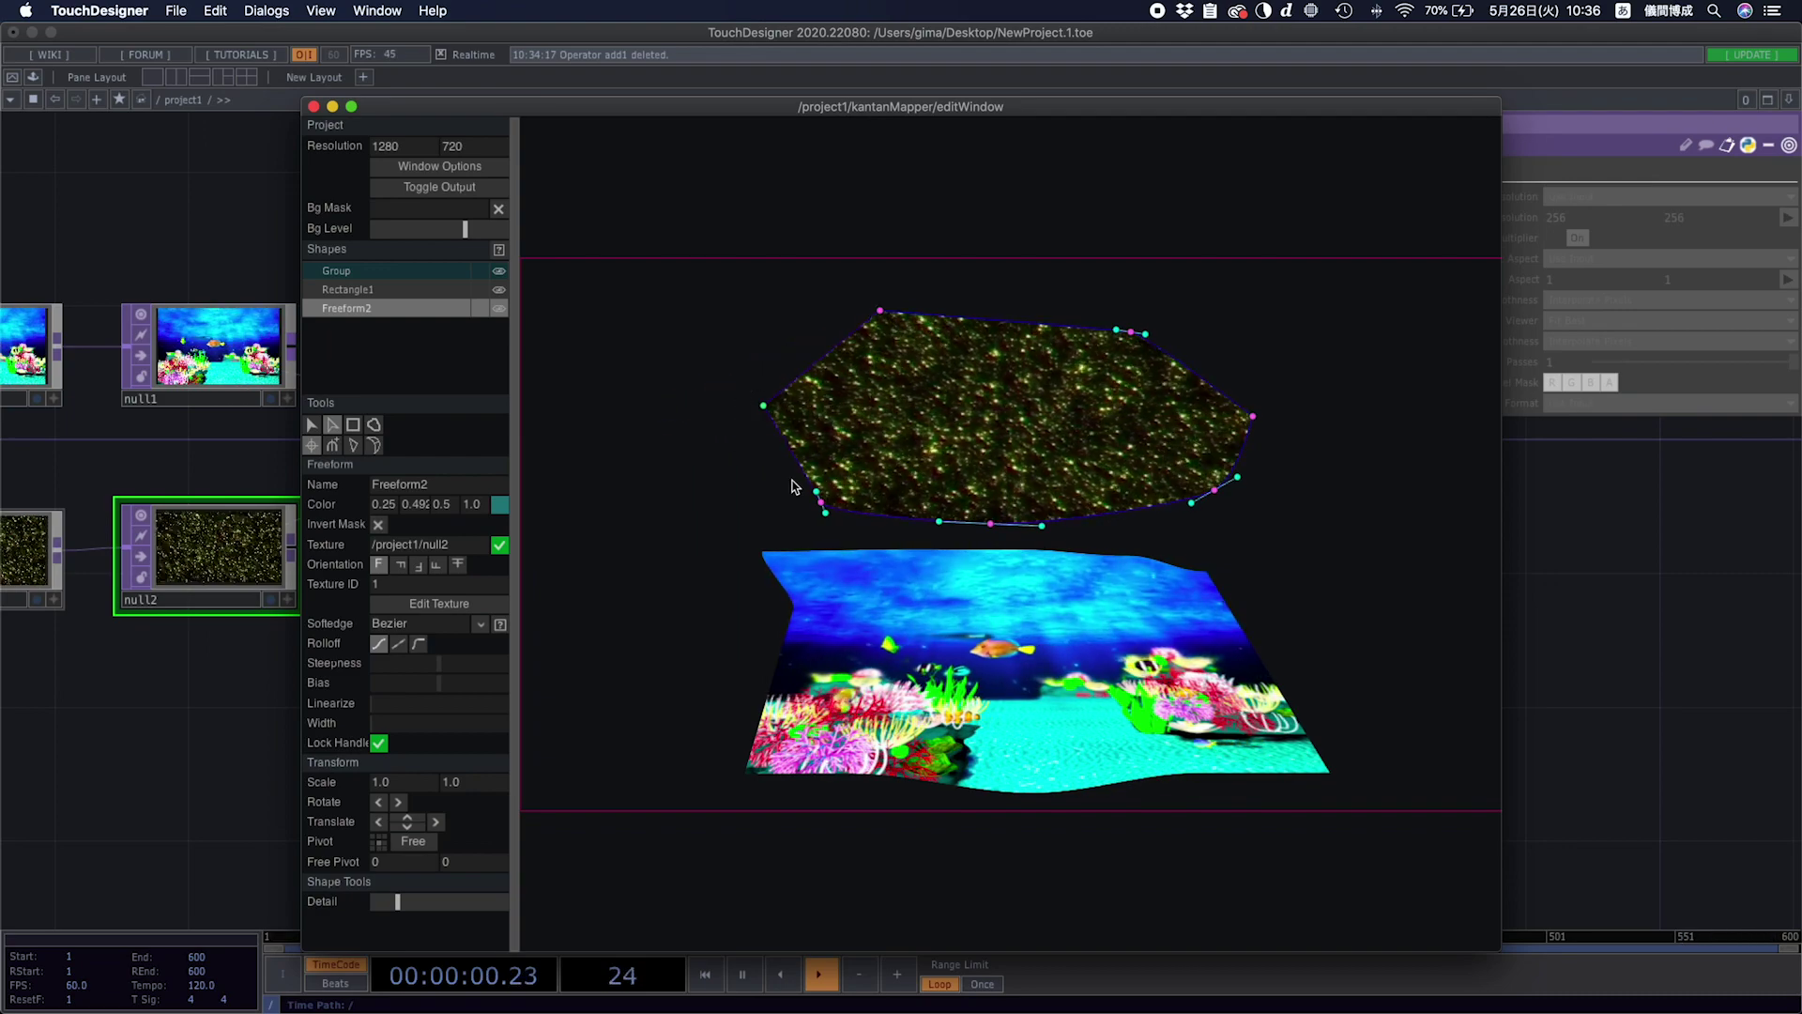
mouse_move(820, 503)
left_mouse_down()
mouse_move(796, 520)
mouse_move(850, 500)
left_mouse_up()
mouse_move(1253, 416)
left_mouse_down()
mouse_move(1283, 398)
mouse_move(1264, 397)
left_mouse_up()
left_click_drag(1130, 333, 1129, 360)
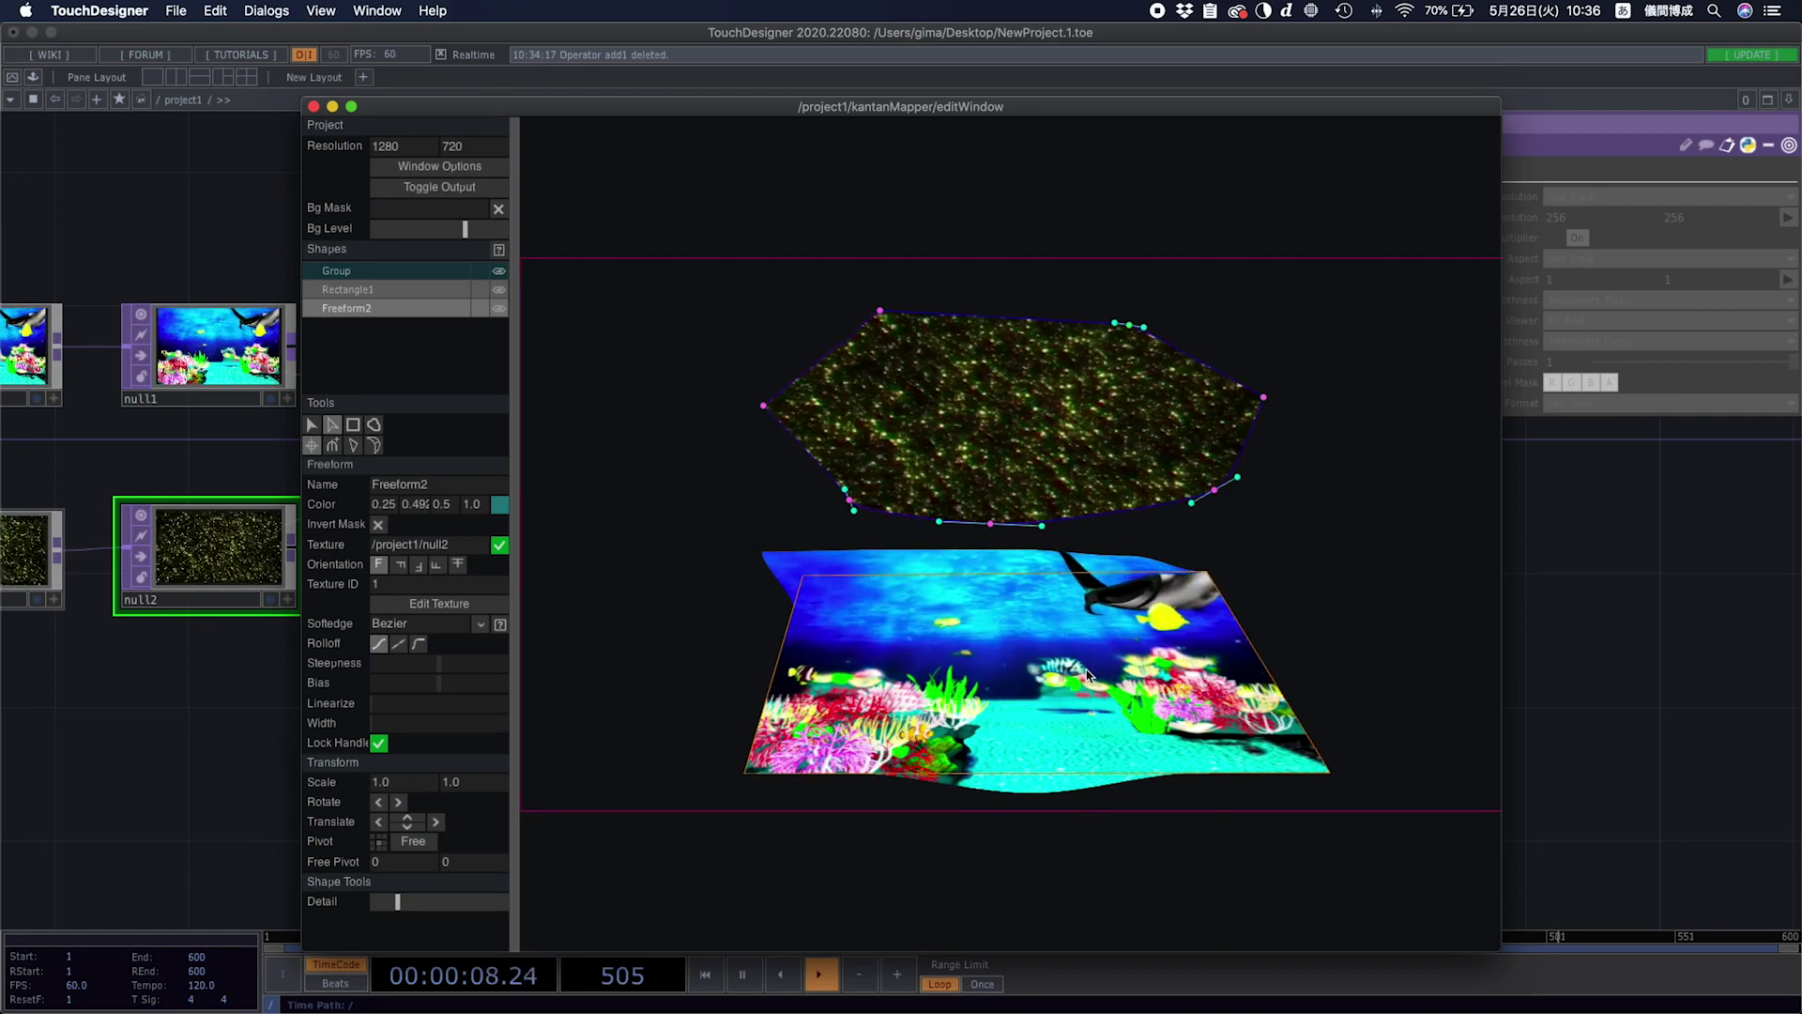
Open the texture editor for Rectangle1 and arrange and resize its window so the mapped shapes stay visible beside it.
left_click(1087, 674)
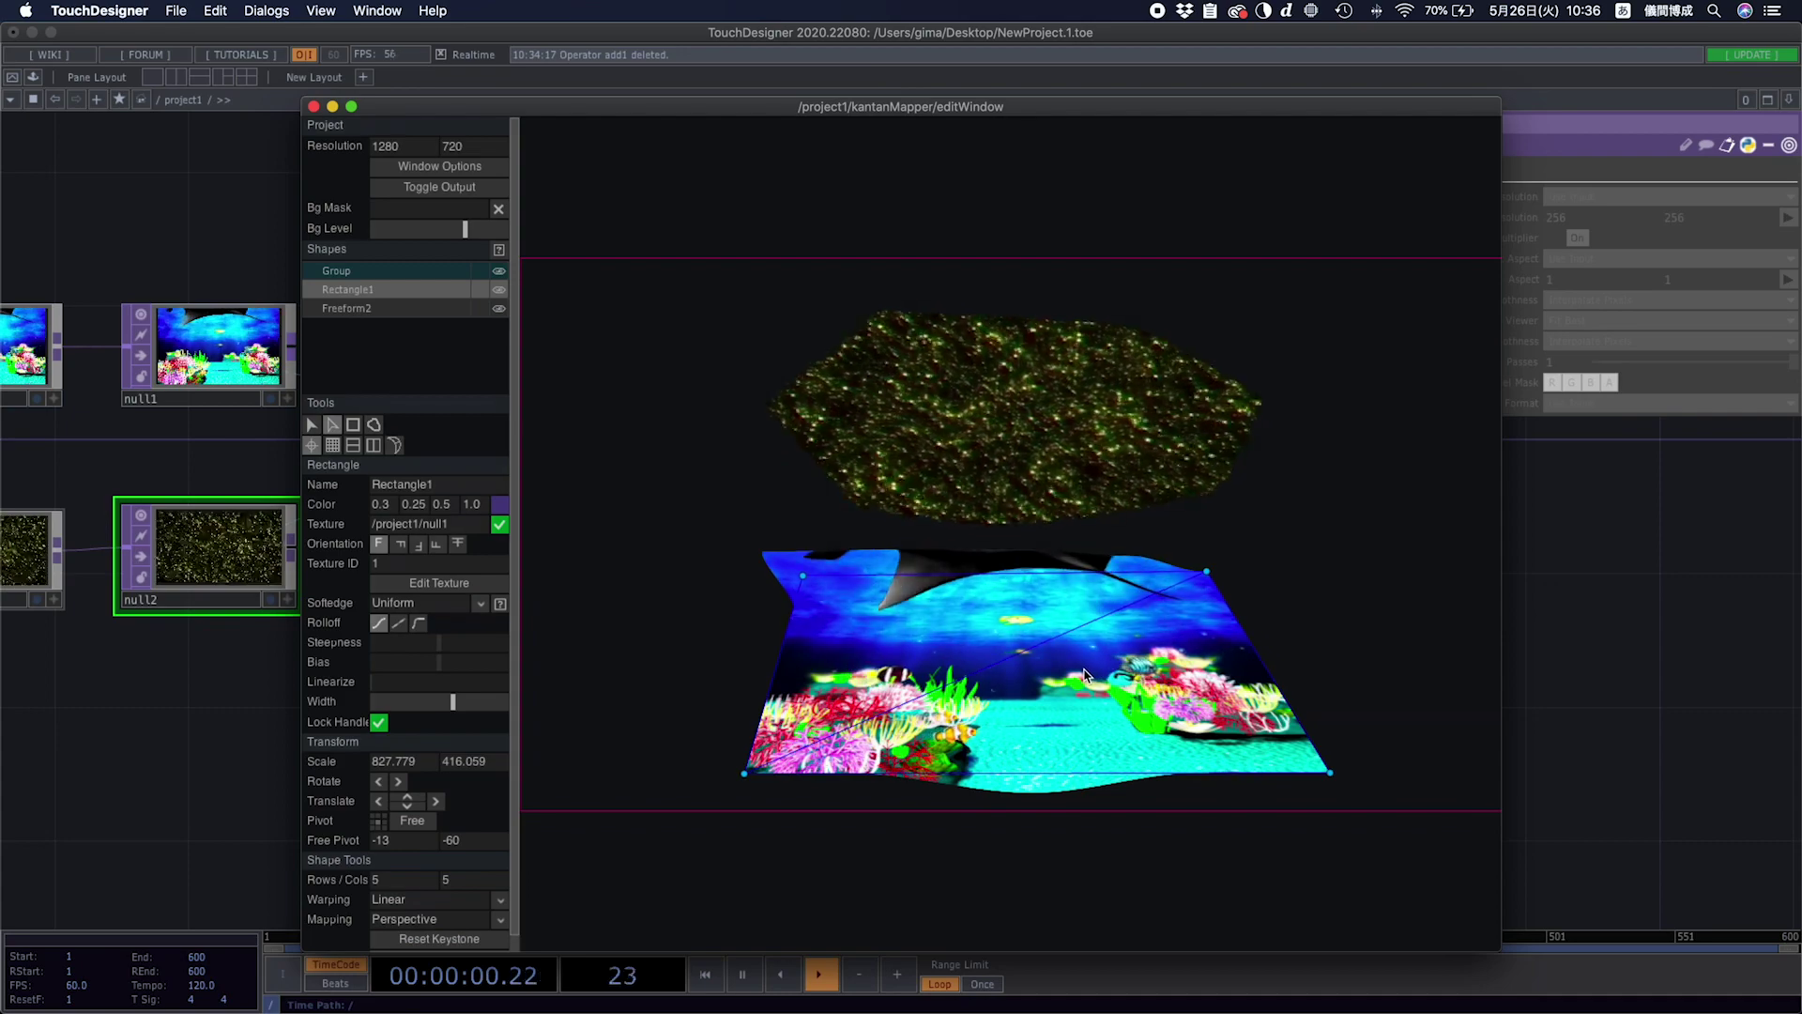
left_click(471, 584)
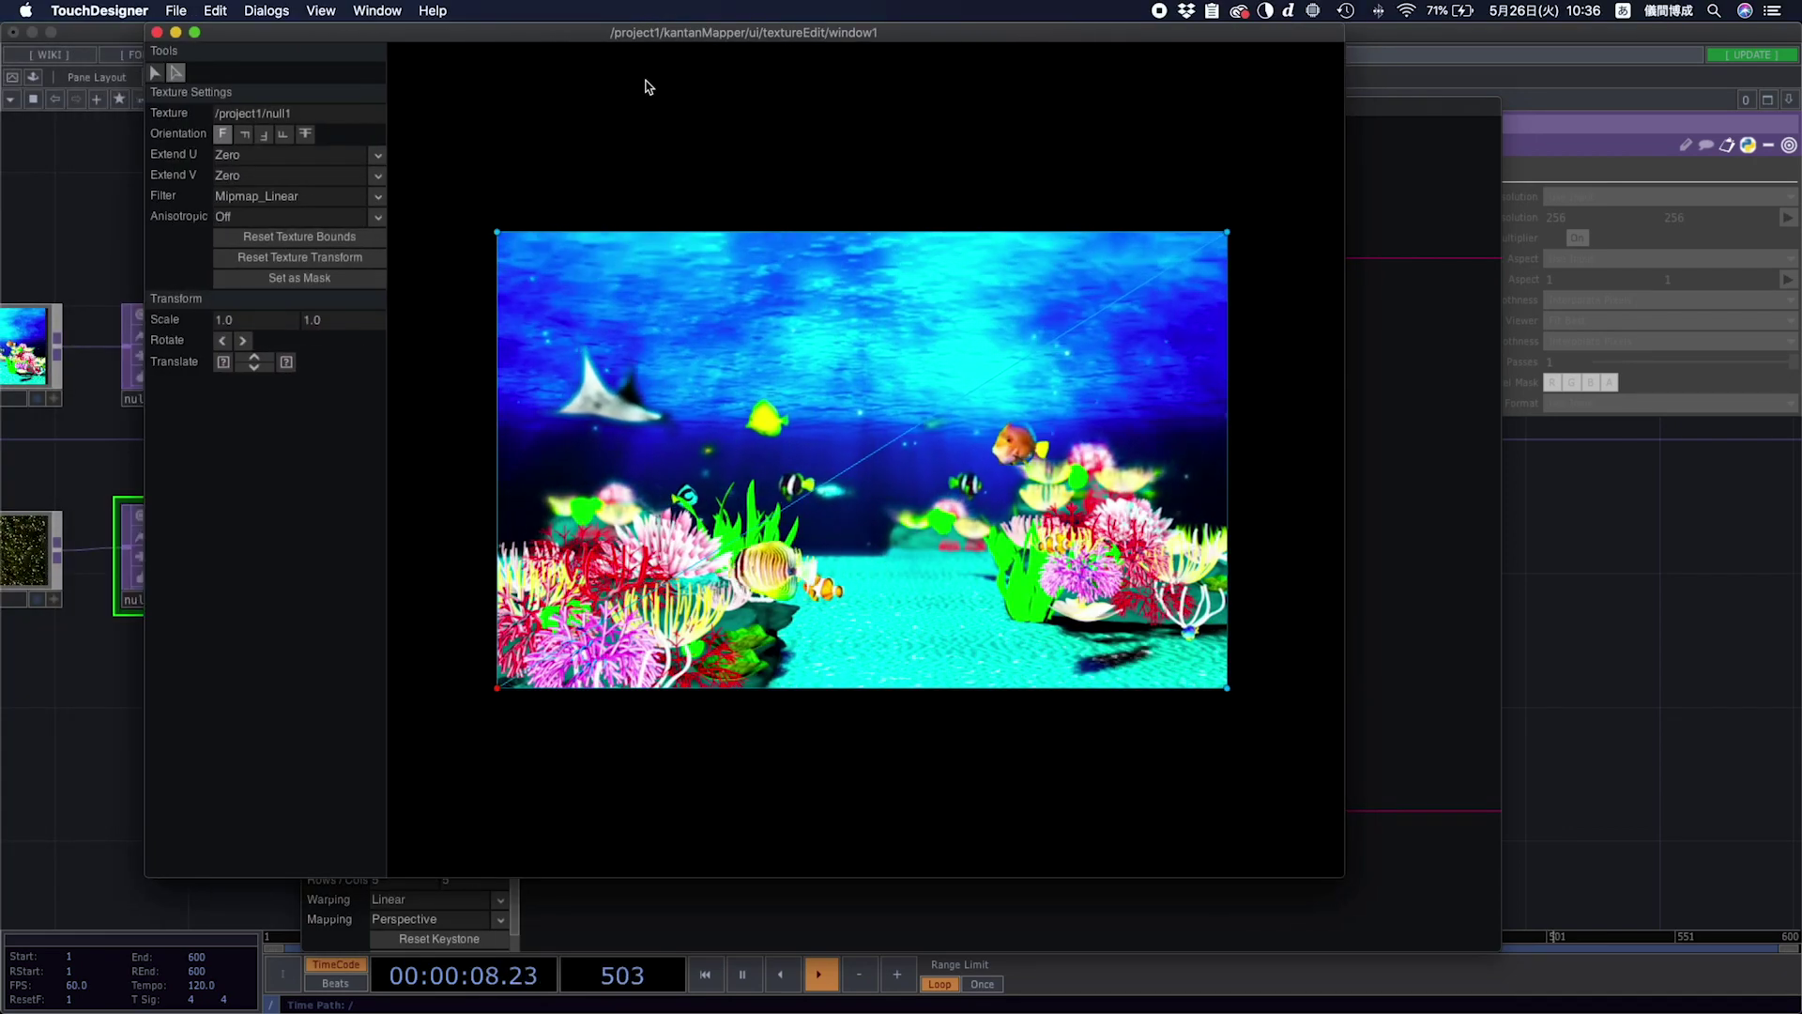
left_click_drag(708, 33, 484, 33)
left_click_drag(1340, 110, 1640, 74)
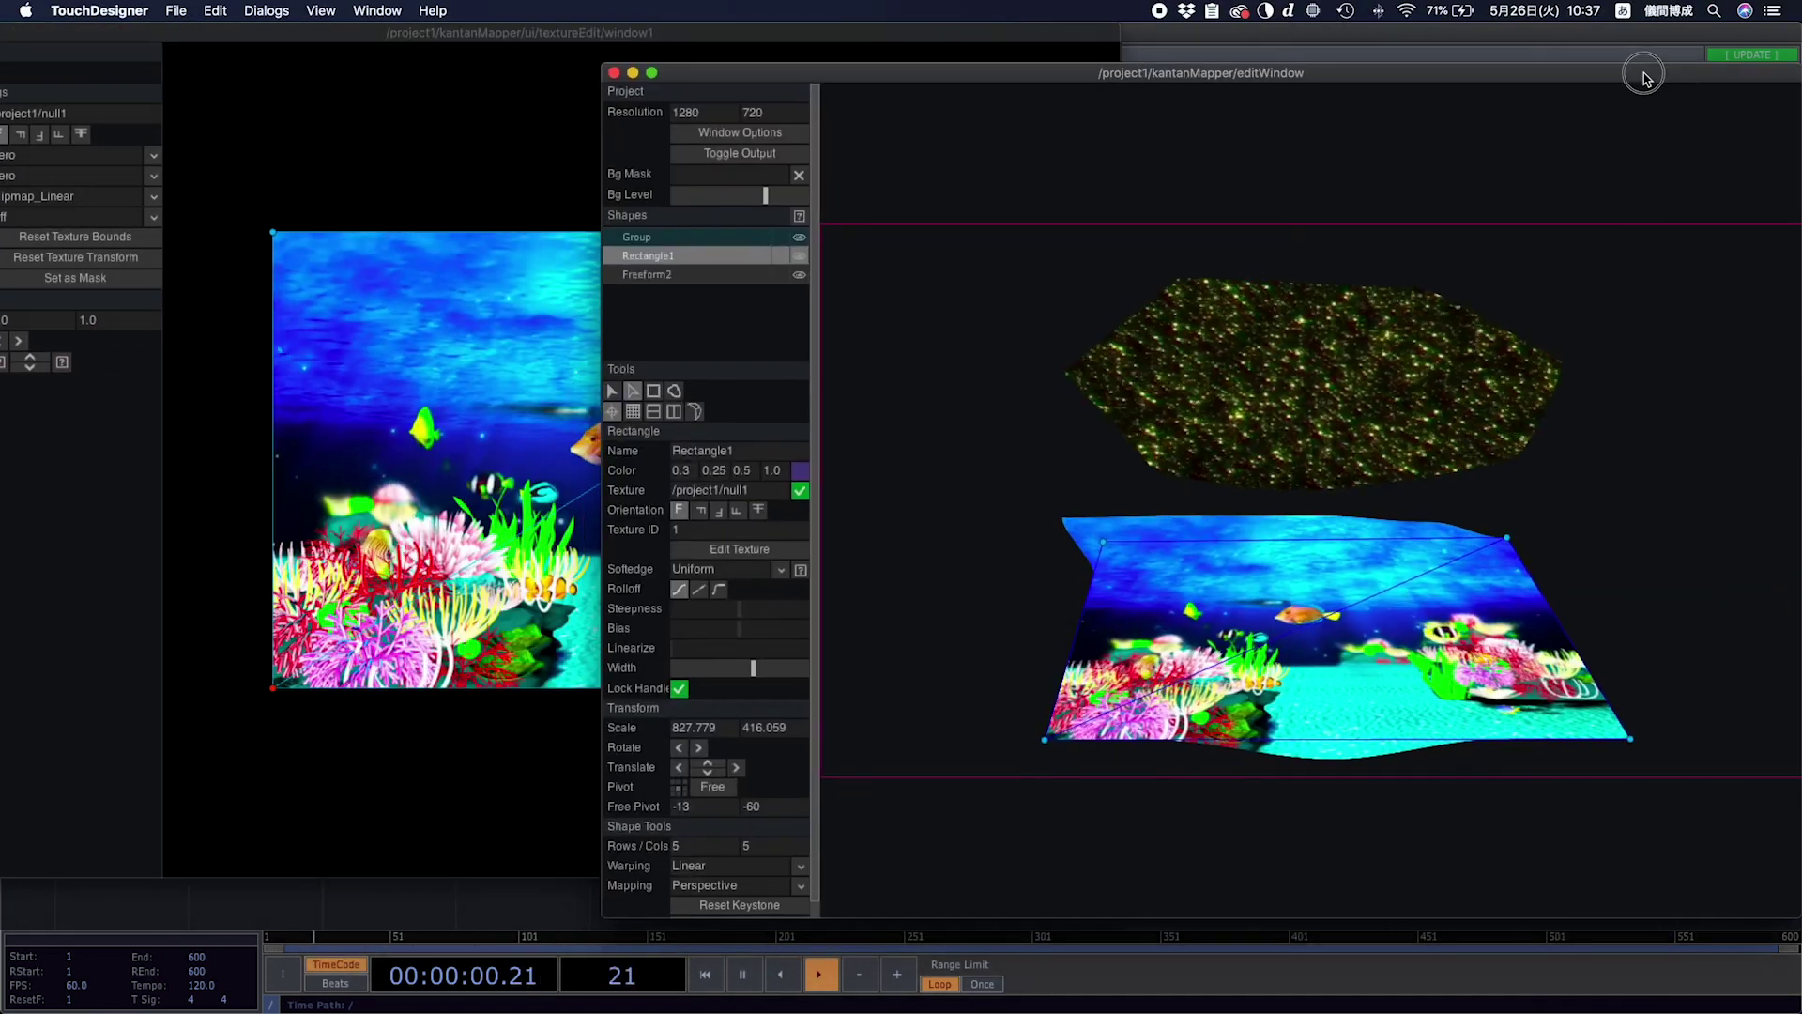
left_click(316, 224)
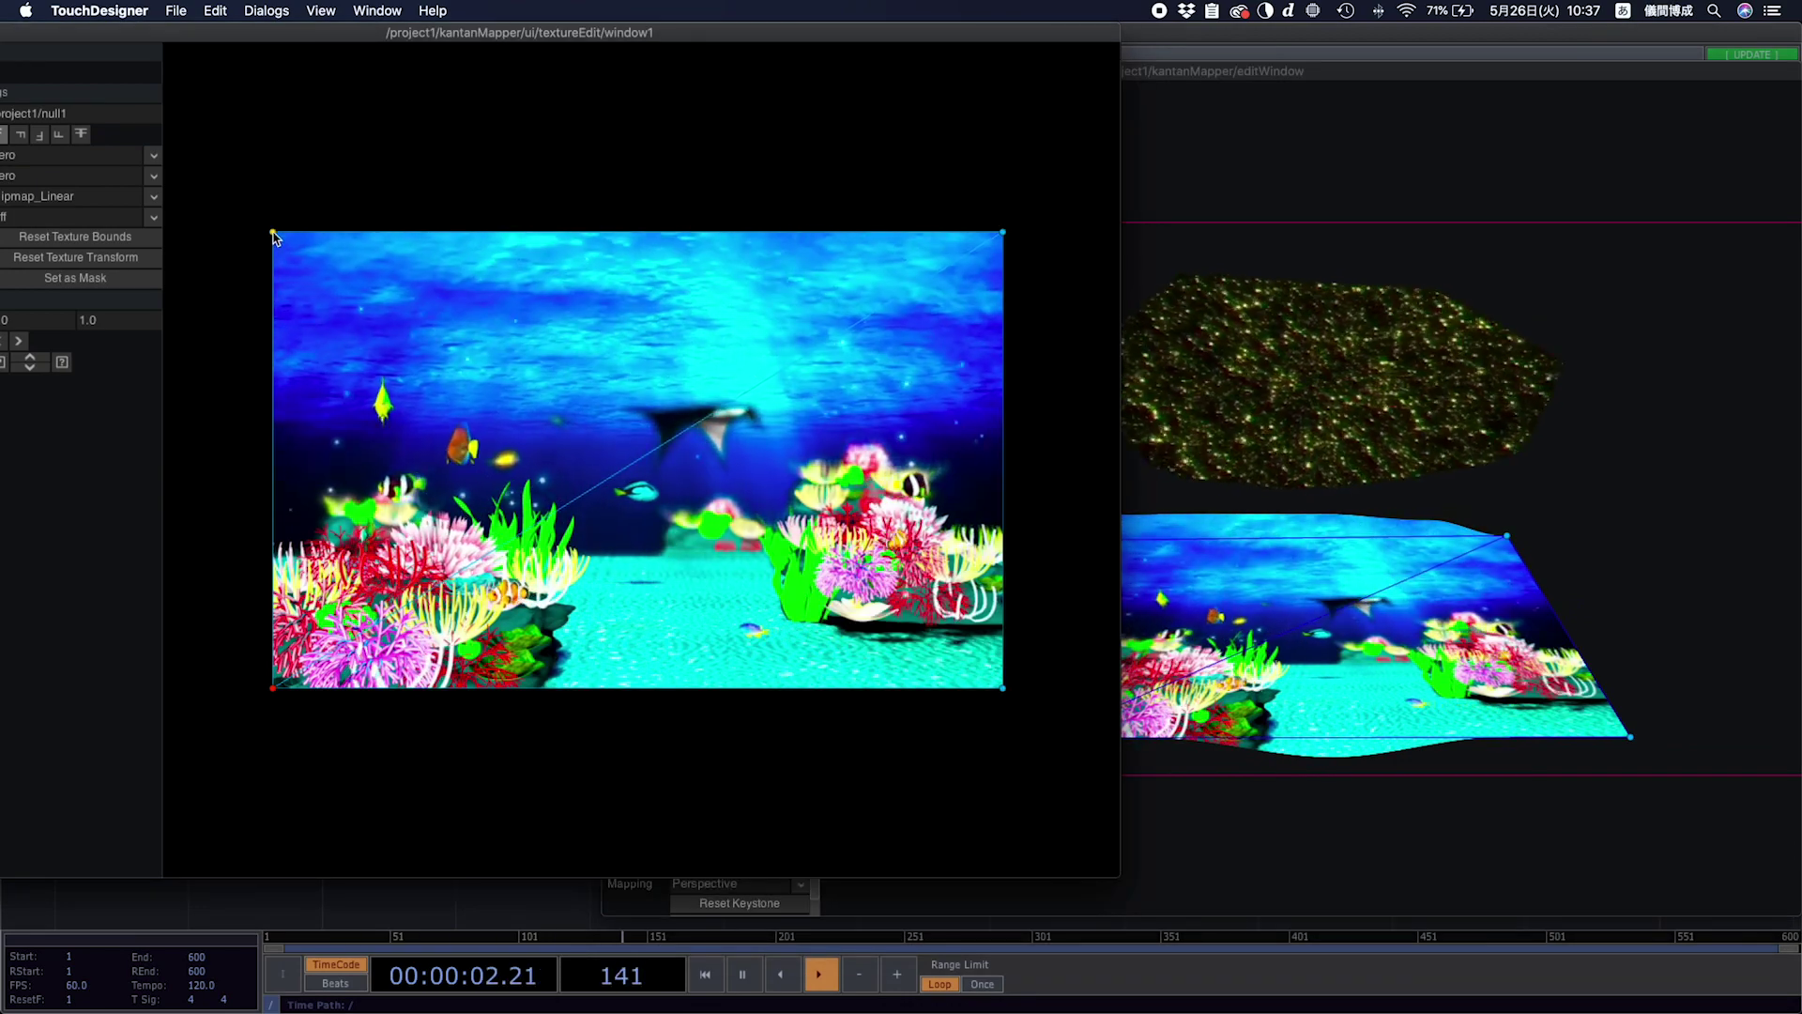
left_click_drag(187, 40, 277, 38)
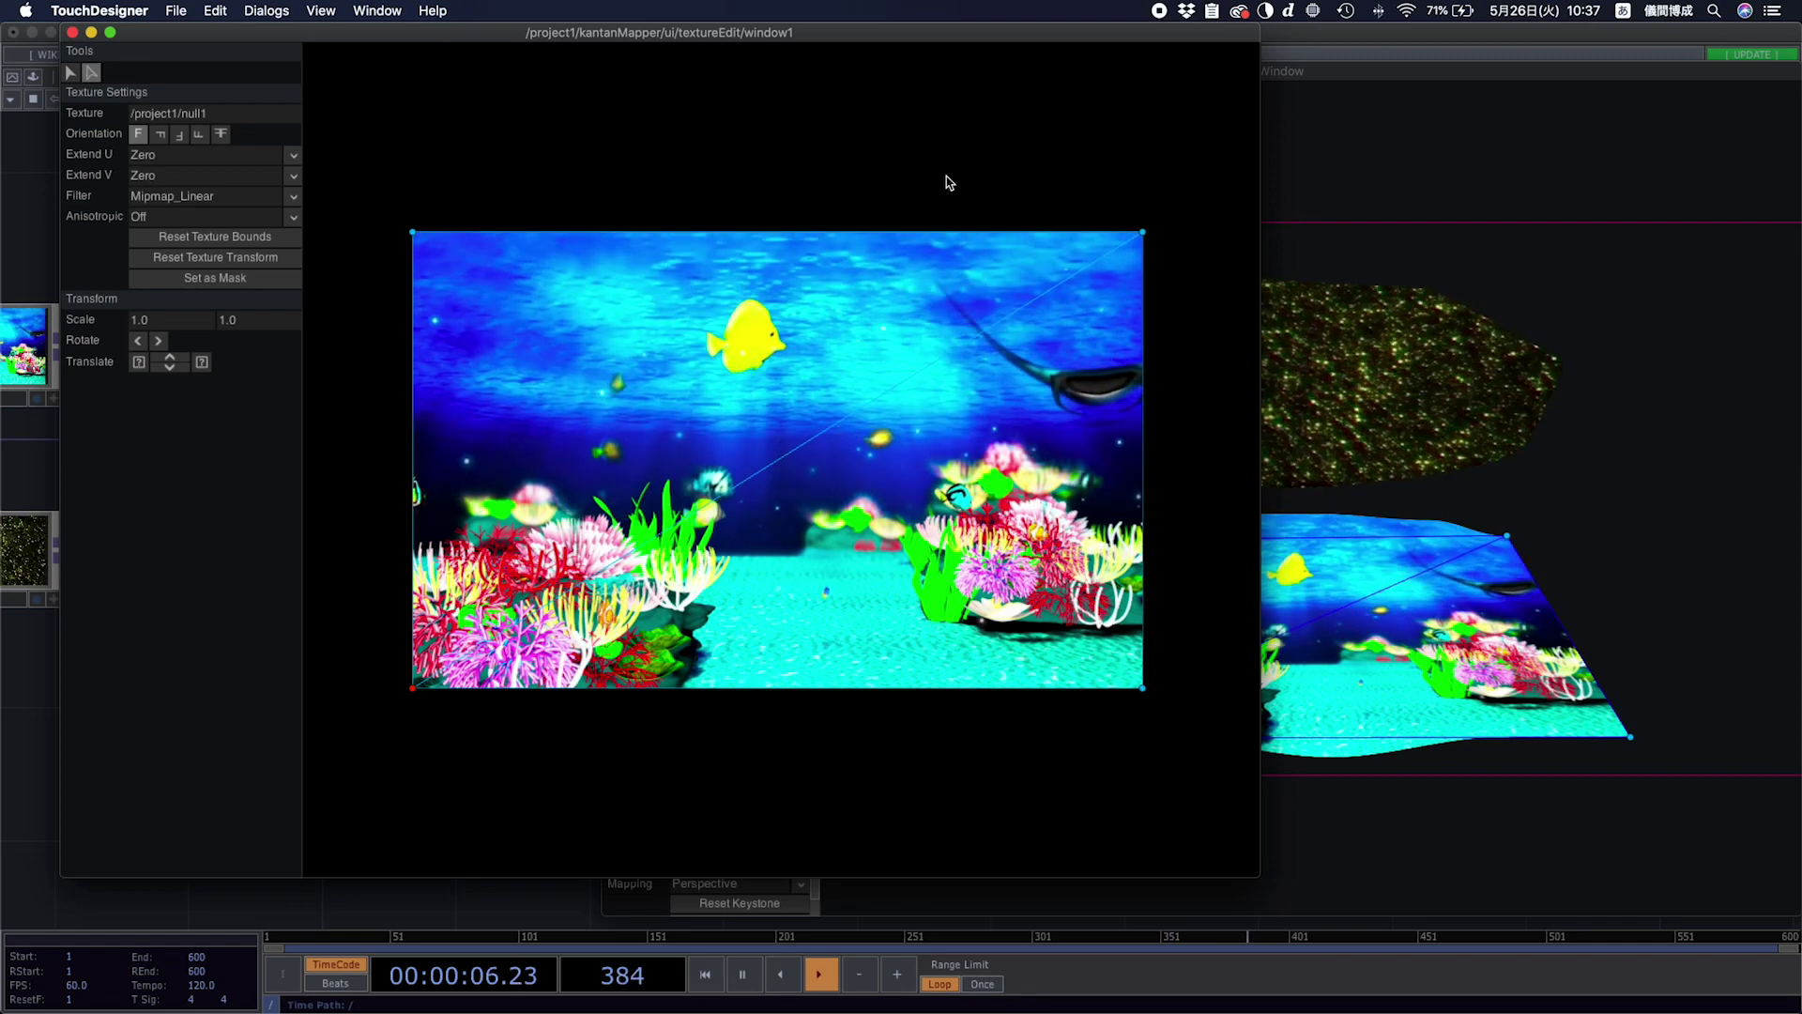
left_click_drag(1258, 199, 896, 231)
left_click_drag(836, 153, 870, 222)
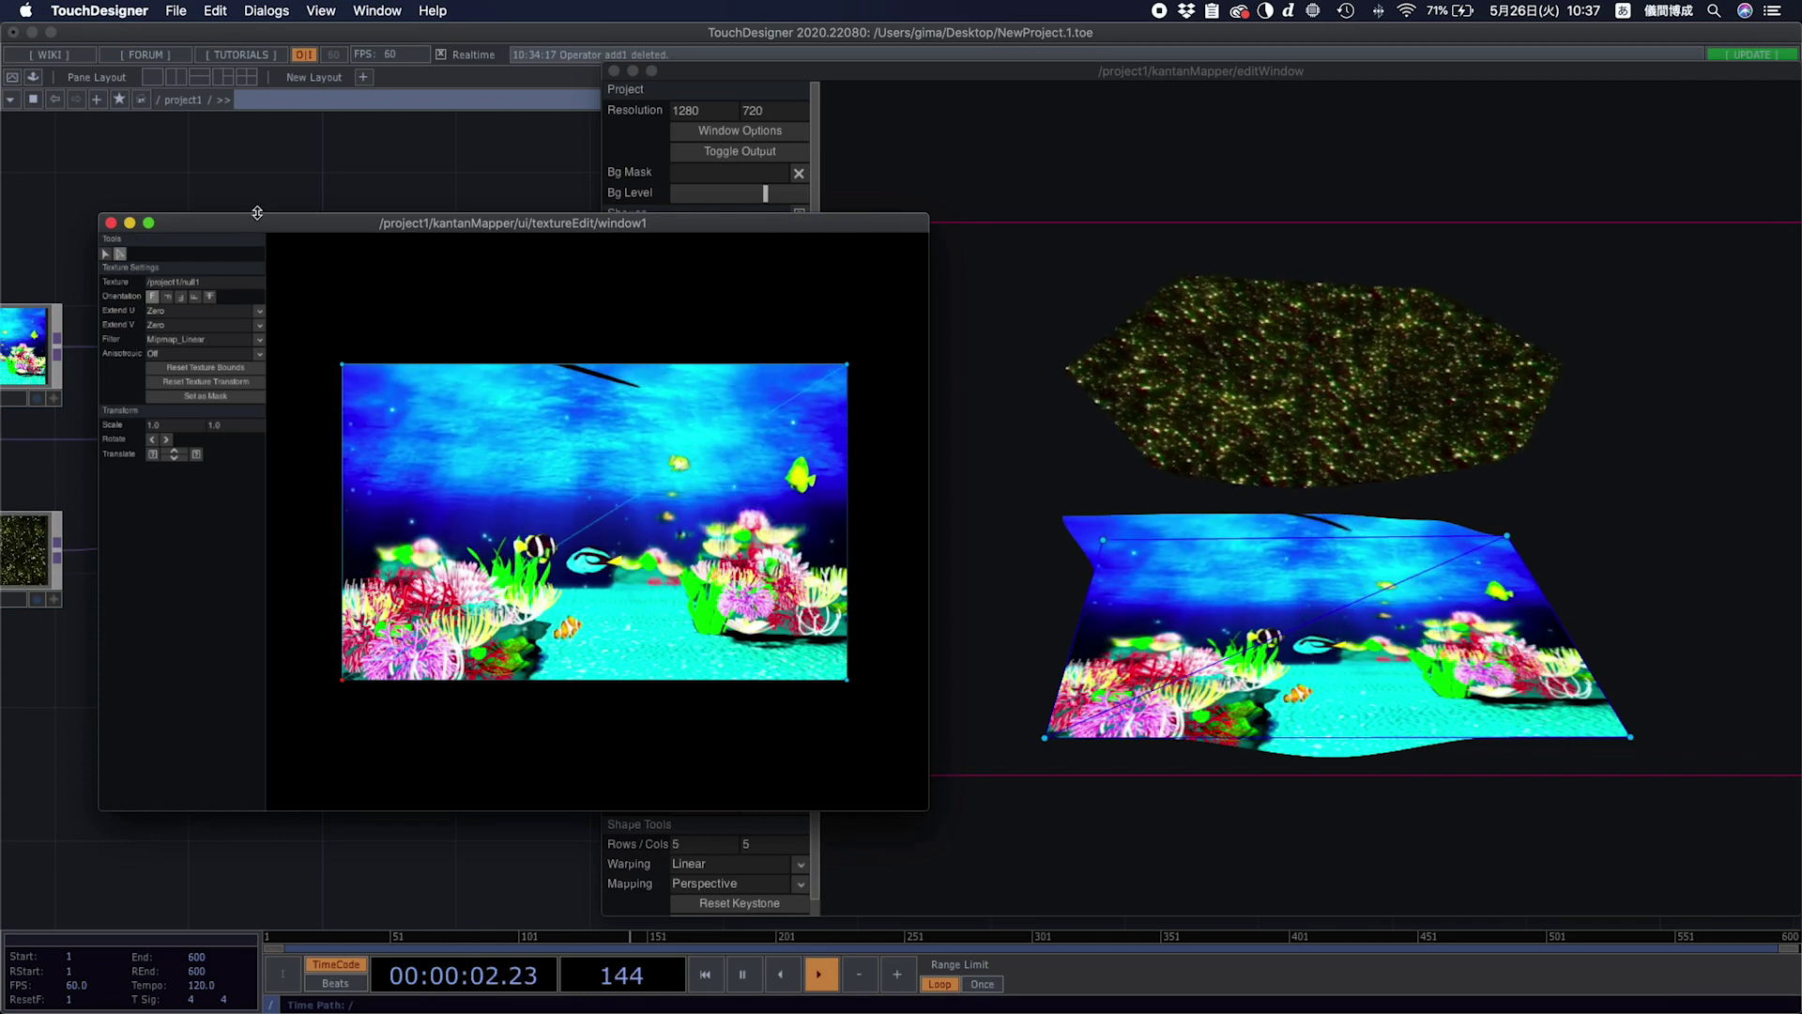
left_click_drag(257, 214, 257, 169)
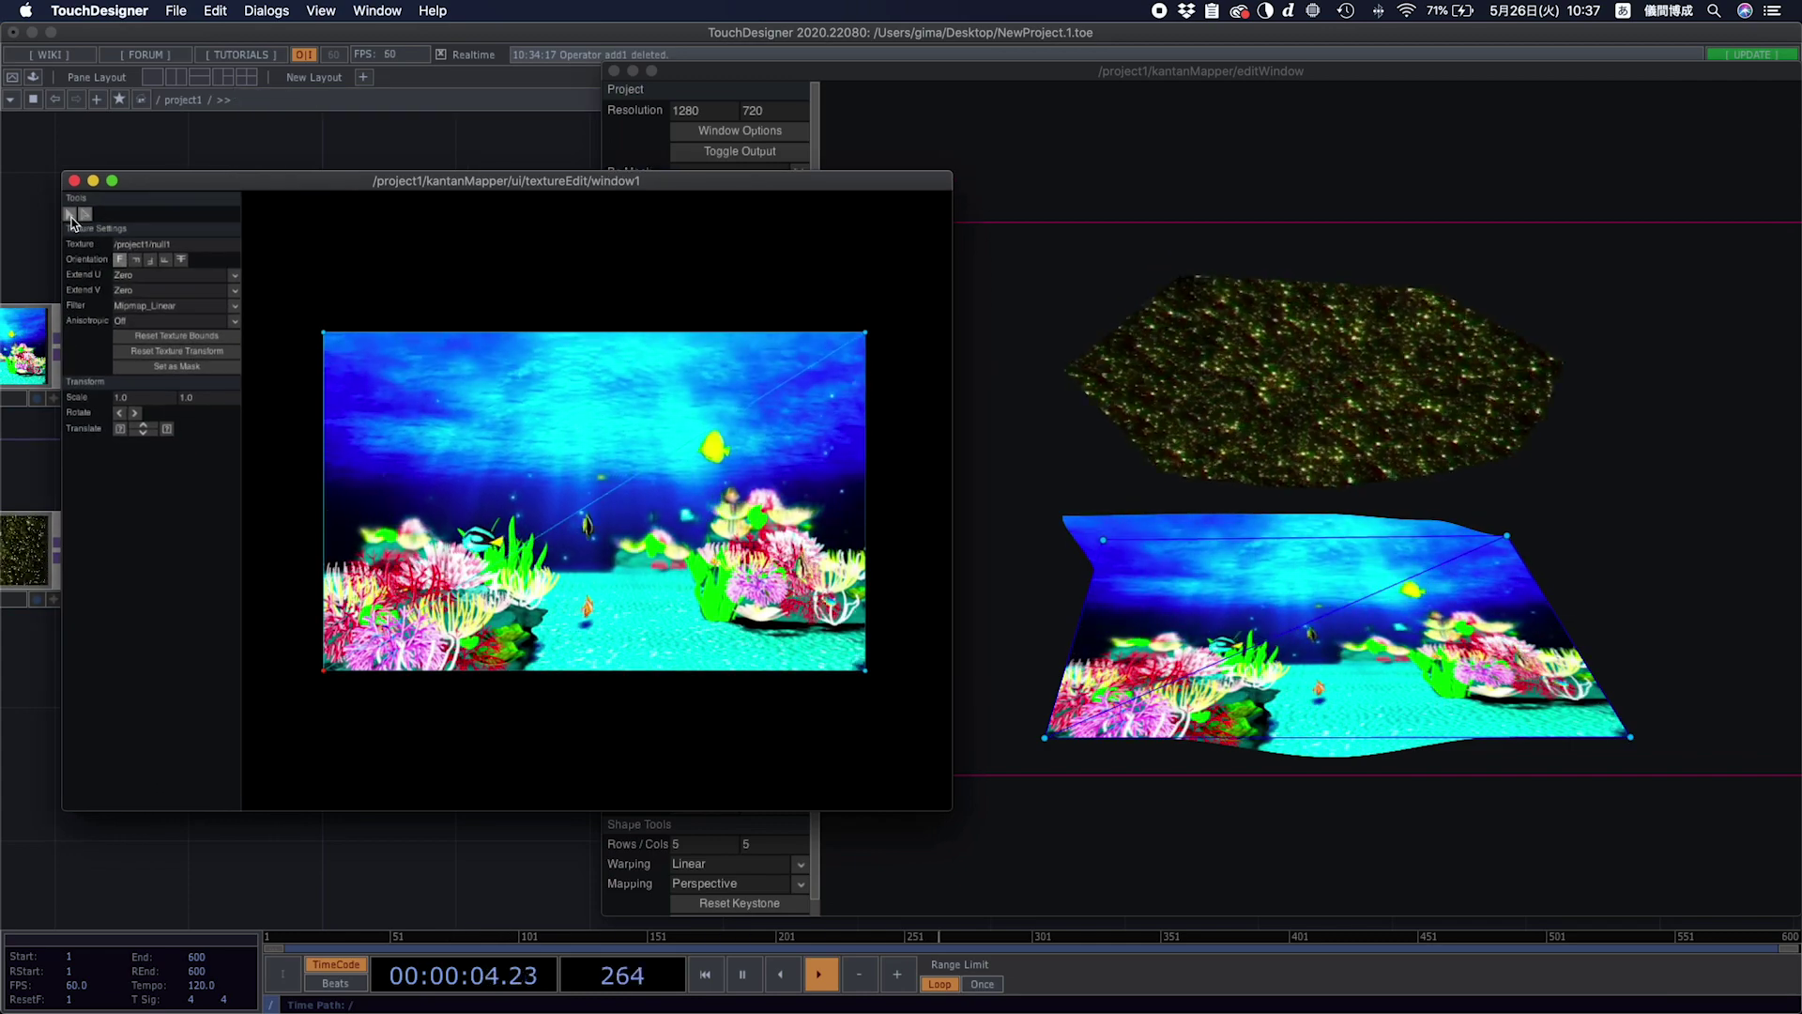
Shrink Rectangle1's texture region to less than half size and move it over the coral at the image's lower right.
left_click(70, 217)
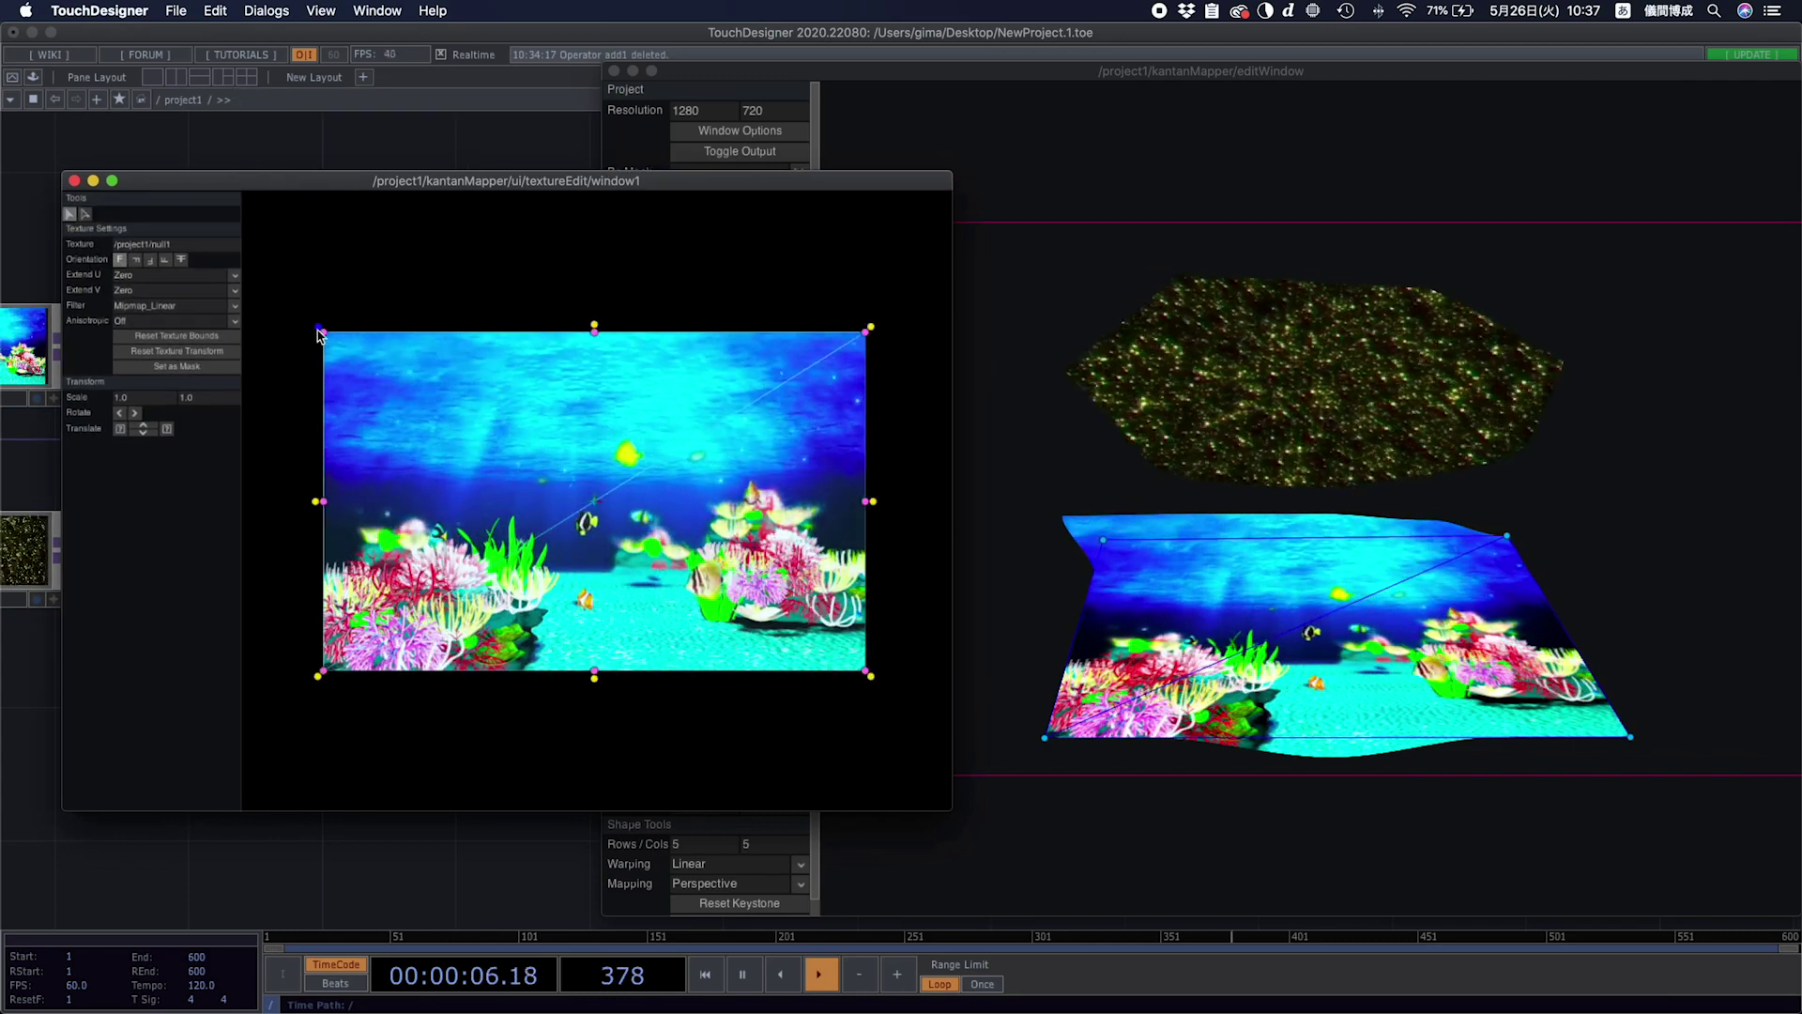
left_click_drag(325, 334, 483, 447)
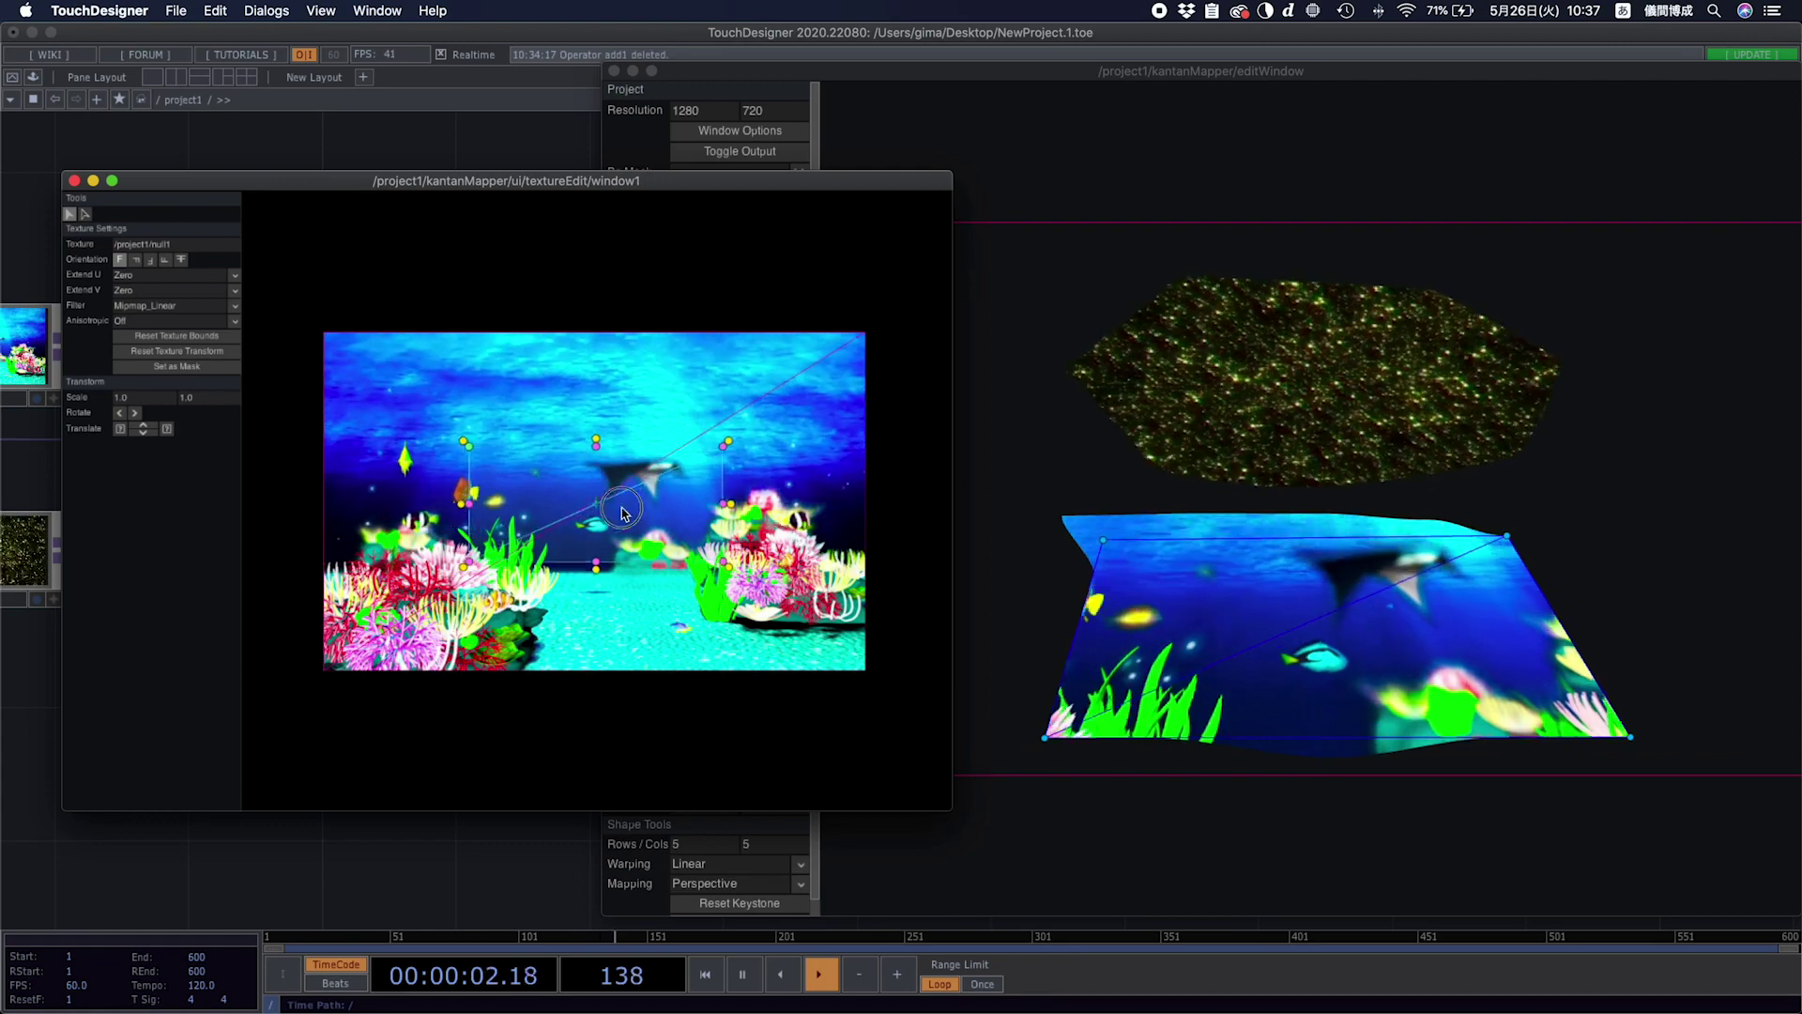
left_click_drag(586, 489, 730, 562)
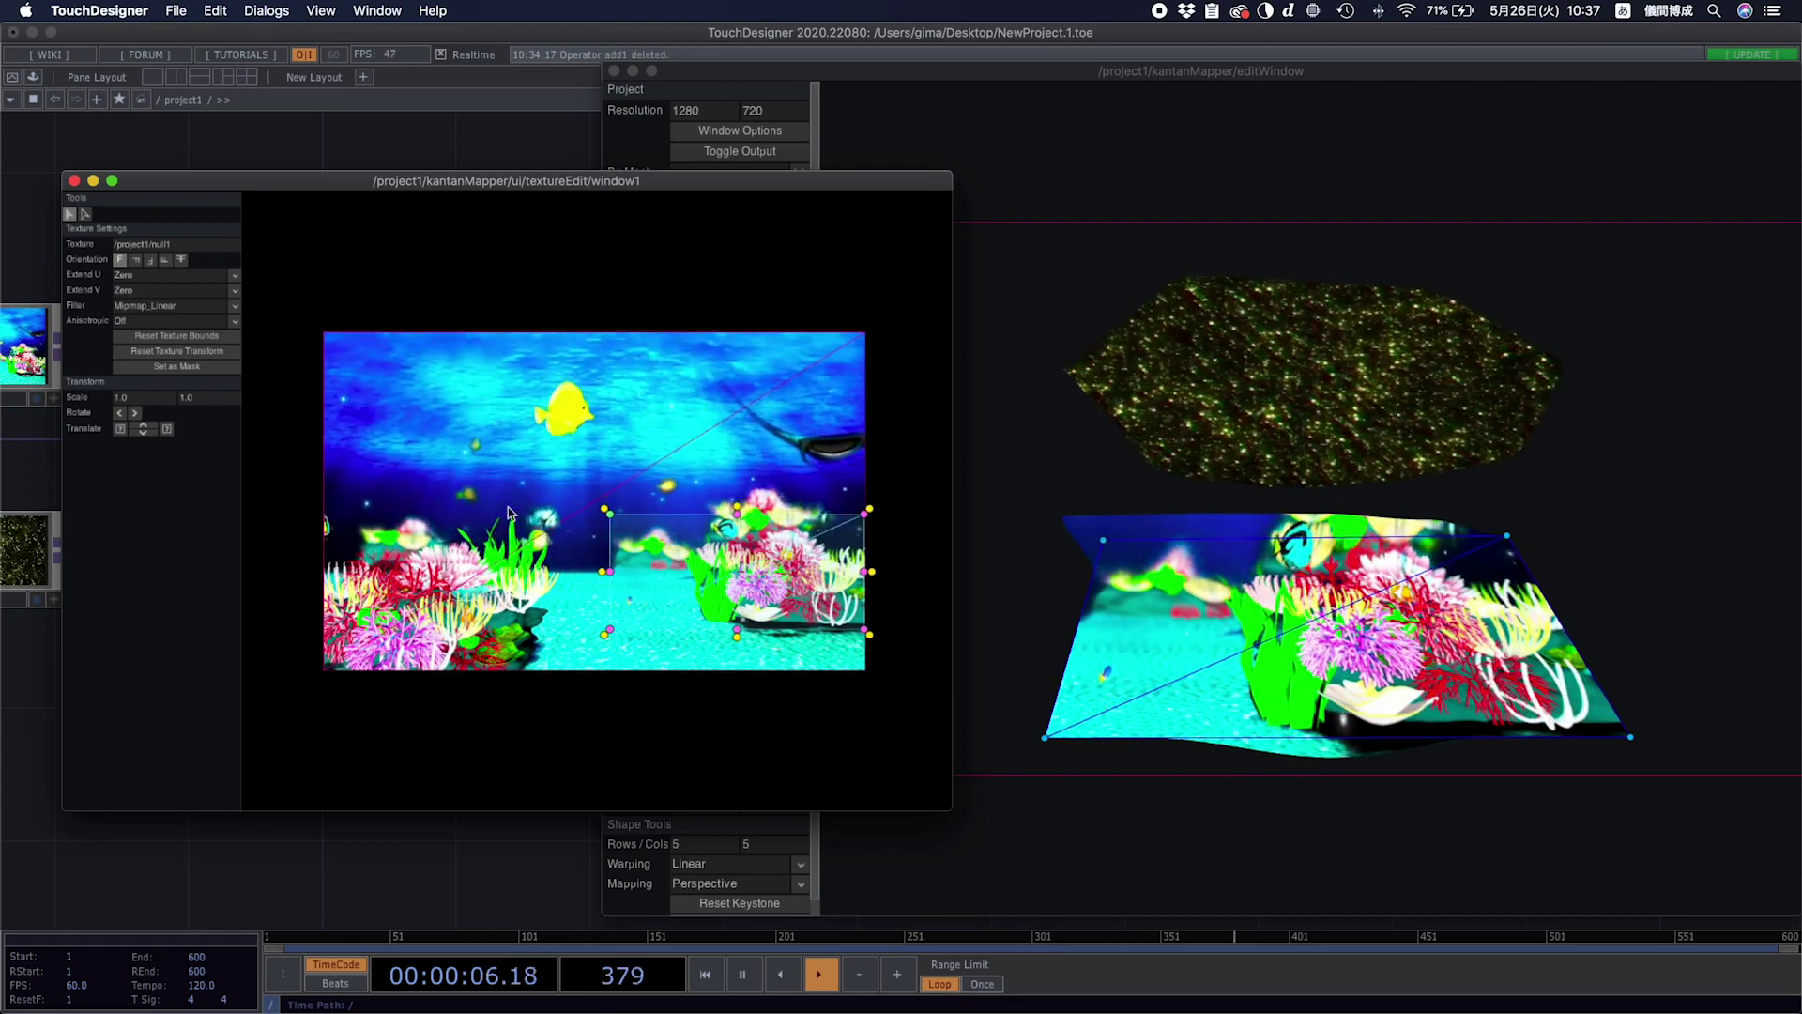
Reshape the texture region by its corner points, reposition it over the right-hand coral, and close the texture editor.
left_click(85, 215)
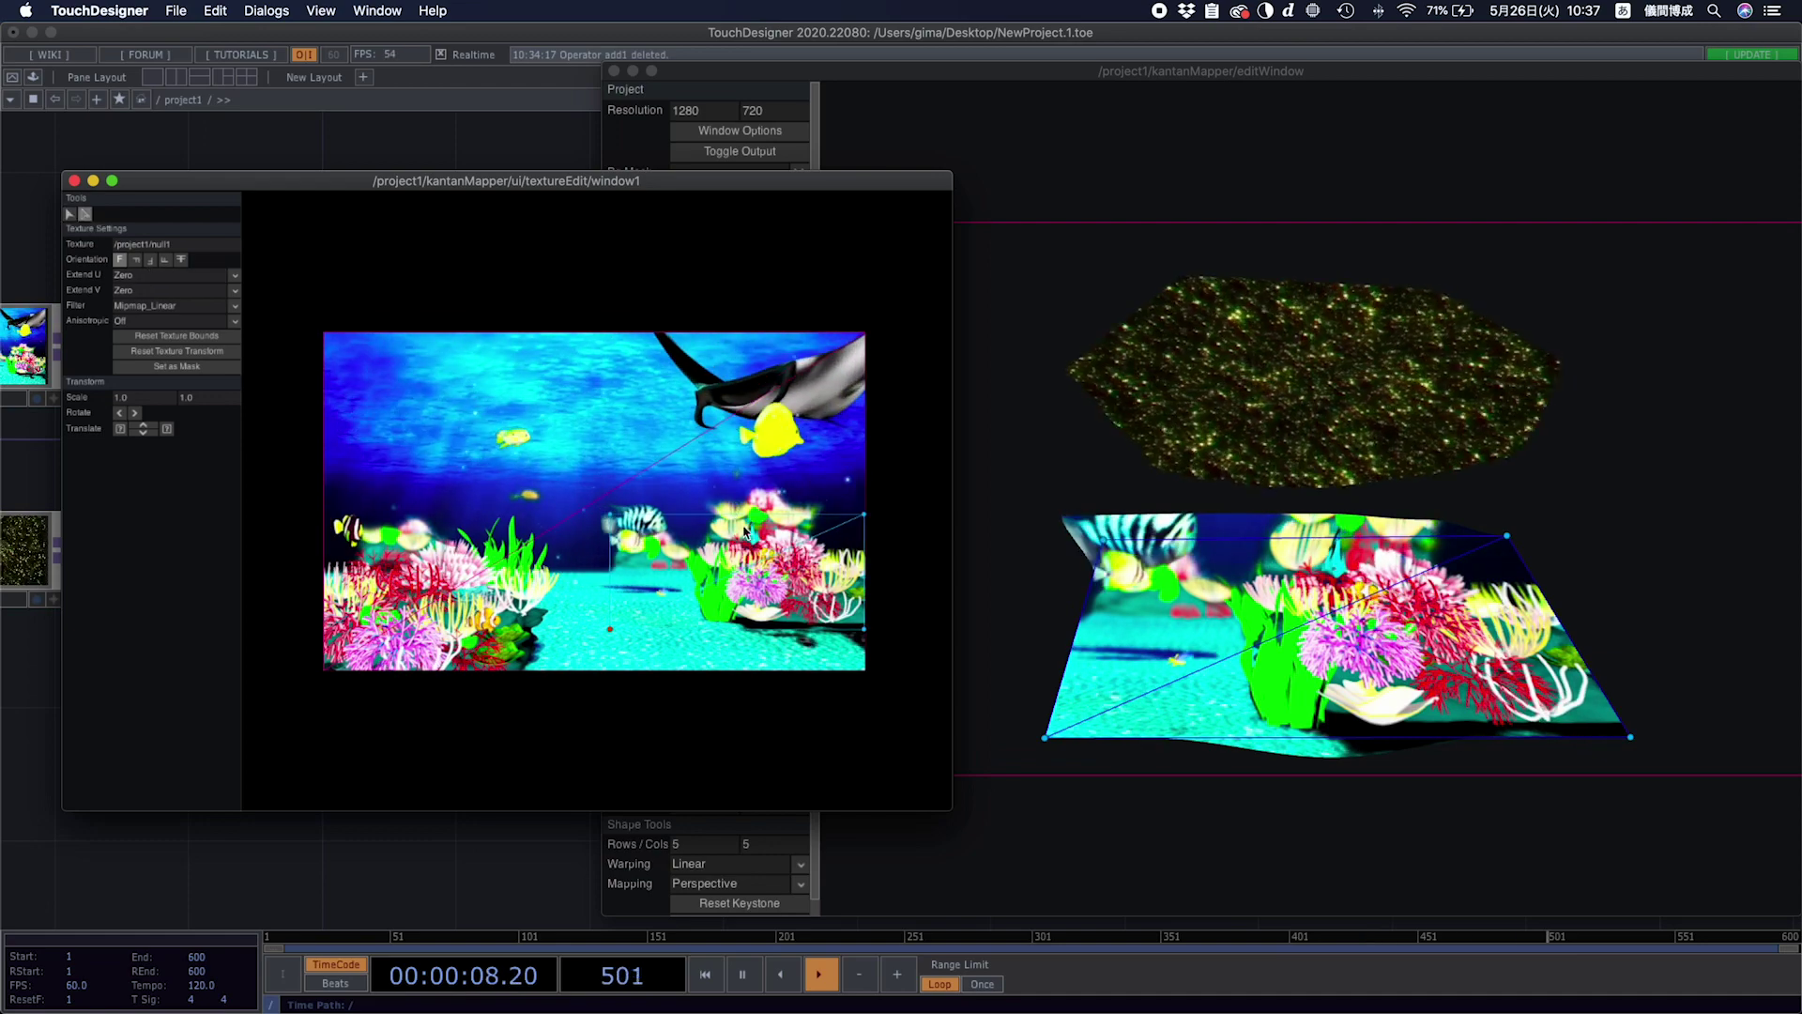
left_click_drag(610, 519, 659, 640)
left_click_drag(864, 515, 856, 507)
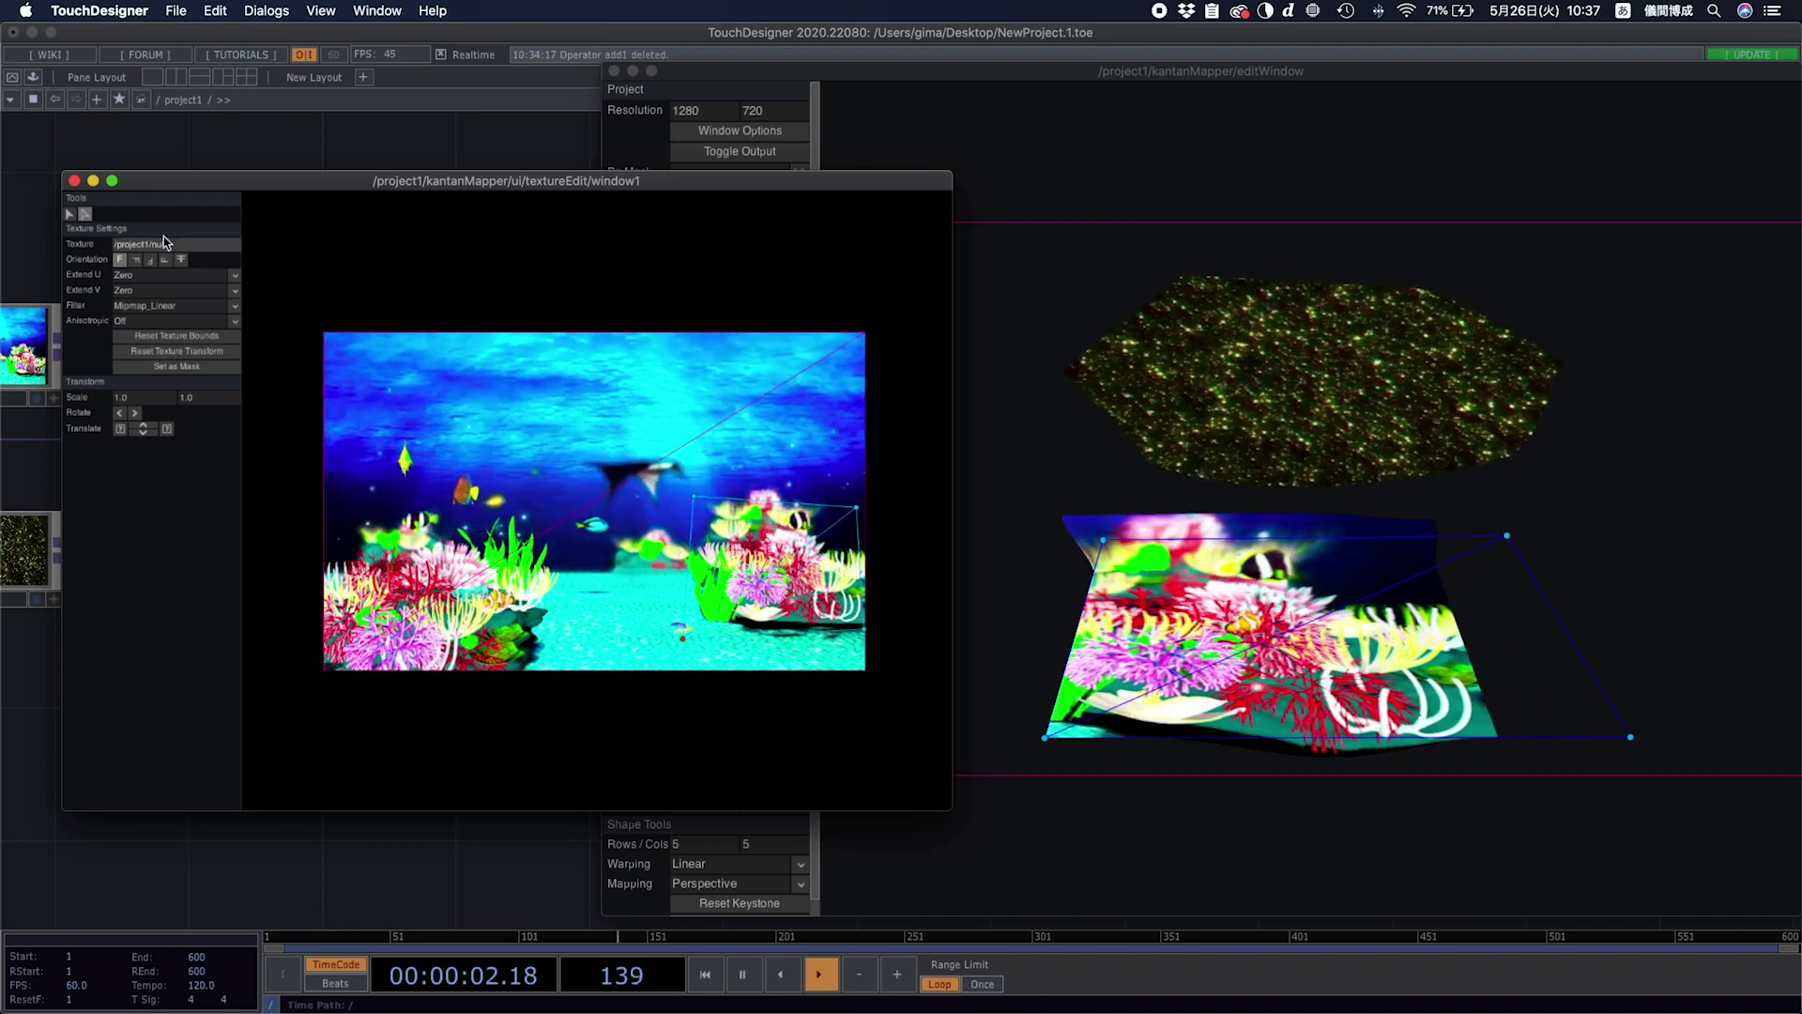
left_click(70, 215)
left_click_drag(812, 589, 768, 601)
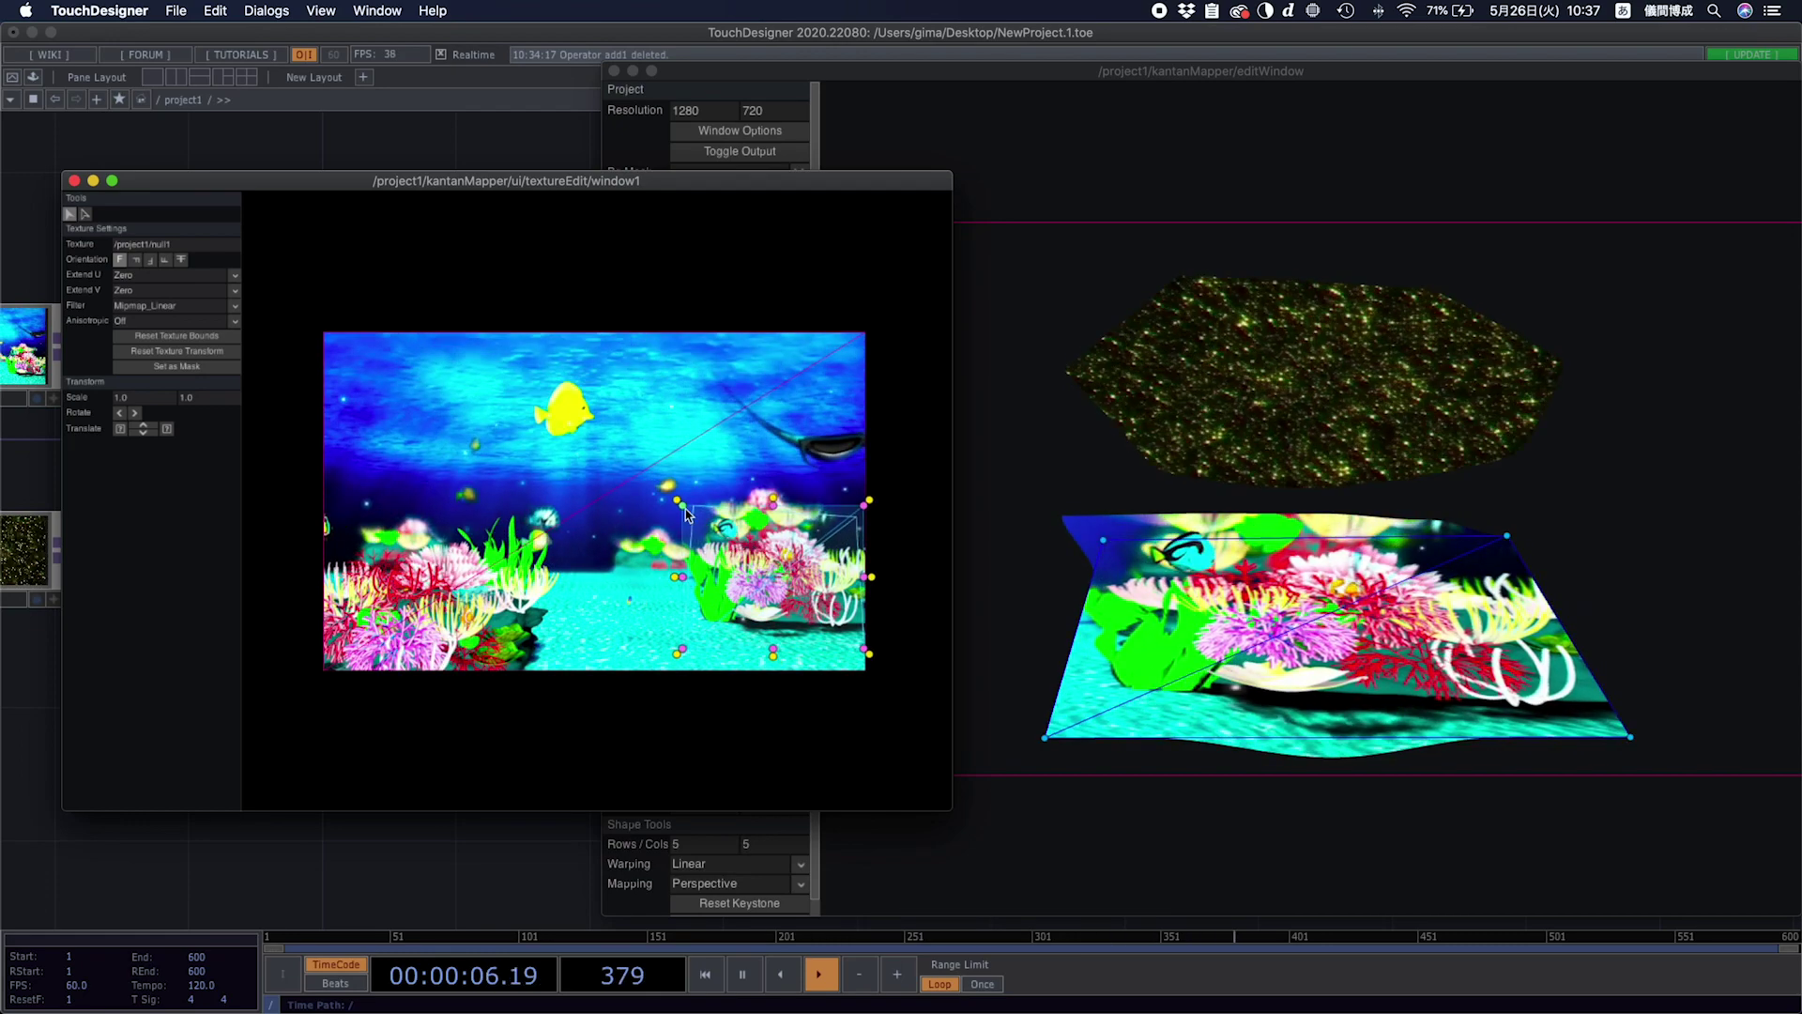
left_click(74, 181)
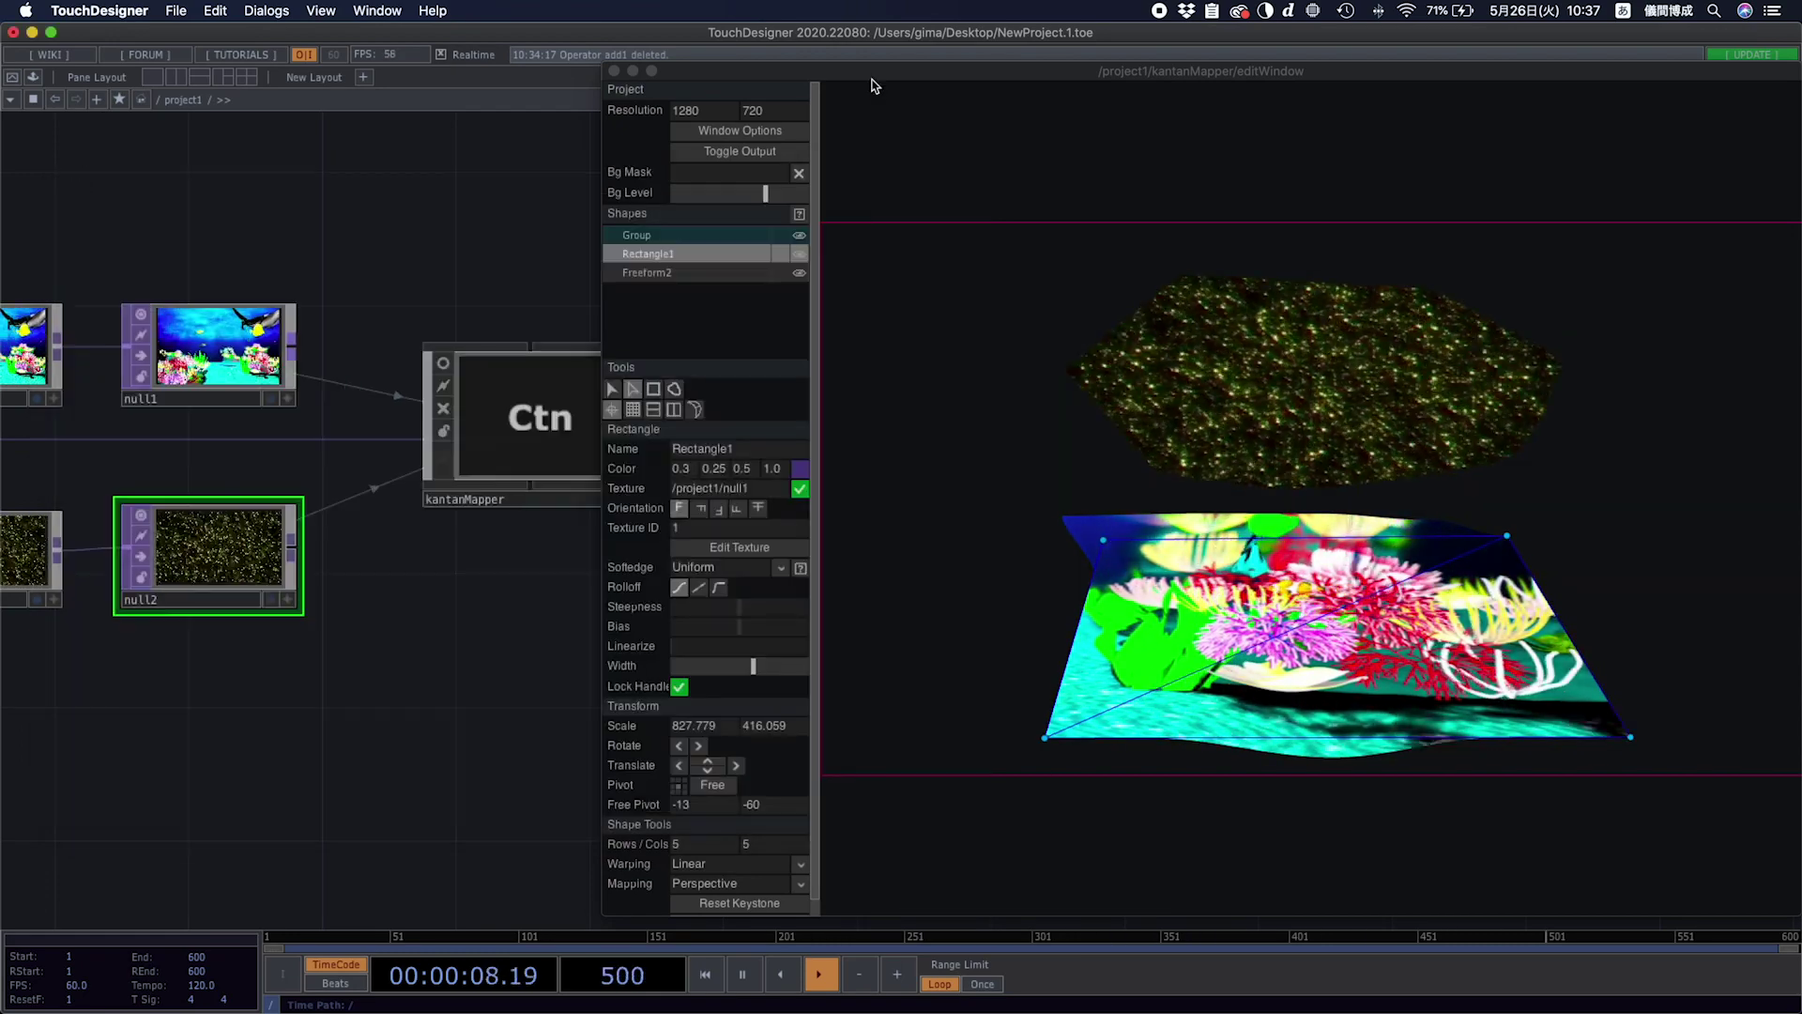
Open the output window's options beside the kantanMapper tools and set the opening size to Fill.
left_click_drag(871, 73, 469, 64)
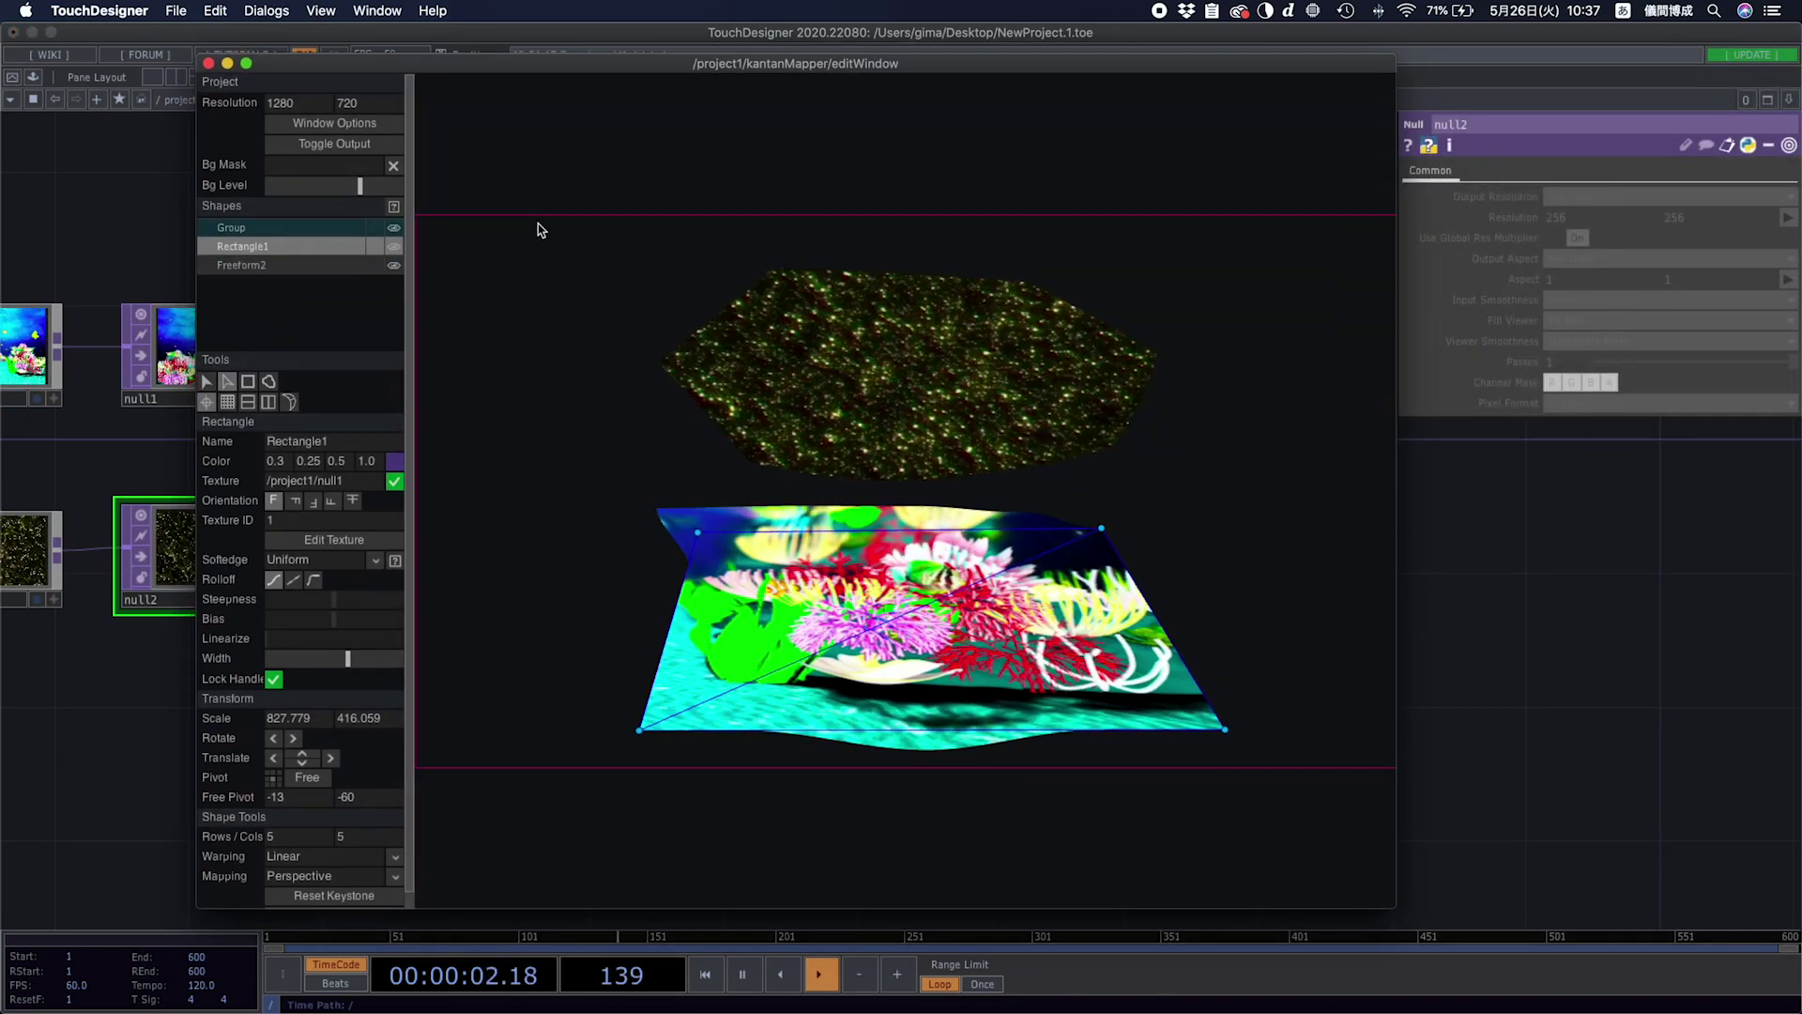
left_click(373, 123)
left_click_drag(428, 107, 1005, 121)
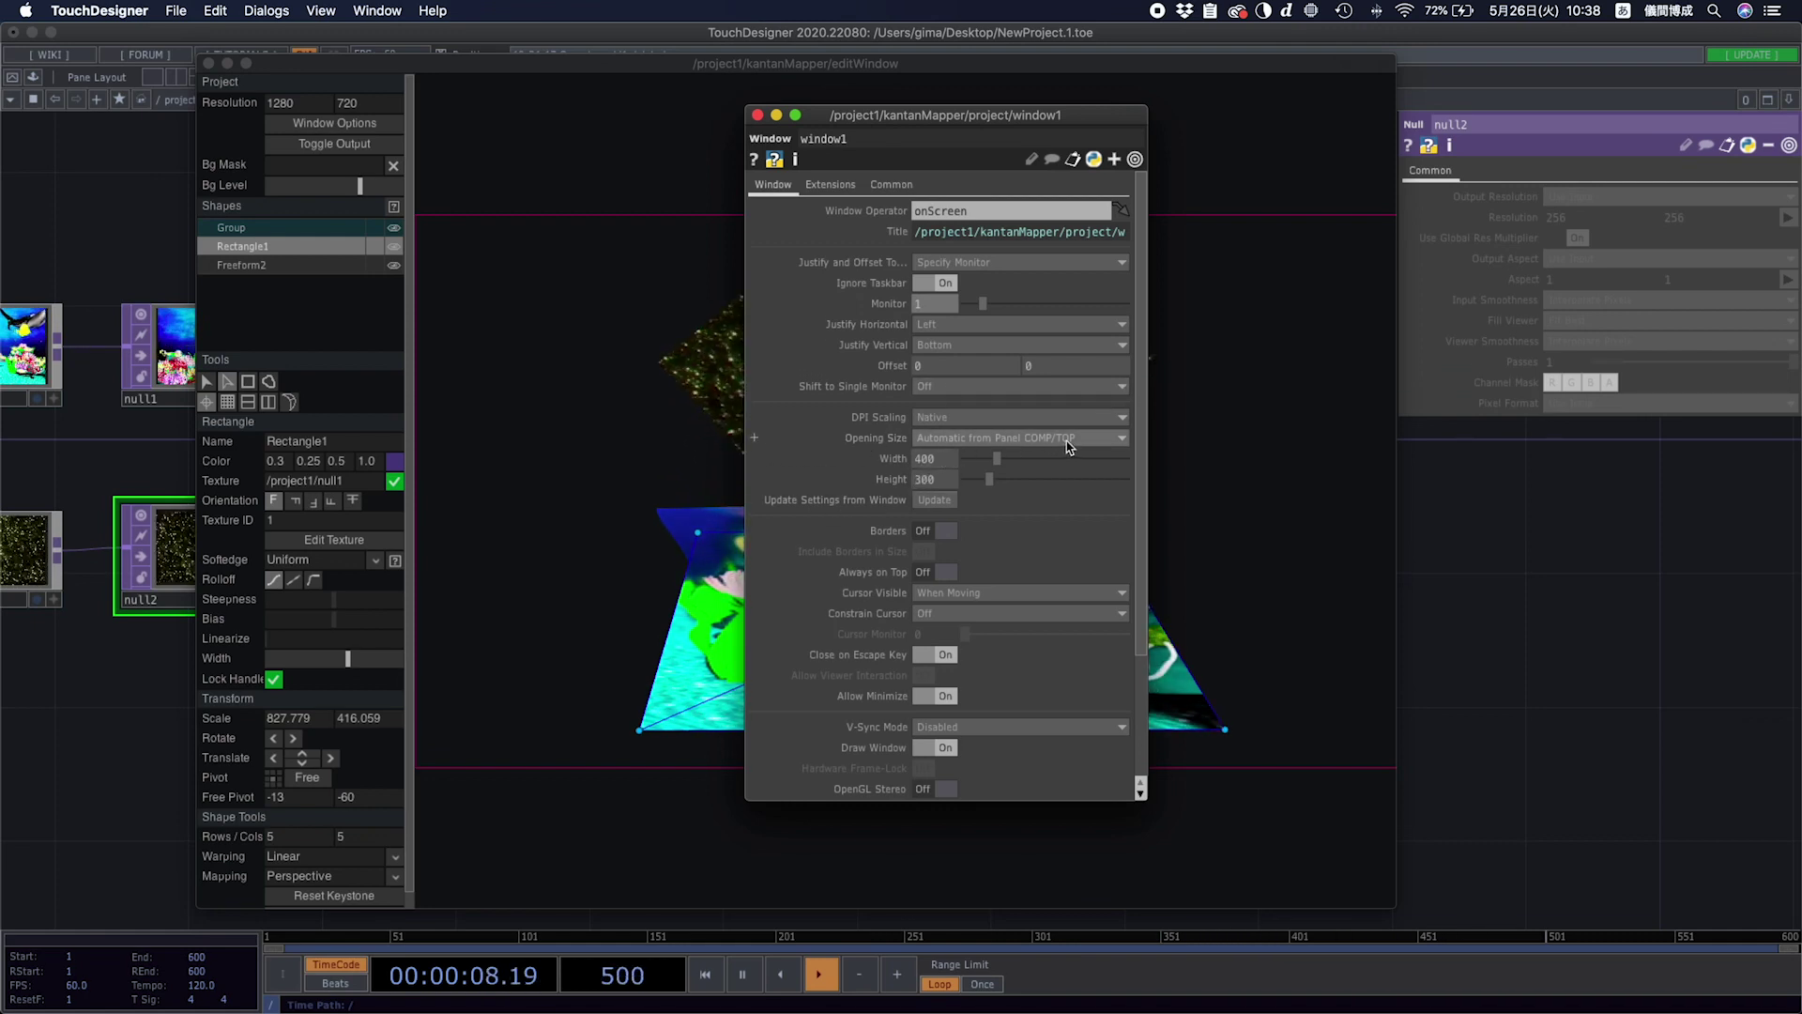
left_click(949, 474)
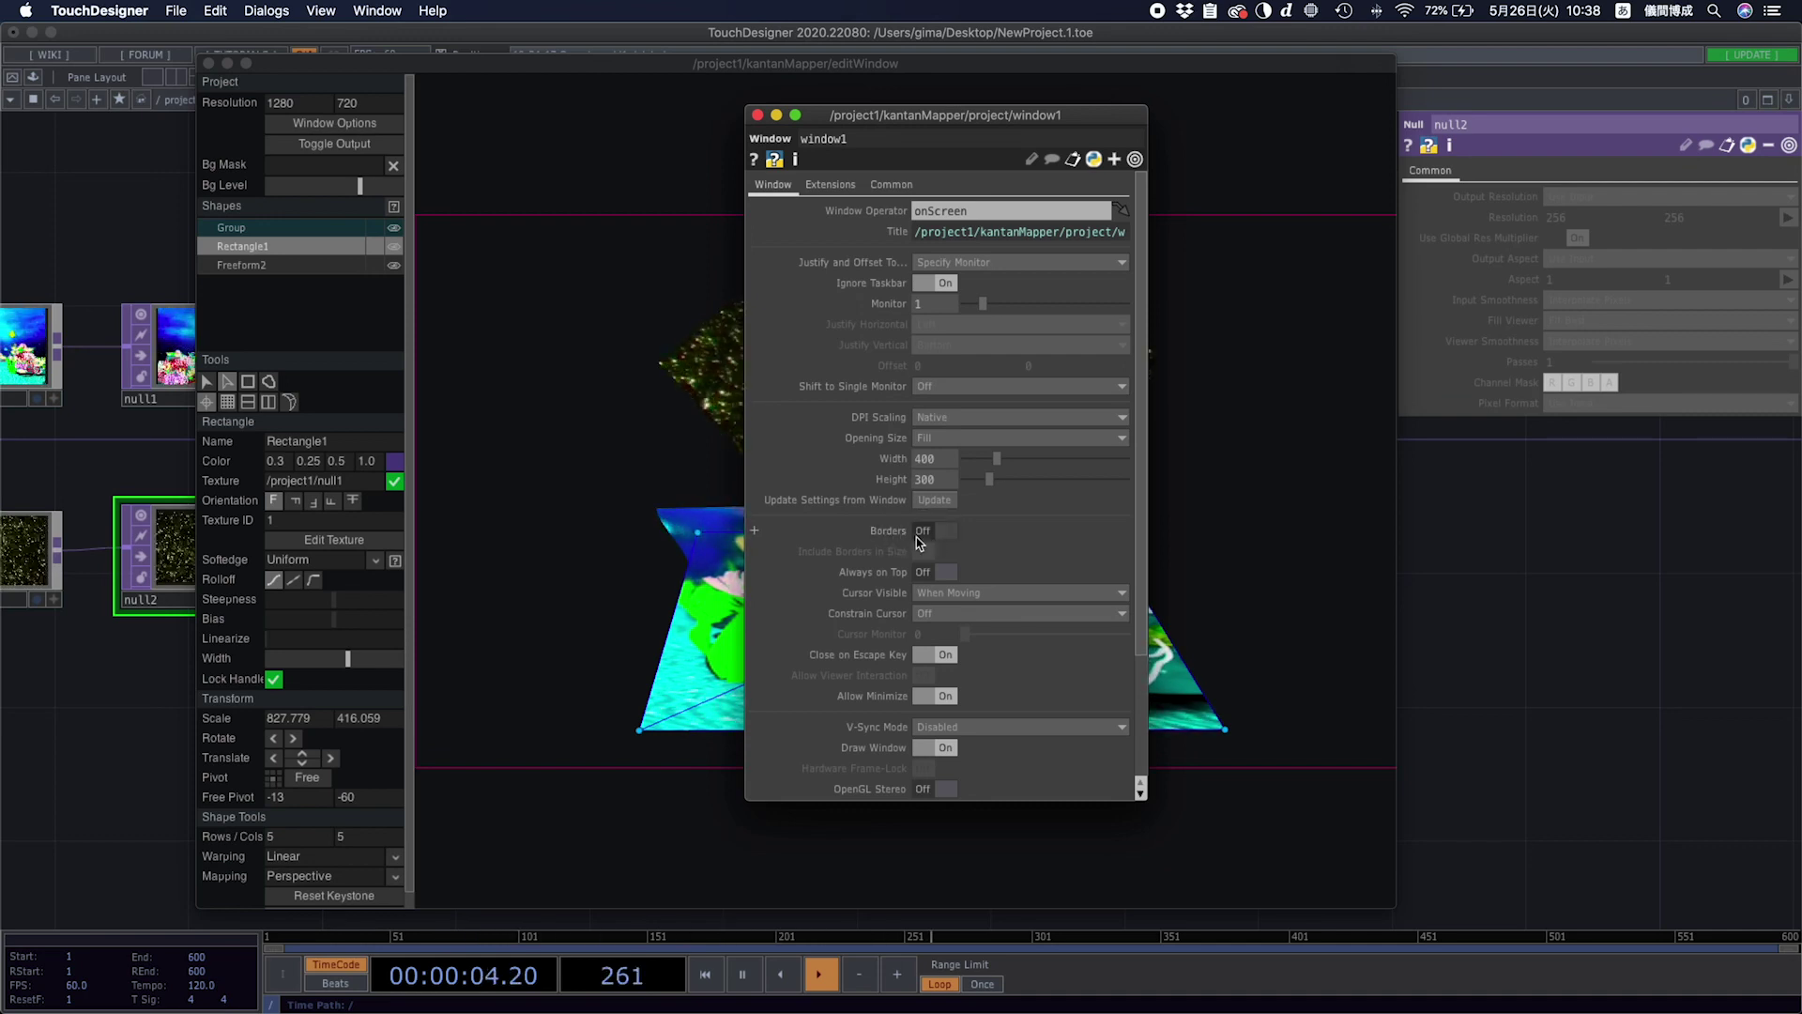
Review the remaining output window options, close them, and switch on the full-screen mapping output.
left_click_drag(1139, 631, 1141, 783)
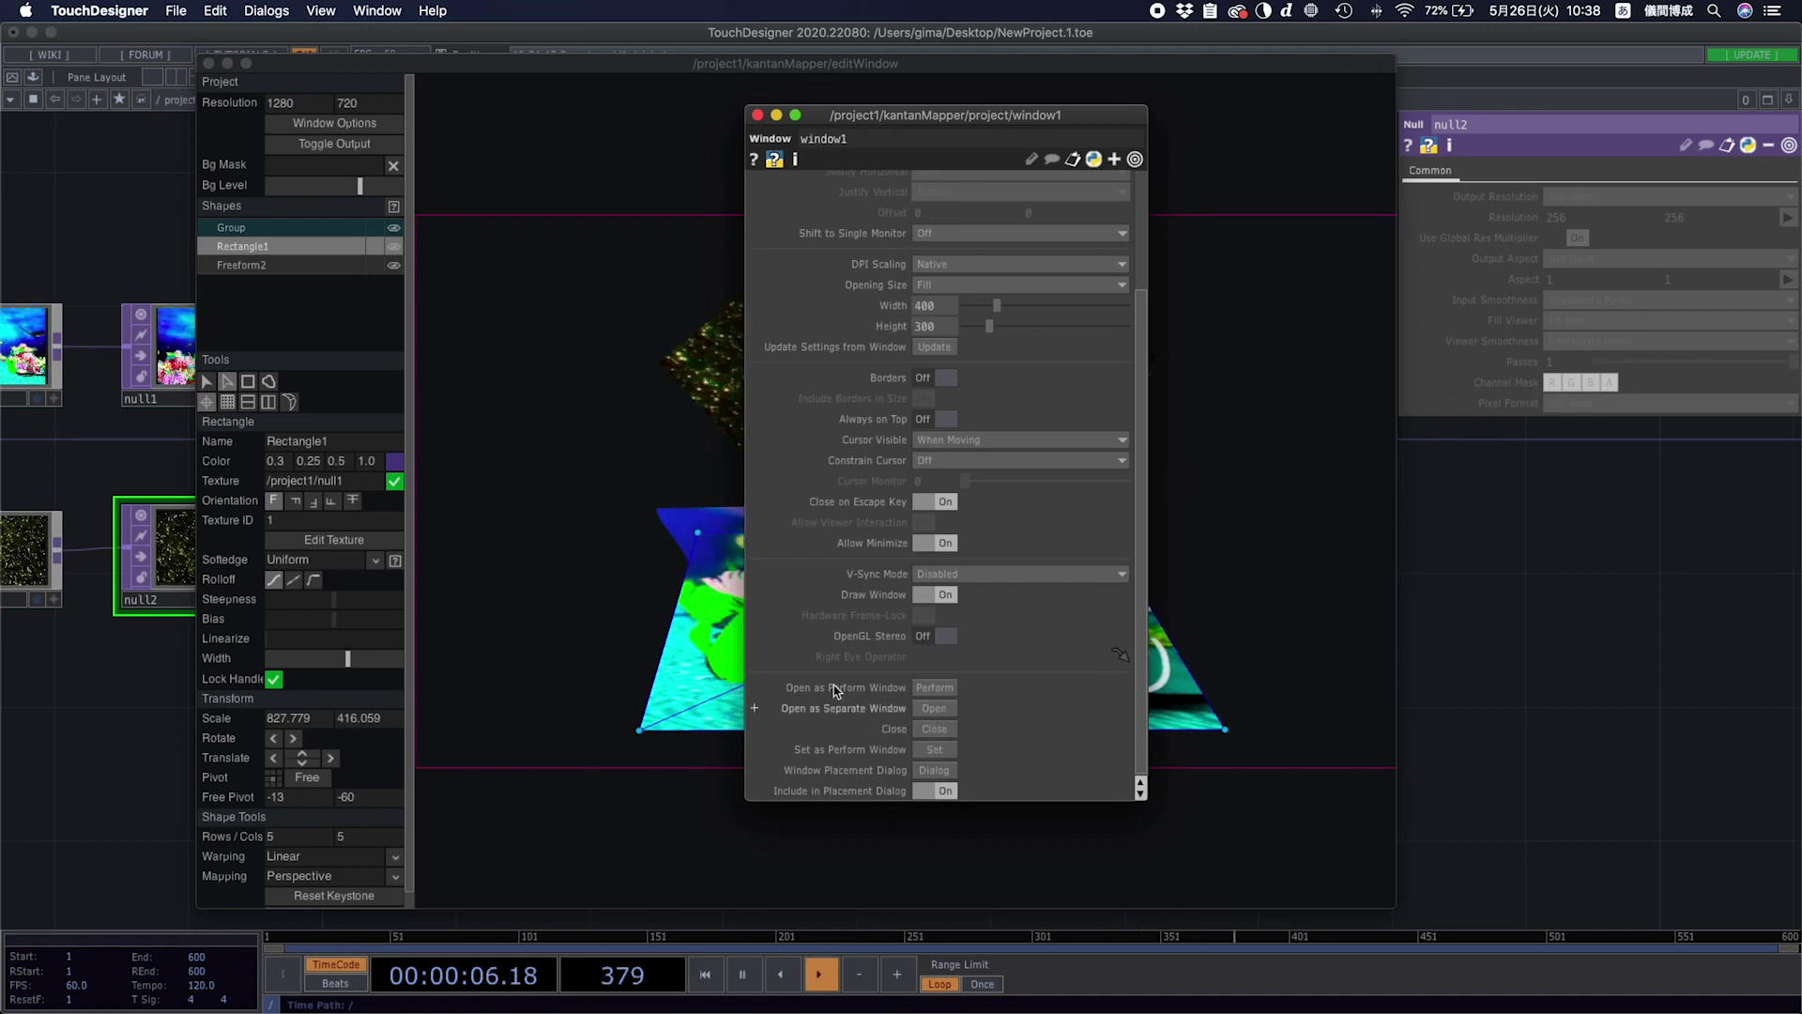
left_click_drag(1028, 108, 1037, 103)
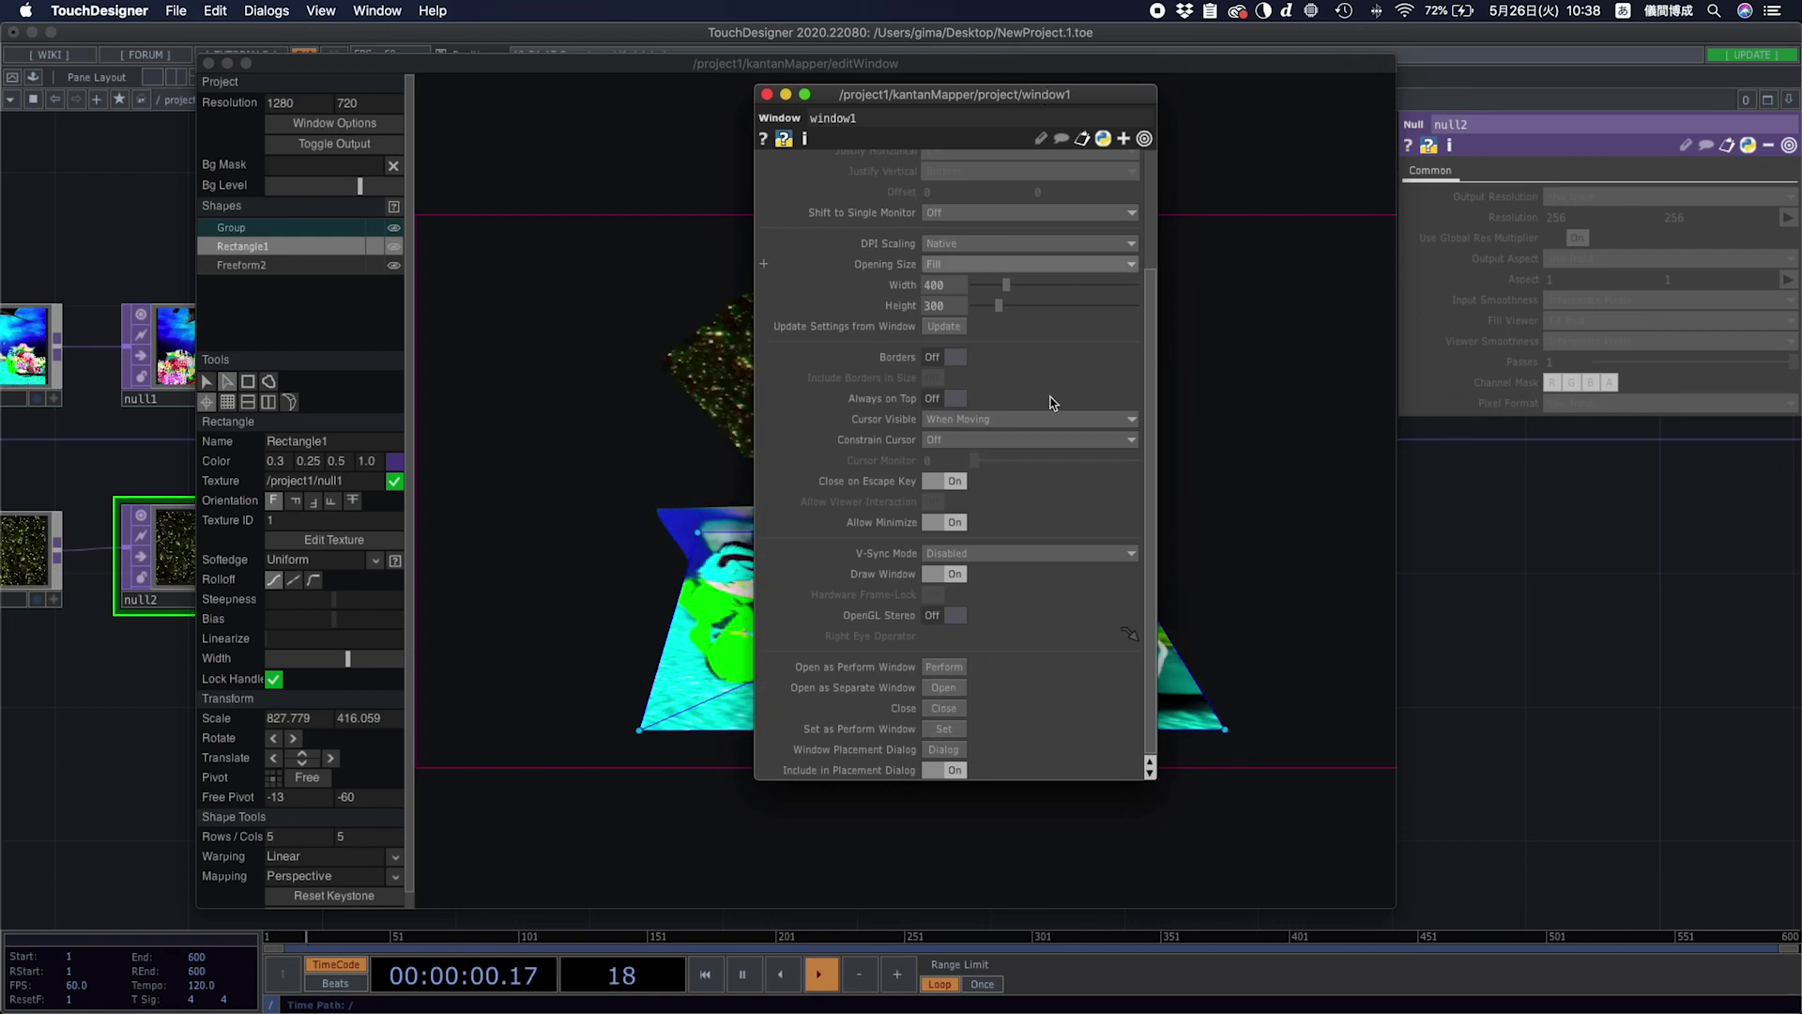
scroll(967, 353, "up", 5)
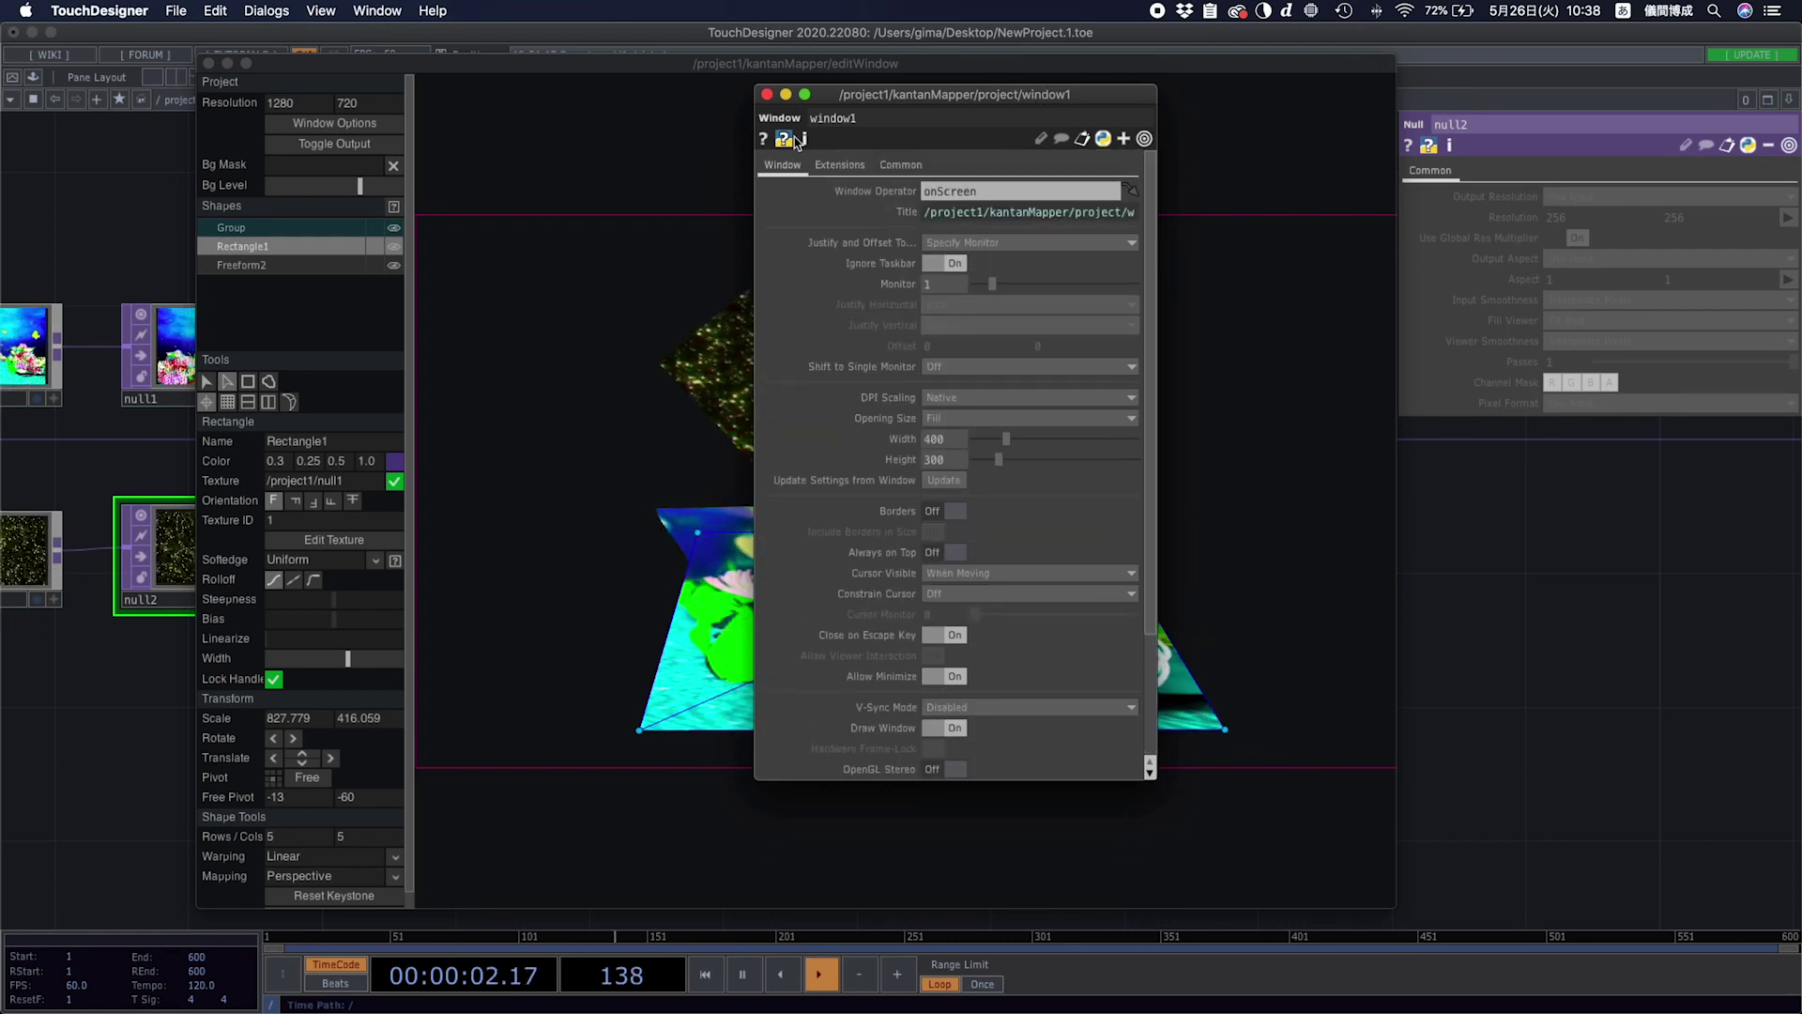
left_click(767, 96)
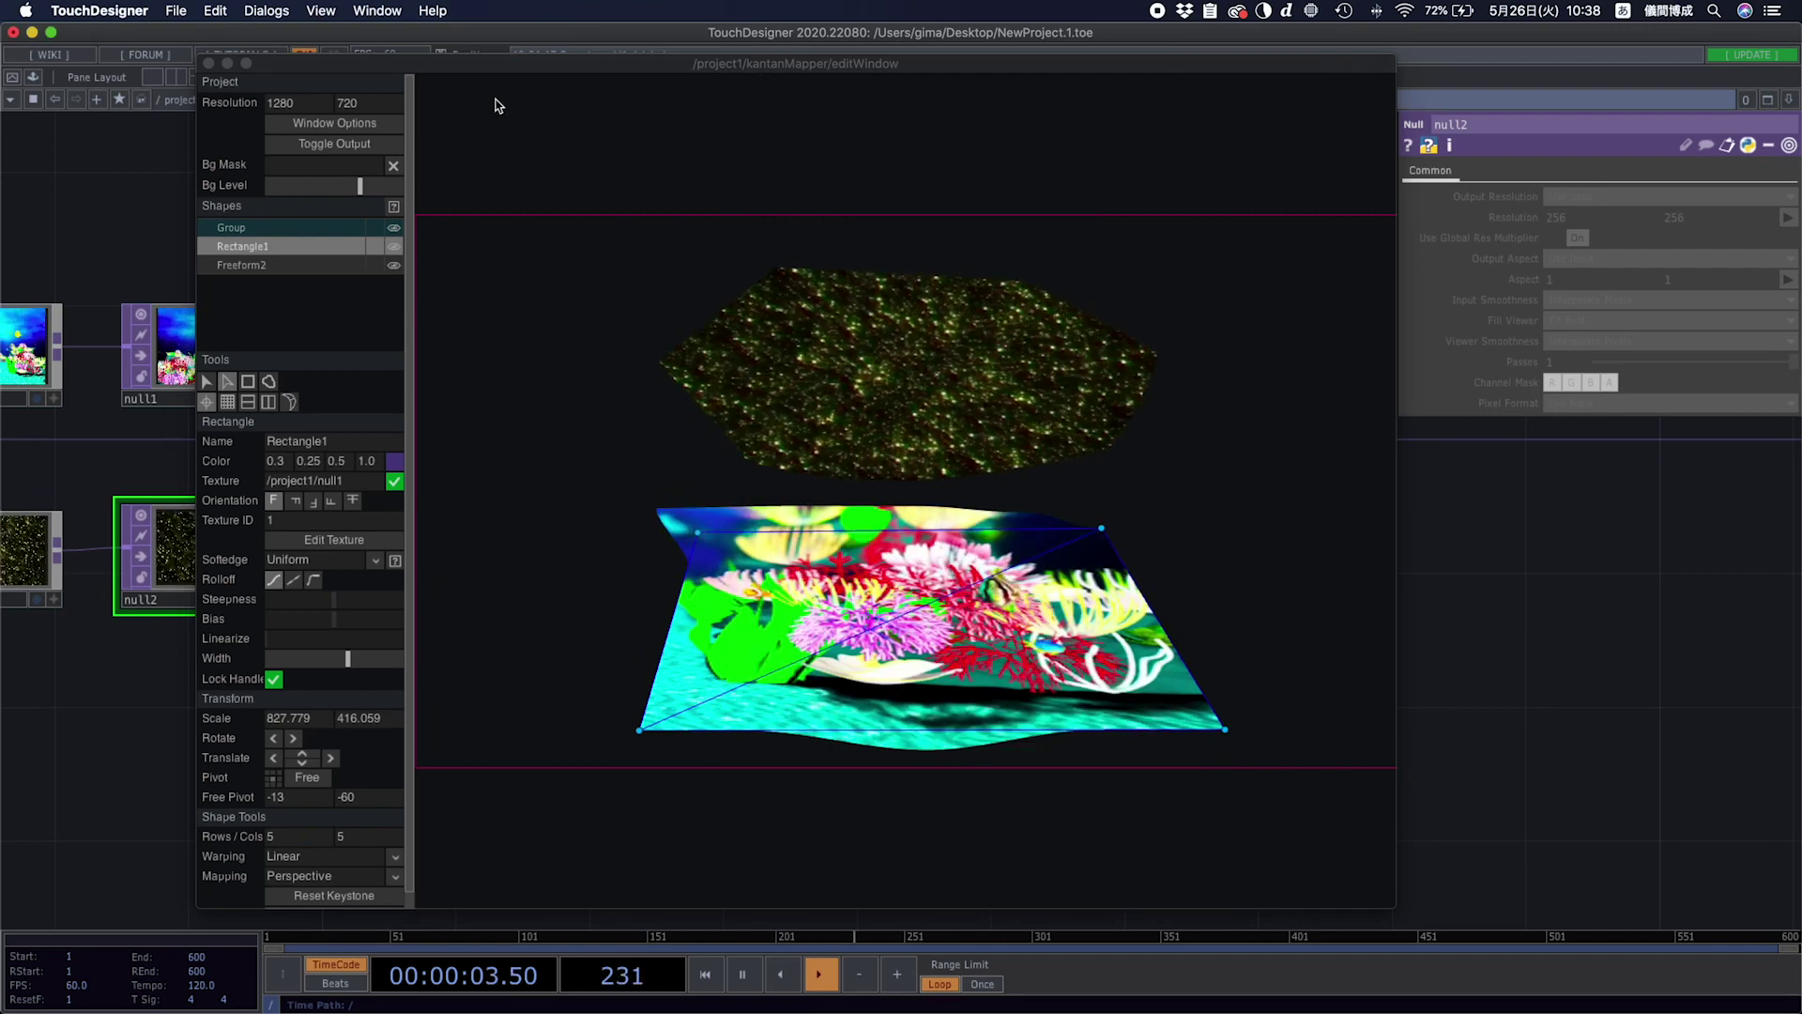
left_click(329, 145)
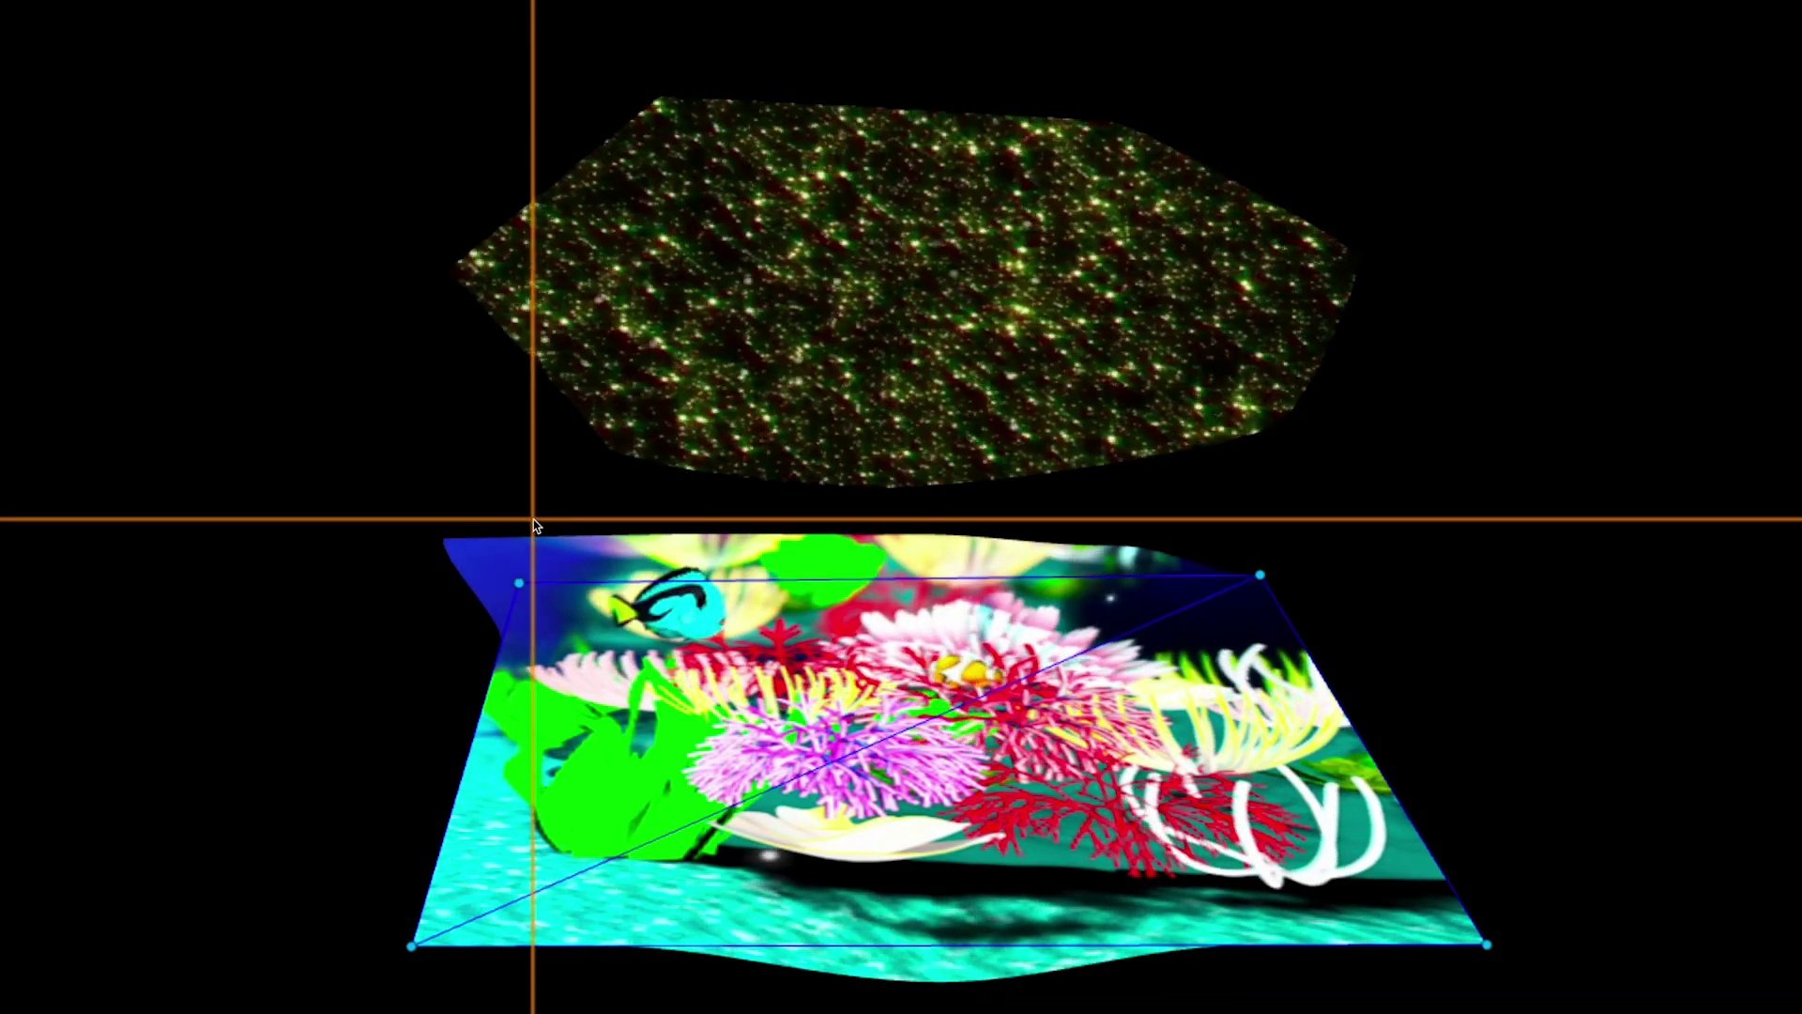
Nudge the leftmost point of Freeform2 and the two upper corners of Rectangle1 slightly inward in the full-screen output.
left_click(416, 449)
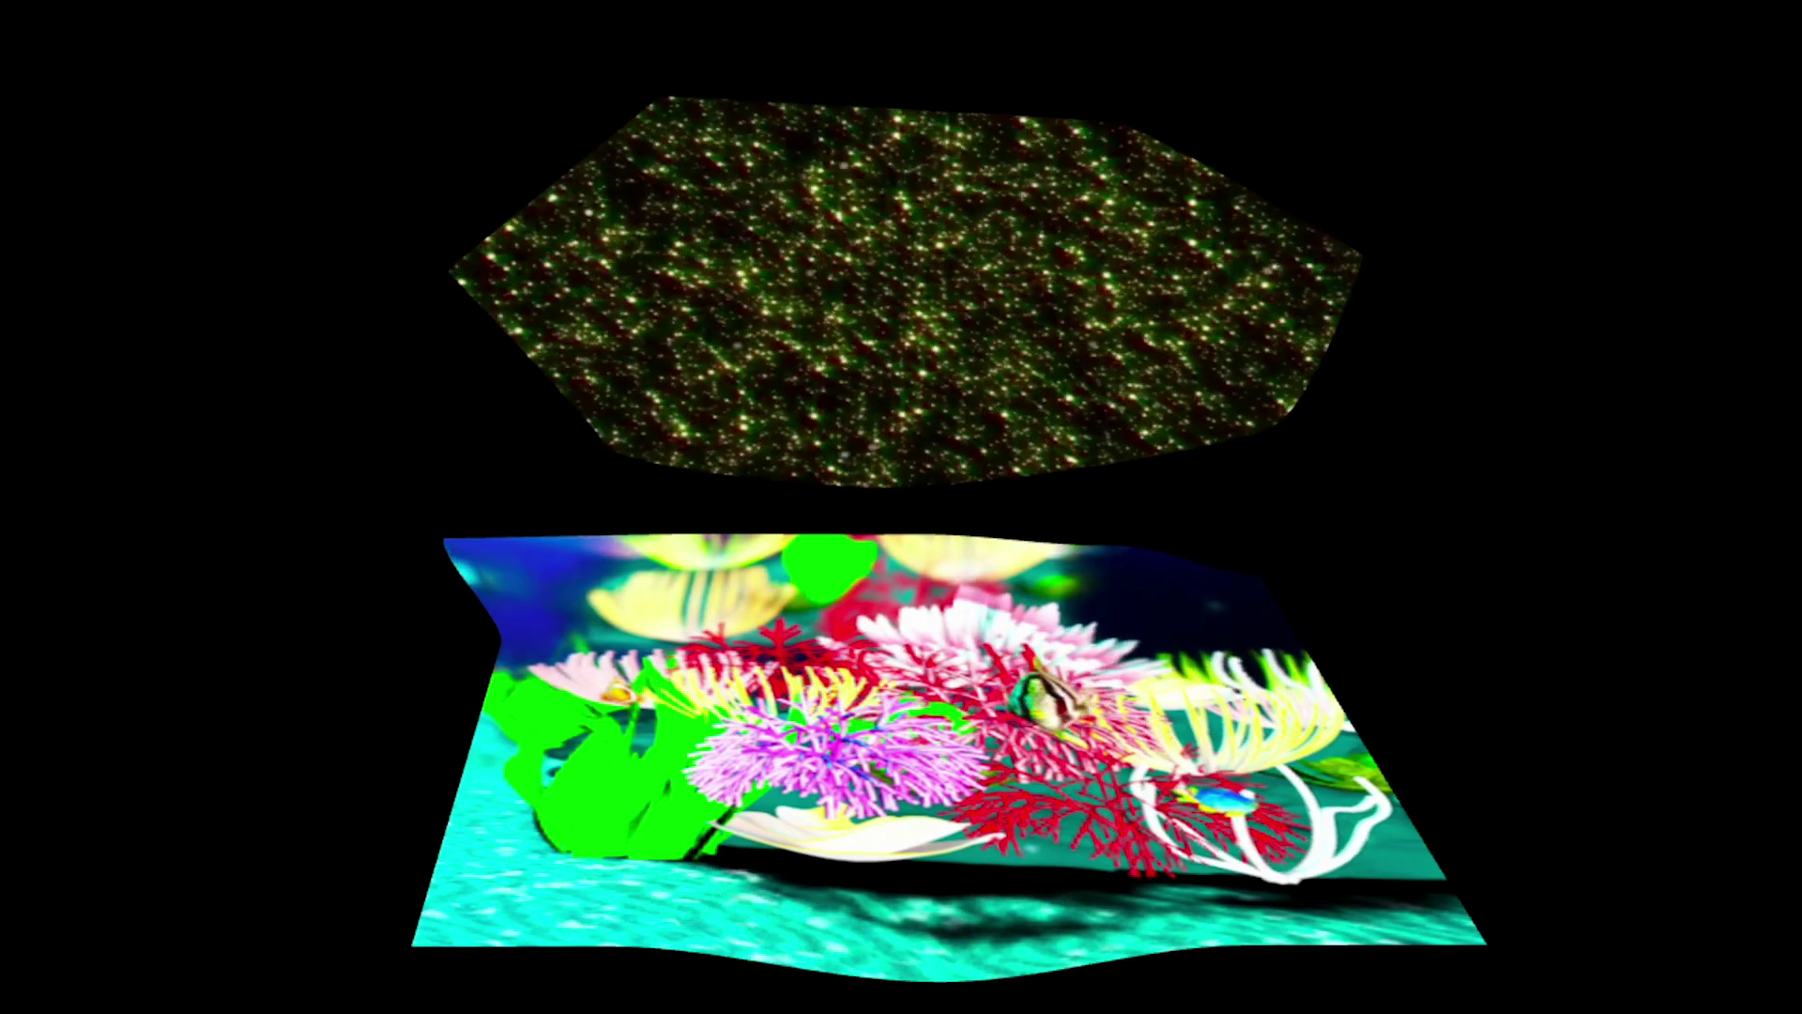
left_click(554, 301)
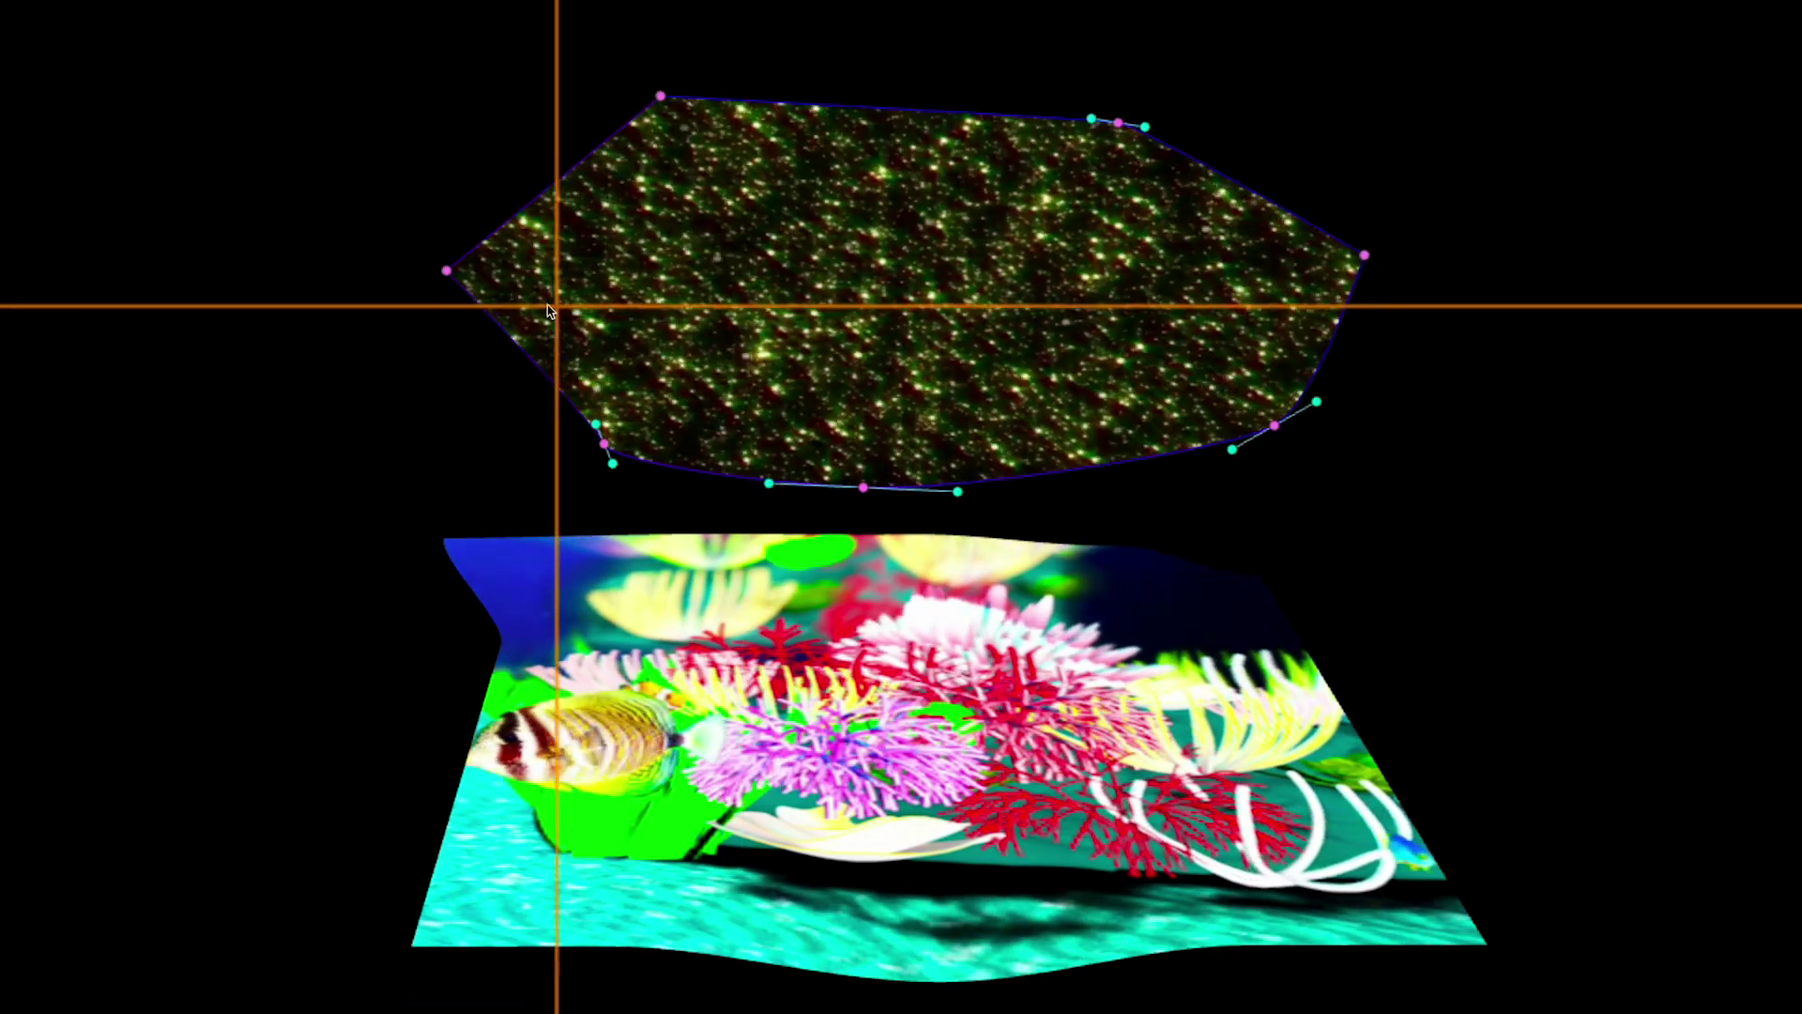
mouse_move(452, 274)
left_mouse_down()
mouse_move(449, 243)
mouse_move(451, 274)
left_mouse_up()
left_click(623, 656)
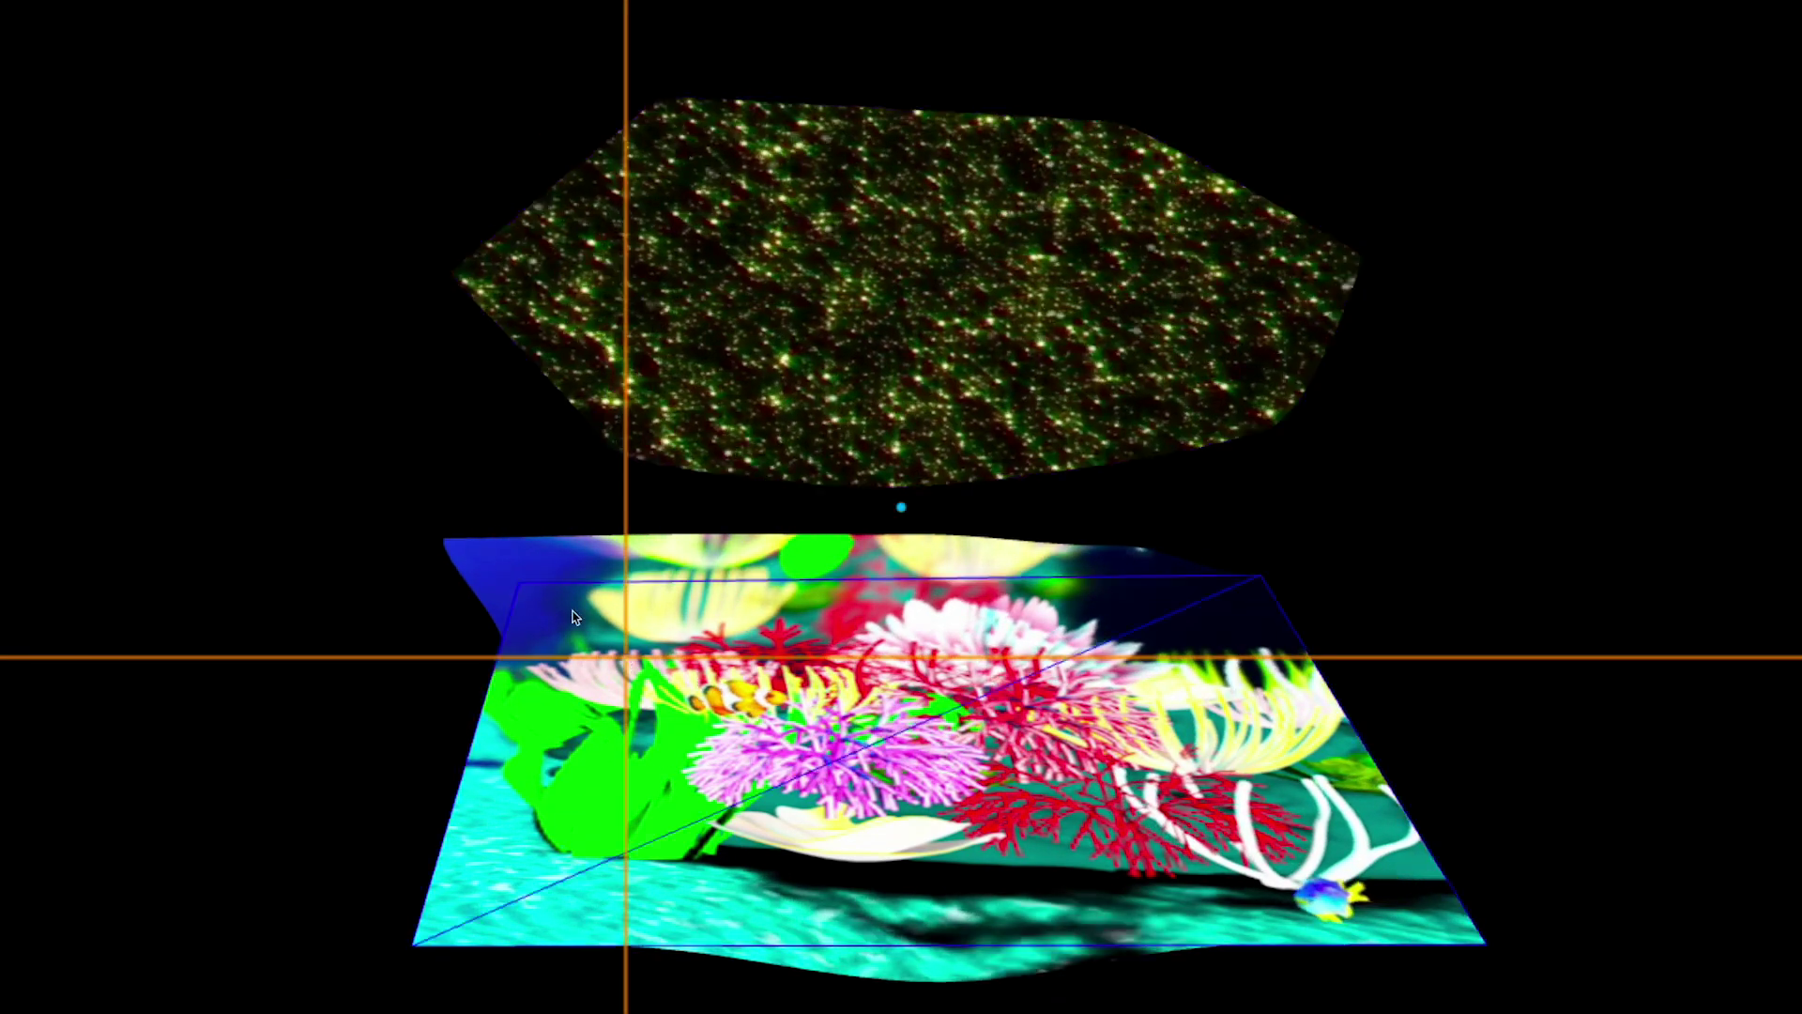
left_click(520, 583)
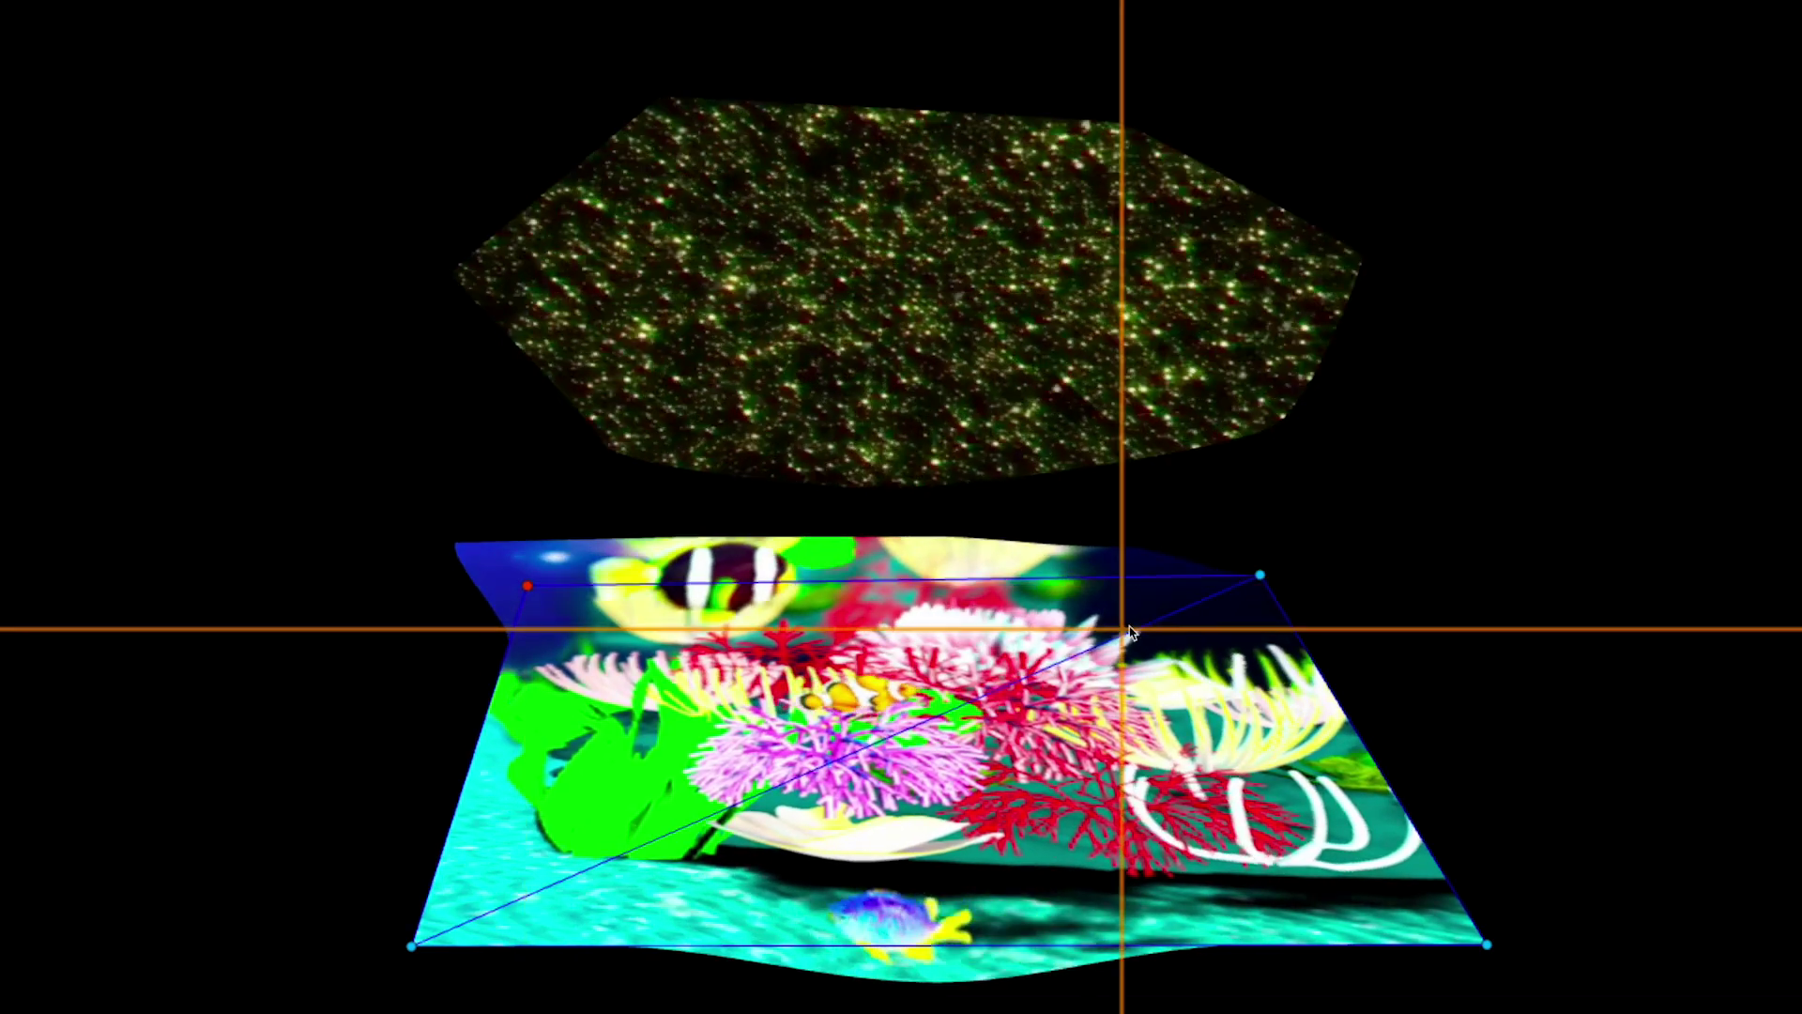
left_click_drag(1260, 575, 1260, 581)
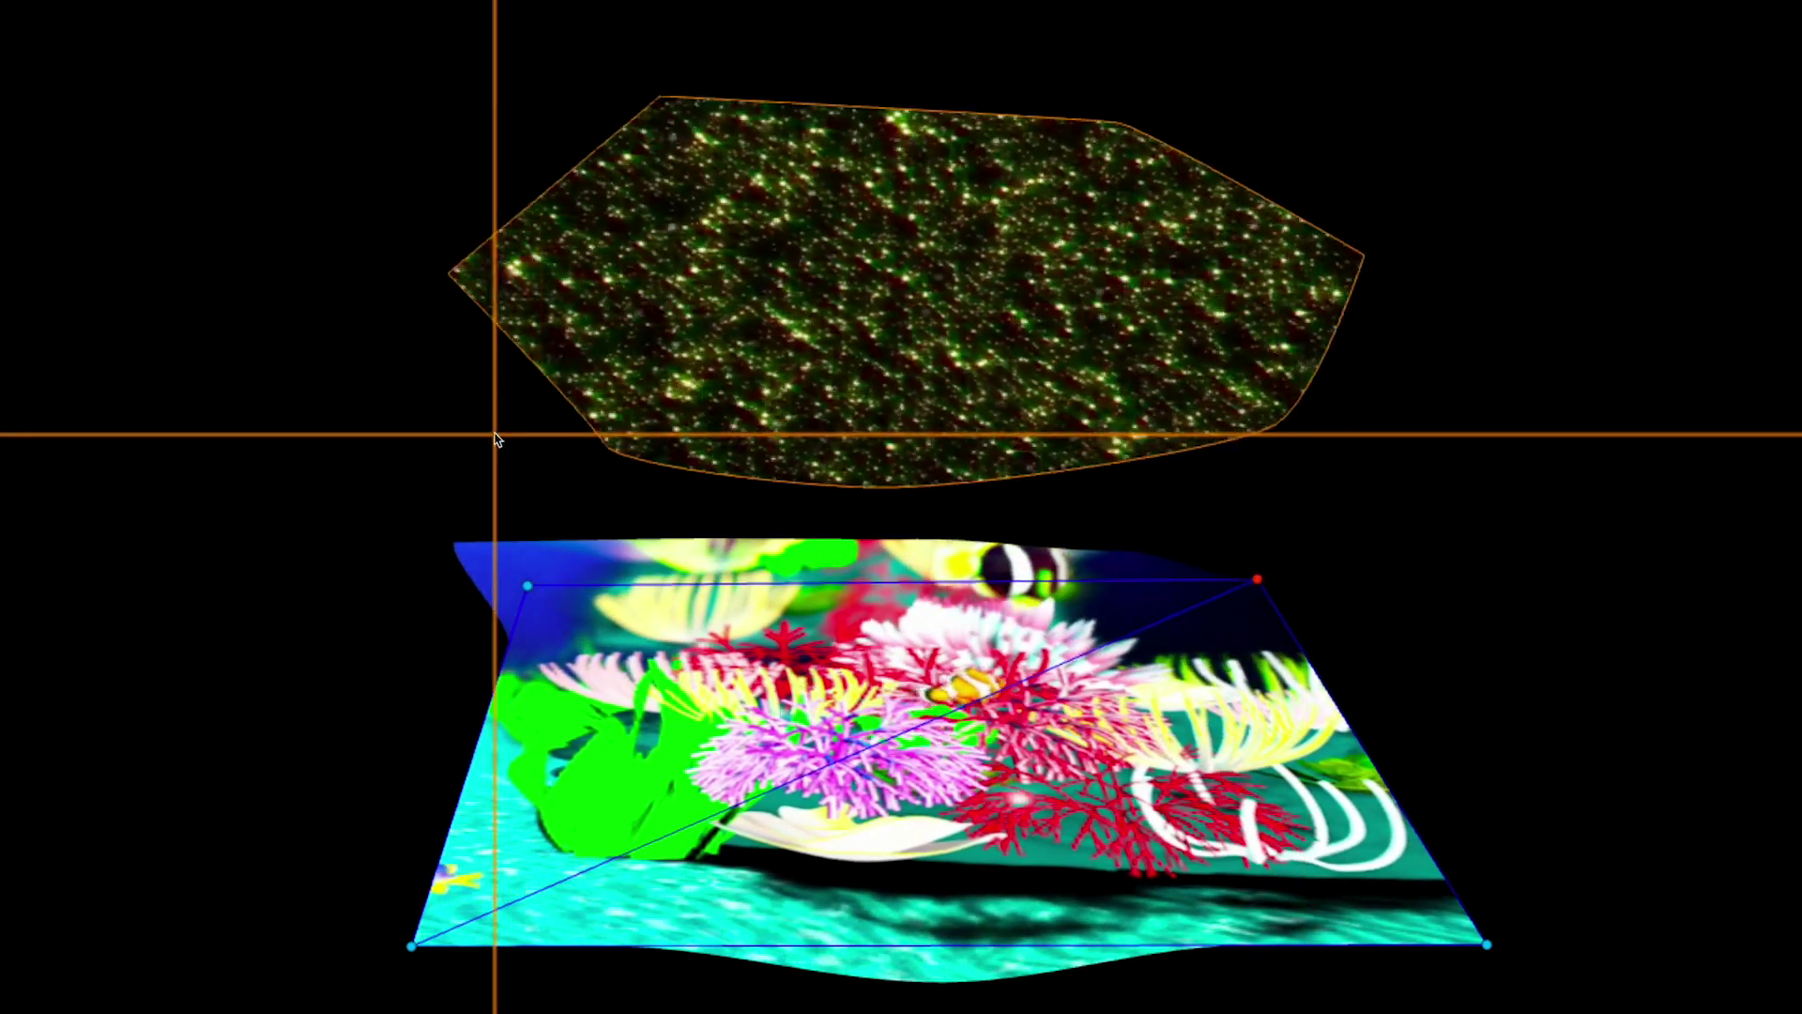
left_click(486, 419)
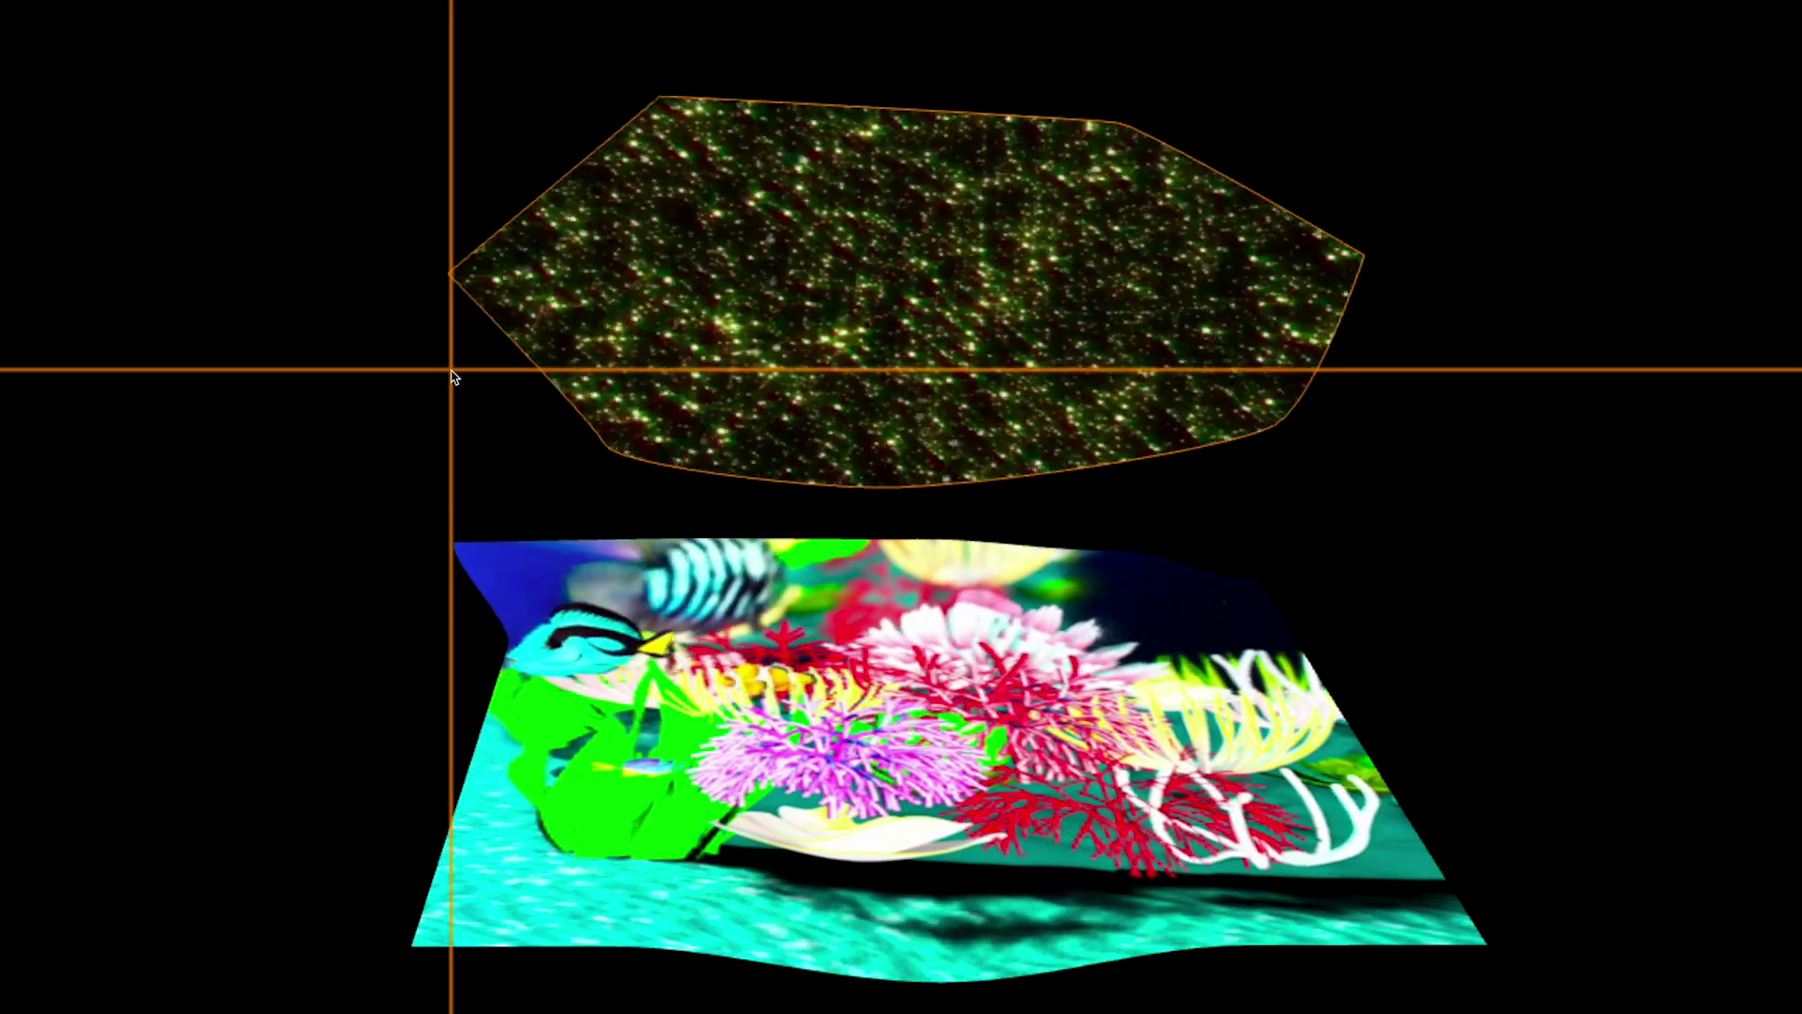
Exit the full-screen output and close the kantanMapper edit window.
key("Escape")
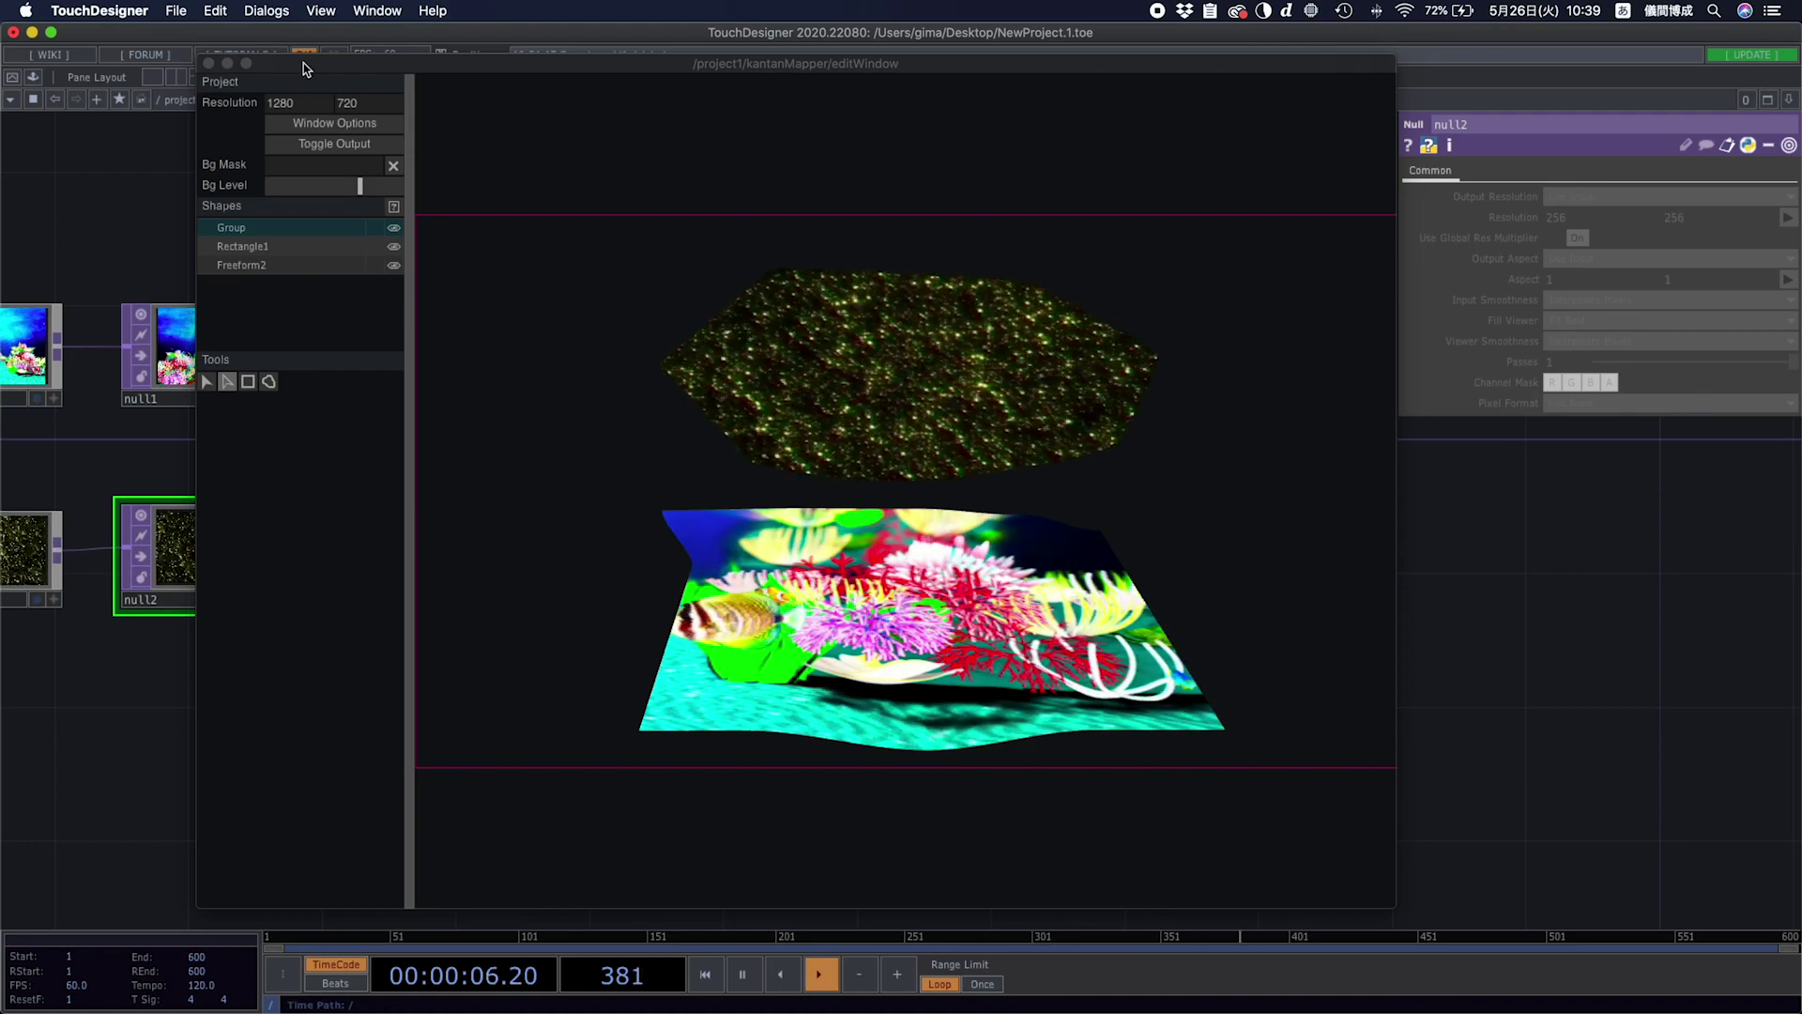
left_click_drag(302, 63, 609, 112)
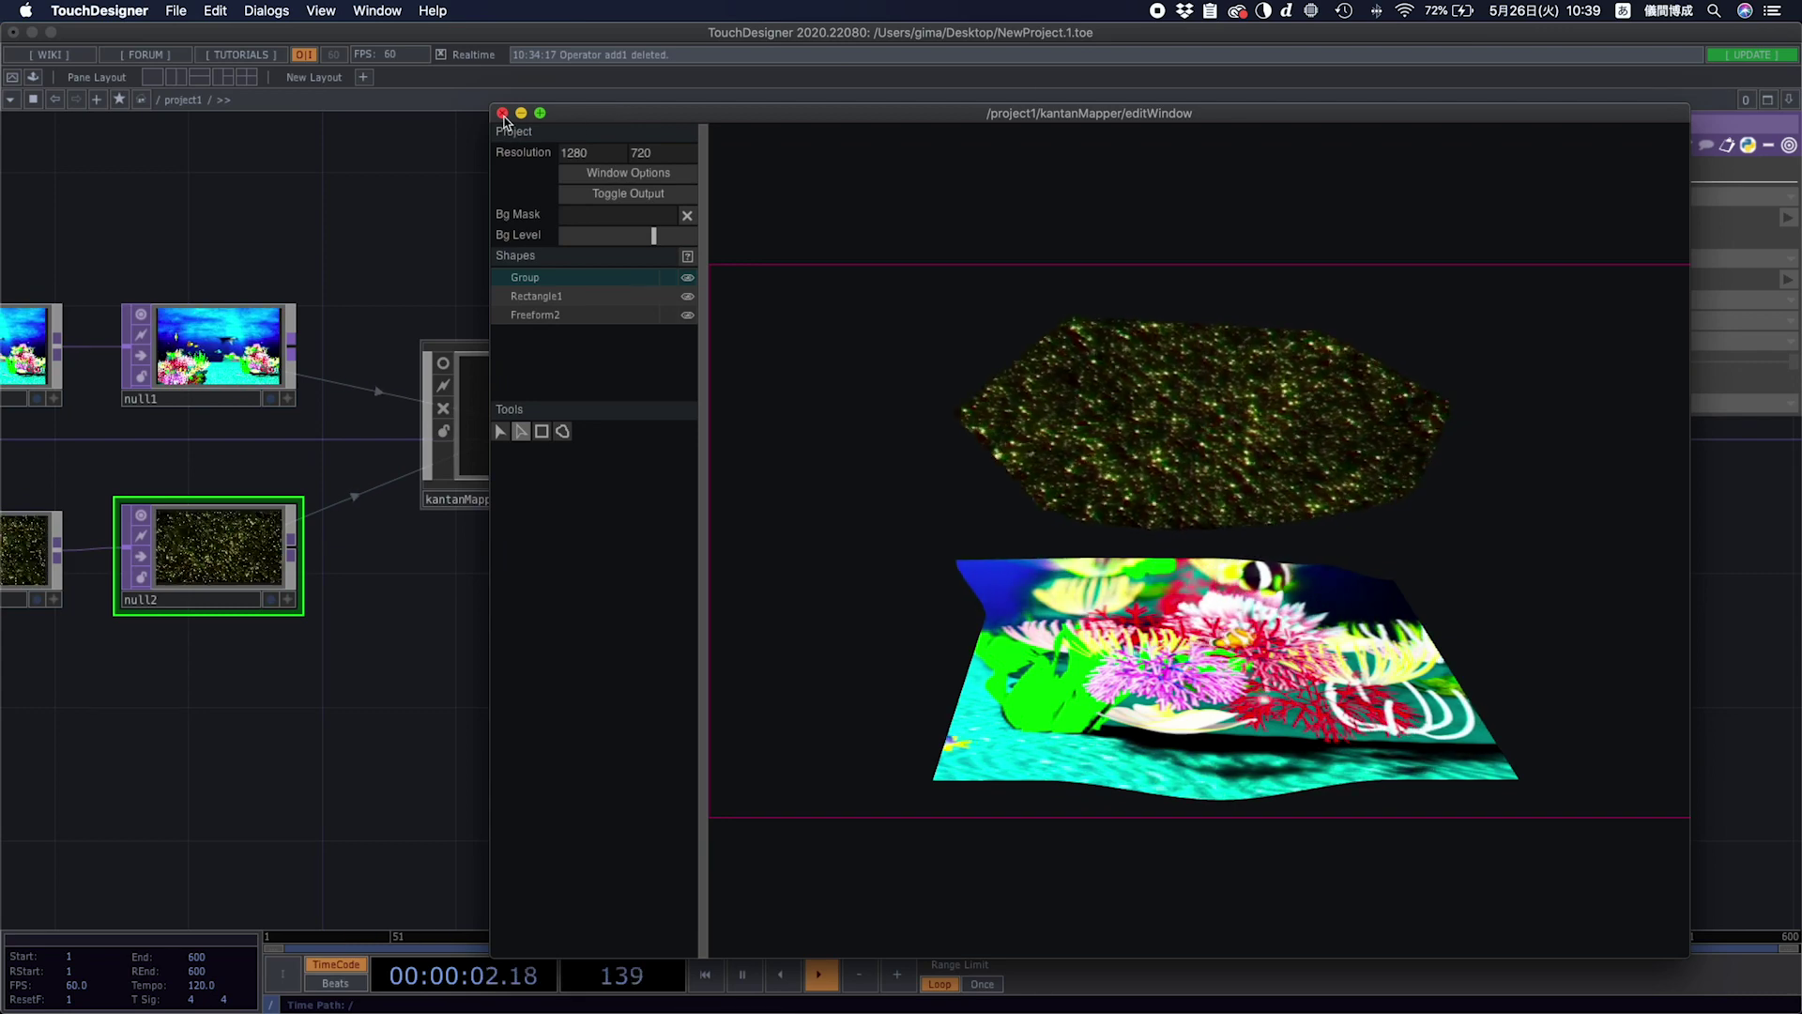
left_click(503, 113)
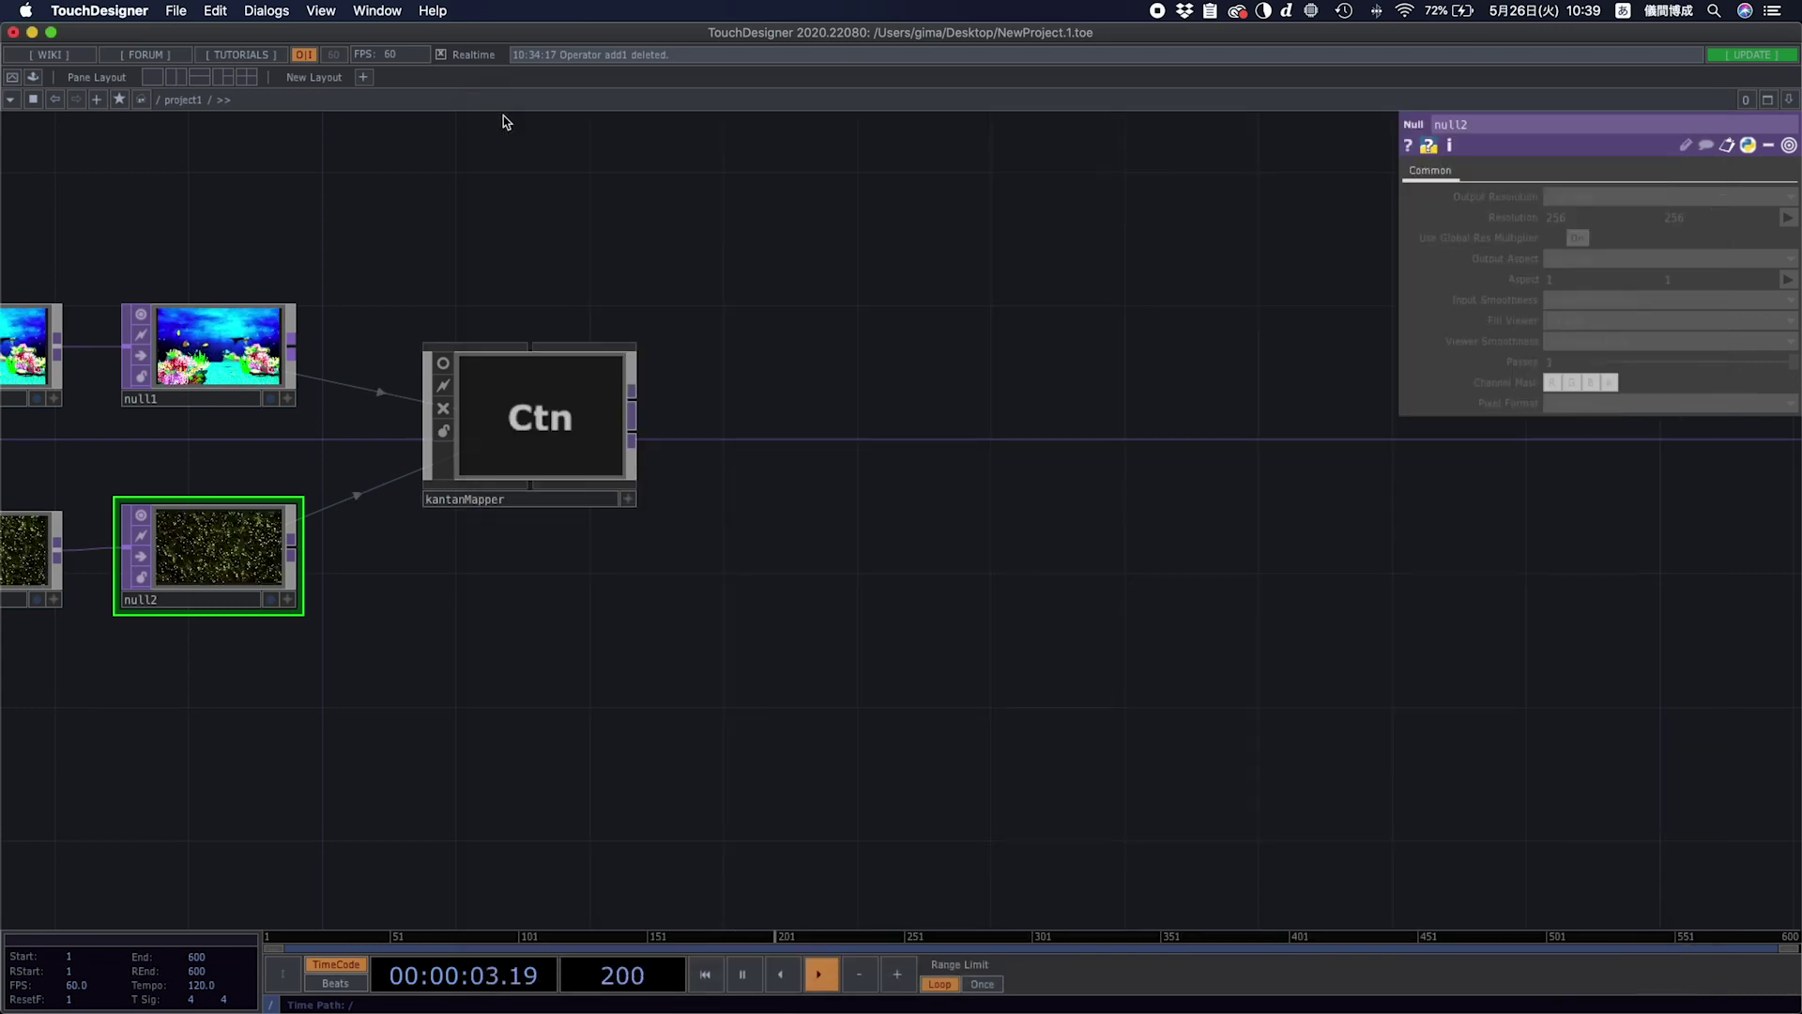
Add an Out TOP wired to kantanMapper's output and place it a little farther from the component.
right_click(632, 405)
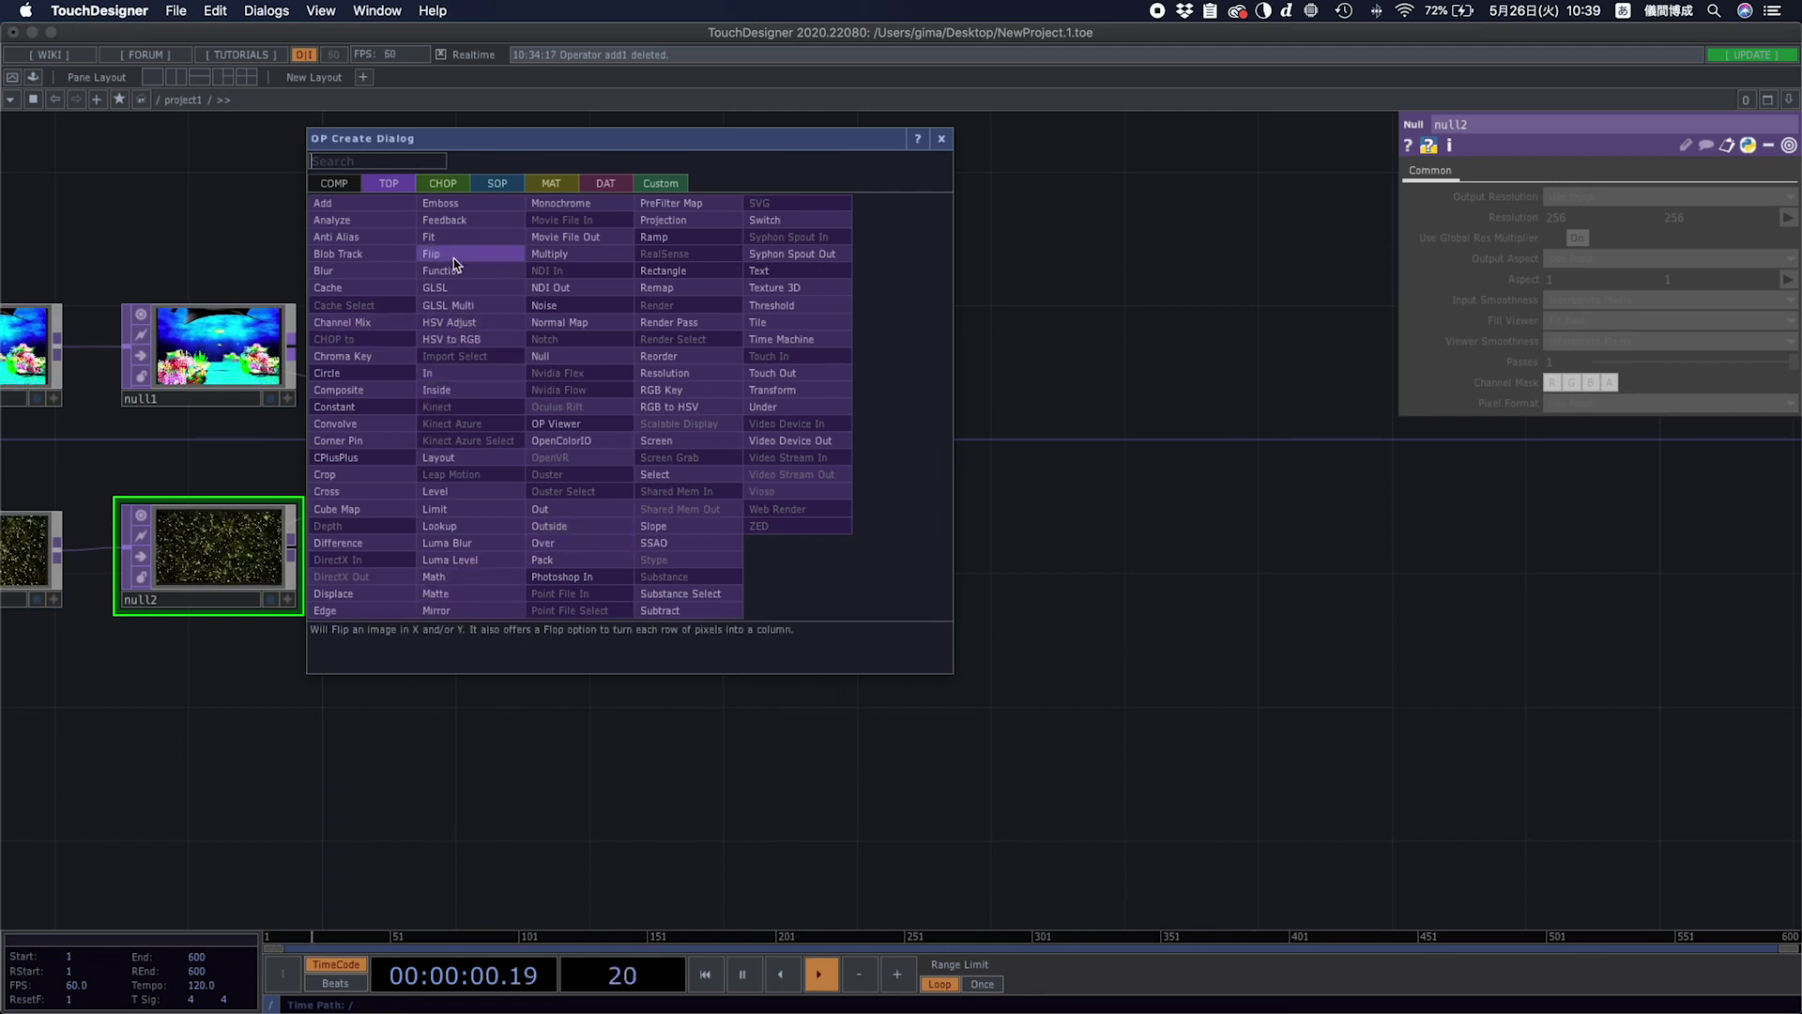
left_click(545, 510)
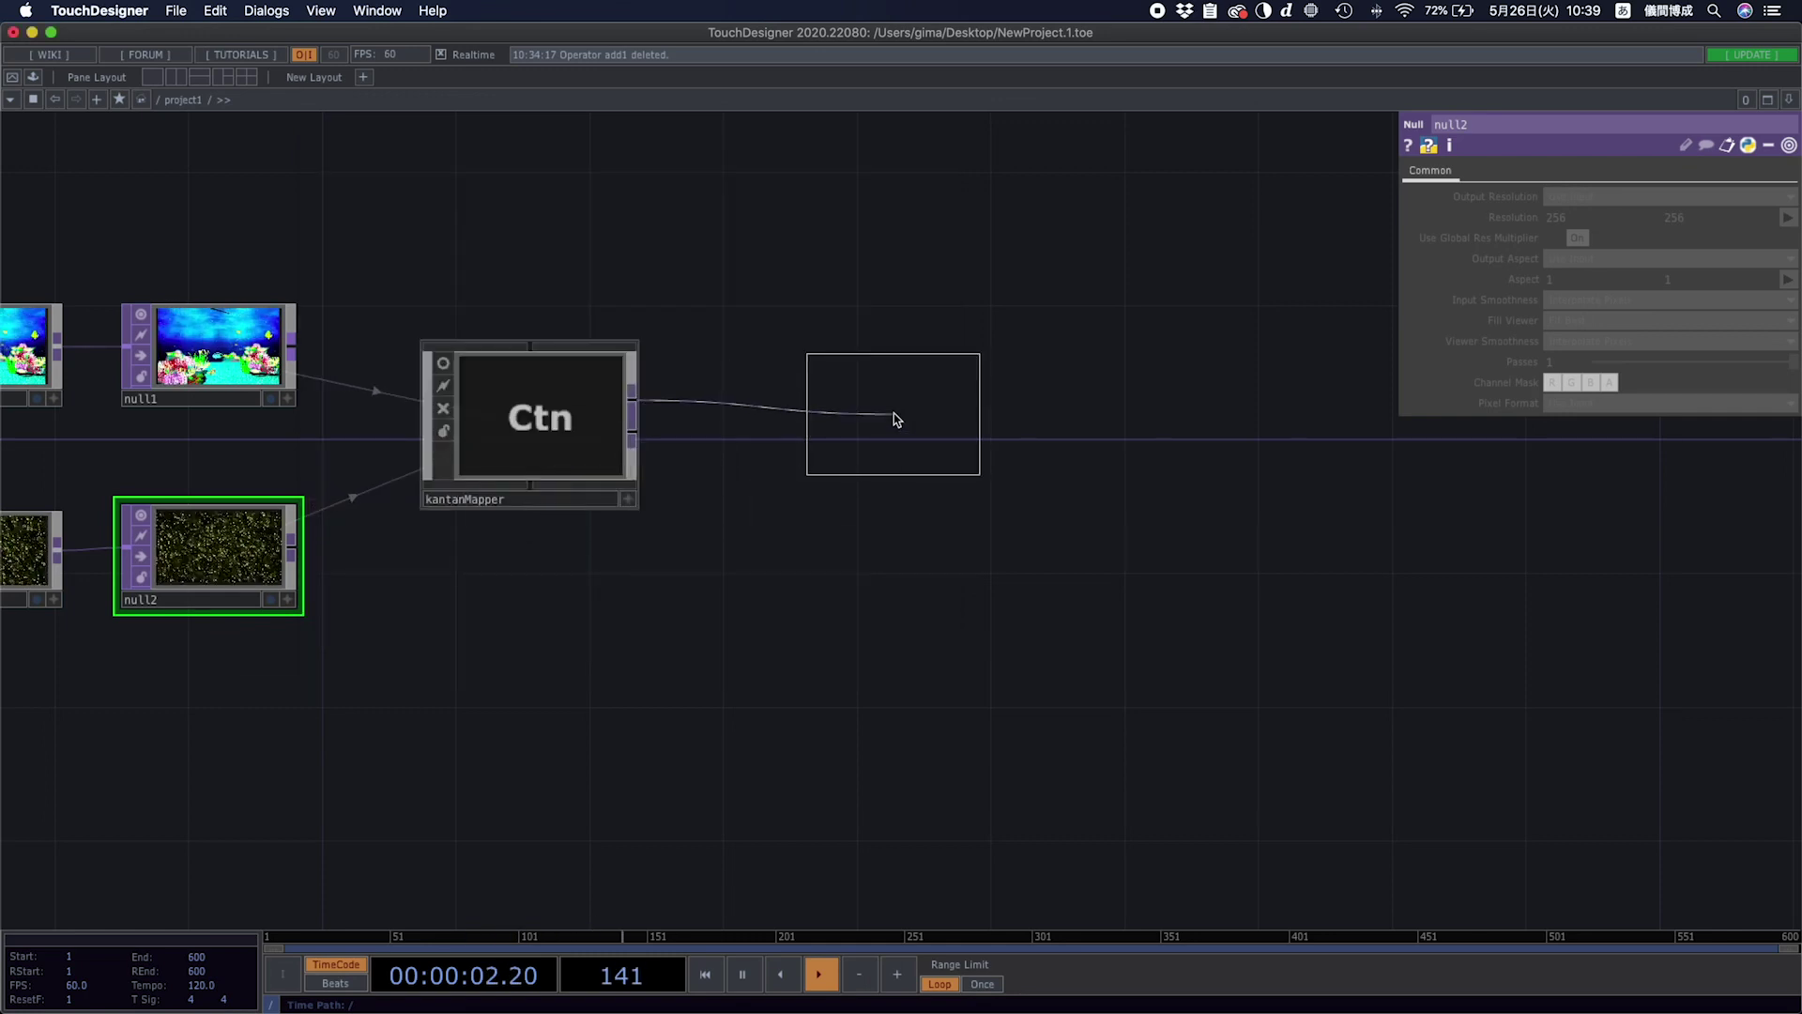
left_click(886, 409)
left_click_drag(910, 404, 856, 404)
scroll(857, 402, "up", 3)
scroll(843, 406, "up", 5)
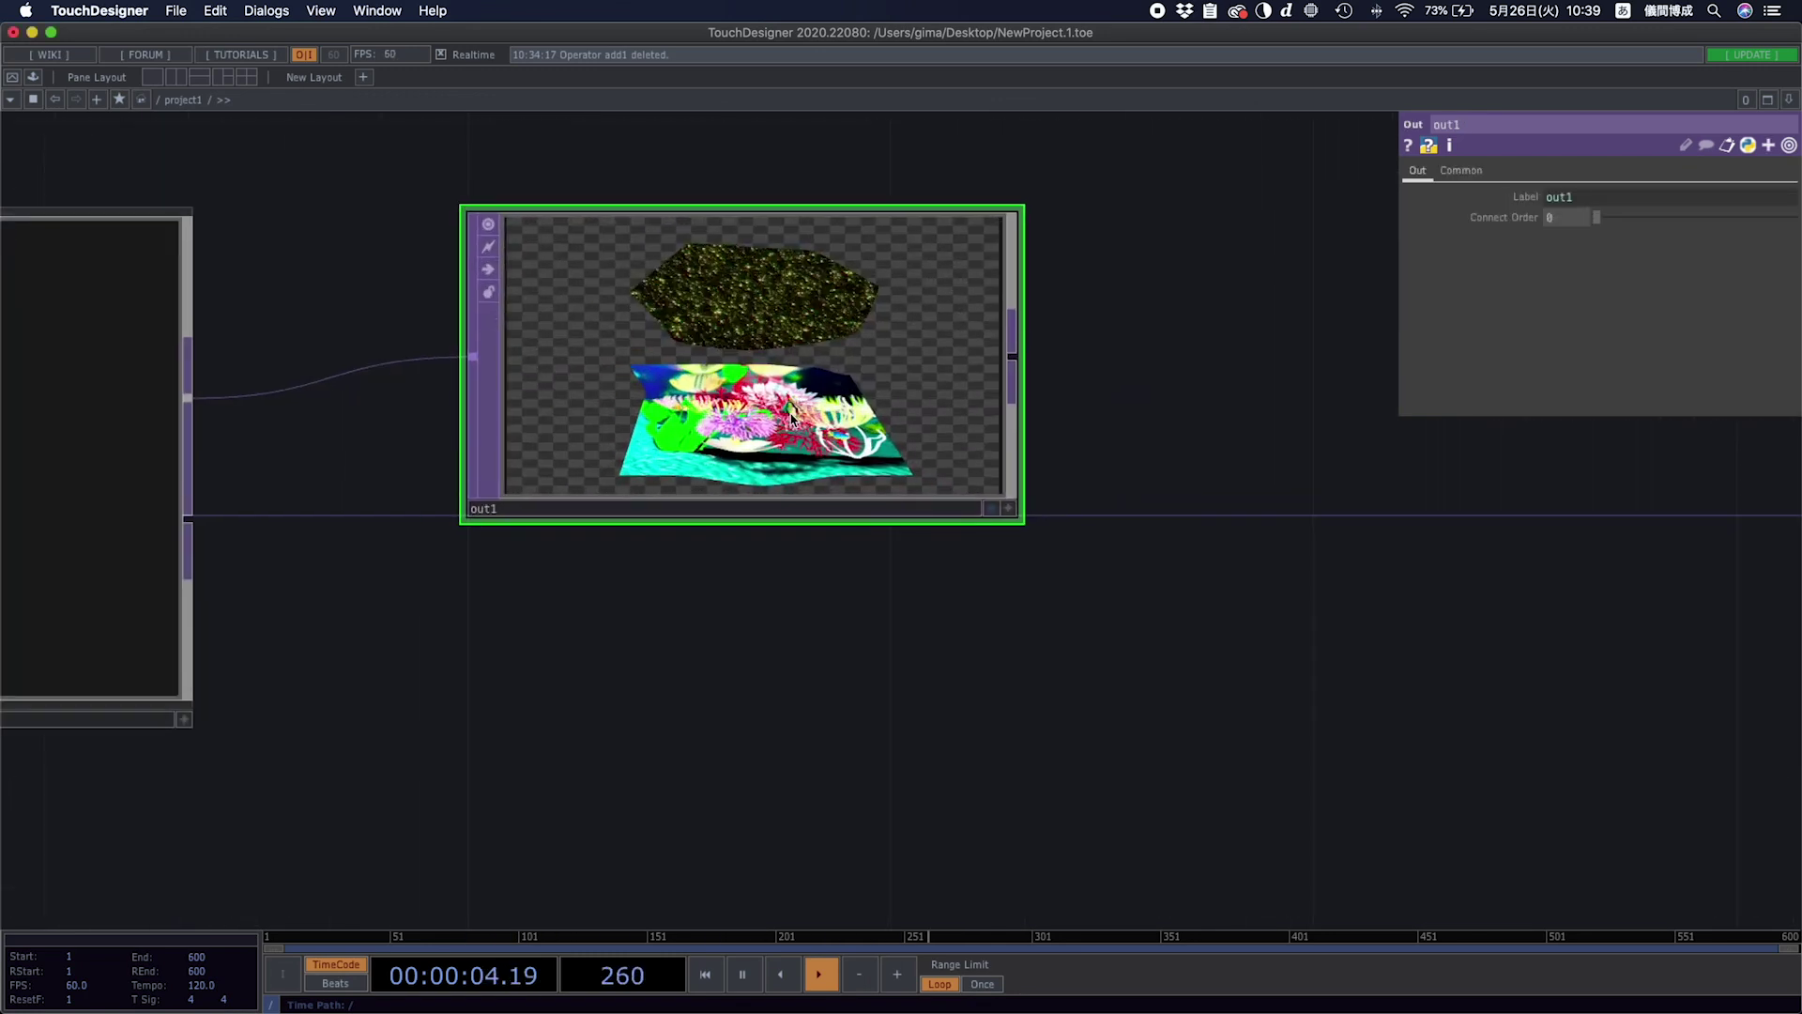
left_click_drag(870, 331, 975, 330)
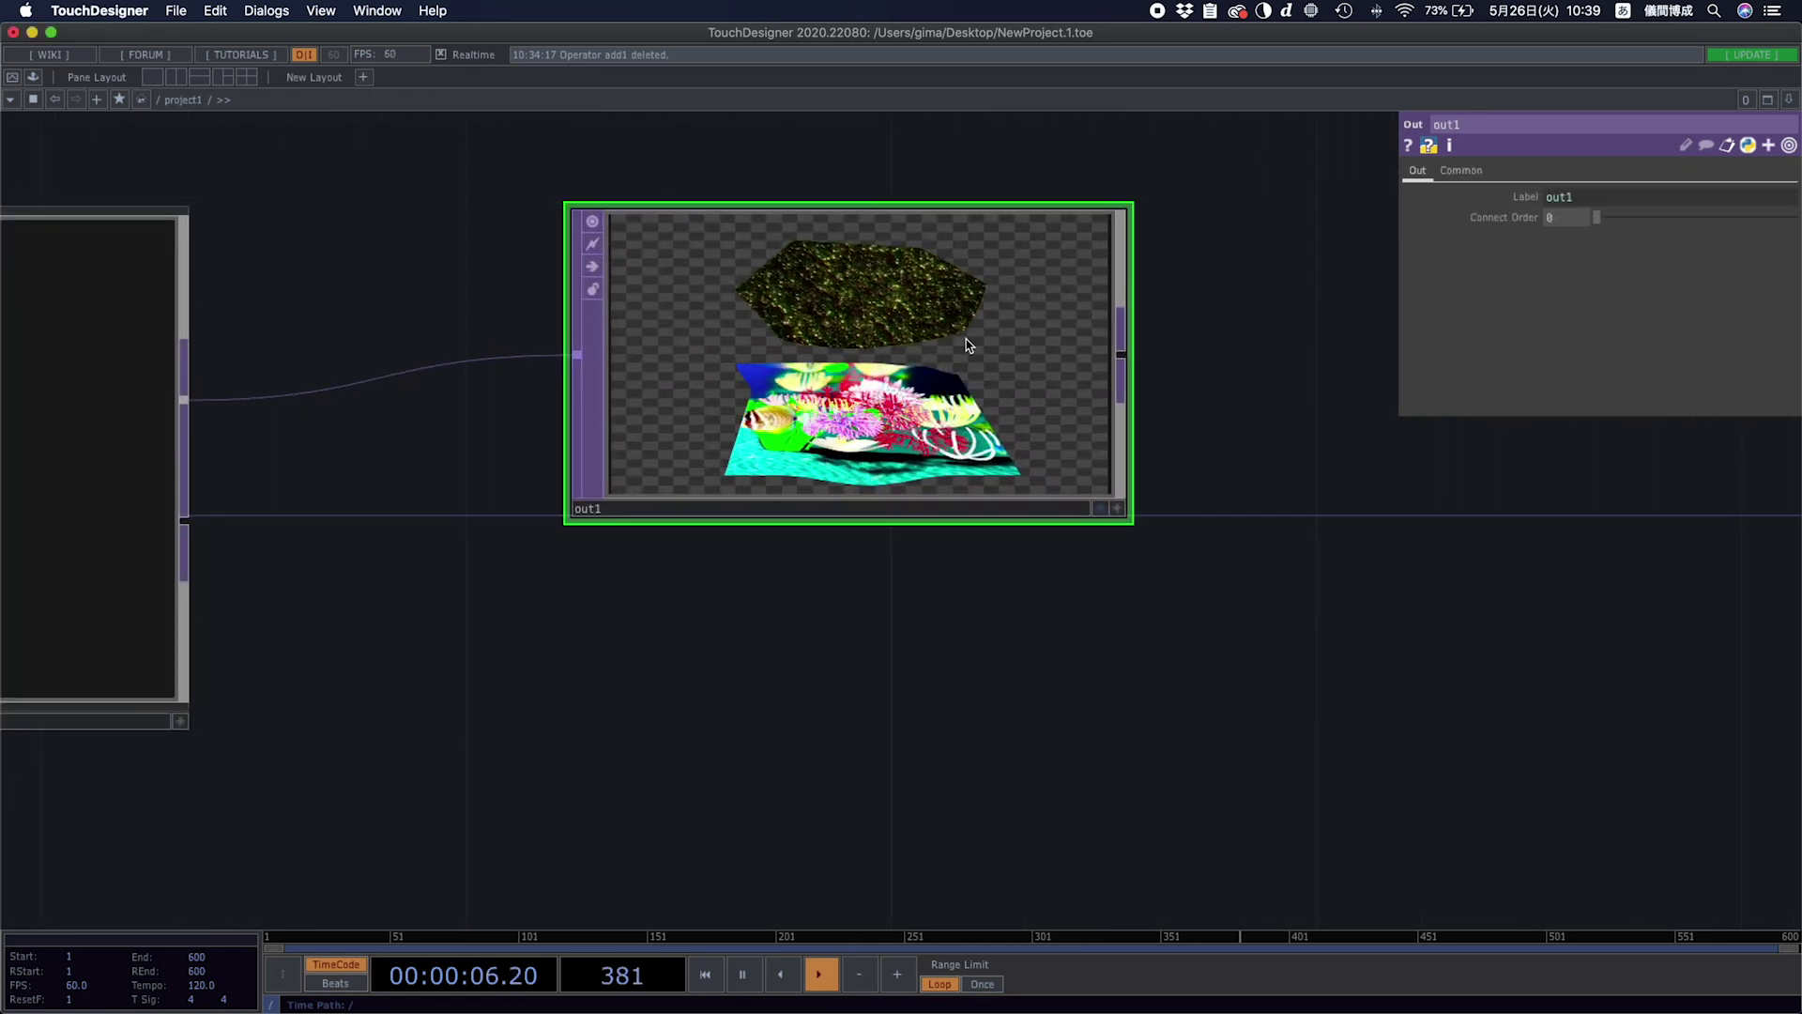
Delete kantanMapper and its connected Out TOP from the network.
scroll(966, 340, "down", 5)
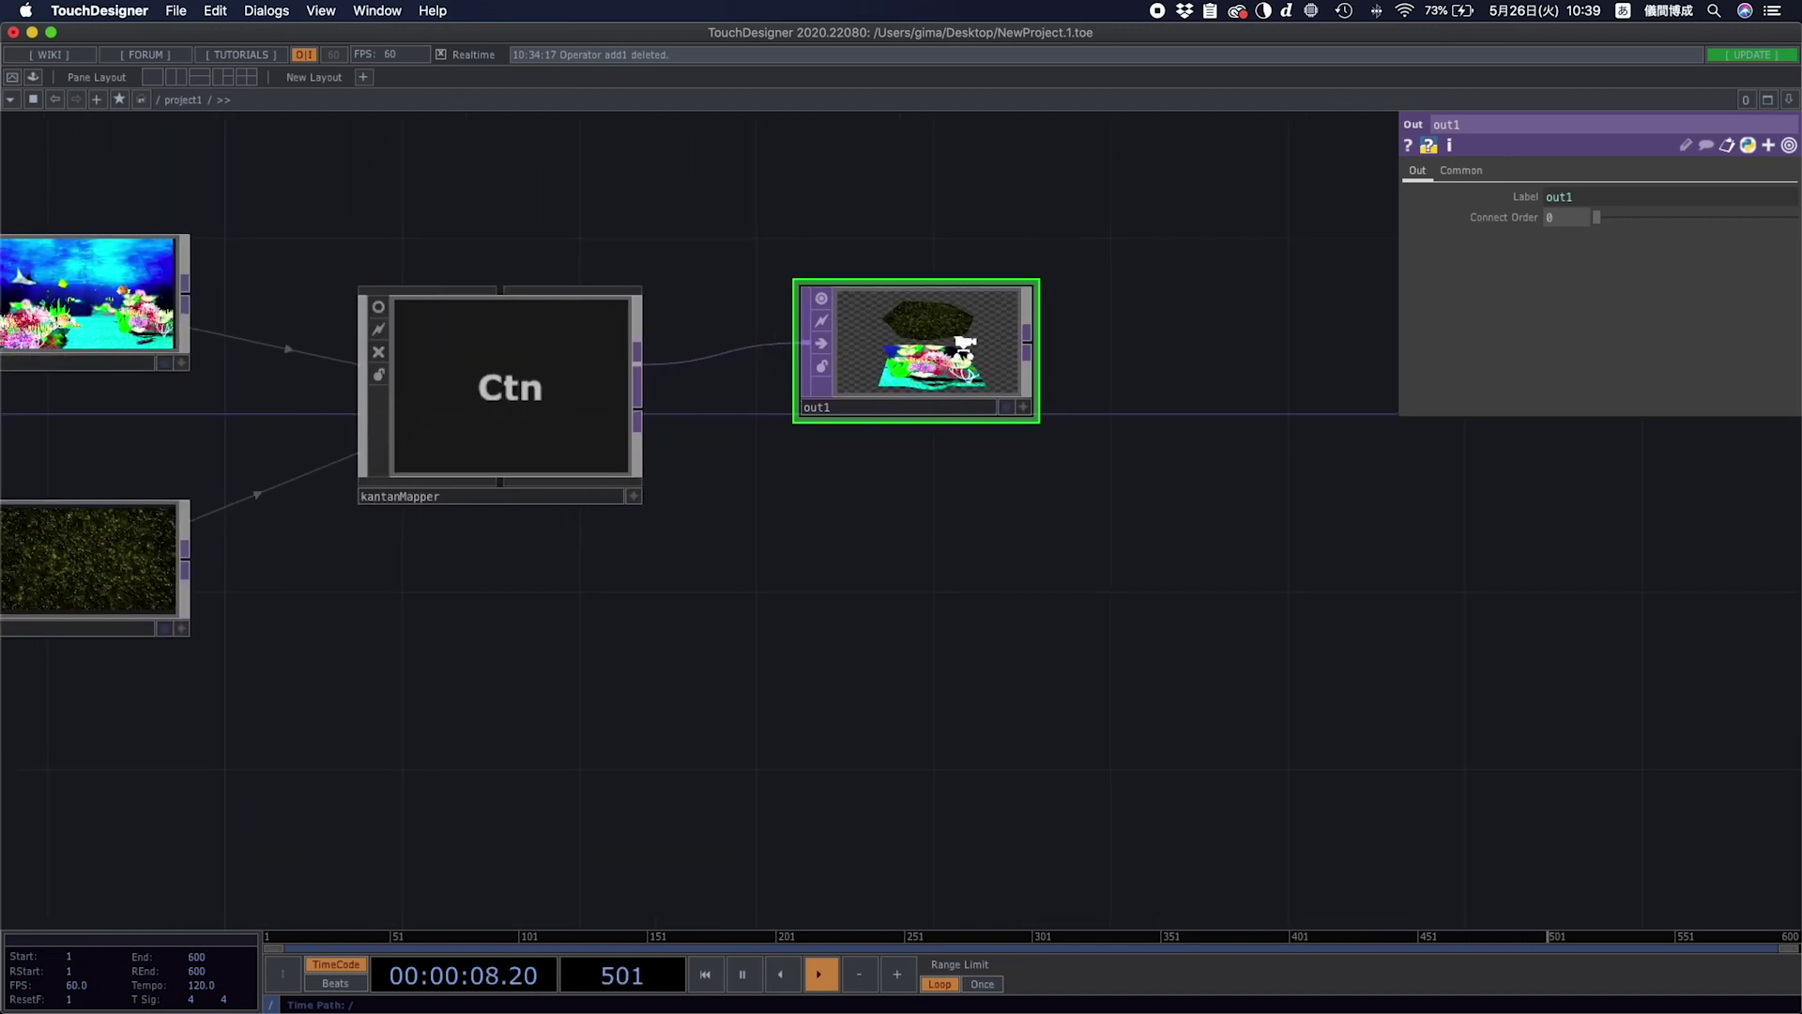
scroll(965, 343, "down", 2)
left_click_drag(776, 599, 838, 574)
left_click_drag(648, 420, 644, 342)
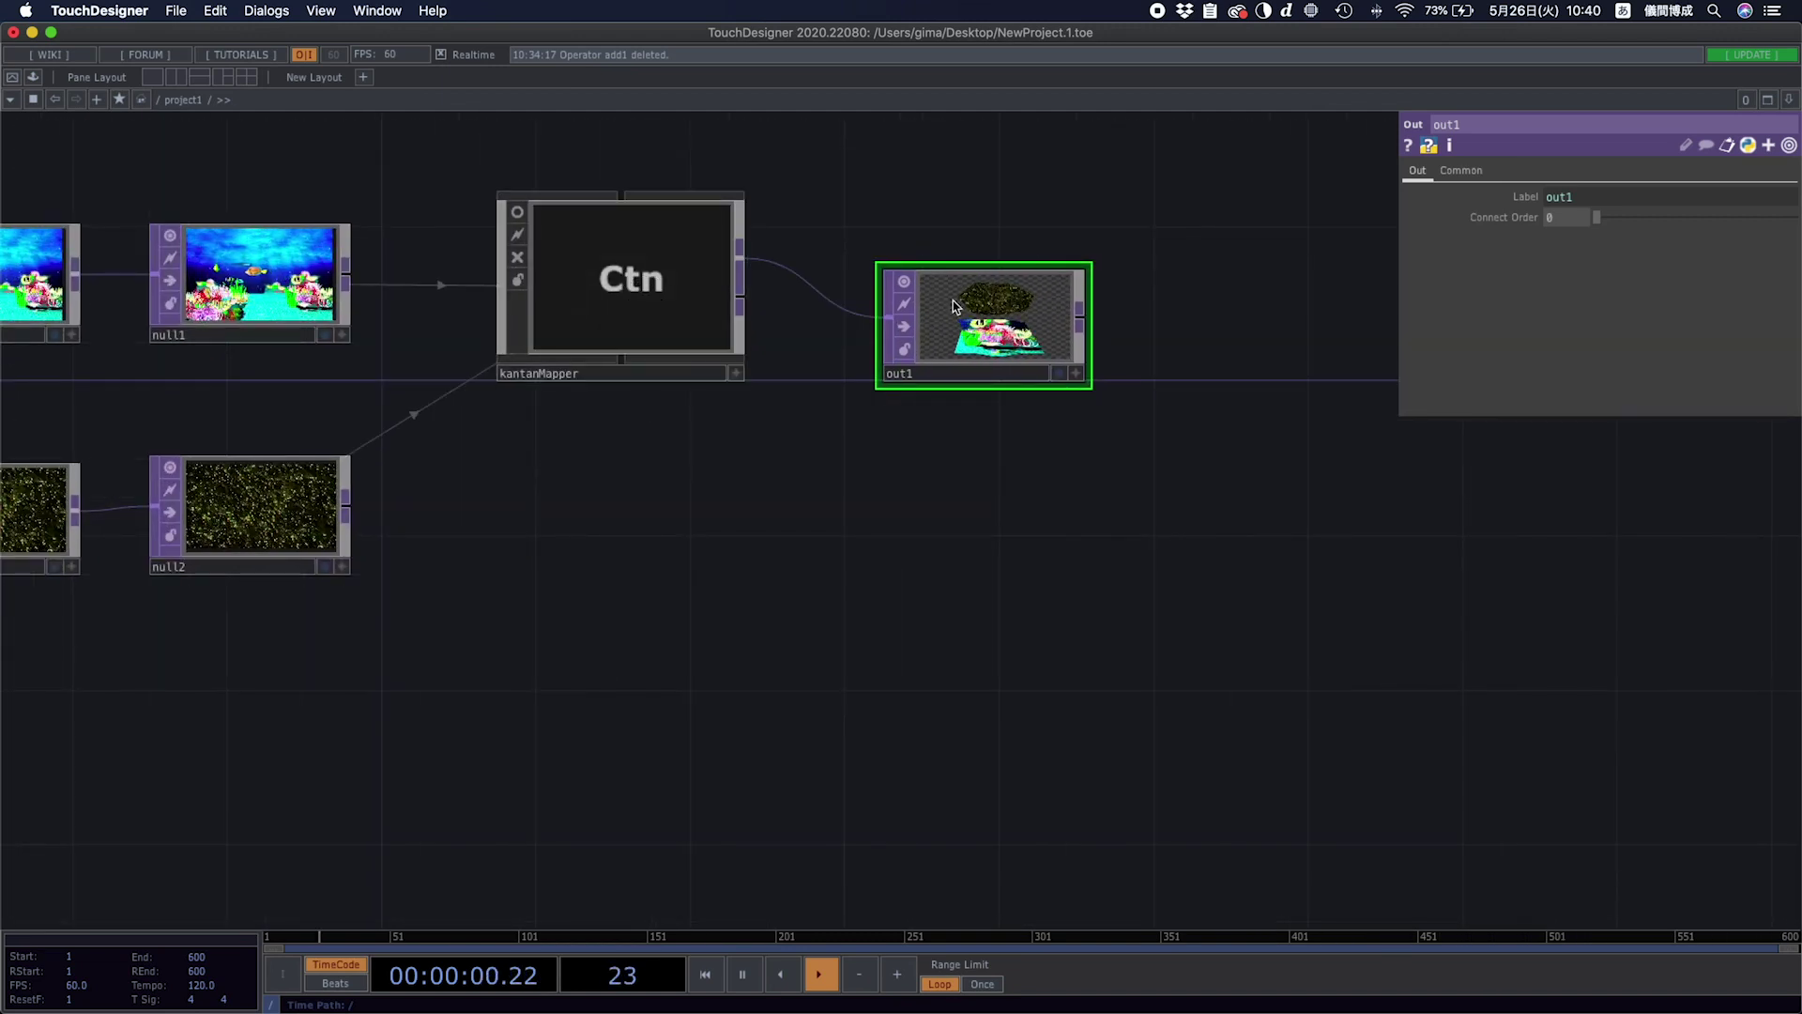
right_click_drag(649, 507, 1040, 285)
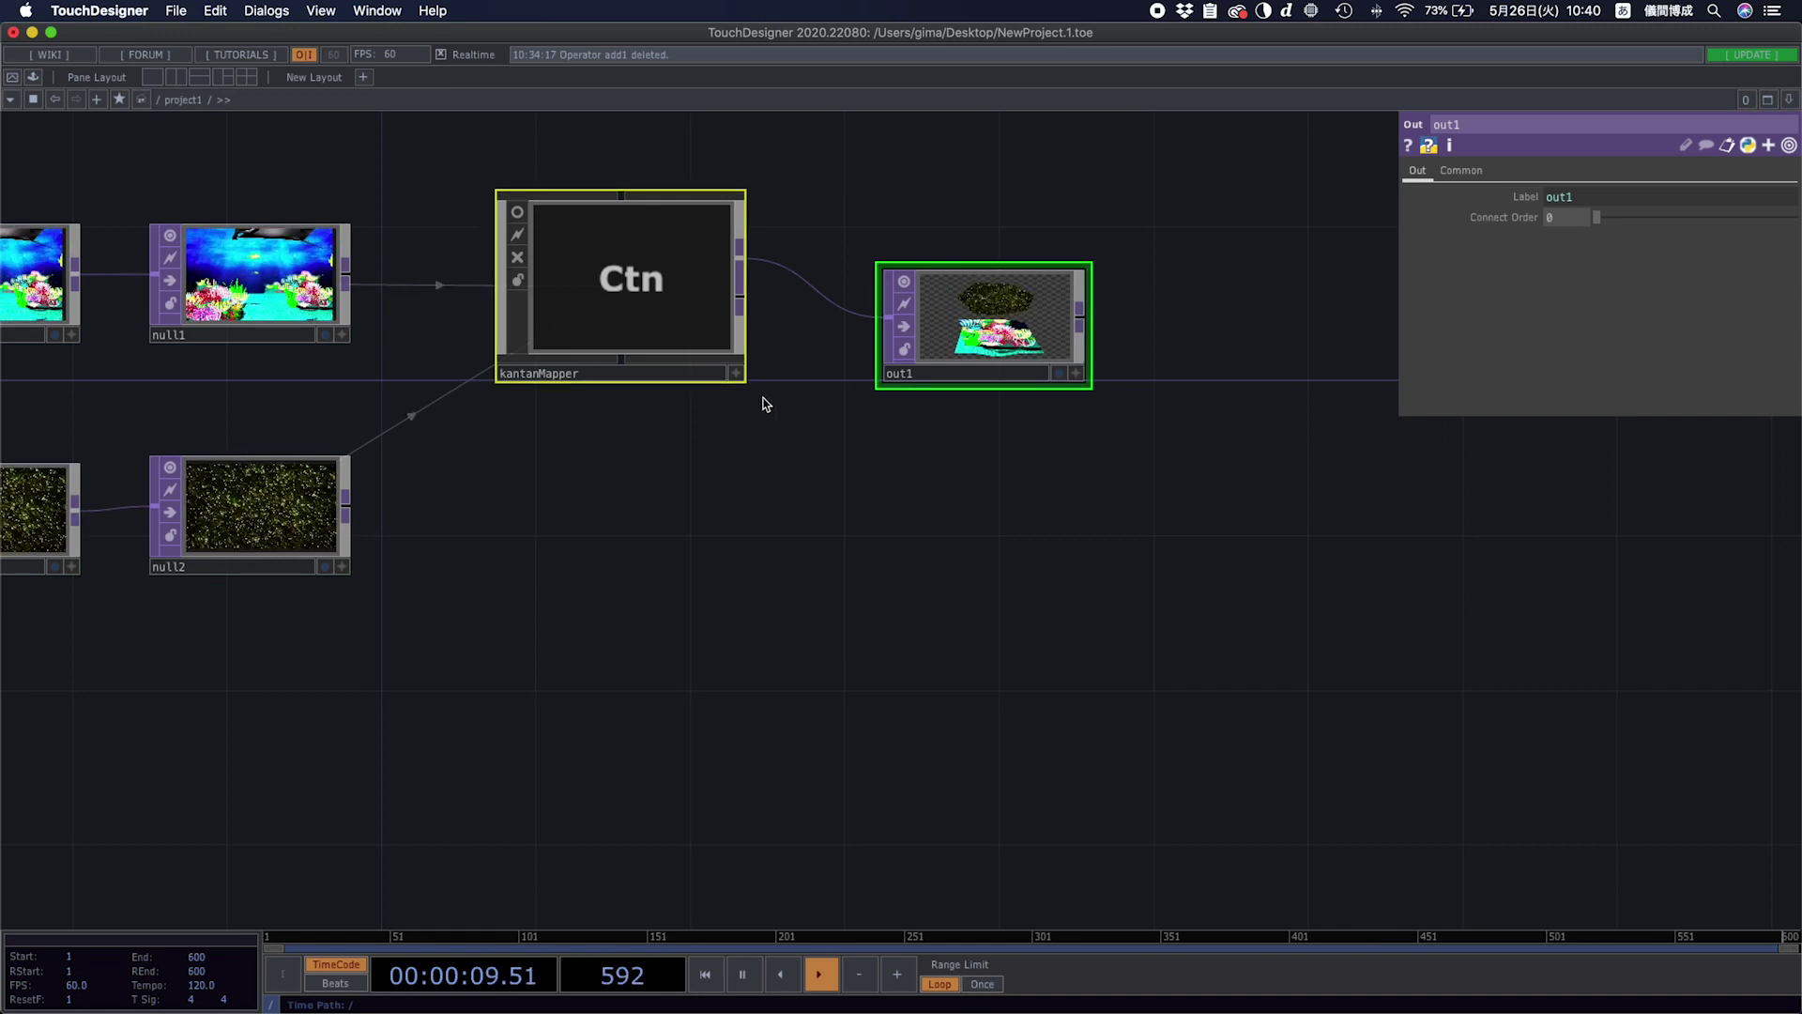
key("Delete")
Add a Syphon Spout Out TOP in the space beside null1 and null2.
scroll(676, 491, "up", 3)
right_click(602, 424)
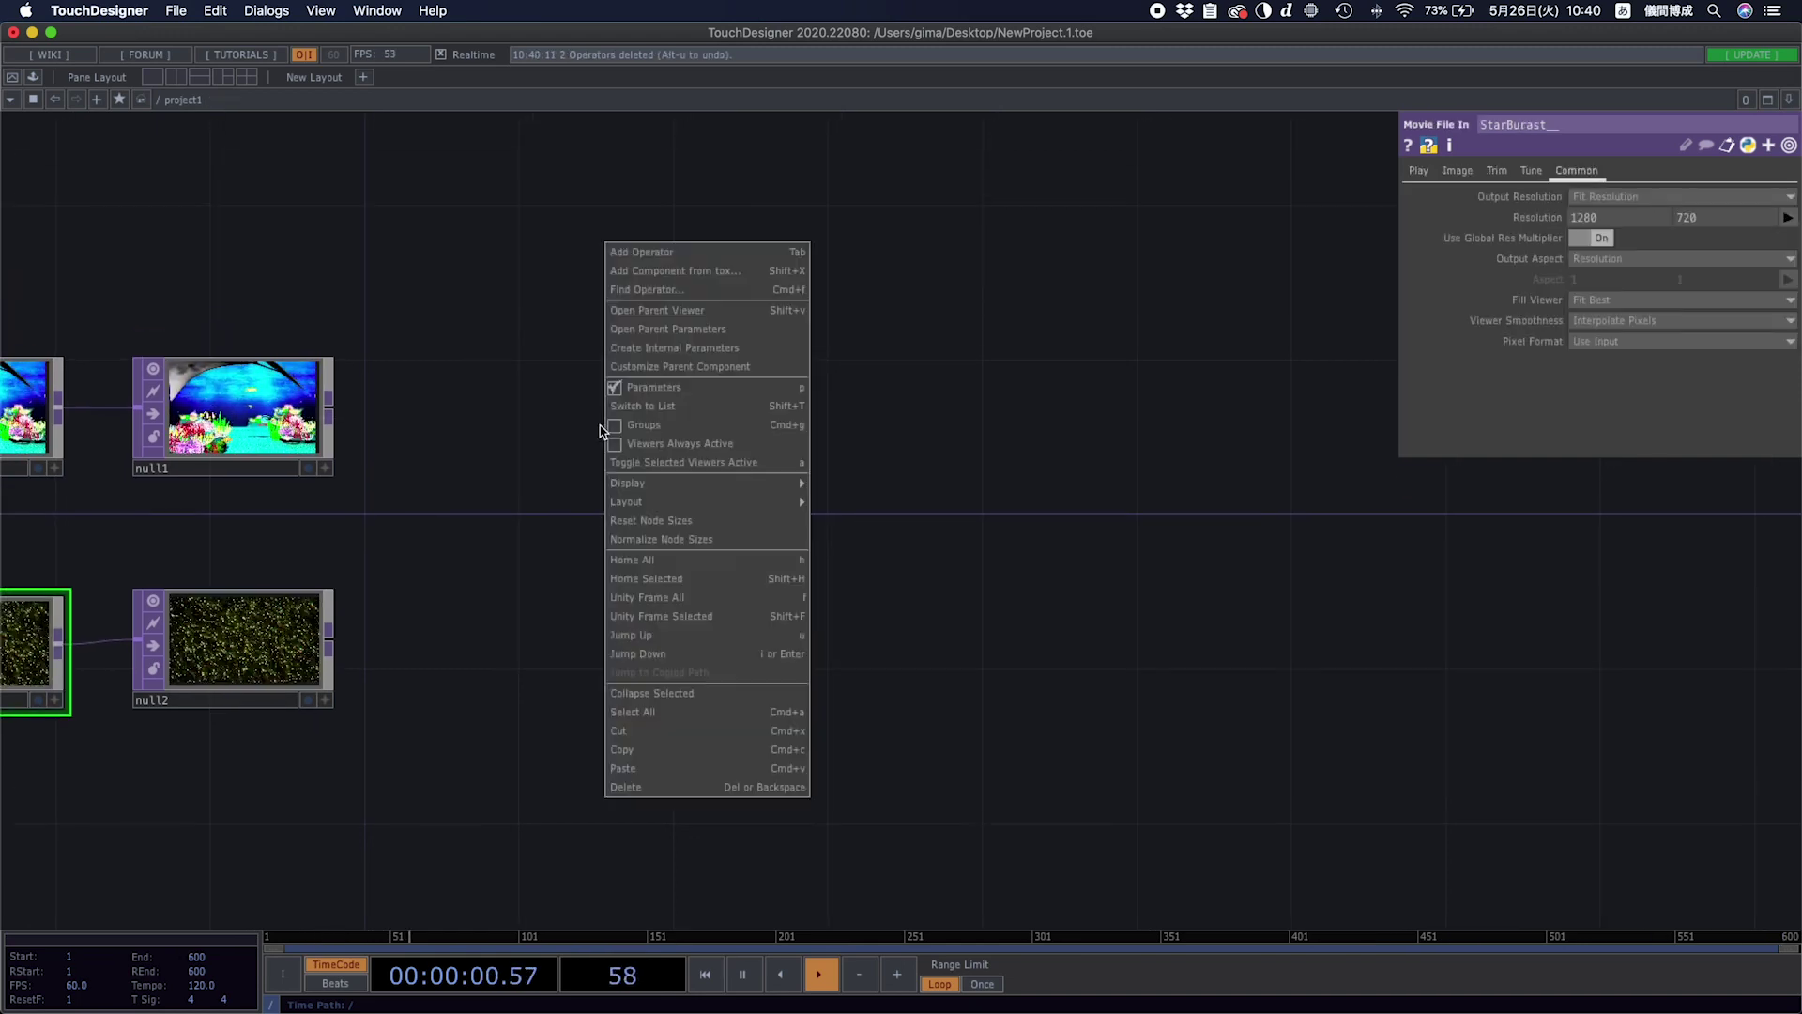
left_click(643, 256)
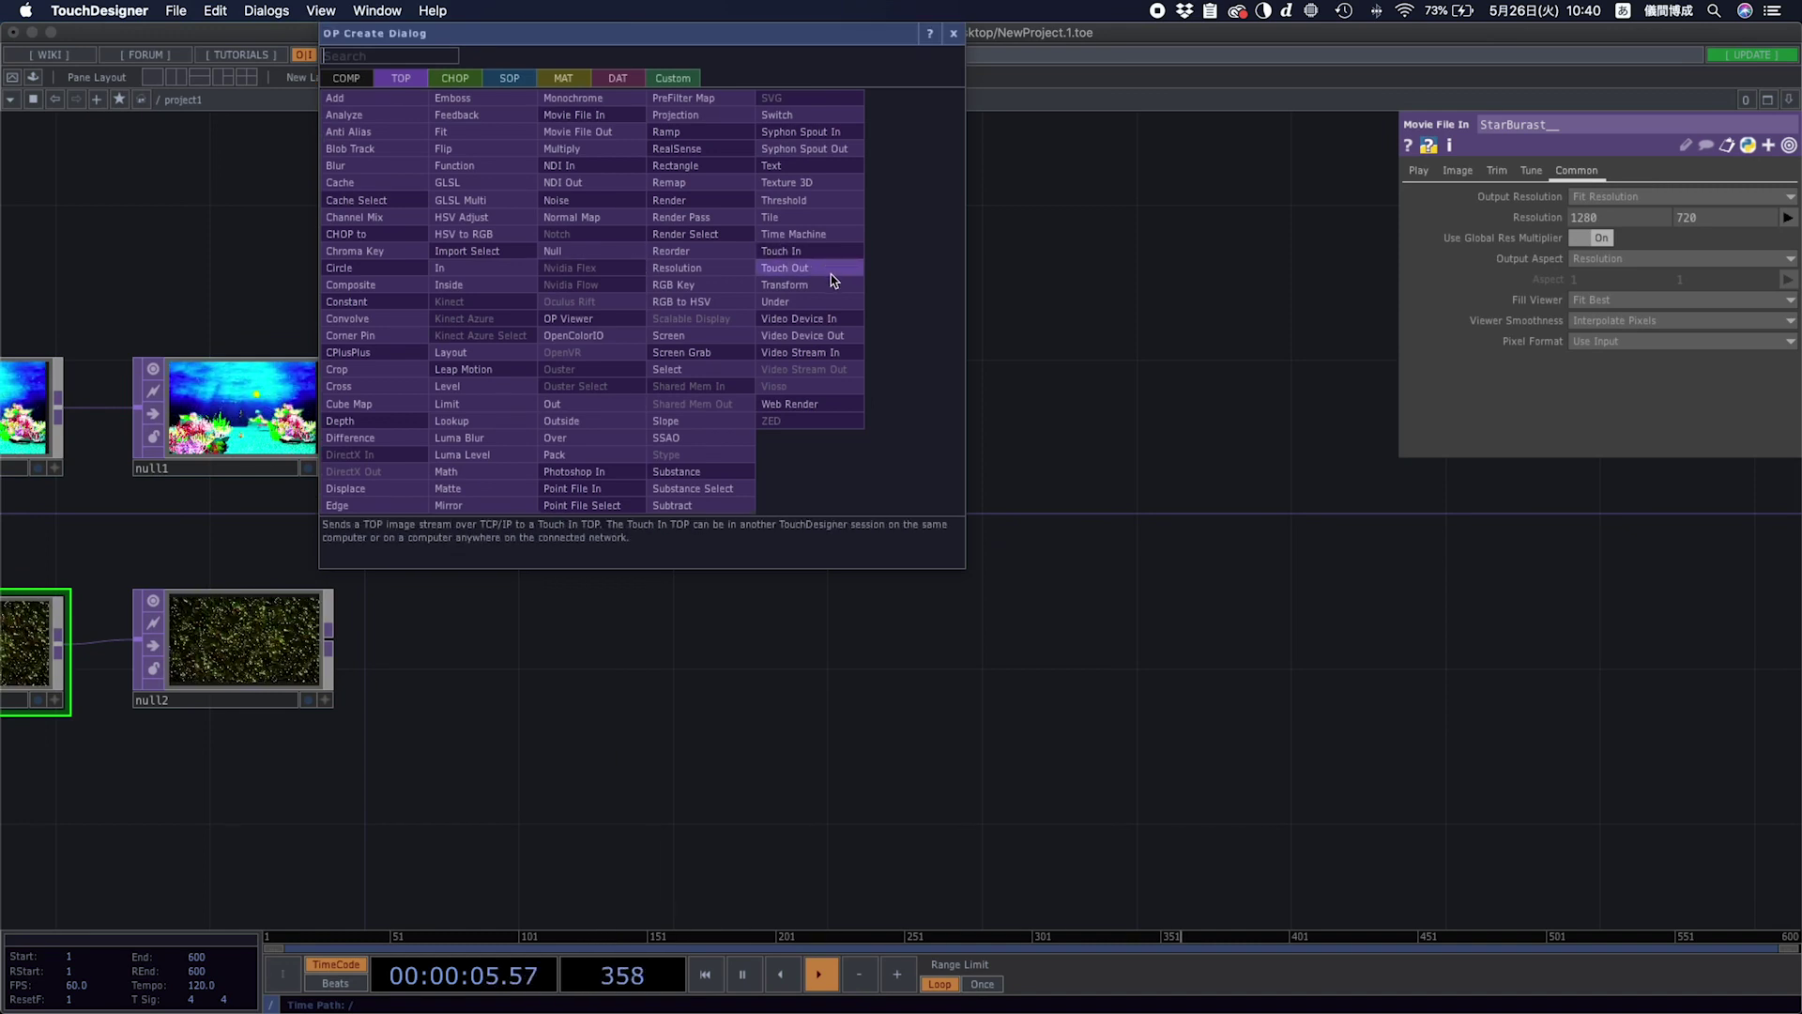
left_click(827, 155)
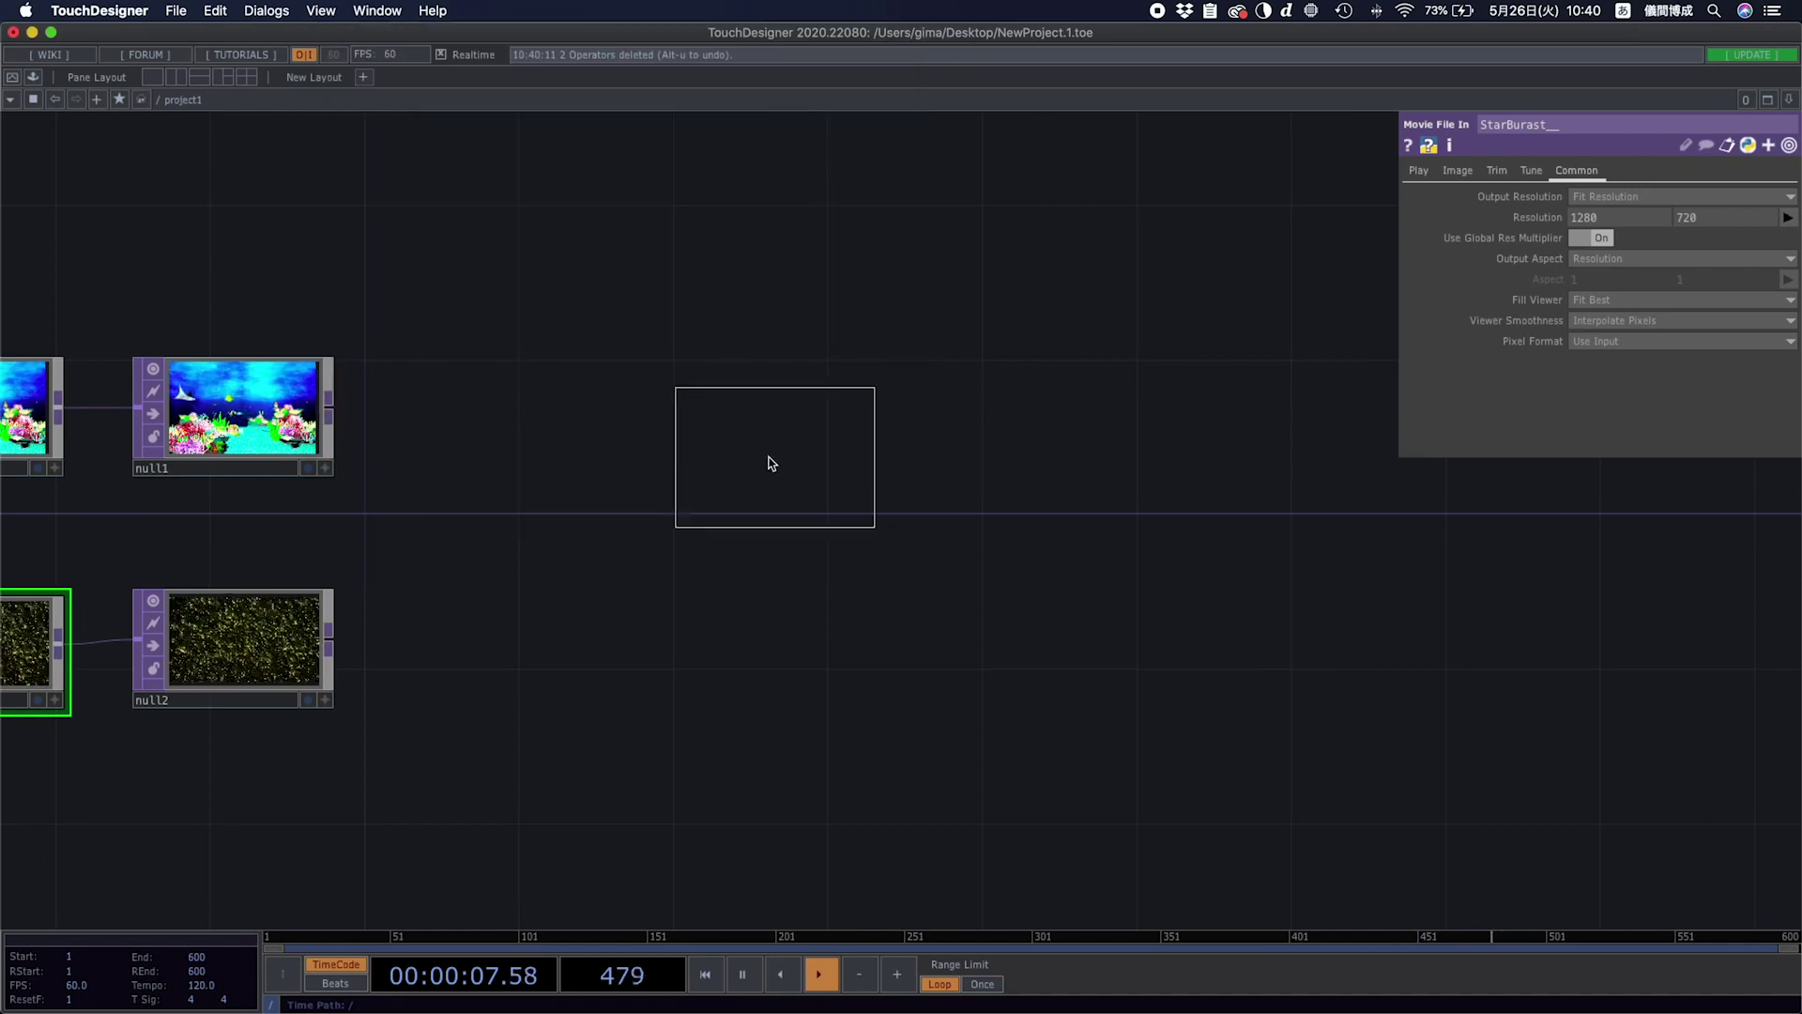
left_click(585, 394)
left_click_drag(781, 596, 1075, 580)
left_click_drag(831, 410, 831, 489)
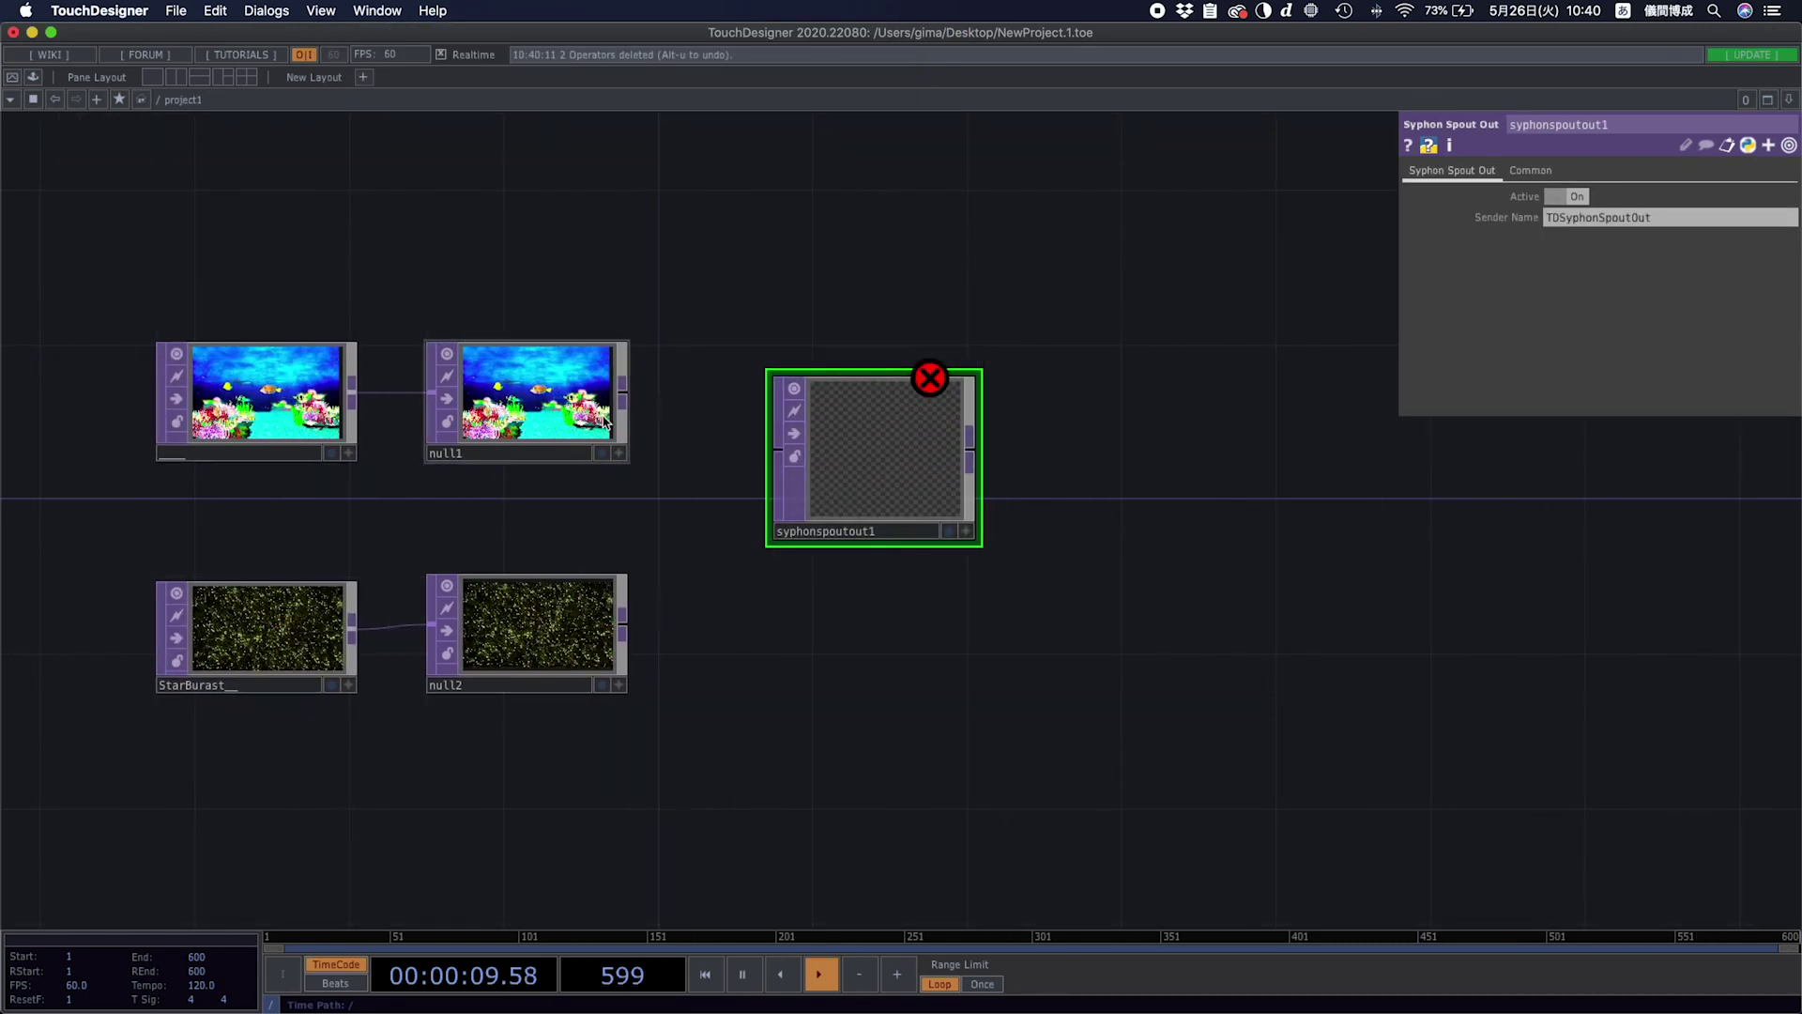
Connect null1 to the Syphon Spout Out TOP and move that node closer to null1.
left_click_drag(742, 447, 776, 449)
left_click_drag(871, 482, 832, 442)
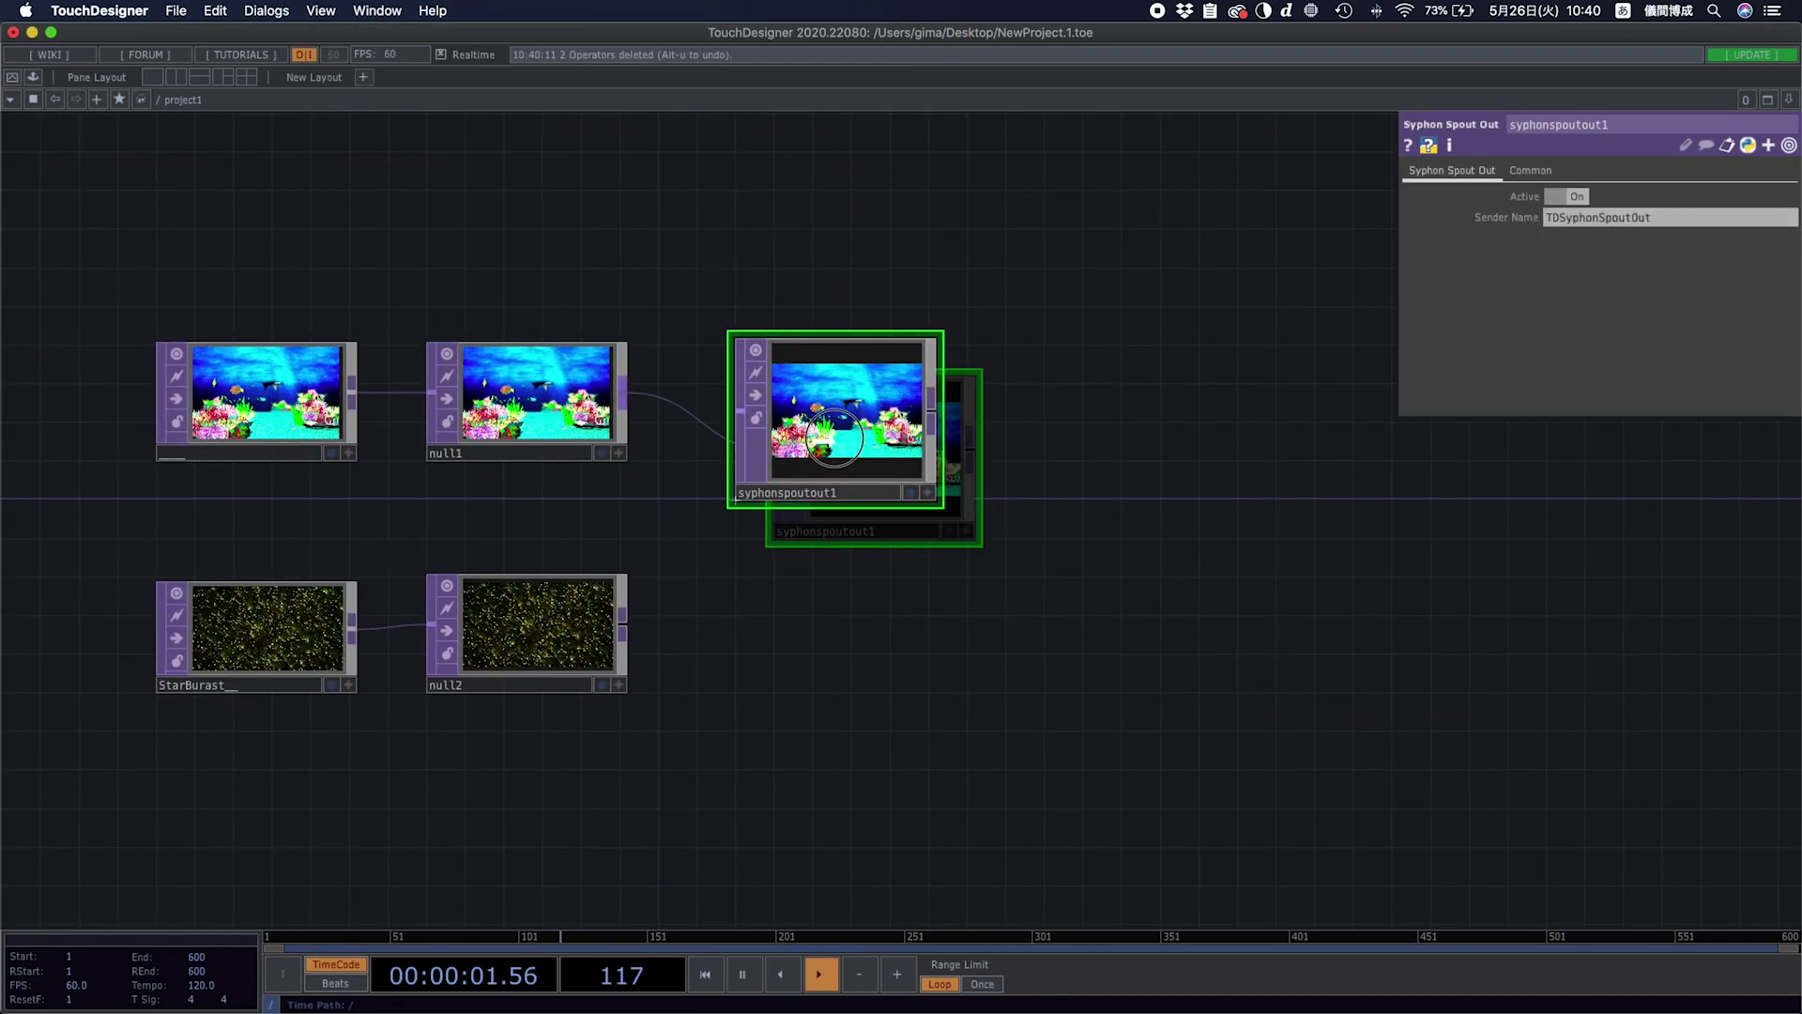
left_click_drag(820, 543, 708, 515)
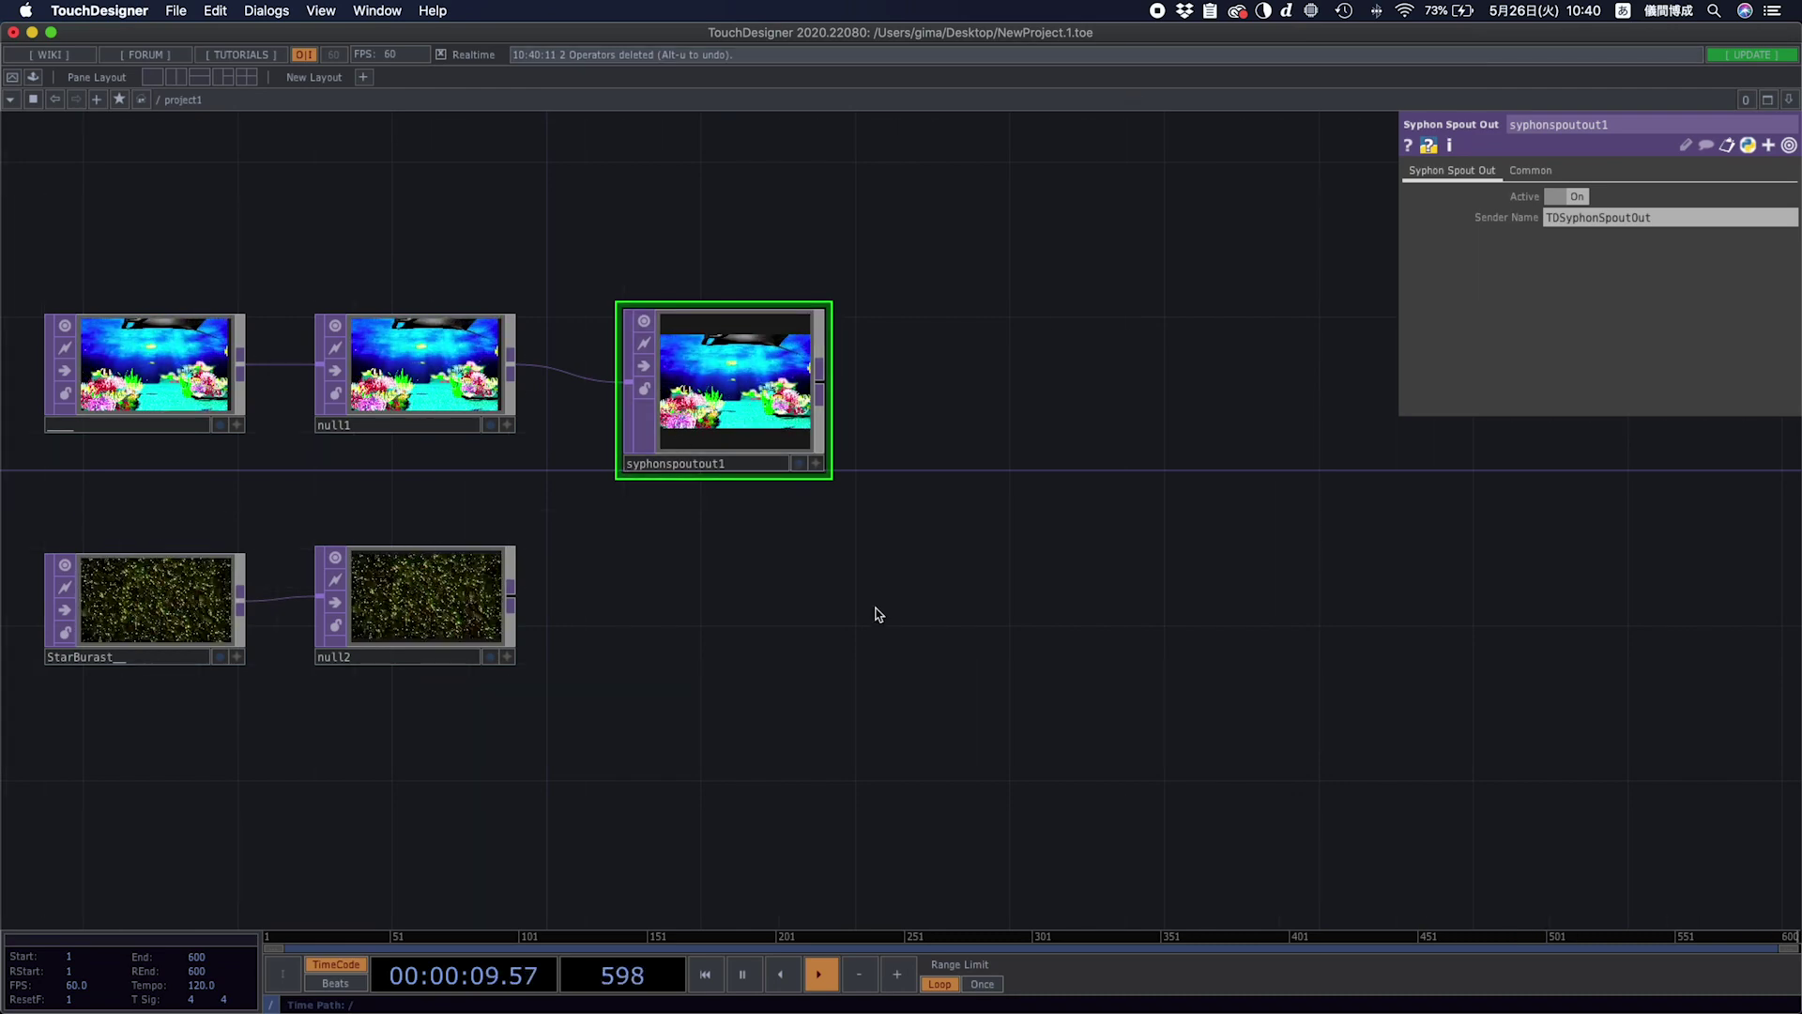
Switch to MadMapper, dismiss its update notice, and position its window over the TouchDesigner network.
mouse_move(929, 997)
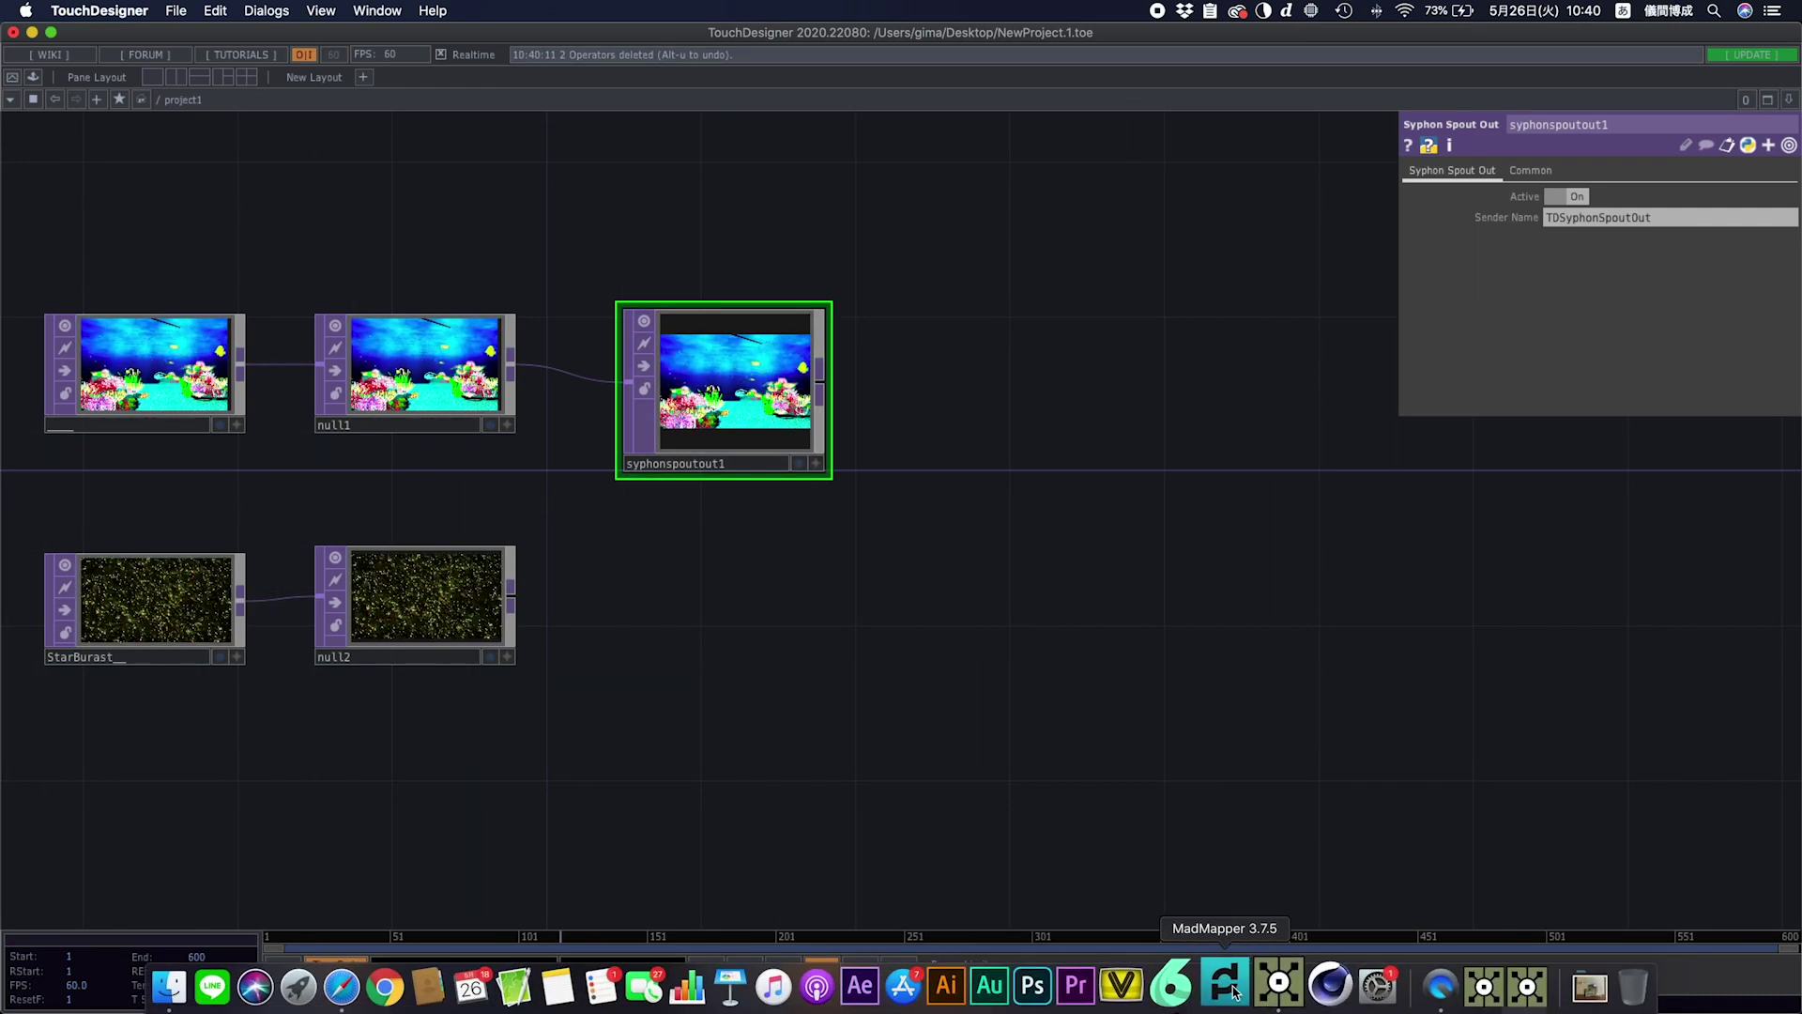
left_click(1225, 985)
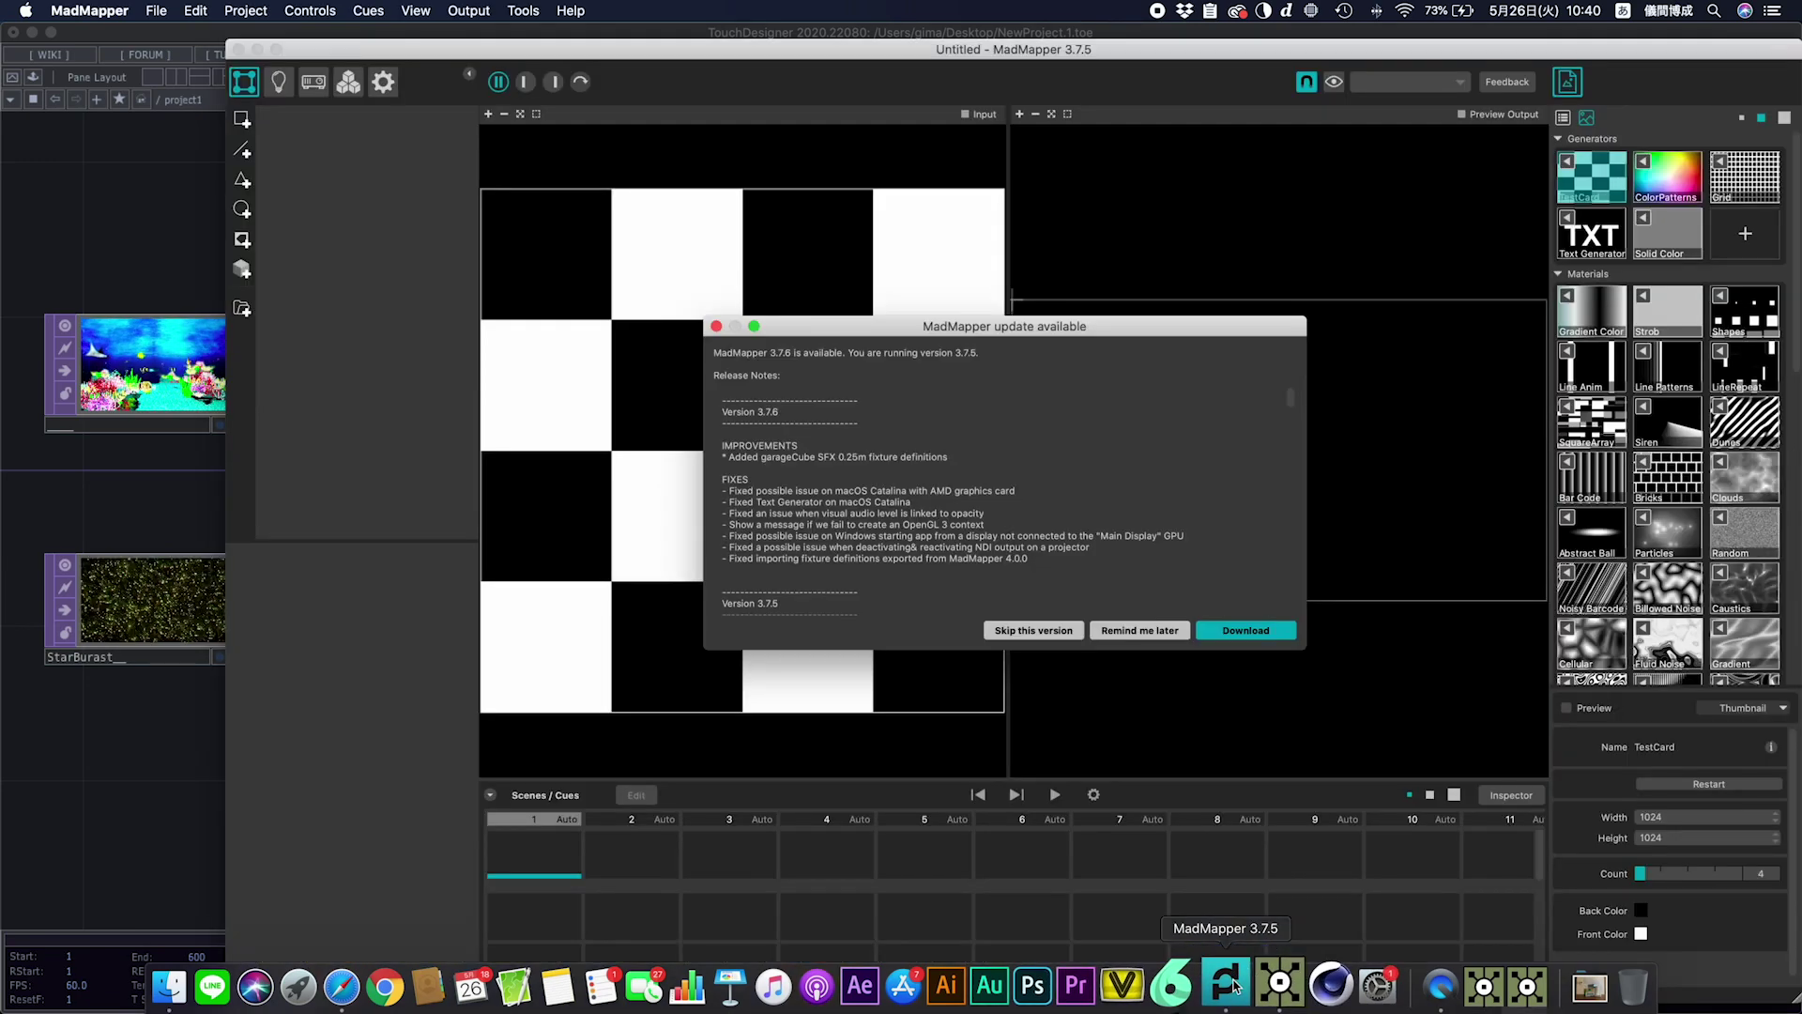
left_click(717, 327)
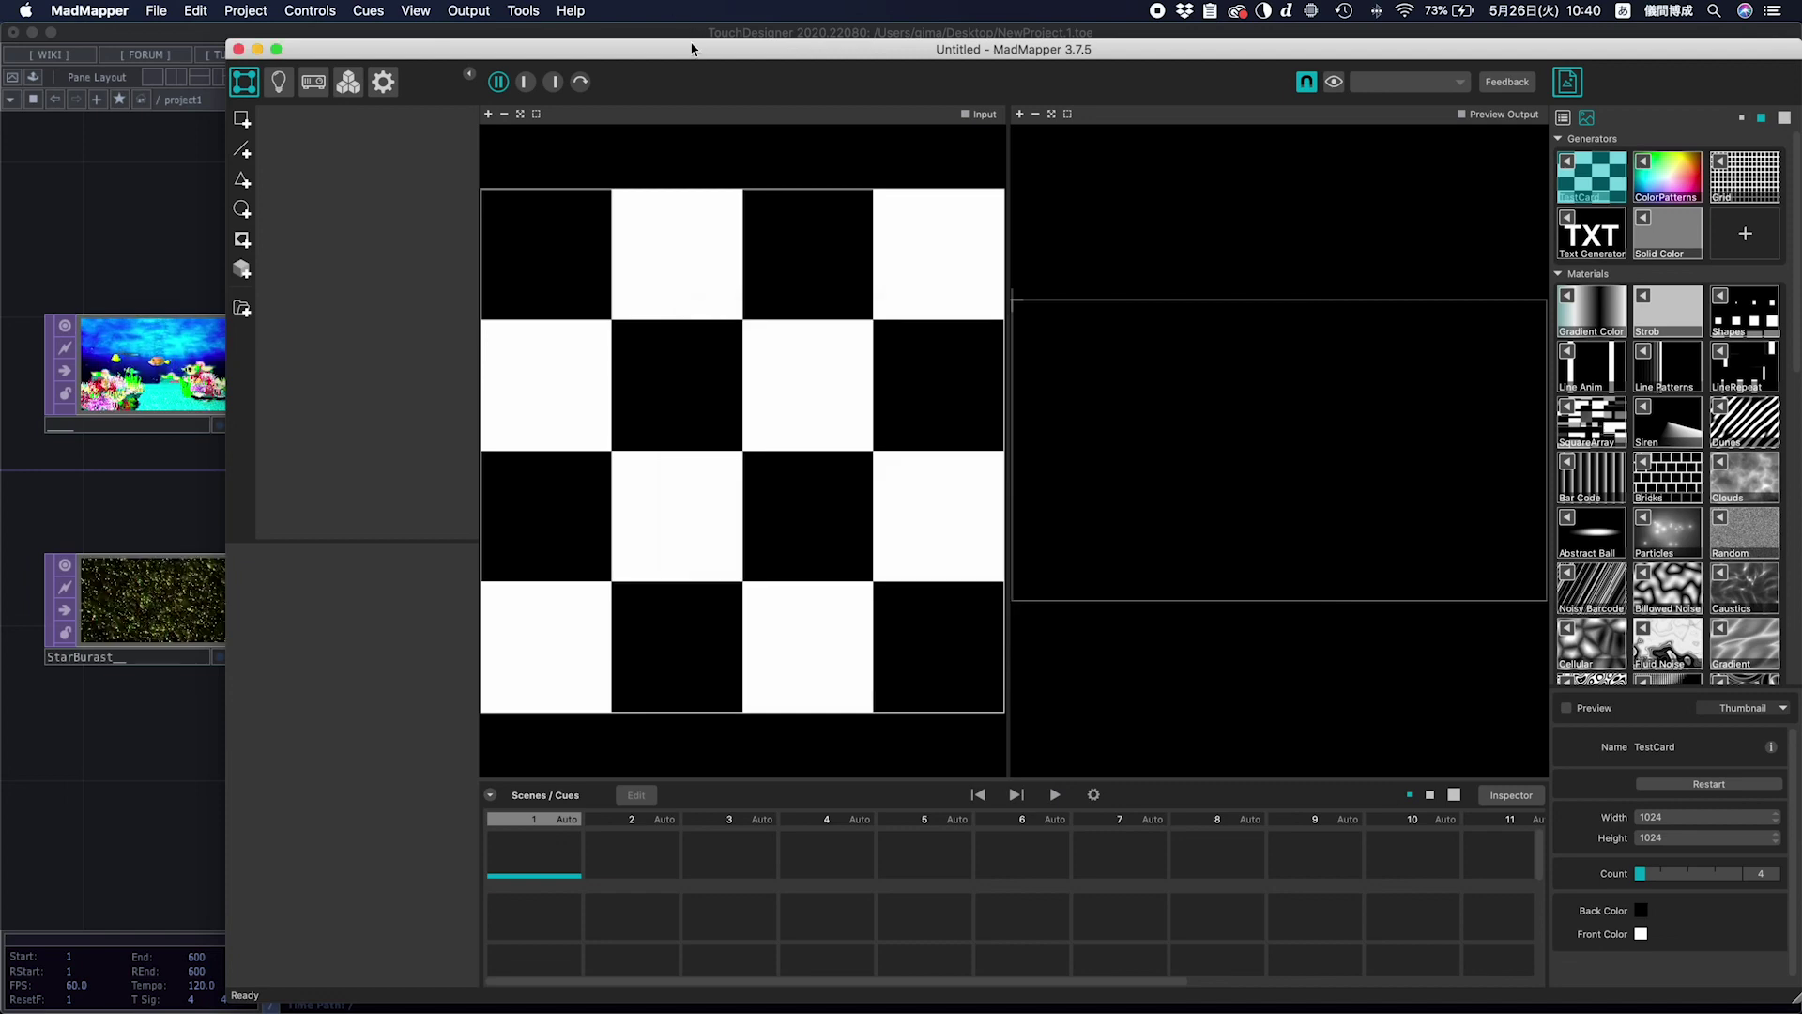
left_click_drag(691, 48, 564, 32)
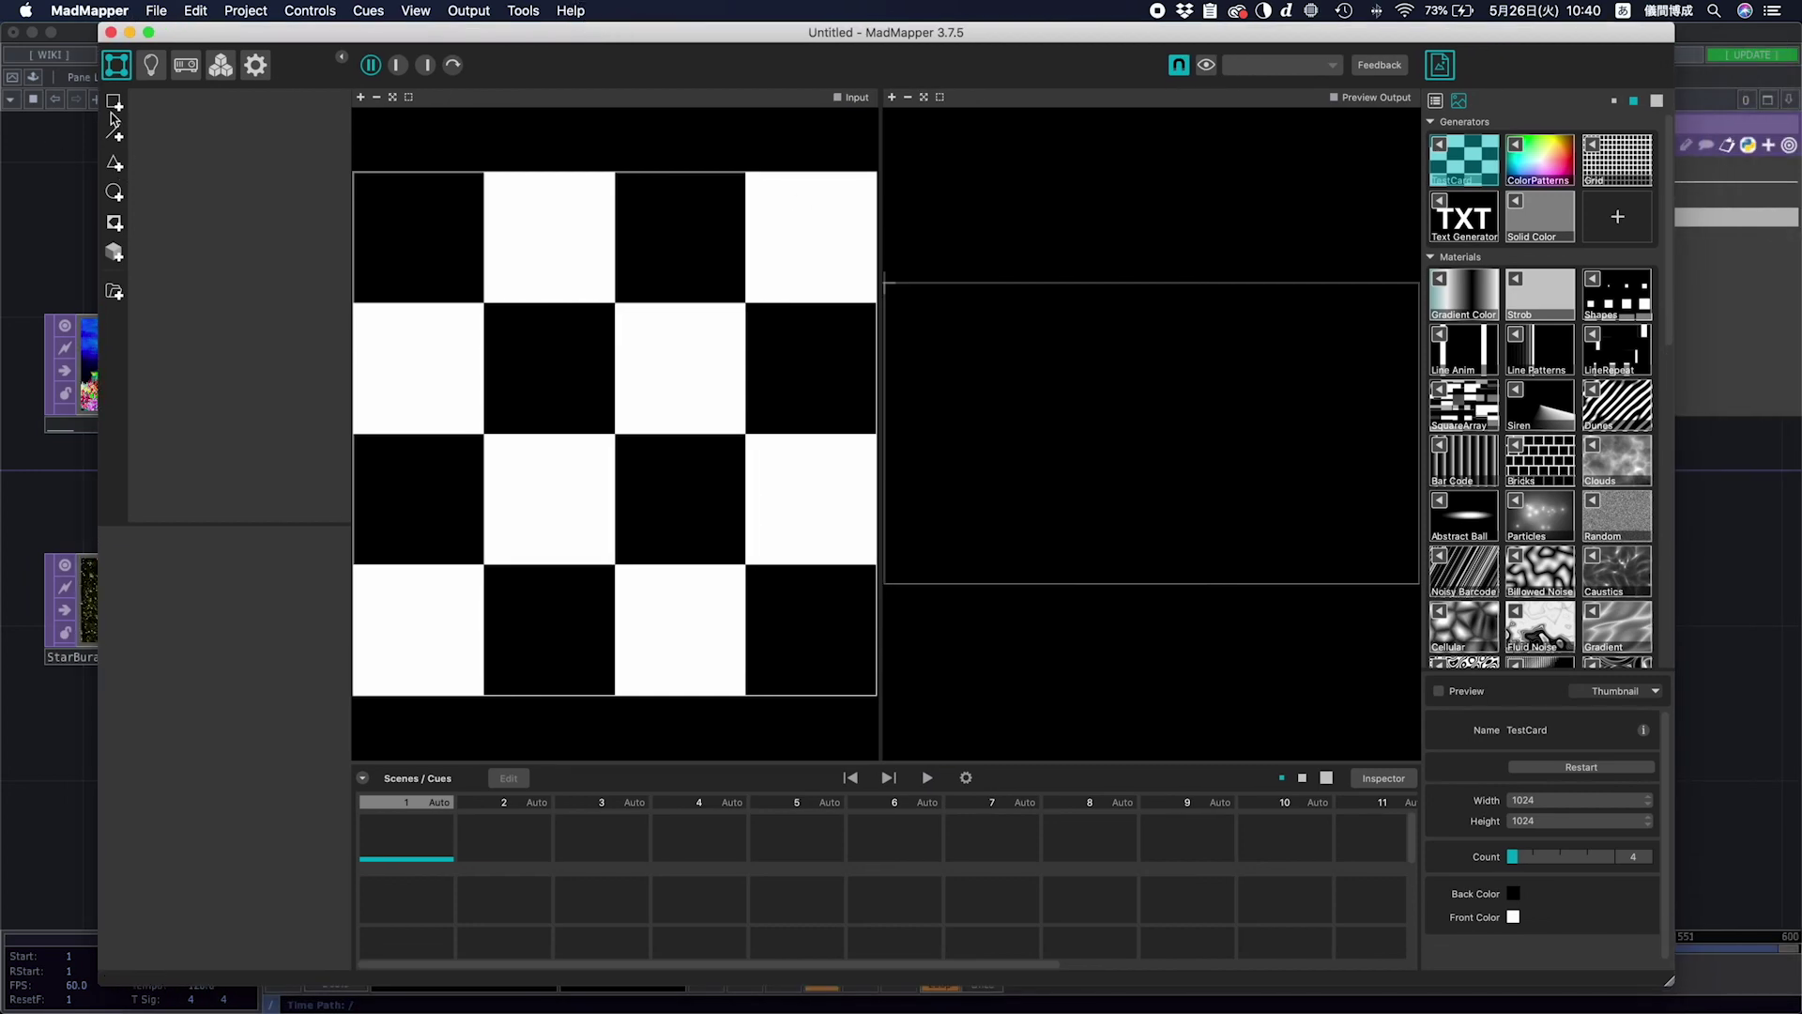
left_click_drag(230, 40, 575, 524)
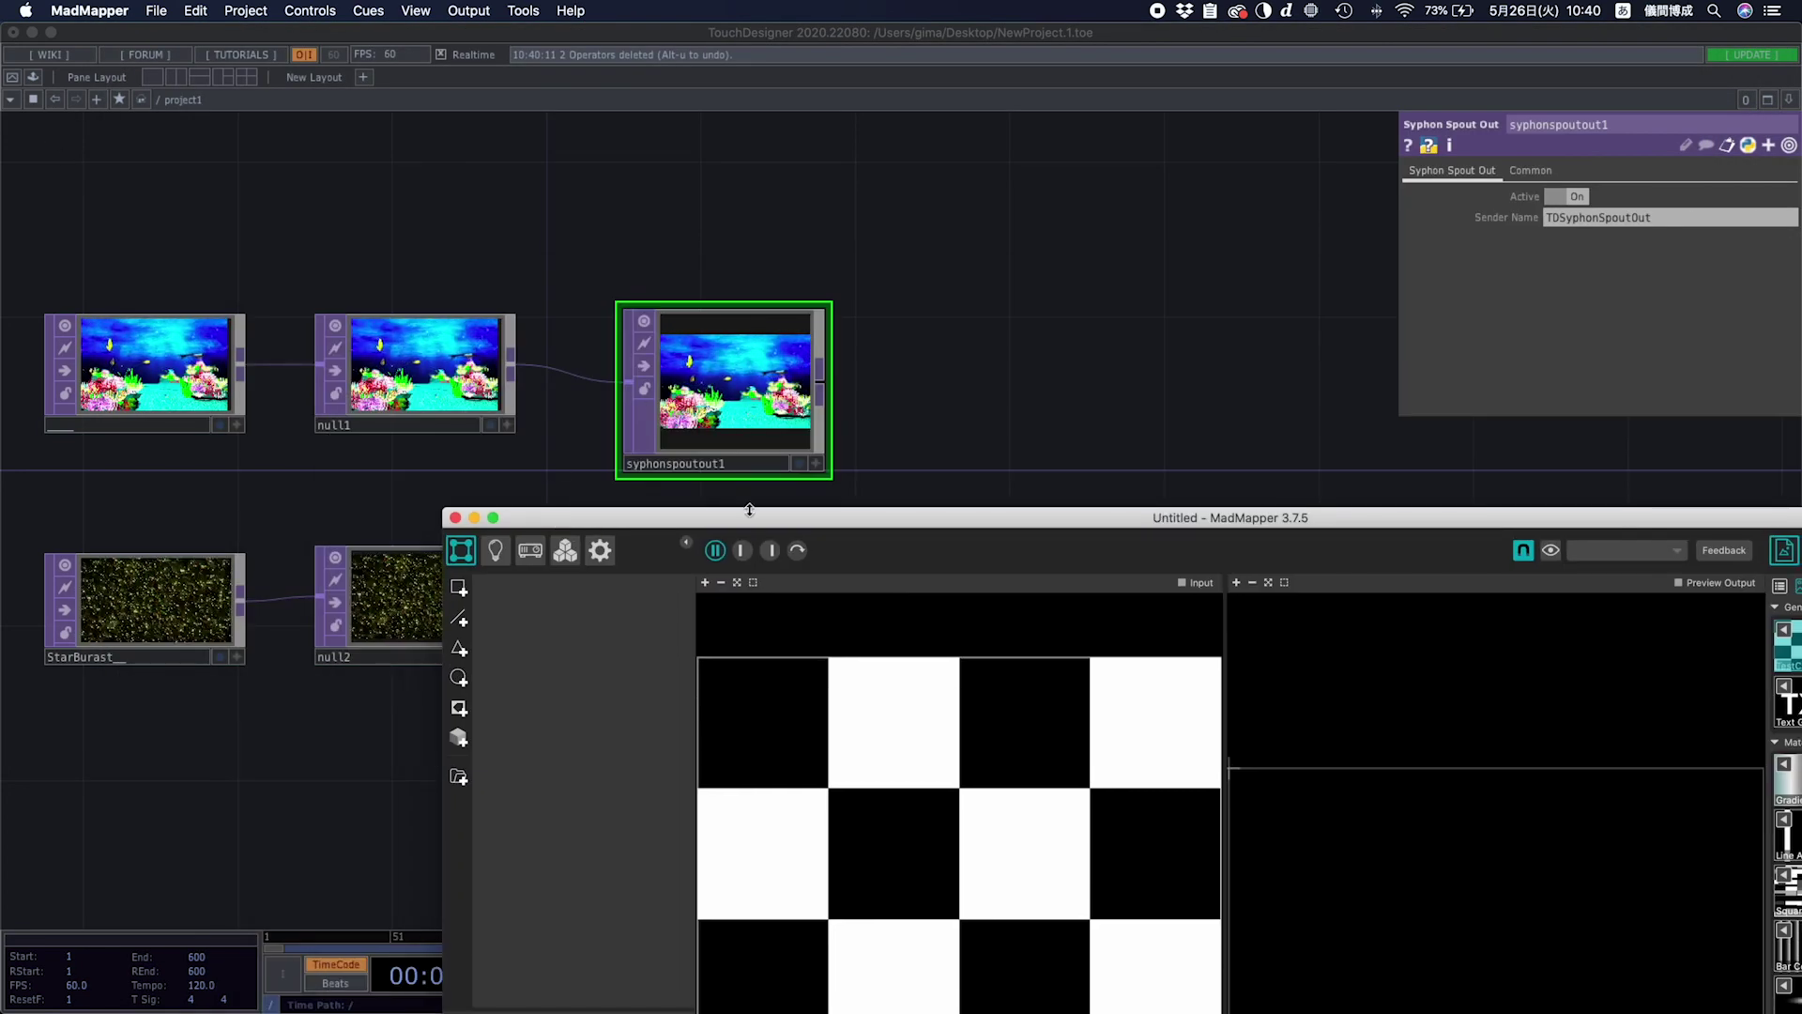
left_click_drag(749, 512, 403, 90)
Load the TouchDesigner Syphon source from the media library as the input image.
scroll(1550, 523, "down", 3)
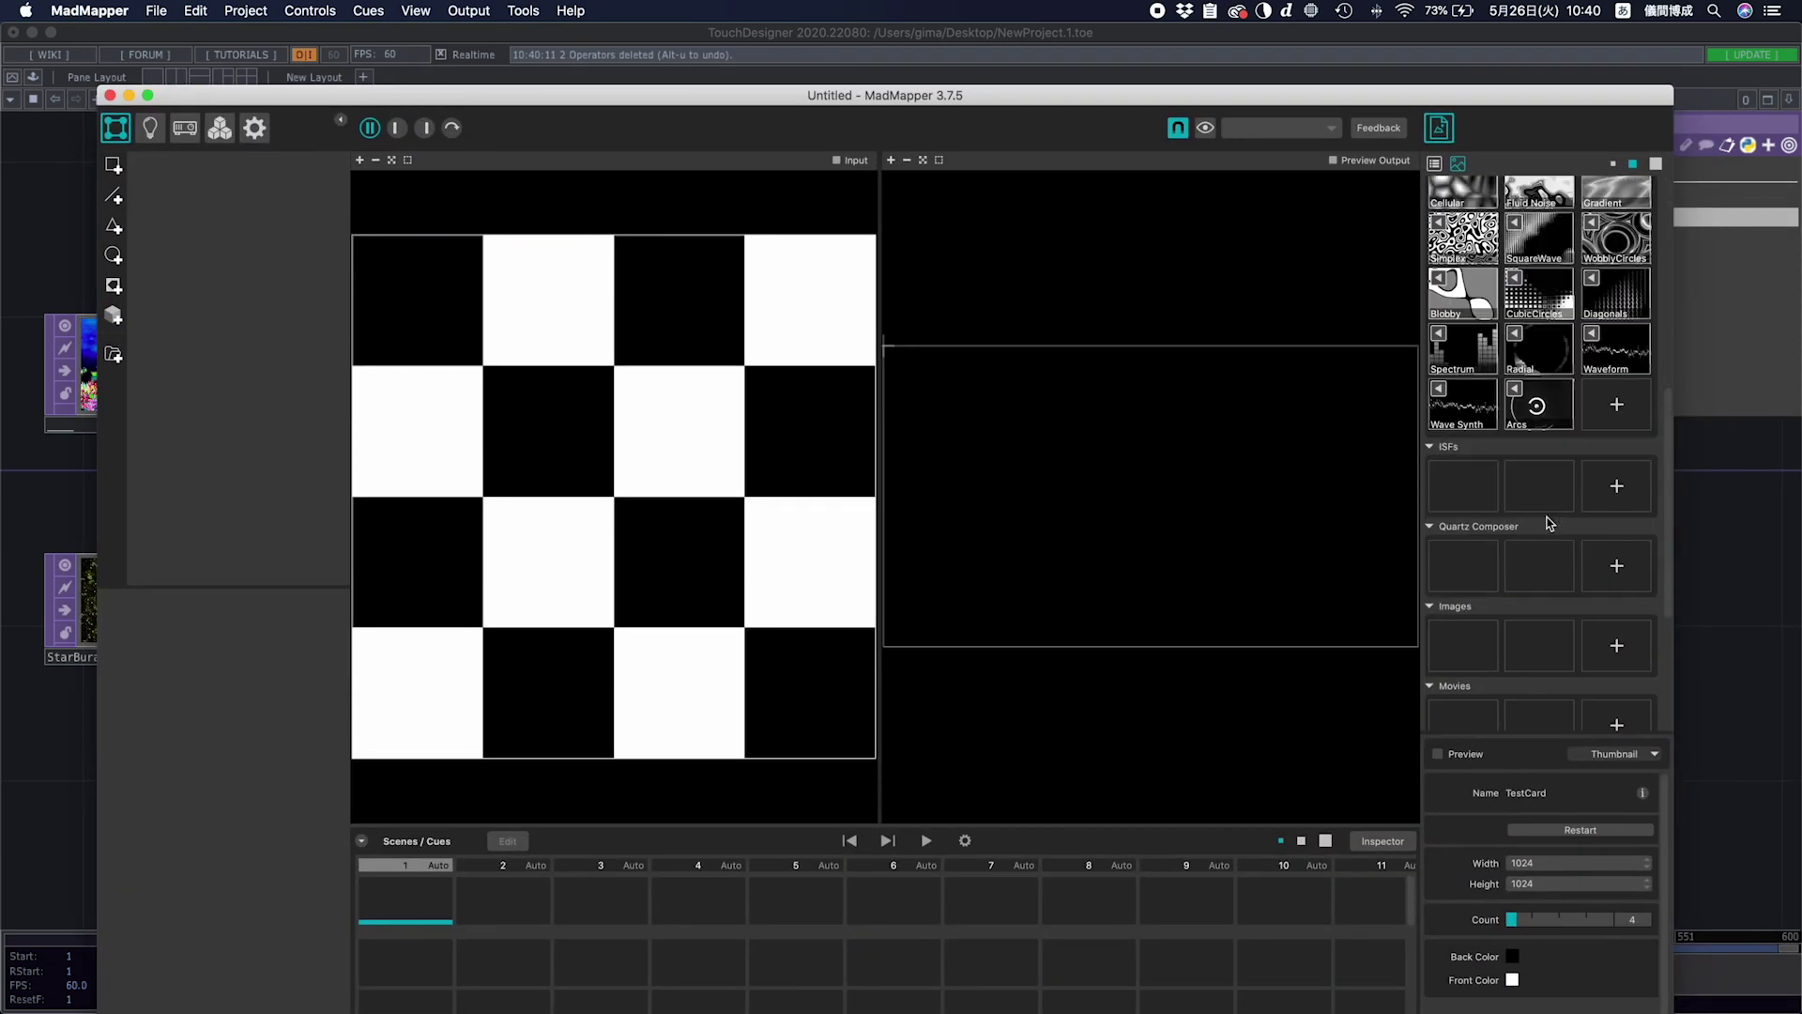
scroll(1550, 523, "down", 5)
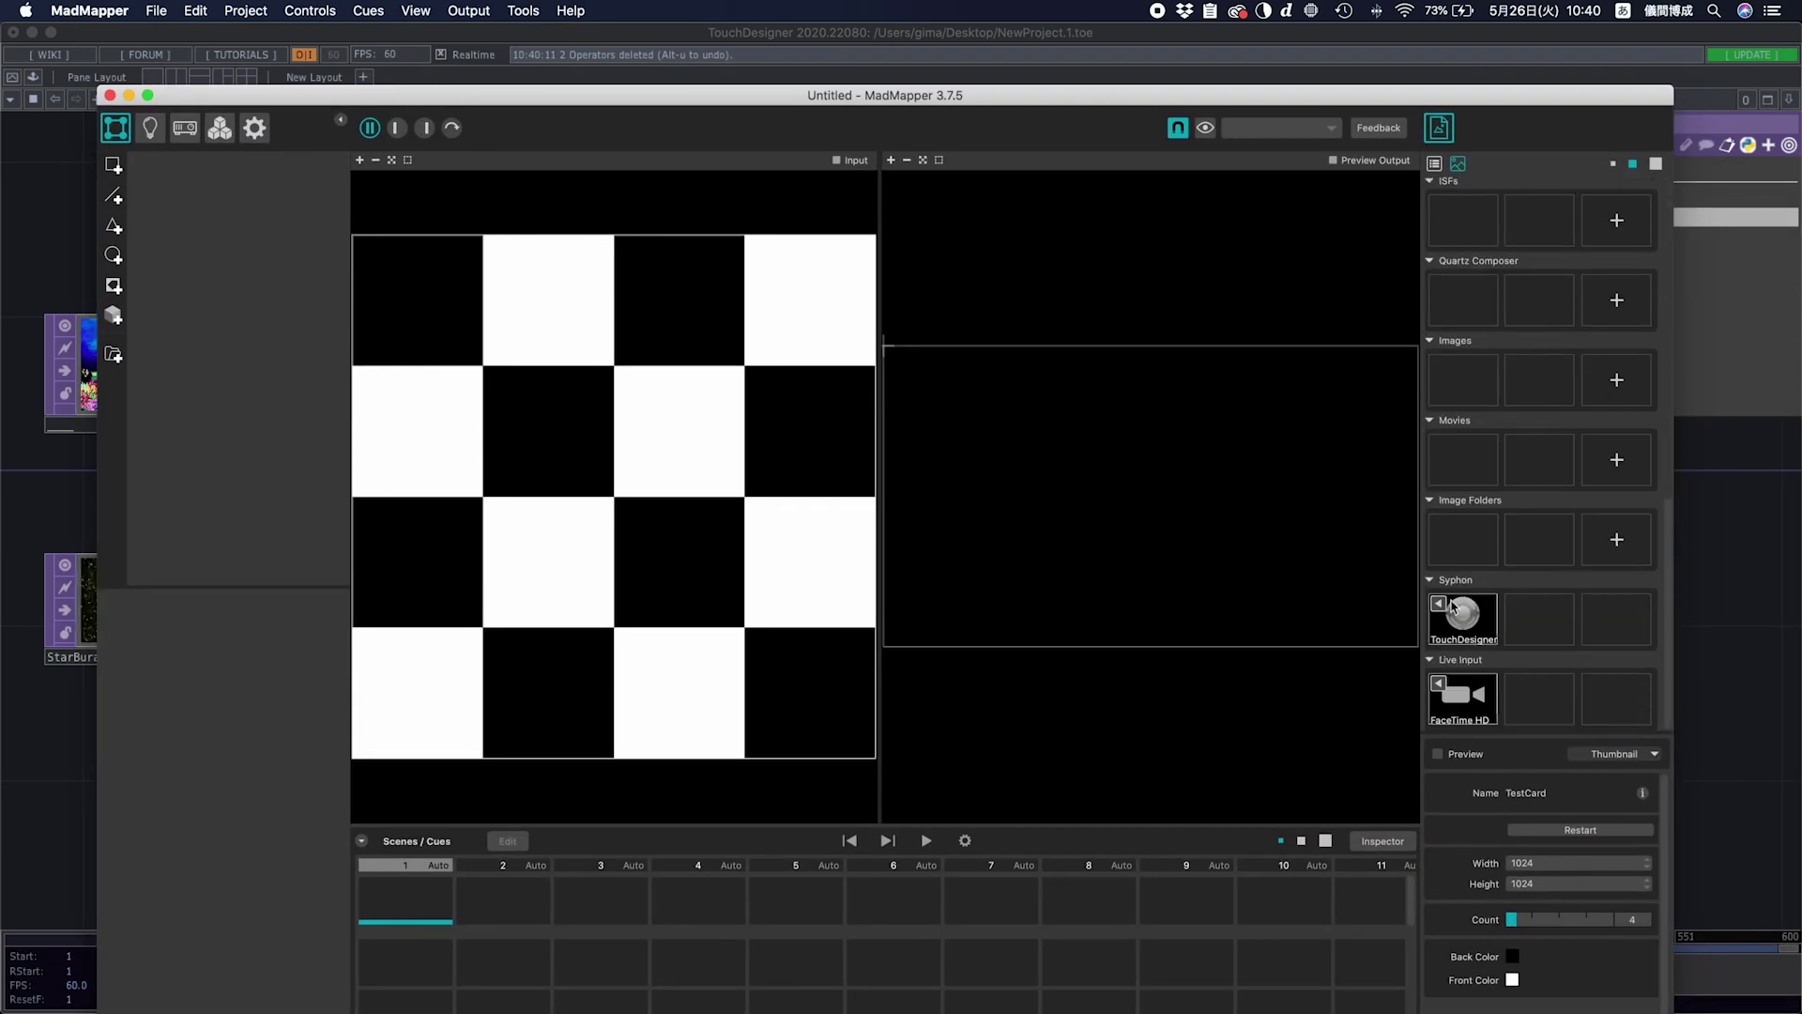
left_click(1437, 609)
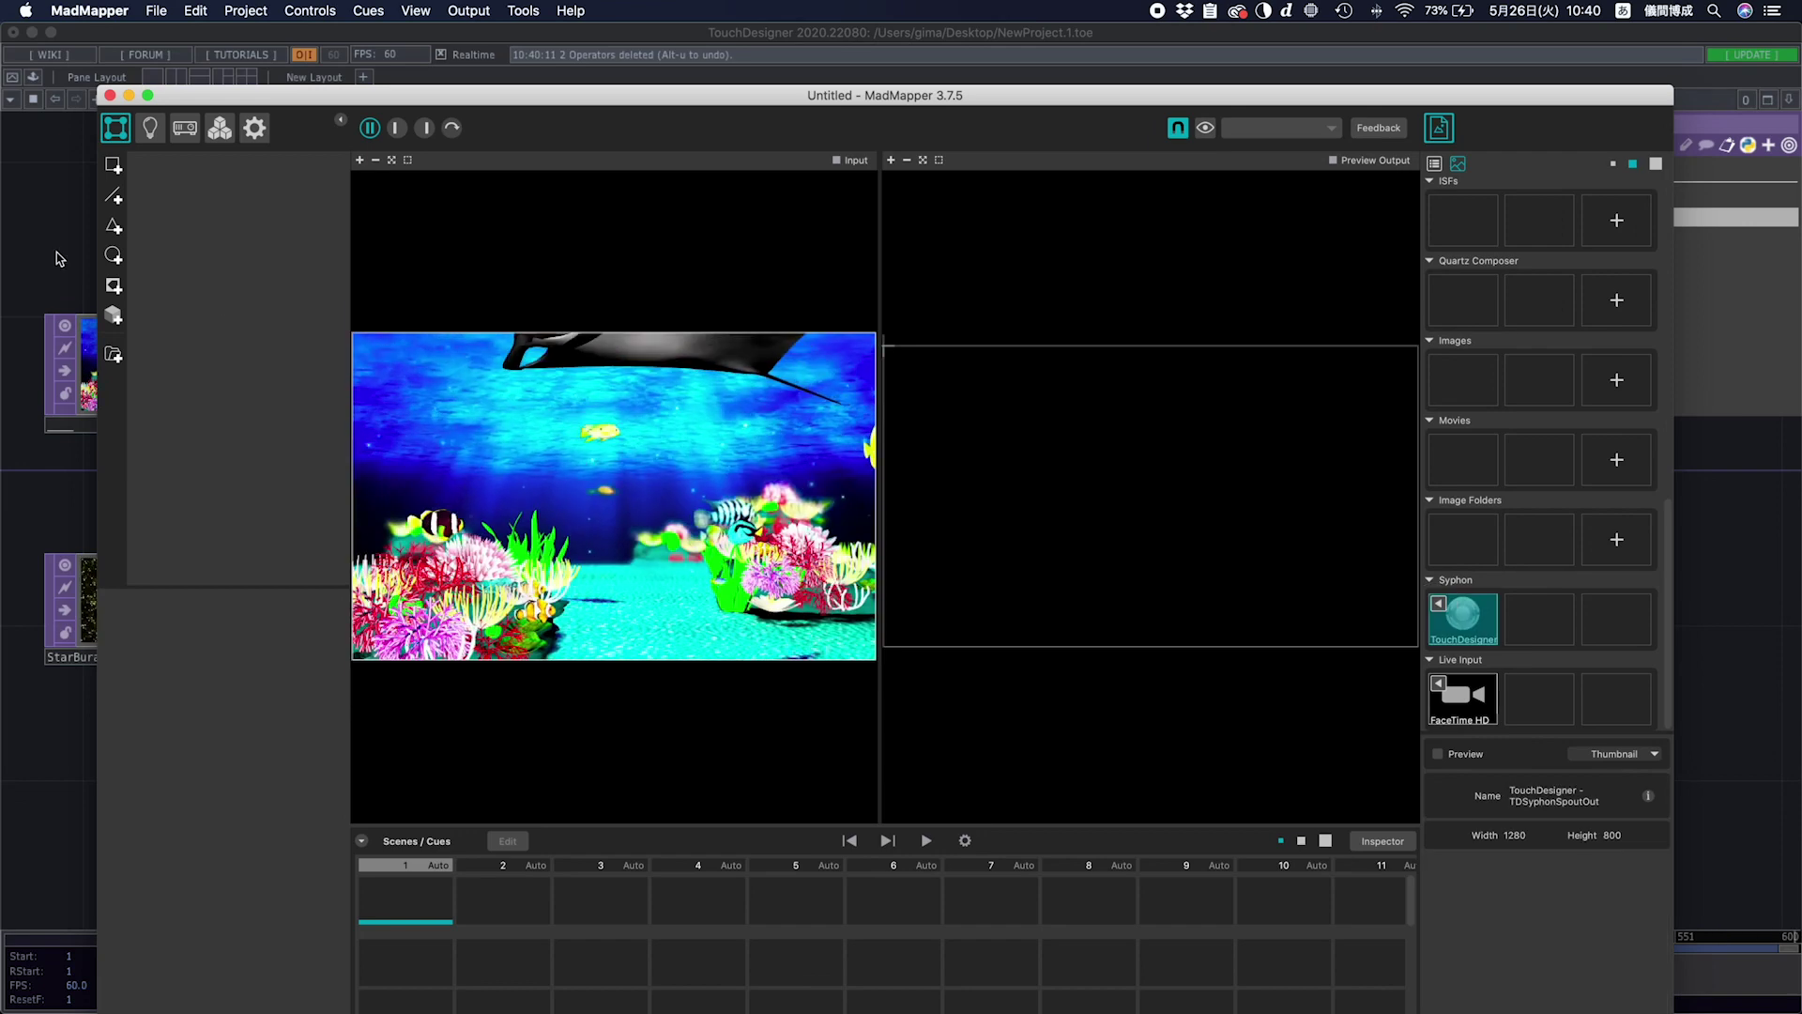
Add a quad showing the TouchDesigner feed and pull its four output corners inward into an irregular, tilted shape.
left_click(114, 166)
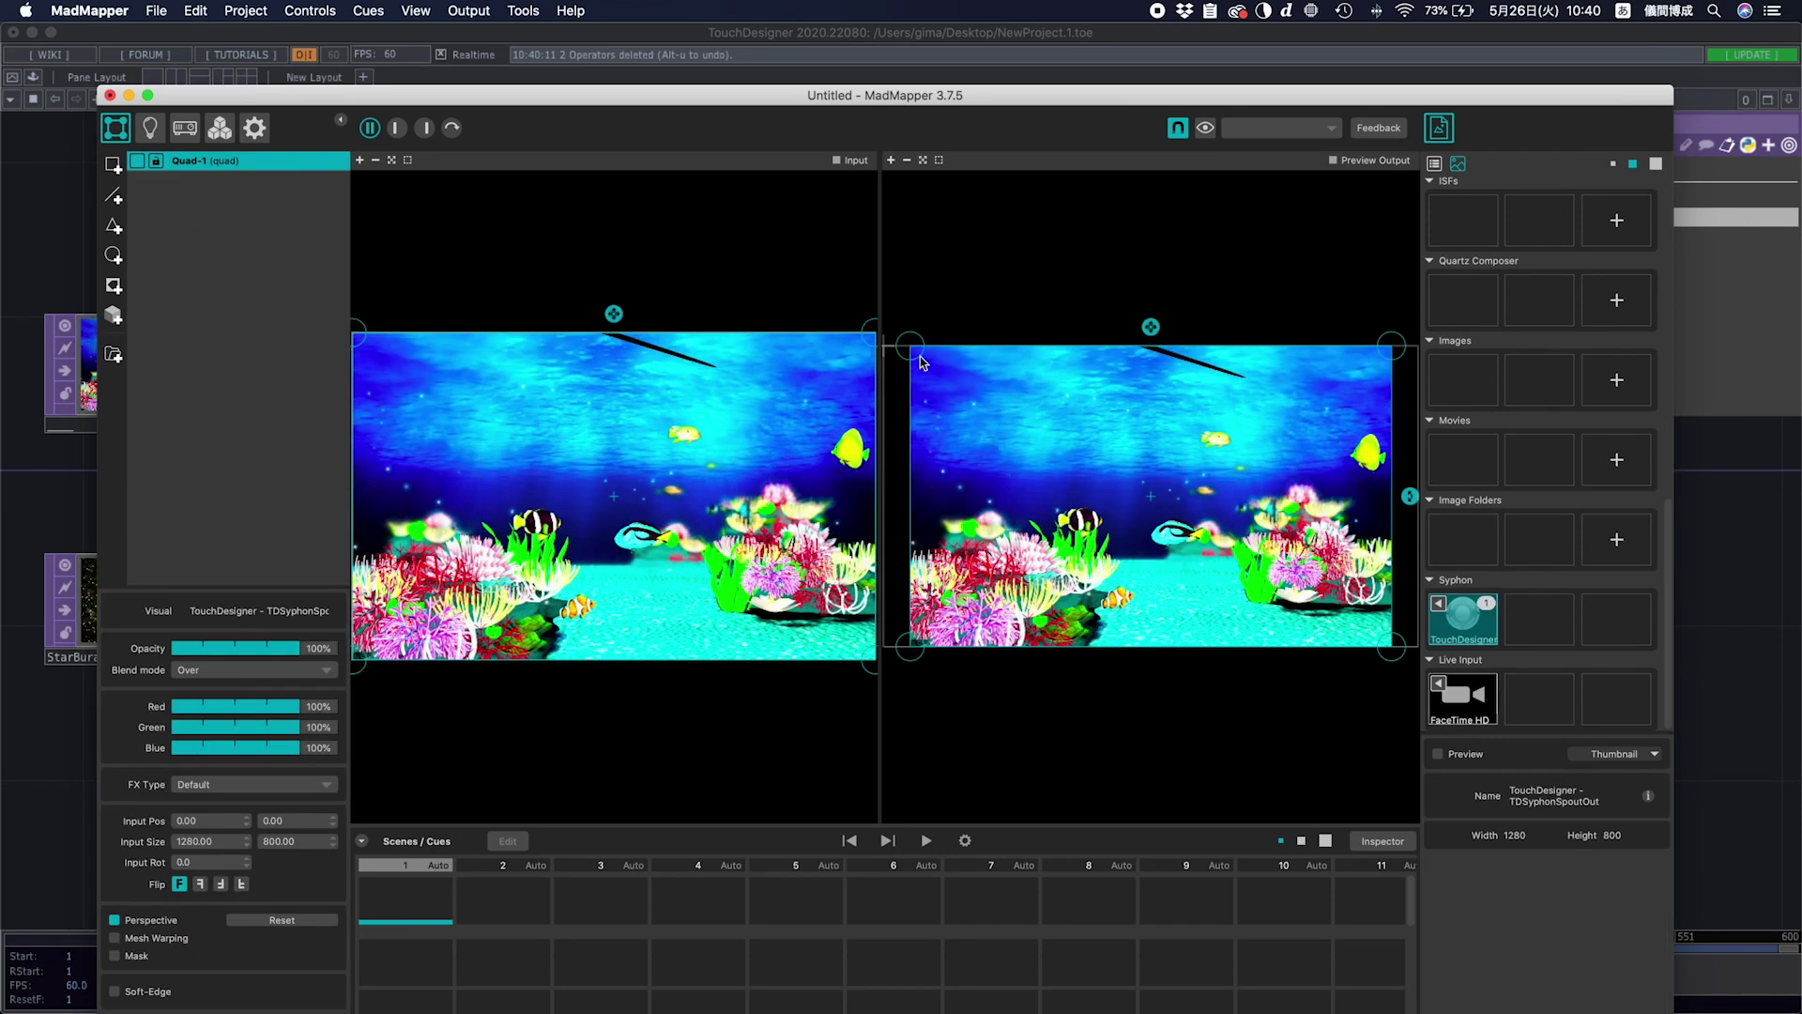
left_click_drag(916, 350, 1002, 455)
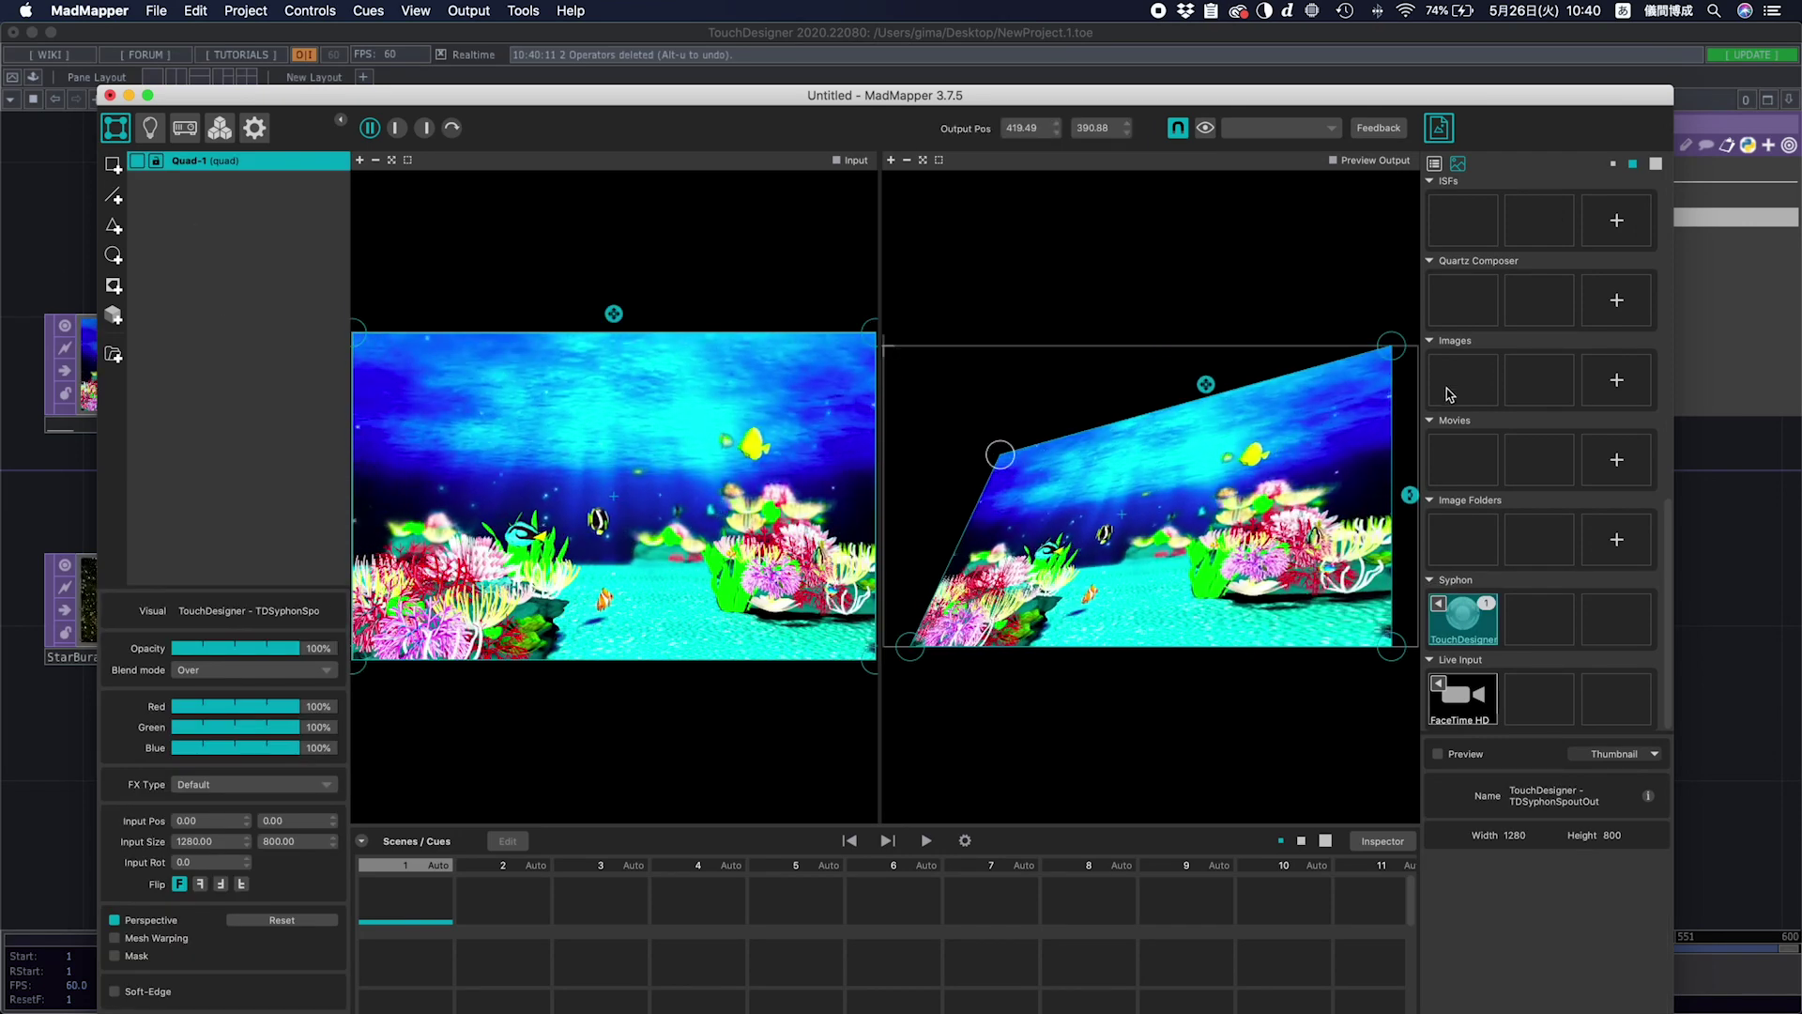
left_click_drag(1392, 346, 1331, 440)
left_click_drag(910, 647, 983, 600)
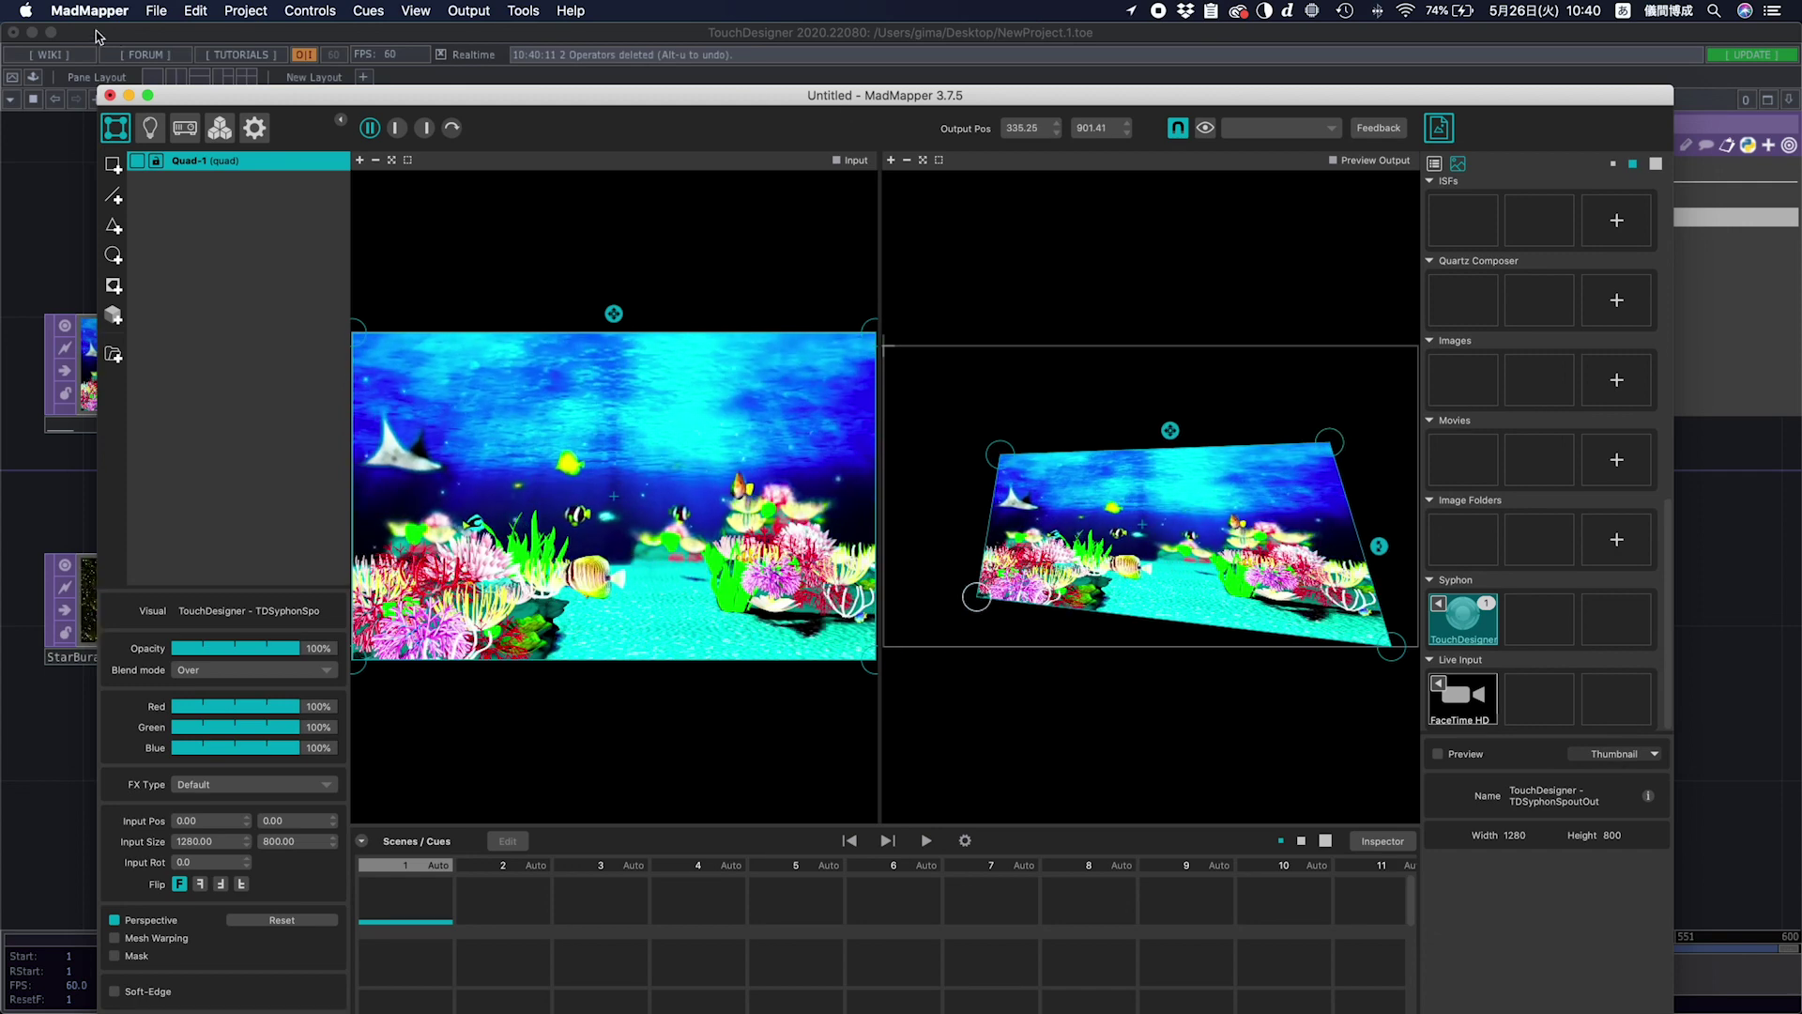
left_click_drag(1388, 646, 1284, 610)
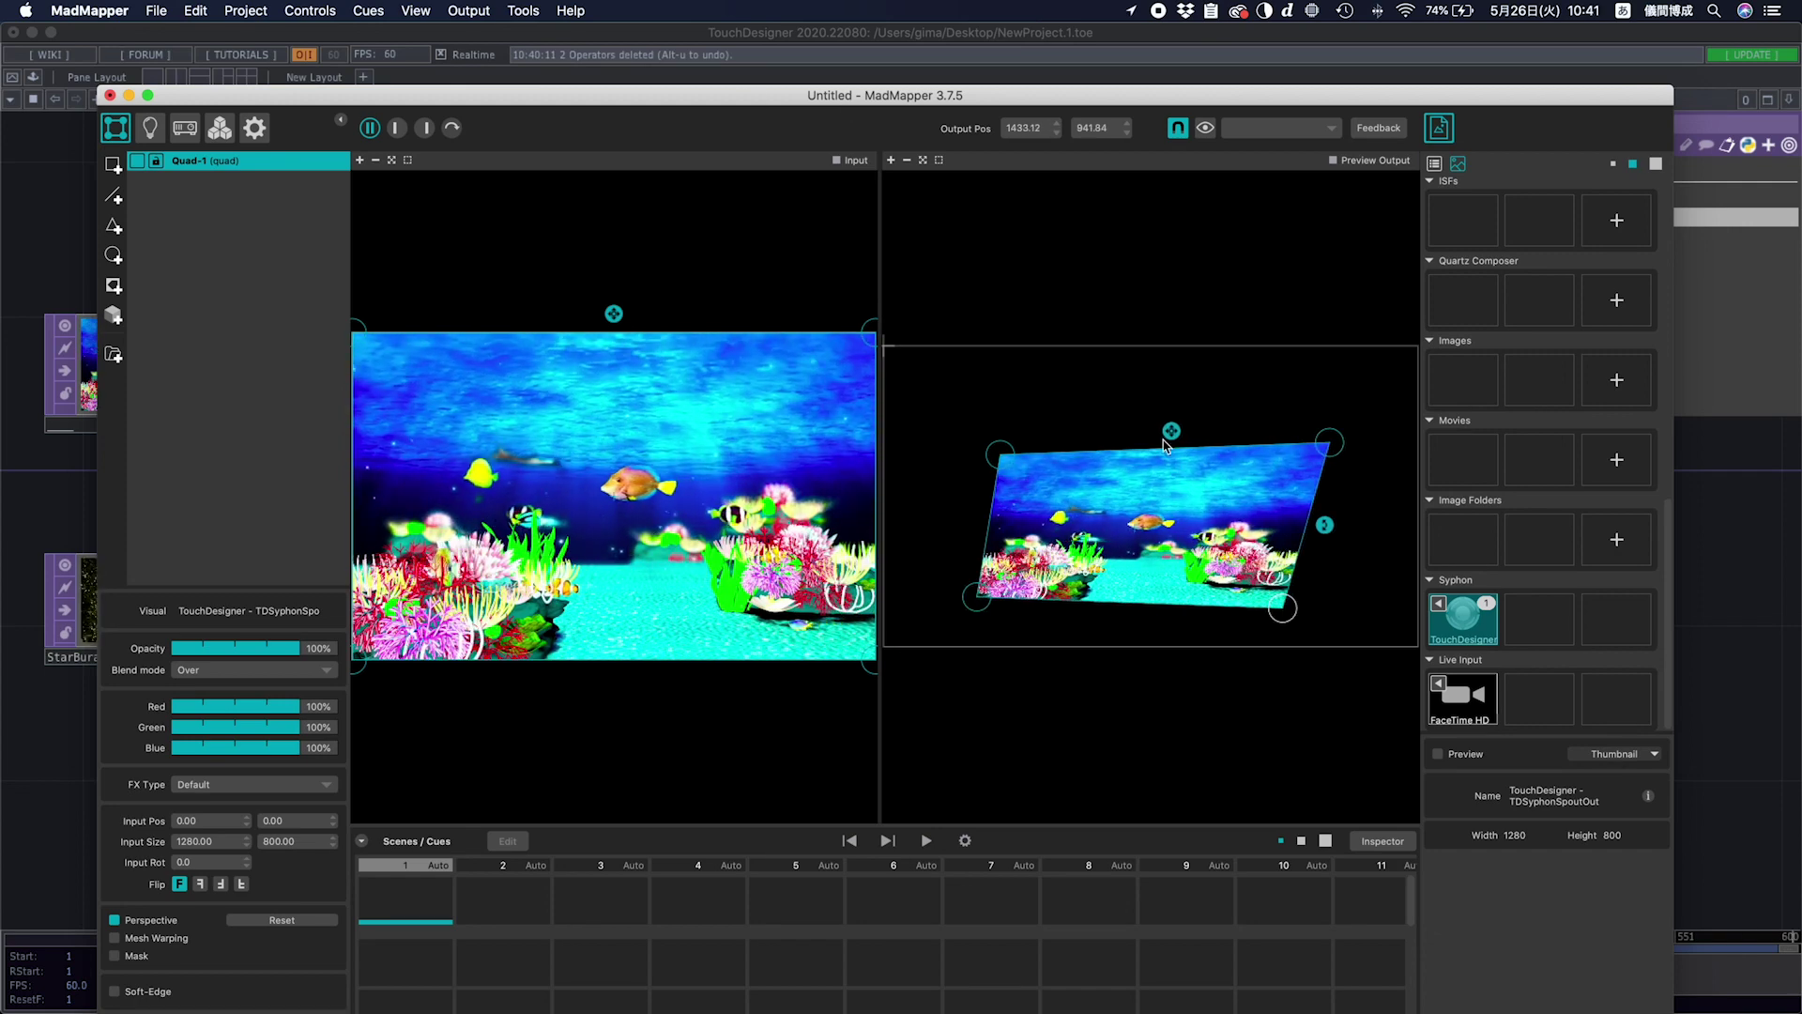
left_click_drag(1166, 431, 1151, 371)
left_click_drag(971, 396, 1004, 514)
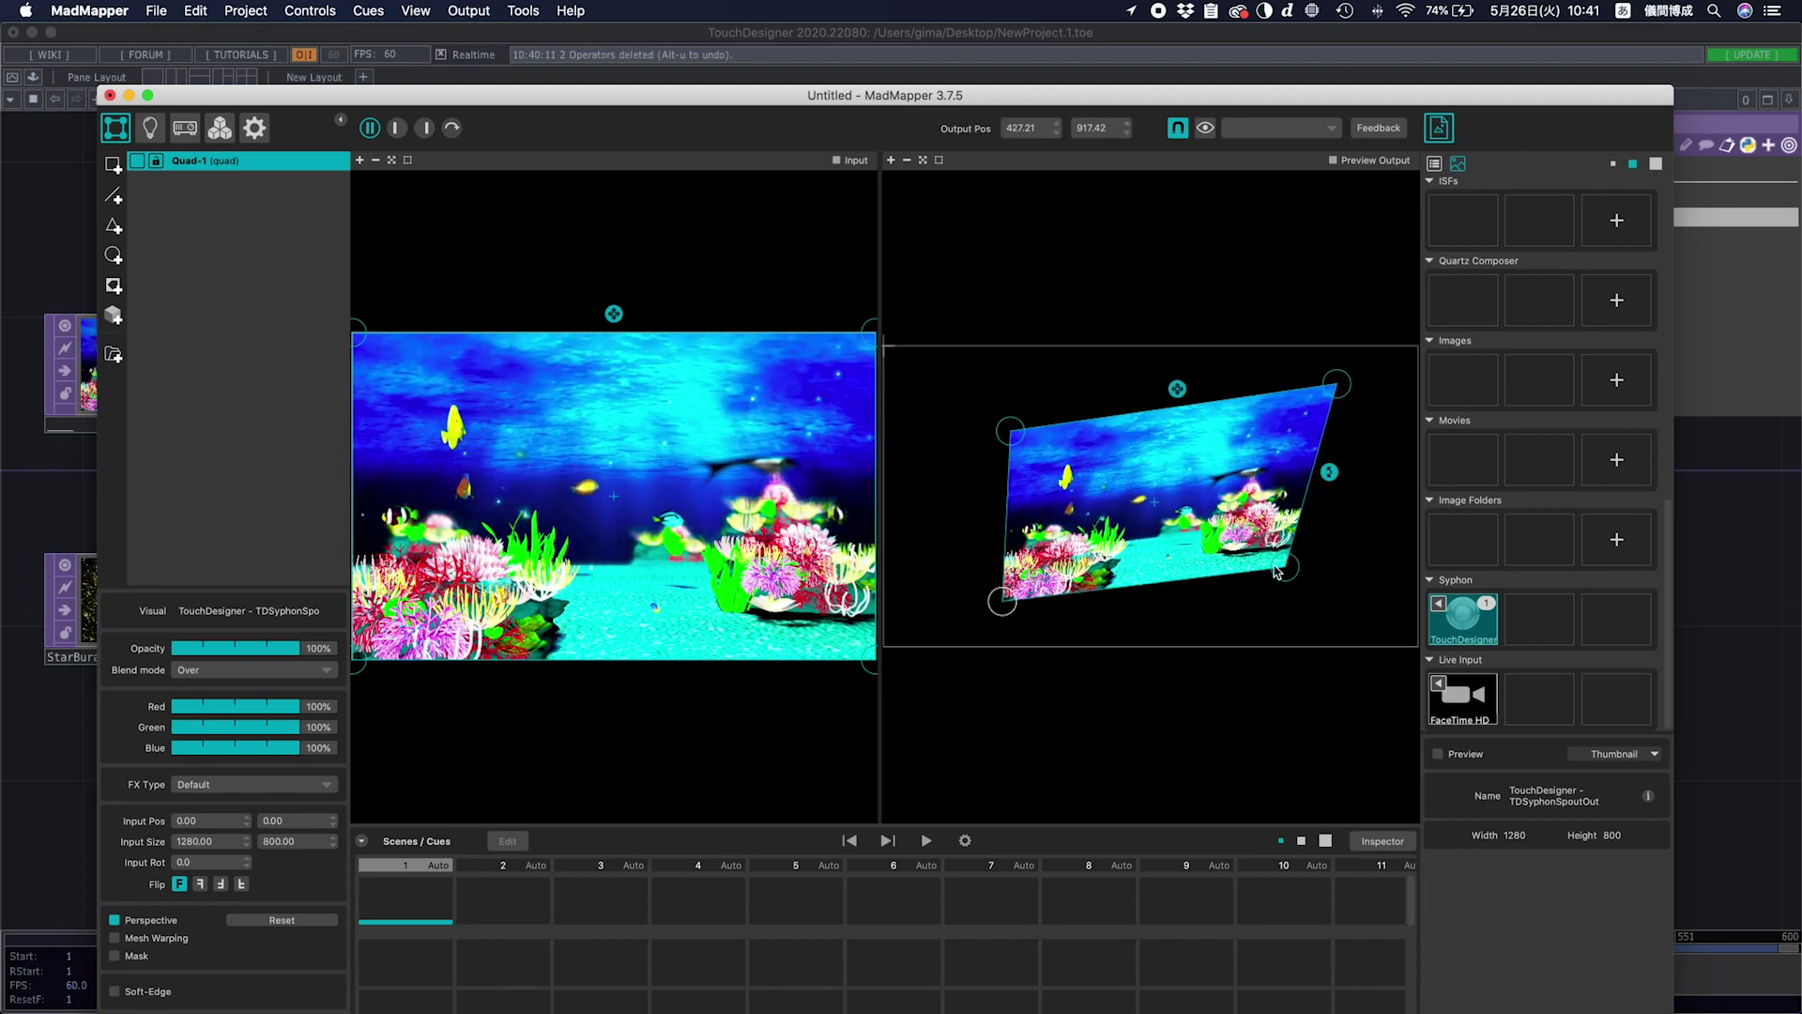
Switch to TouchDesigner and move the Syphon Spout Out node slightly higher and farther from null1.
key("super+Tab")
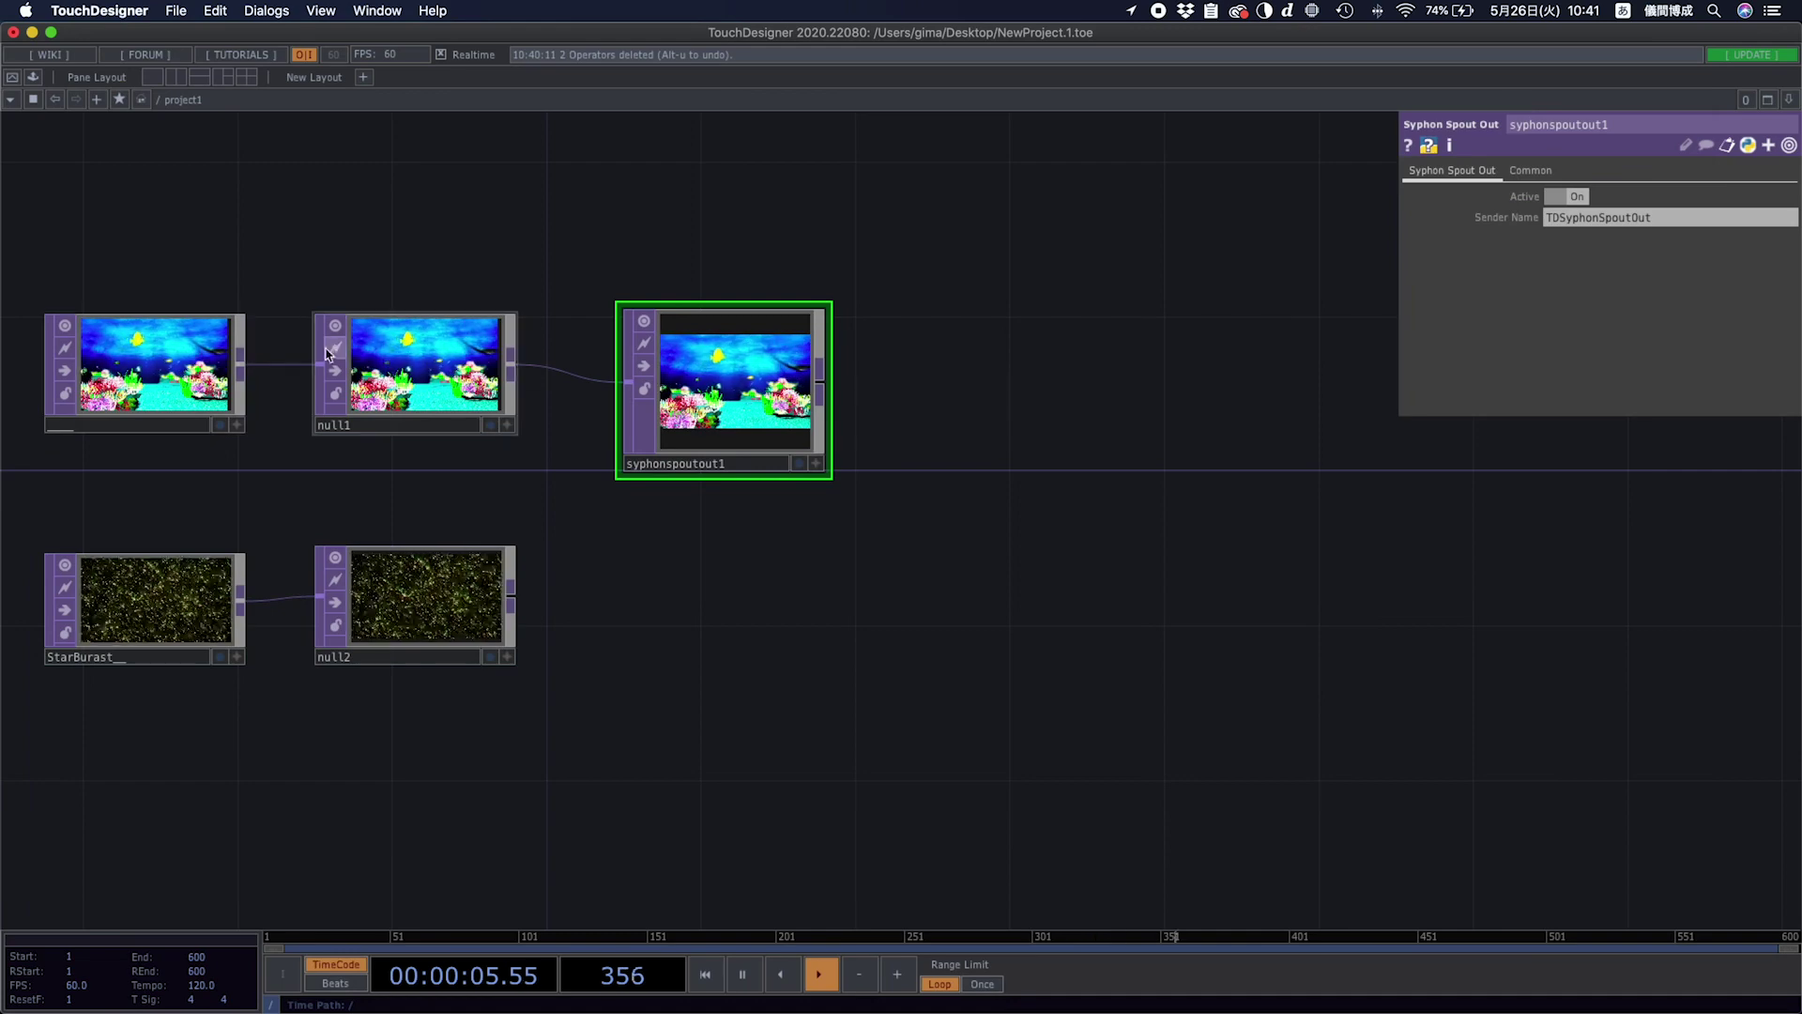
left_click_drag(746, 371, 785, 371)
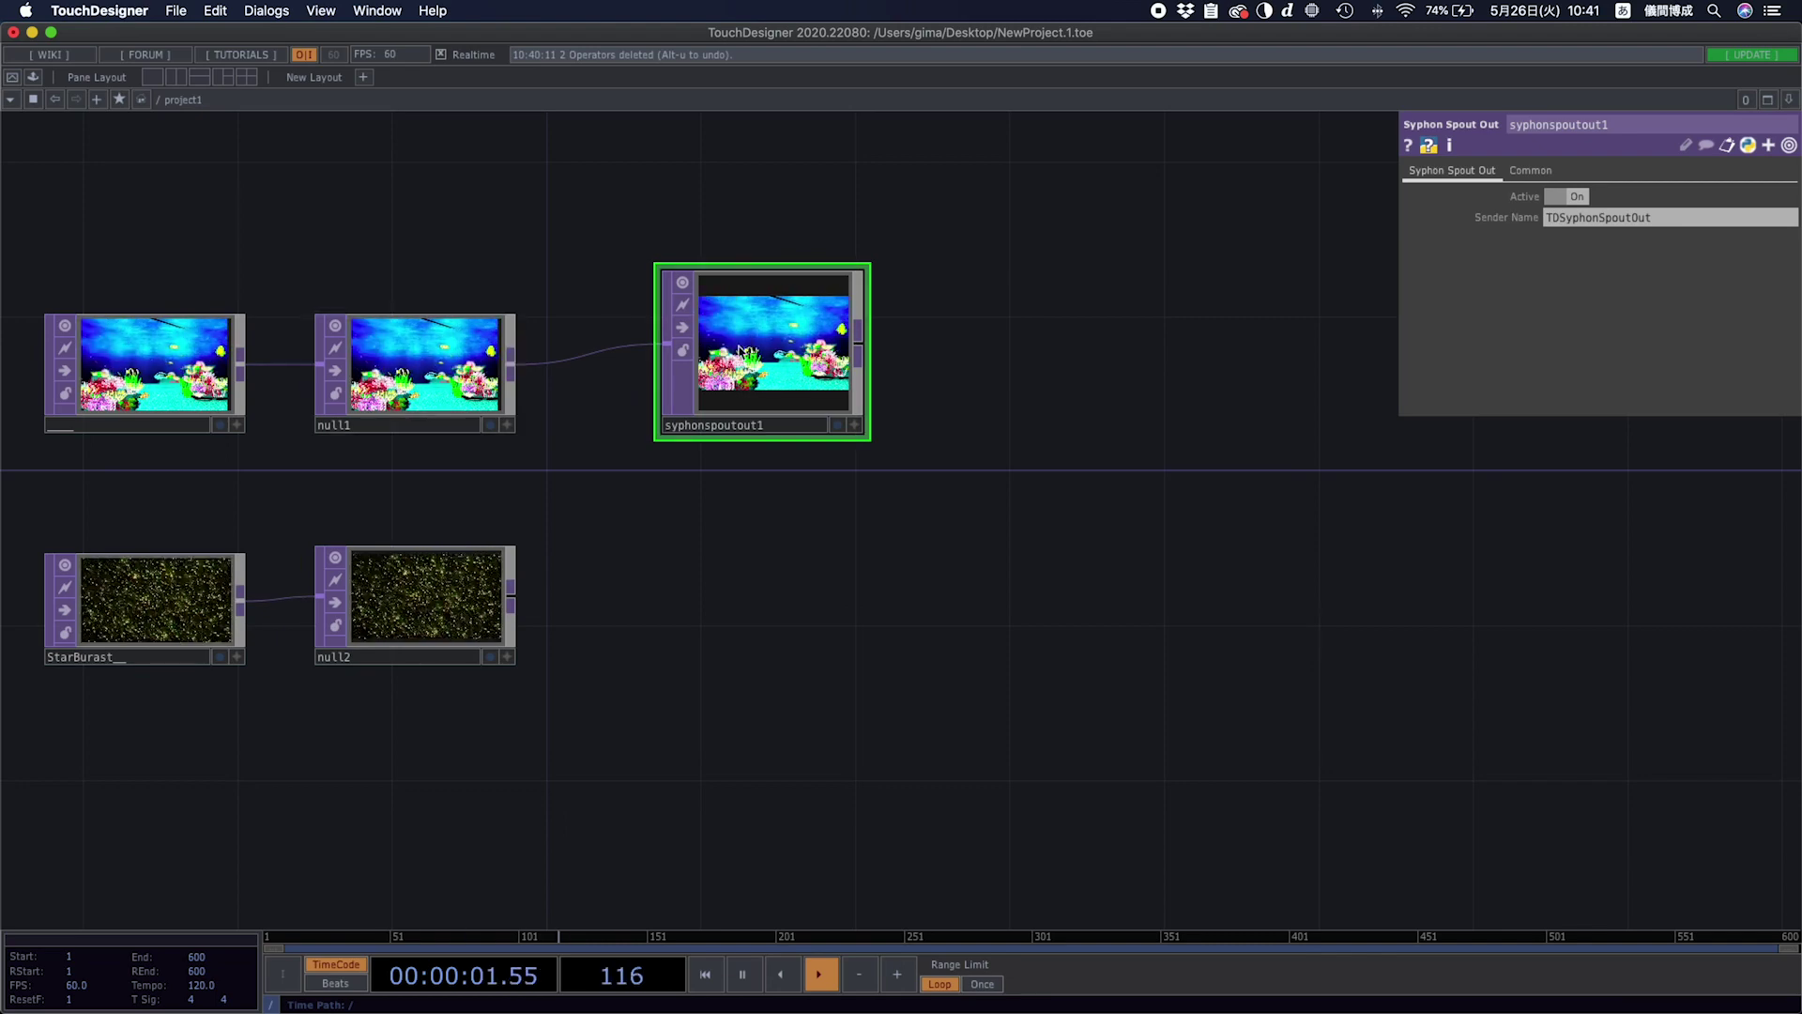
Switch back to MadMapper and shrink the quad by pulling its output corners toward the middle of the output preview.
mouse_move(1539, 1010)
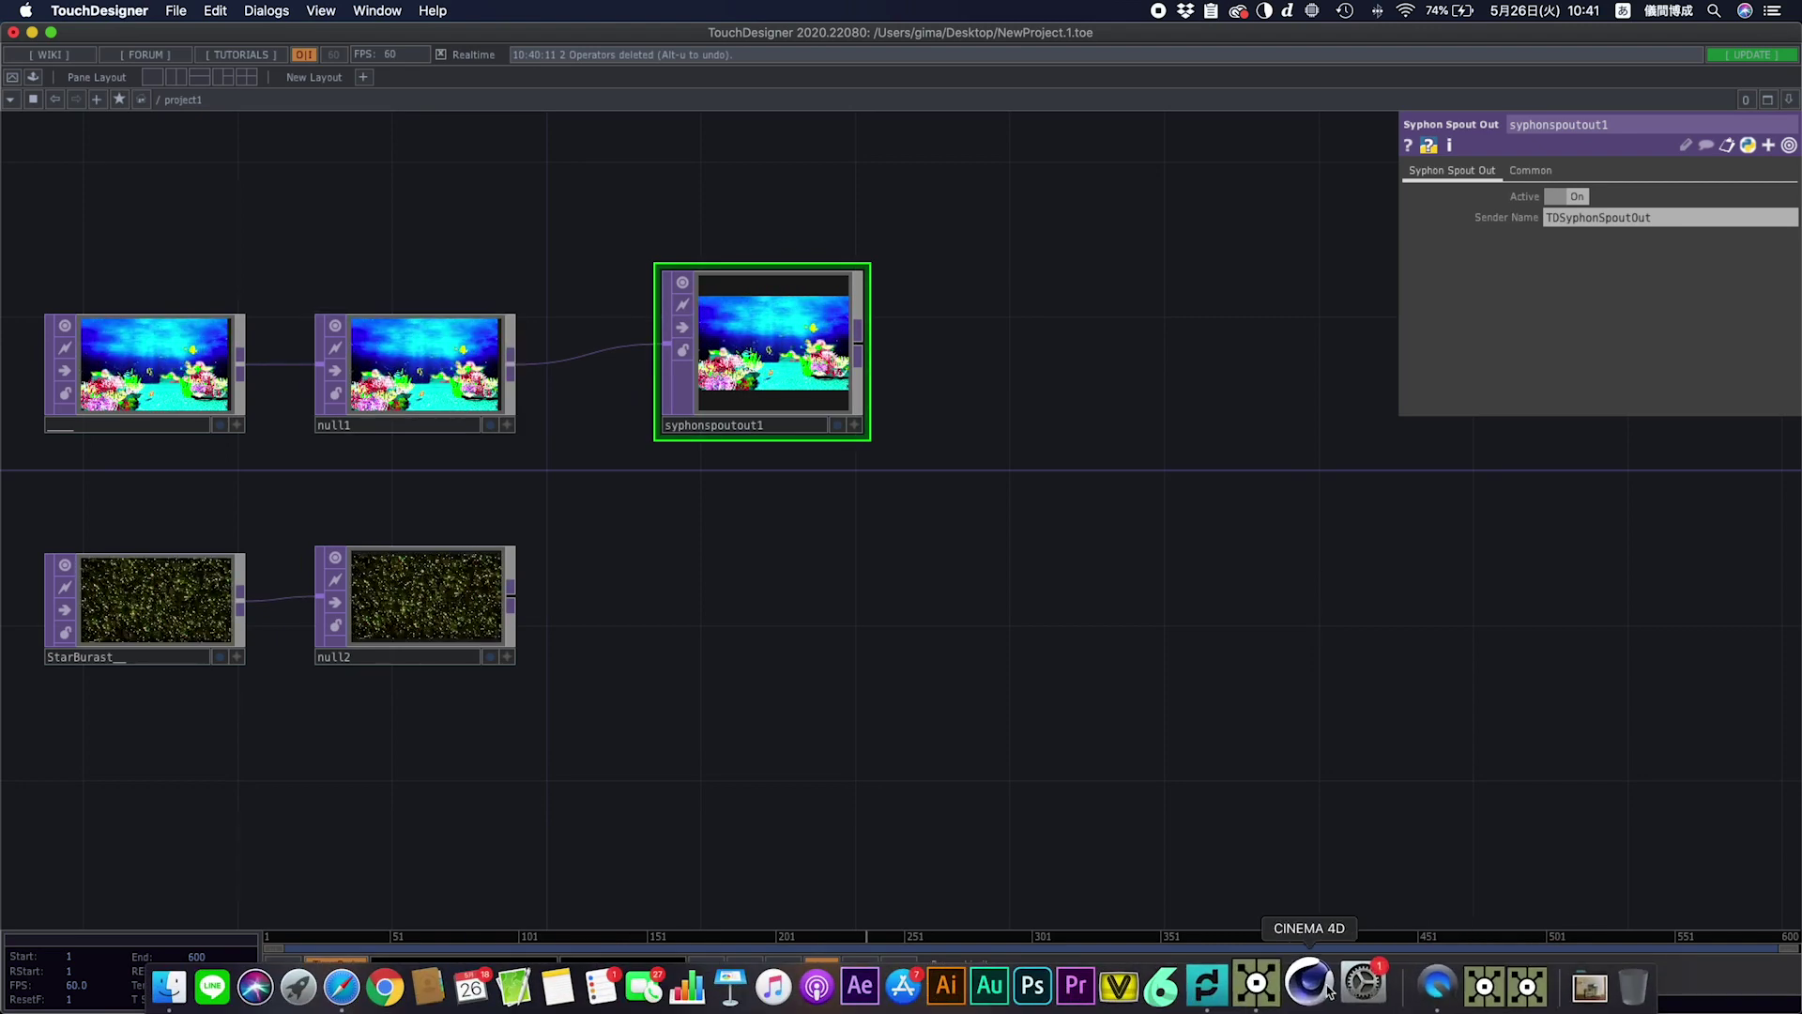
left_click(1225, 986)
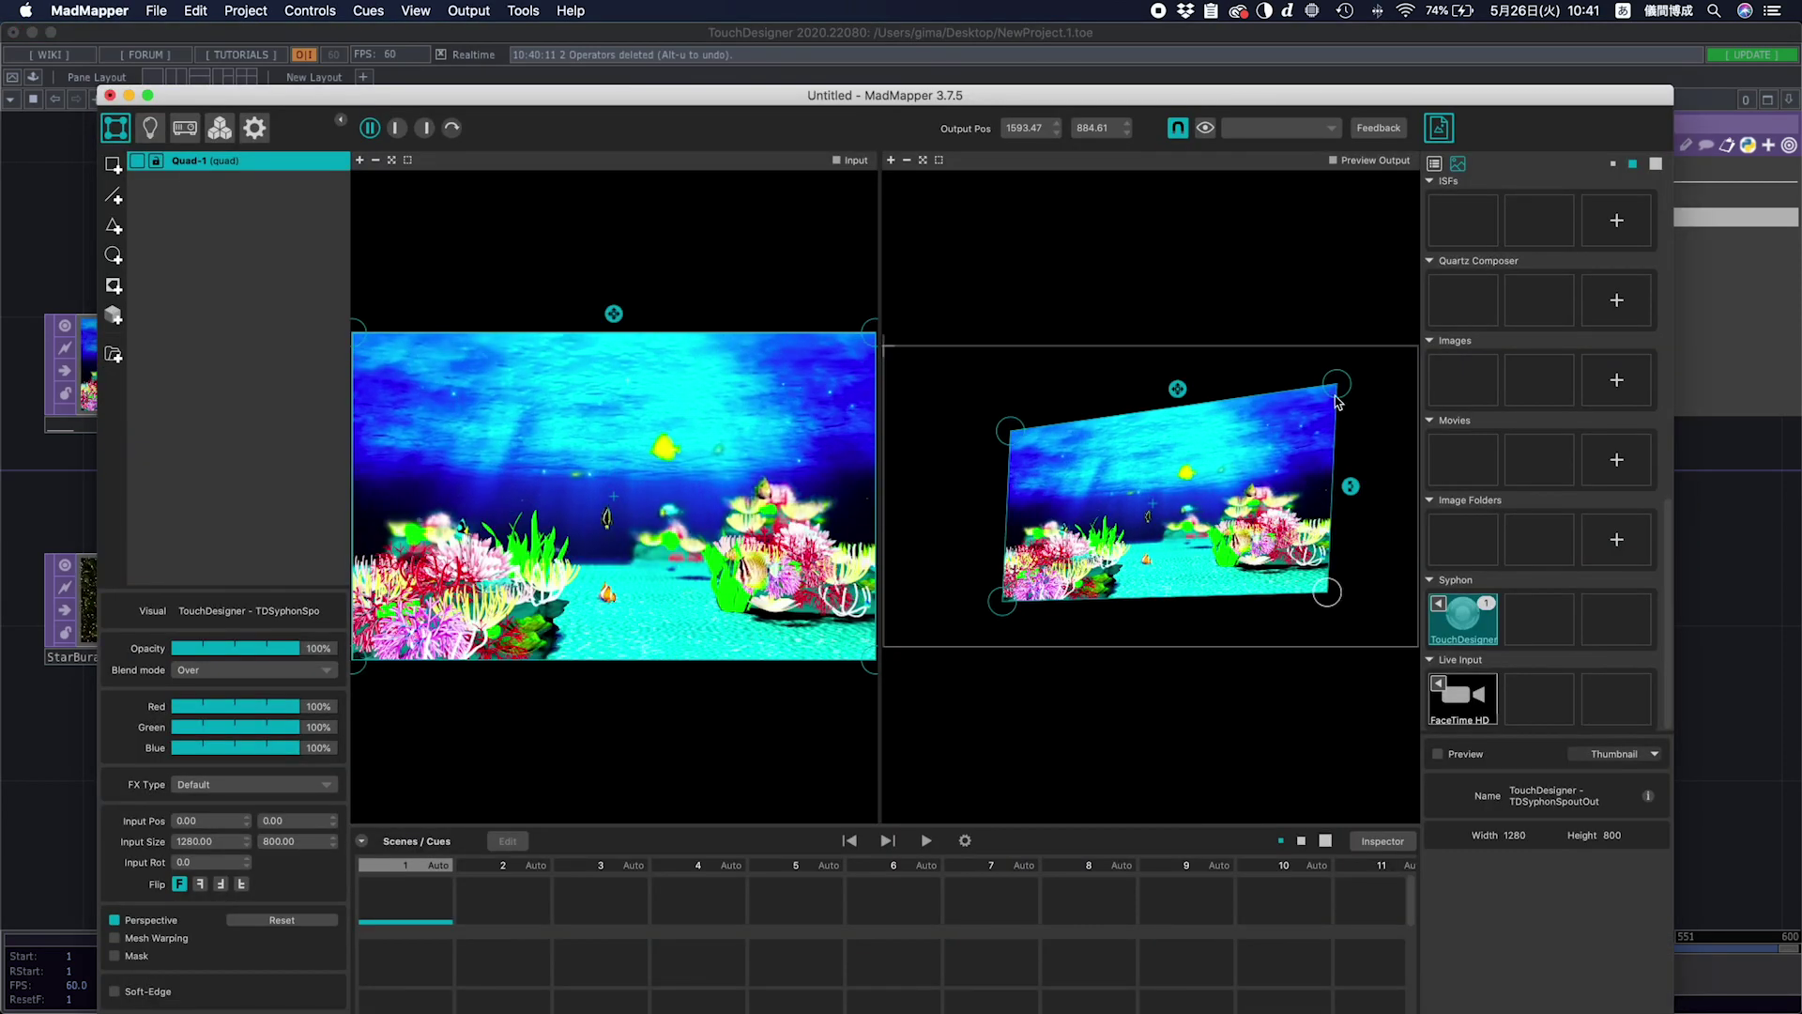
left_click_drag(1335, 395, 1270, 429)
mouse_move(1141, 411)
left_mouse_down()
mouse_move(1159, 406)
mouse_move(1157, 430)
mouse_move(1138, 394)
mouse_move(1147, 432)
mouse_move(1161, 424)
left_mouse_up()
left_click_drag(1021, 443, 1037, 494)
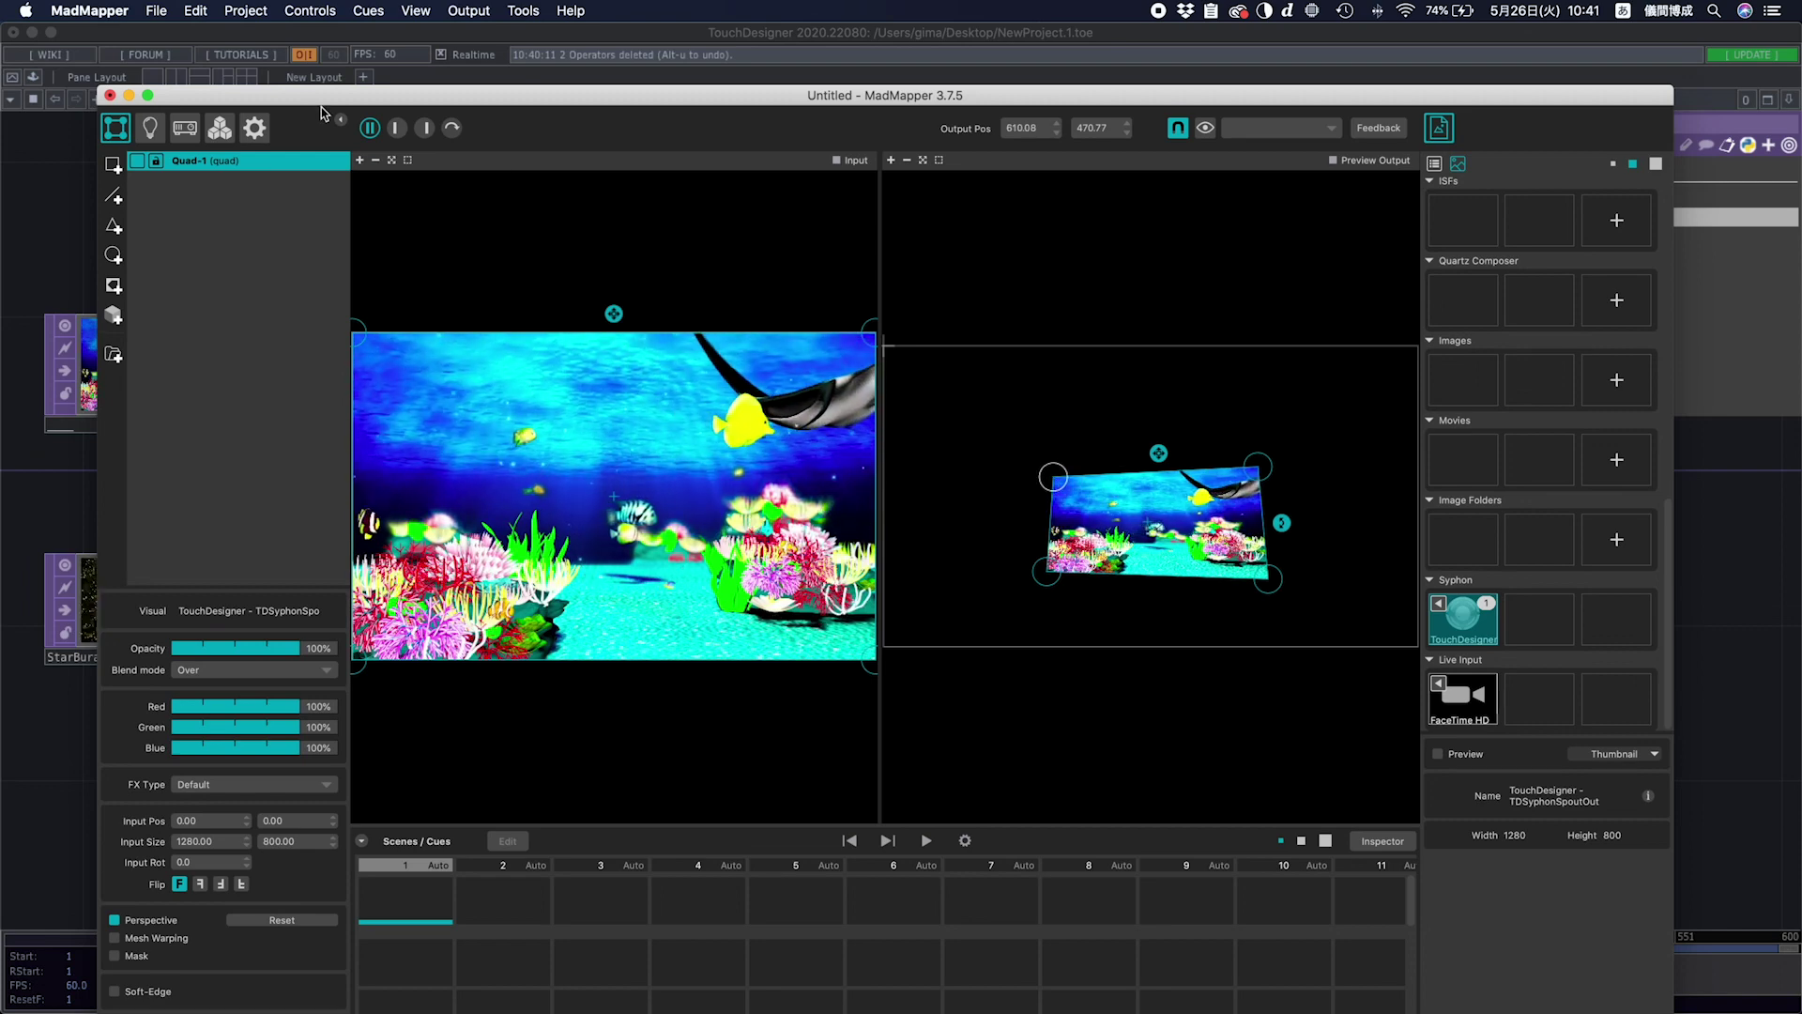
Reposition the MadMapper window and pull the quad's upper-right output corner inward to narrow its upper edge.
left_click_drag(299, 103, 254, 69)
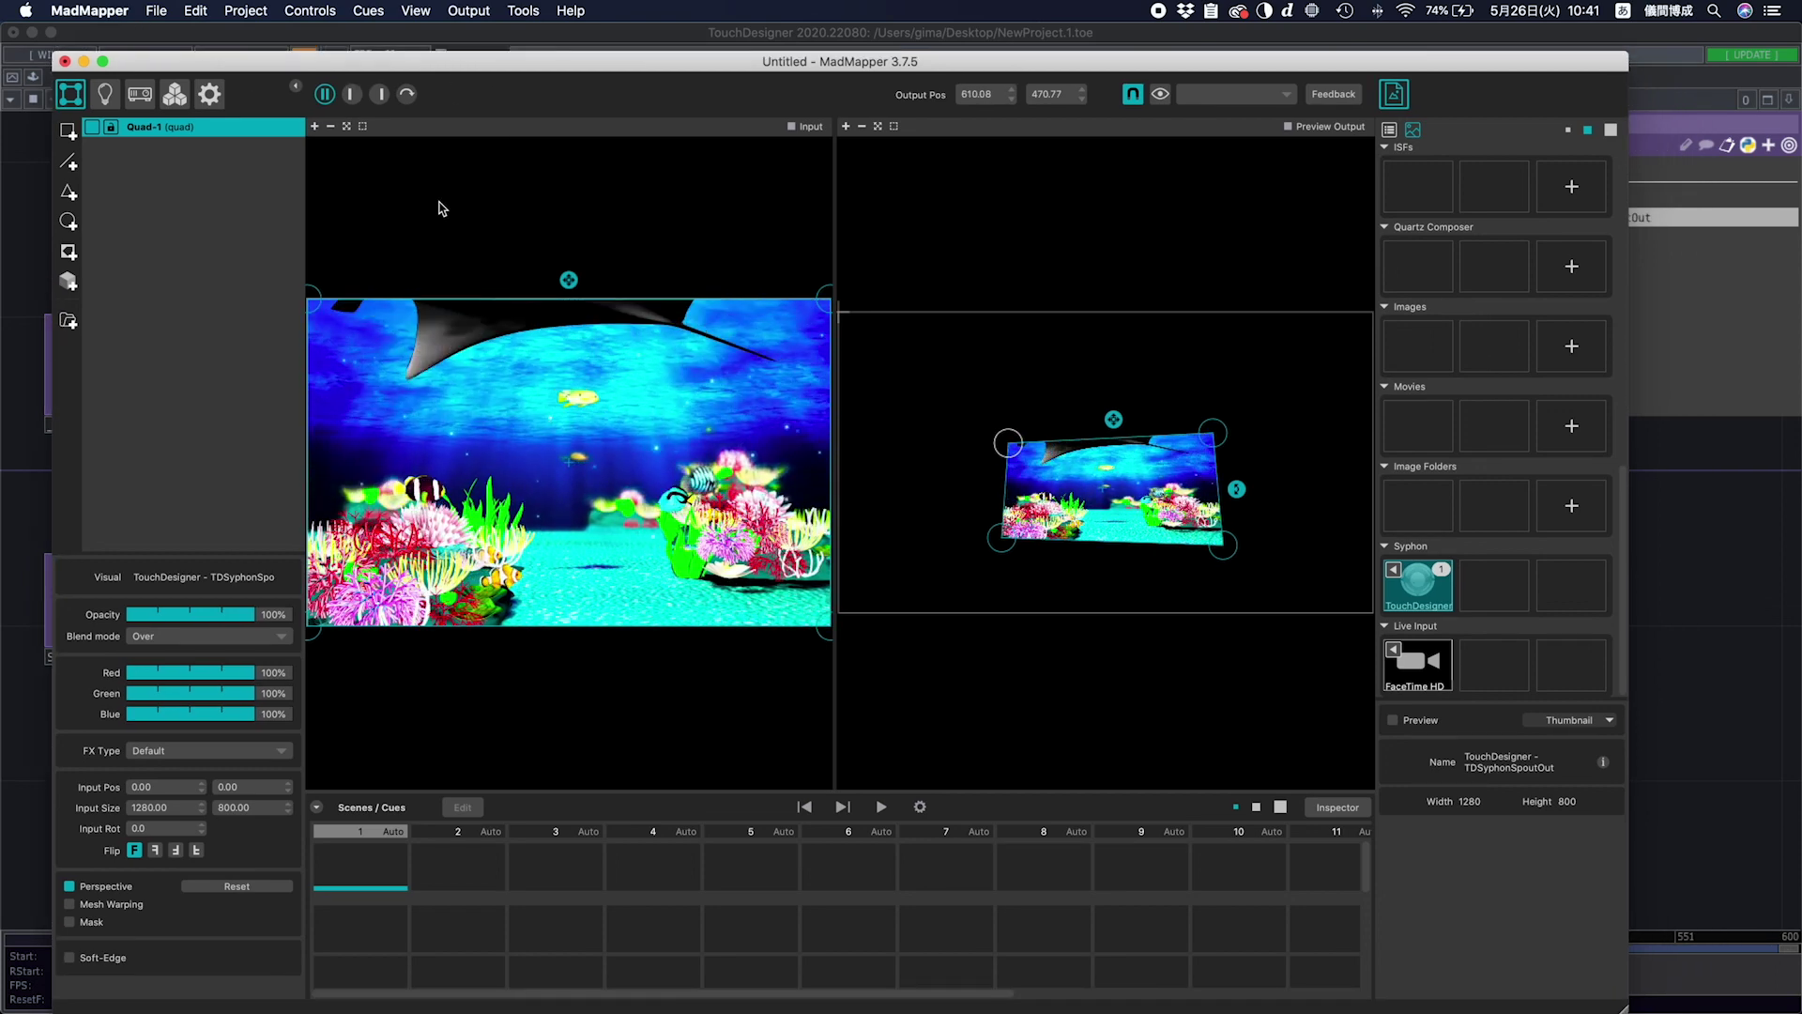
left_click(1214, 434)
mouse_move(1215, 435)
left_mouse_down()
mouse_move(1199, 411)
mouse_move(1215, 346)
mouse_move(1188, 440)
left_mouse_up()
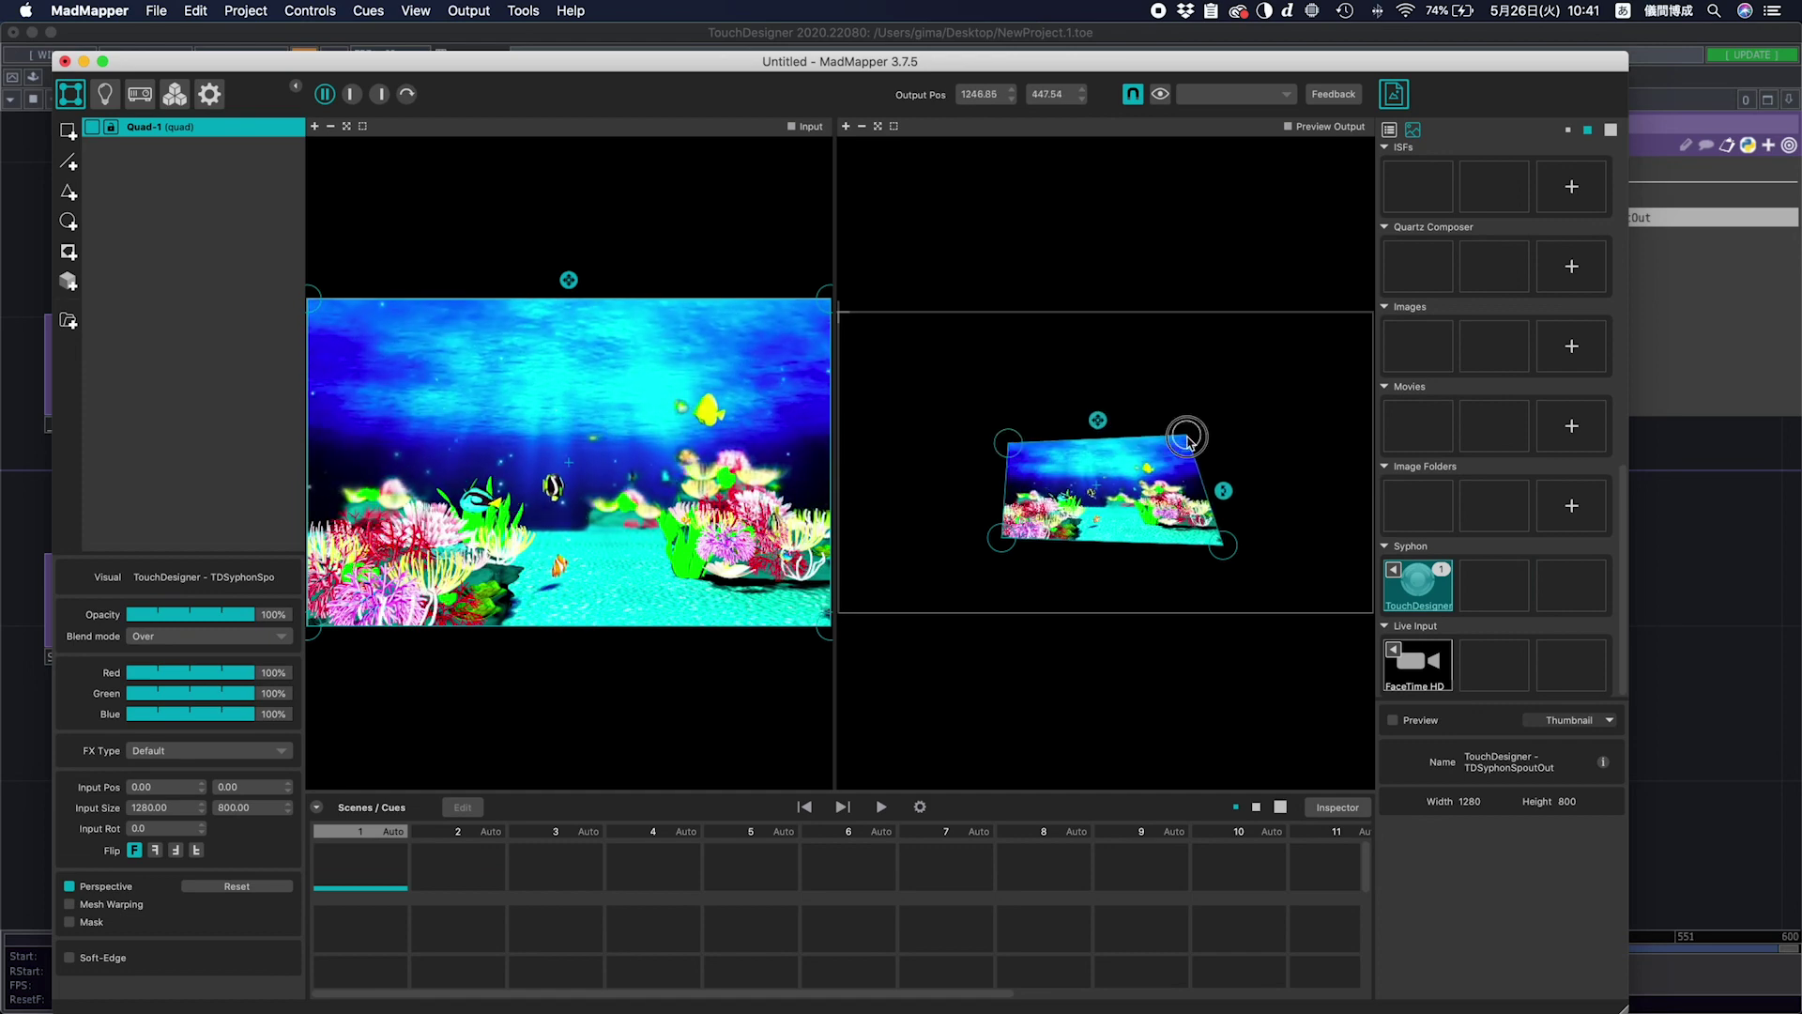
left_click_drag(1211, 364, 1194, 442)
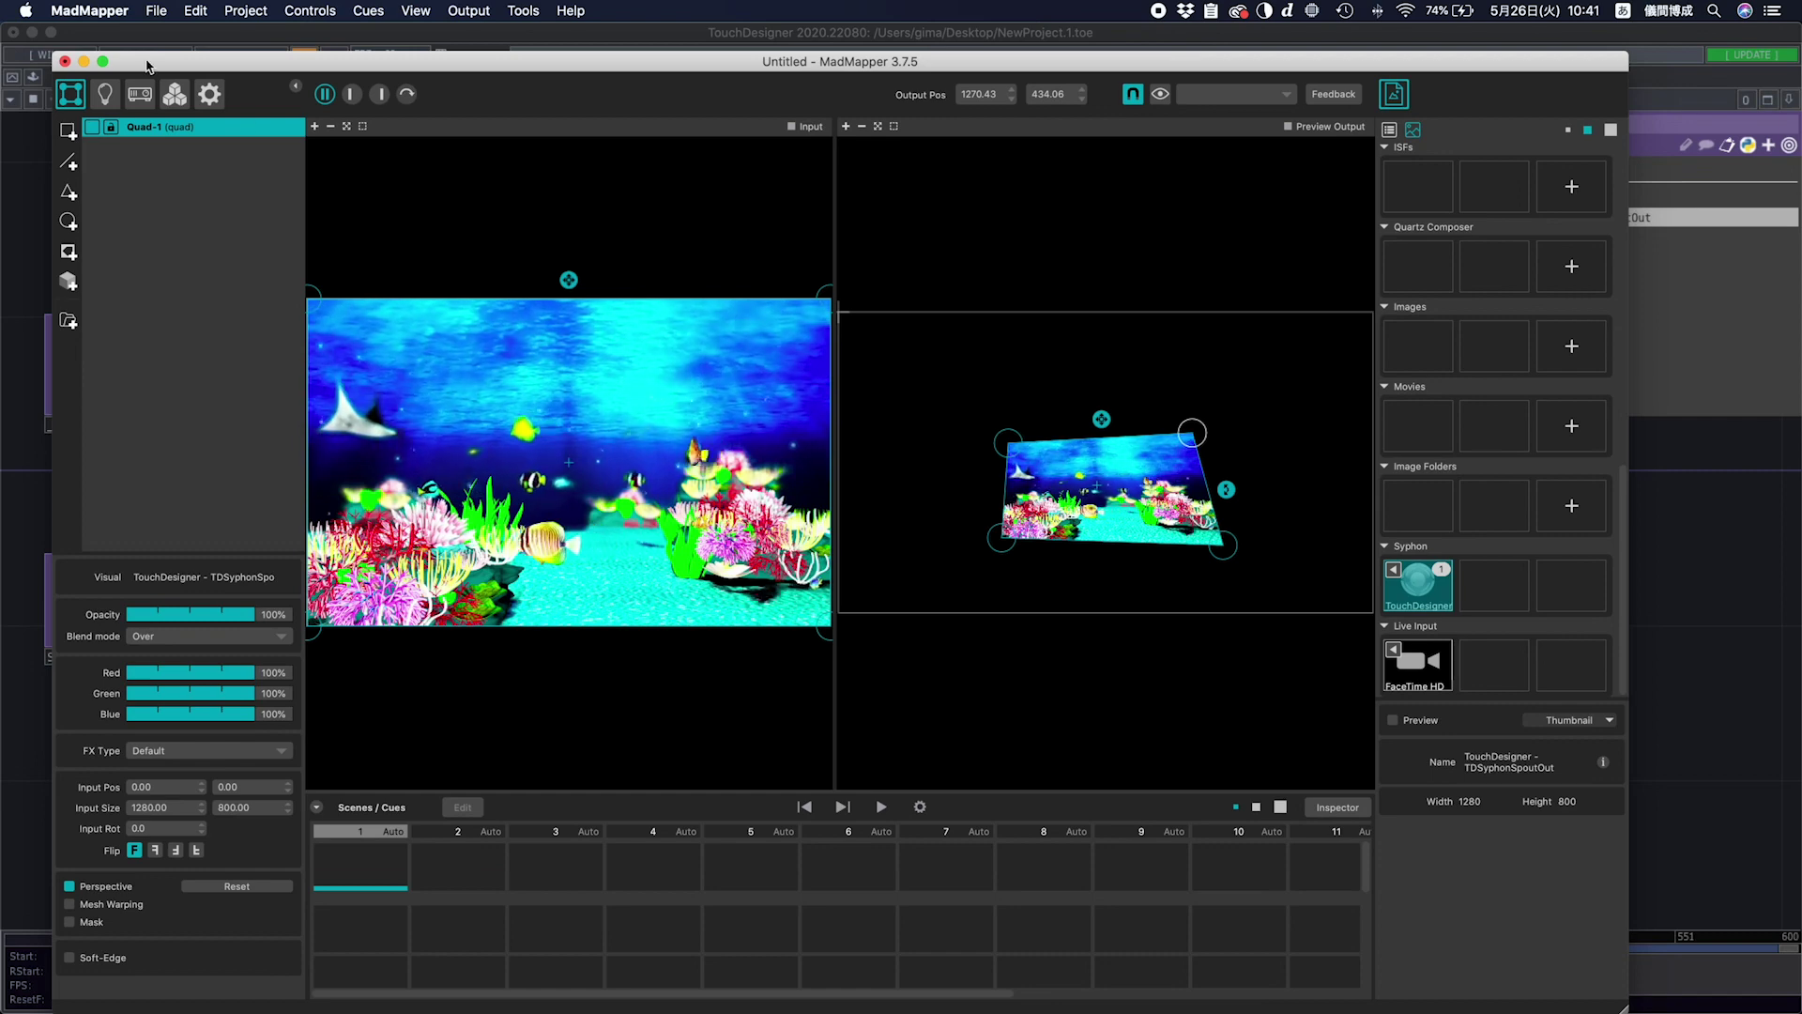
left_click_drag(146, 61, 246, 46)
Quit MadMapper to return to the TouchDesigner network.
left_click(120, 11)
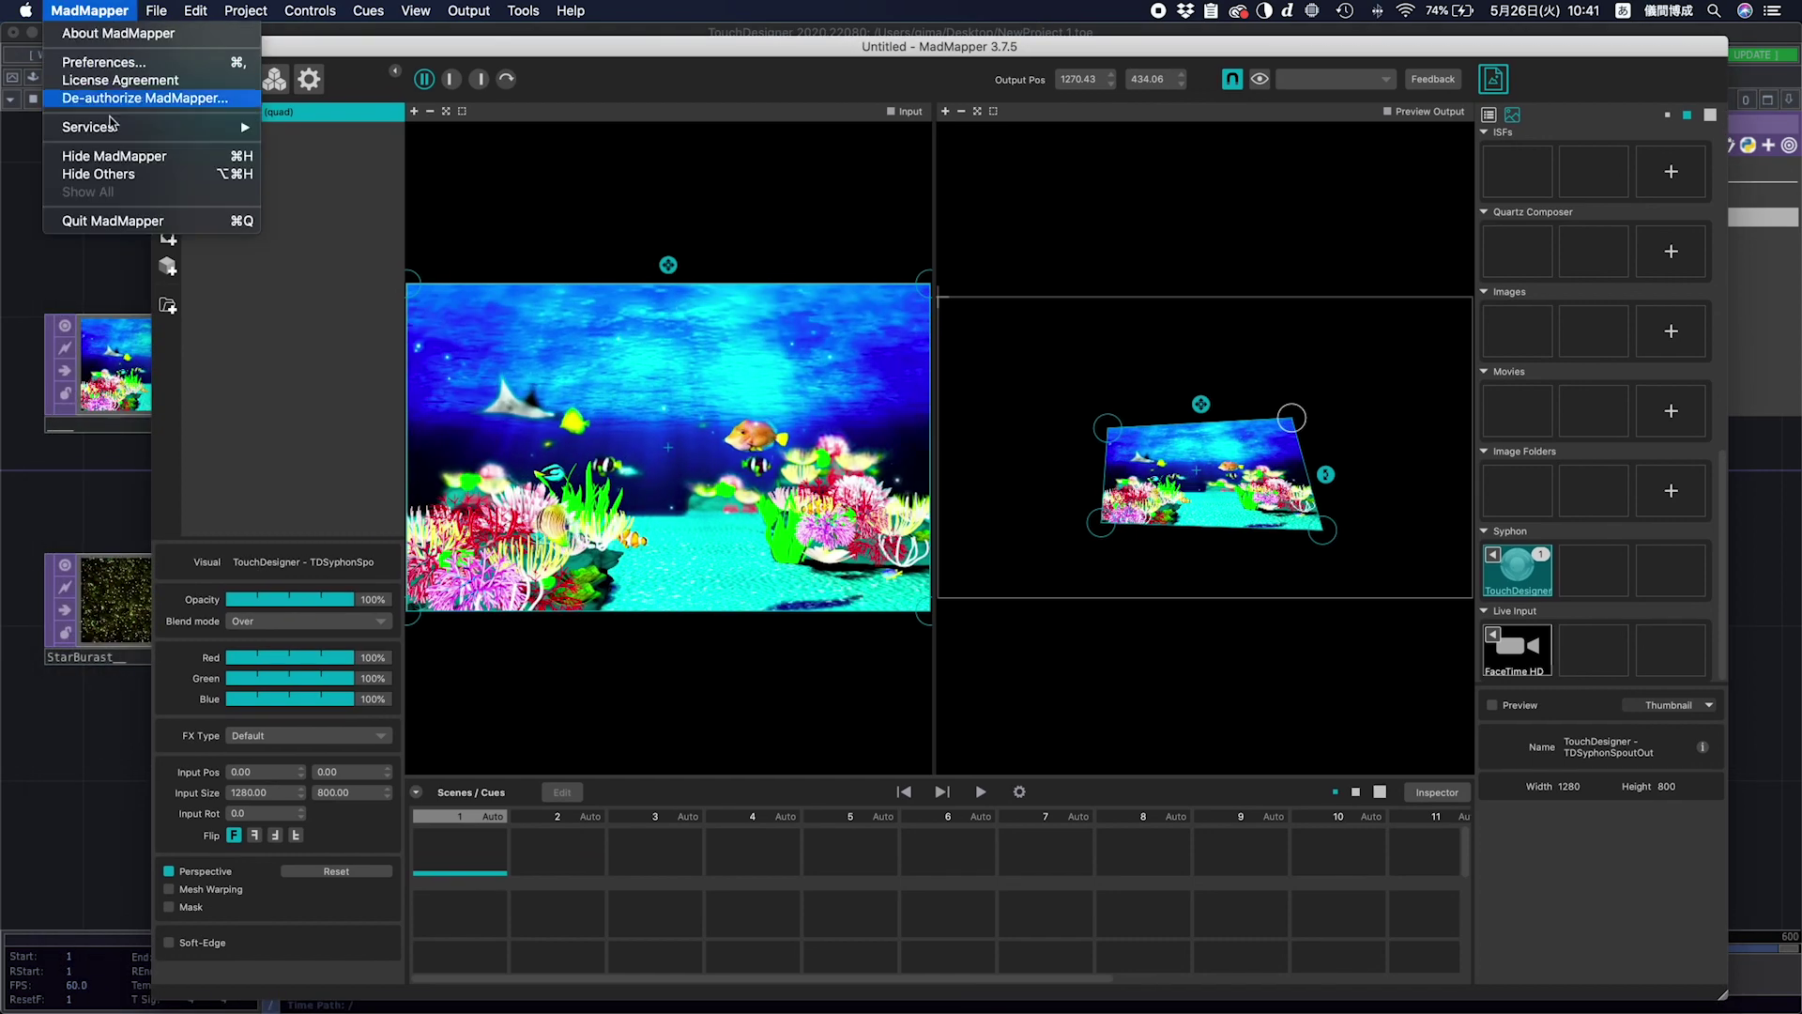
left_click(117, 217)
left_click(928, 511)
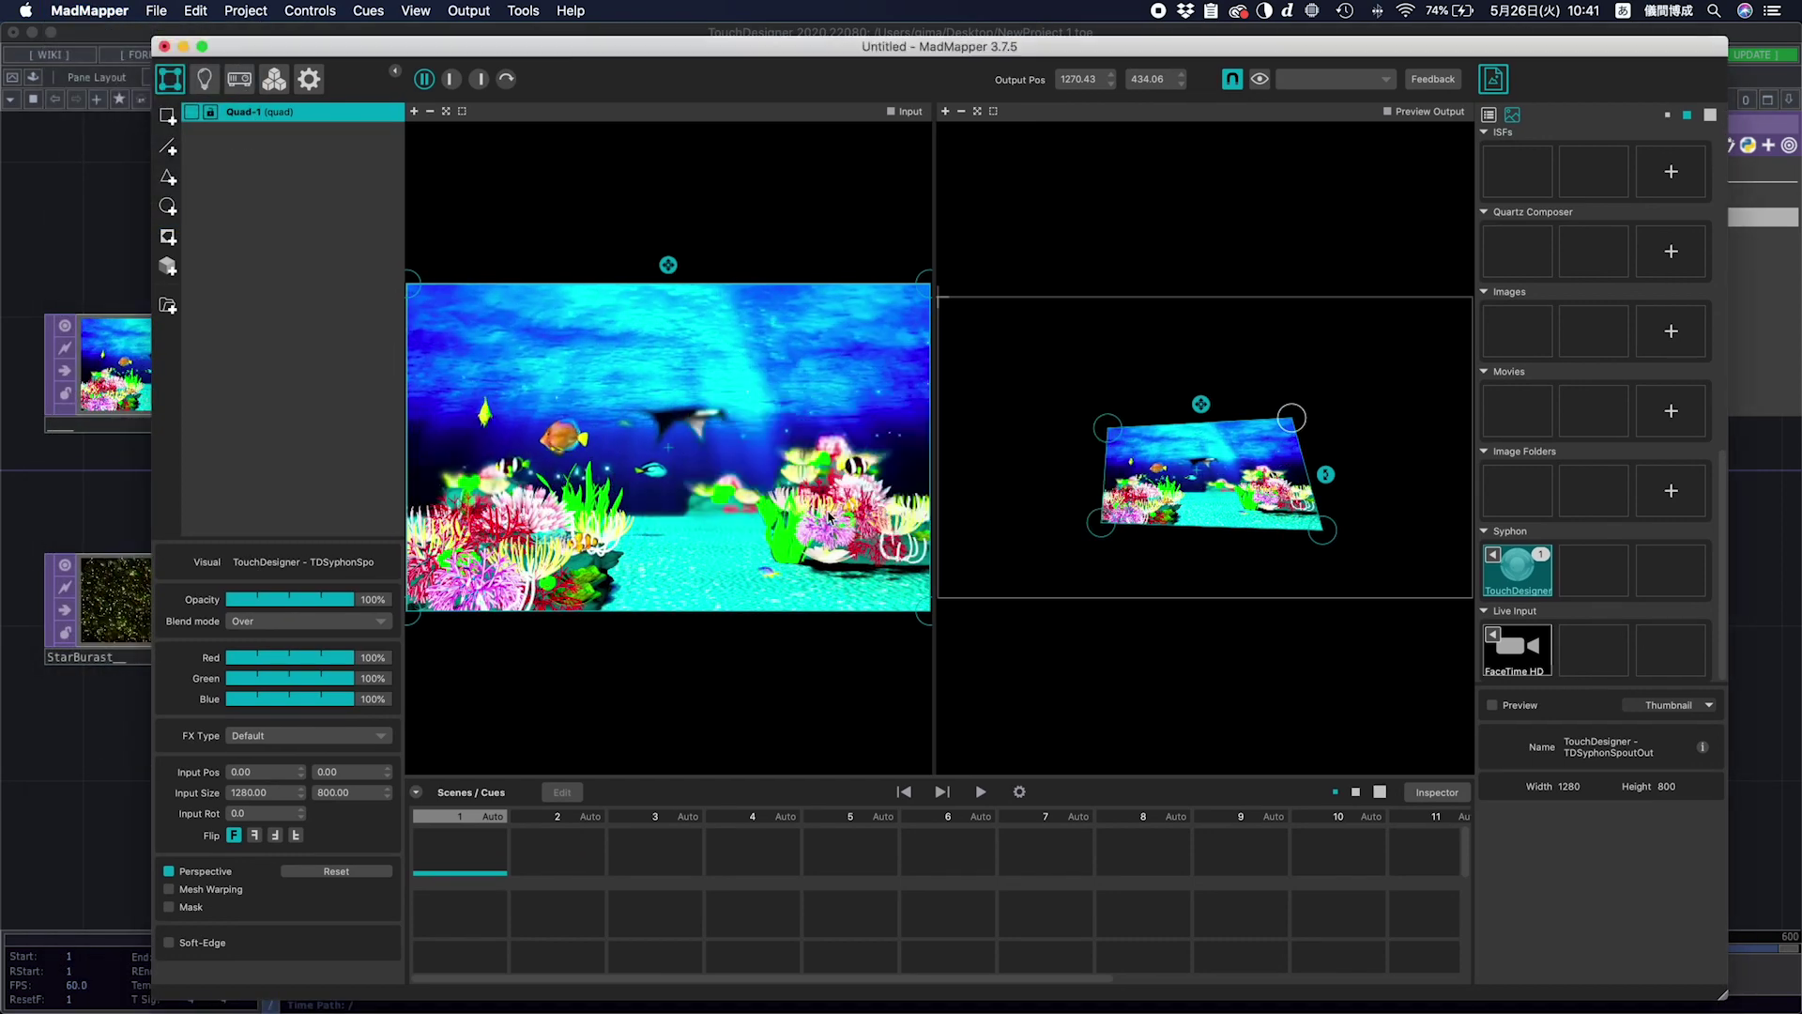
Reposition the Syphon Spout Out node so it sits beside null1, leaving free space below it.
left_click_drag(805, 396, 805, 512)
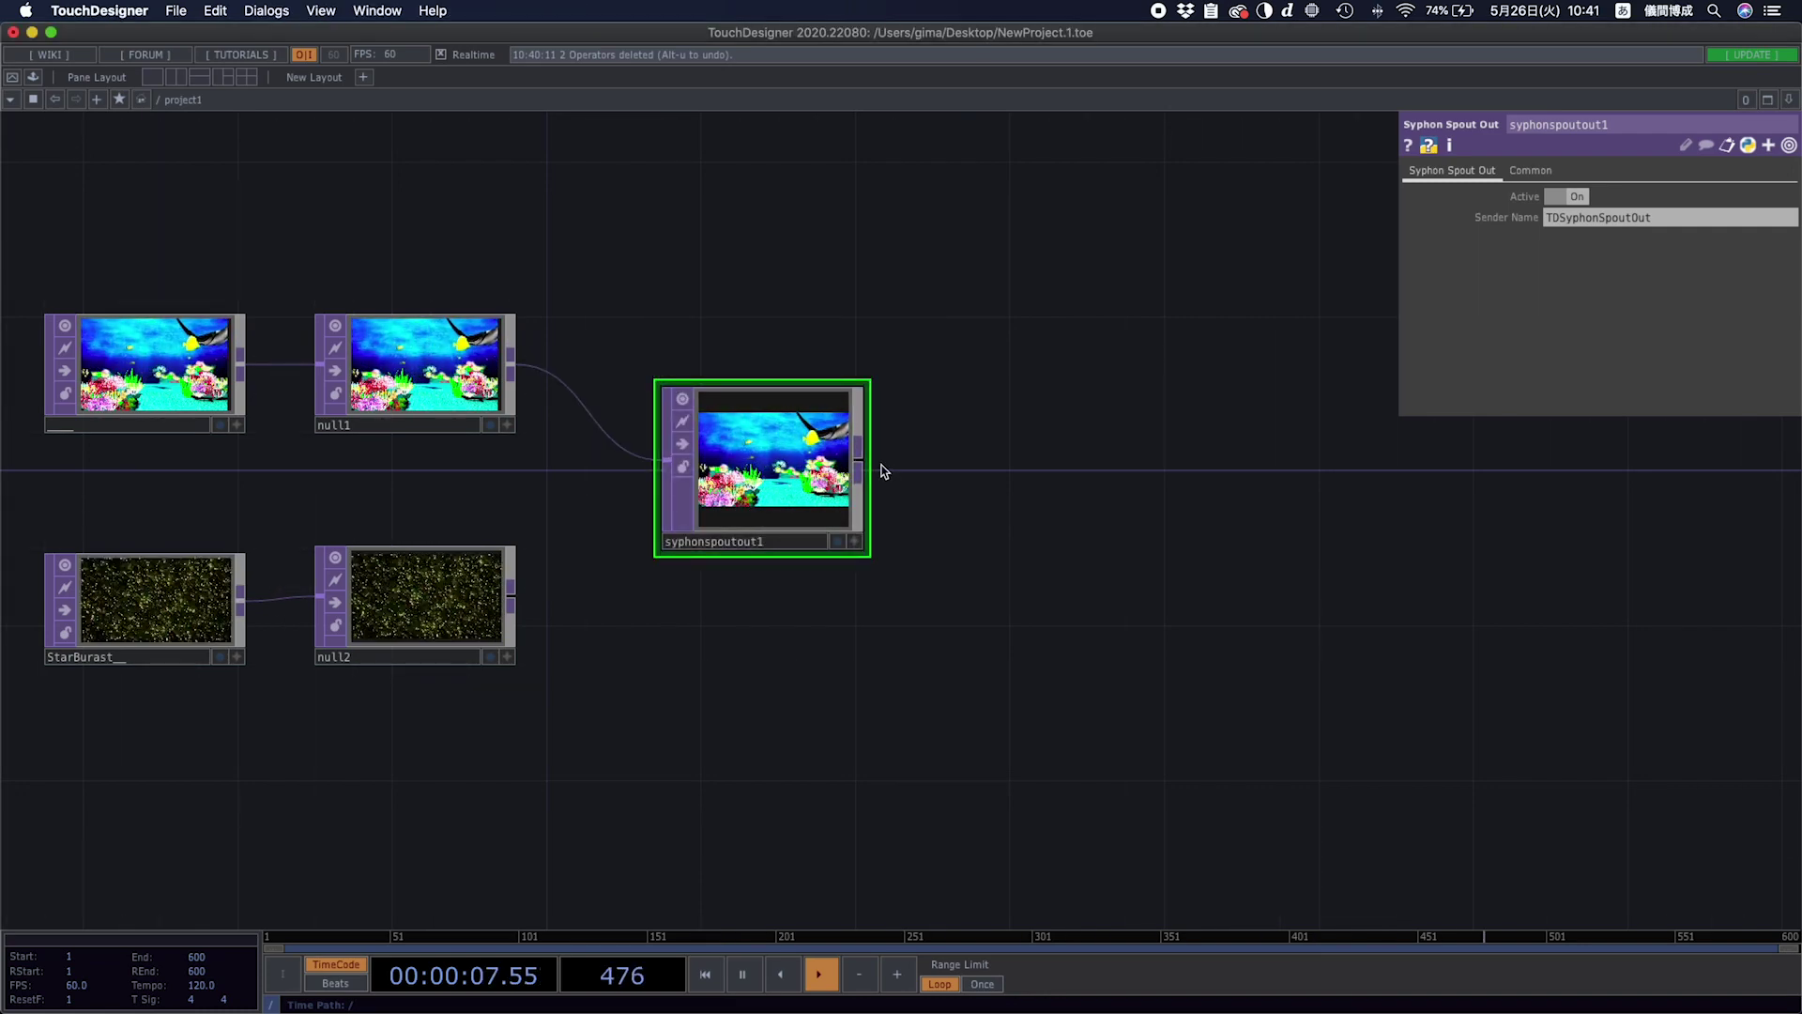
left_click_drag(734, 456, 733, 378)
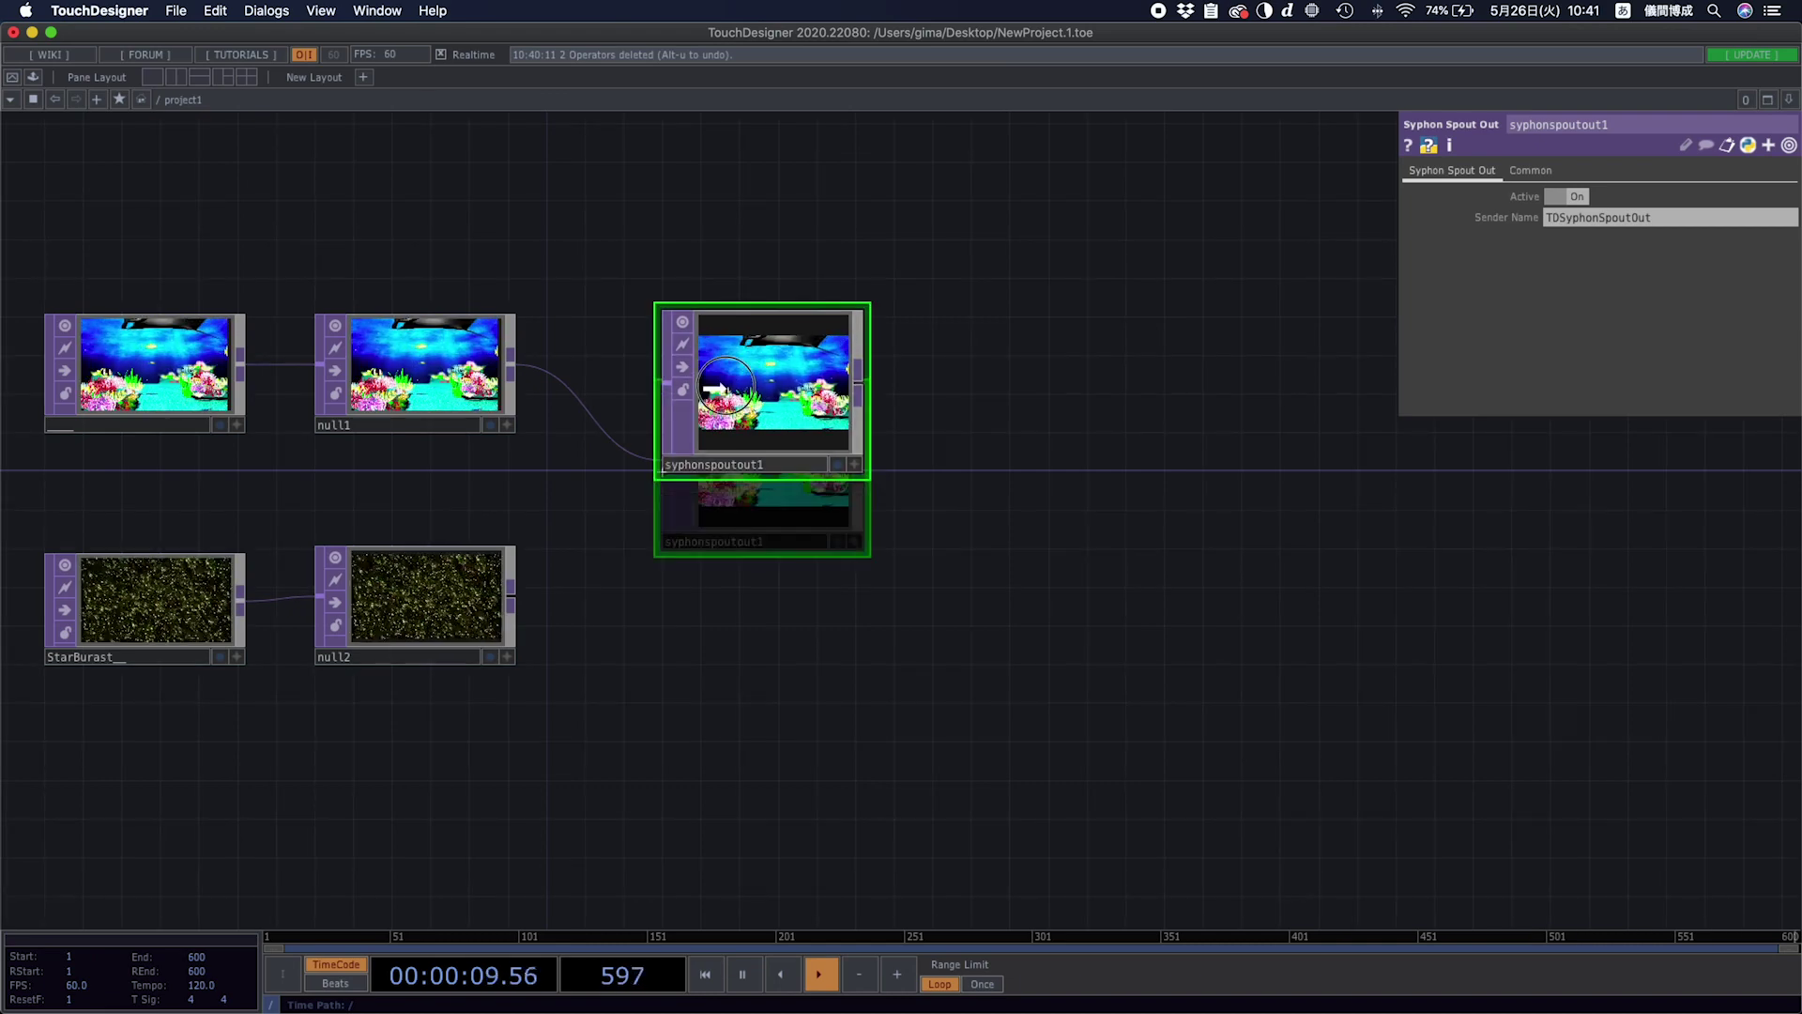
left_click_drag(740, 577, 778, 576)
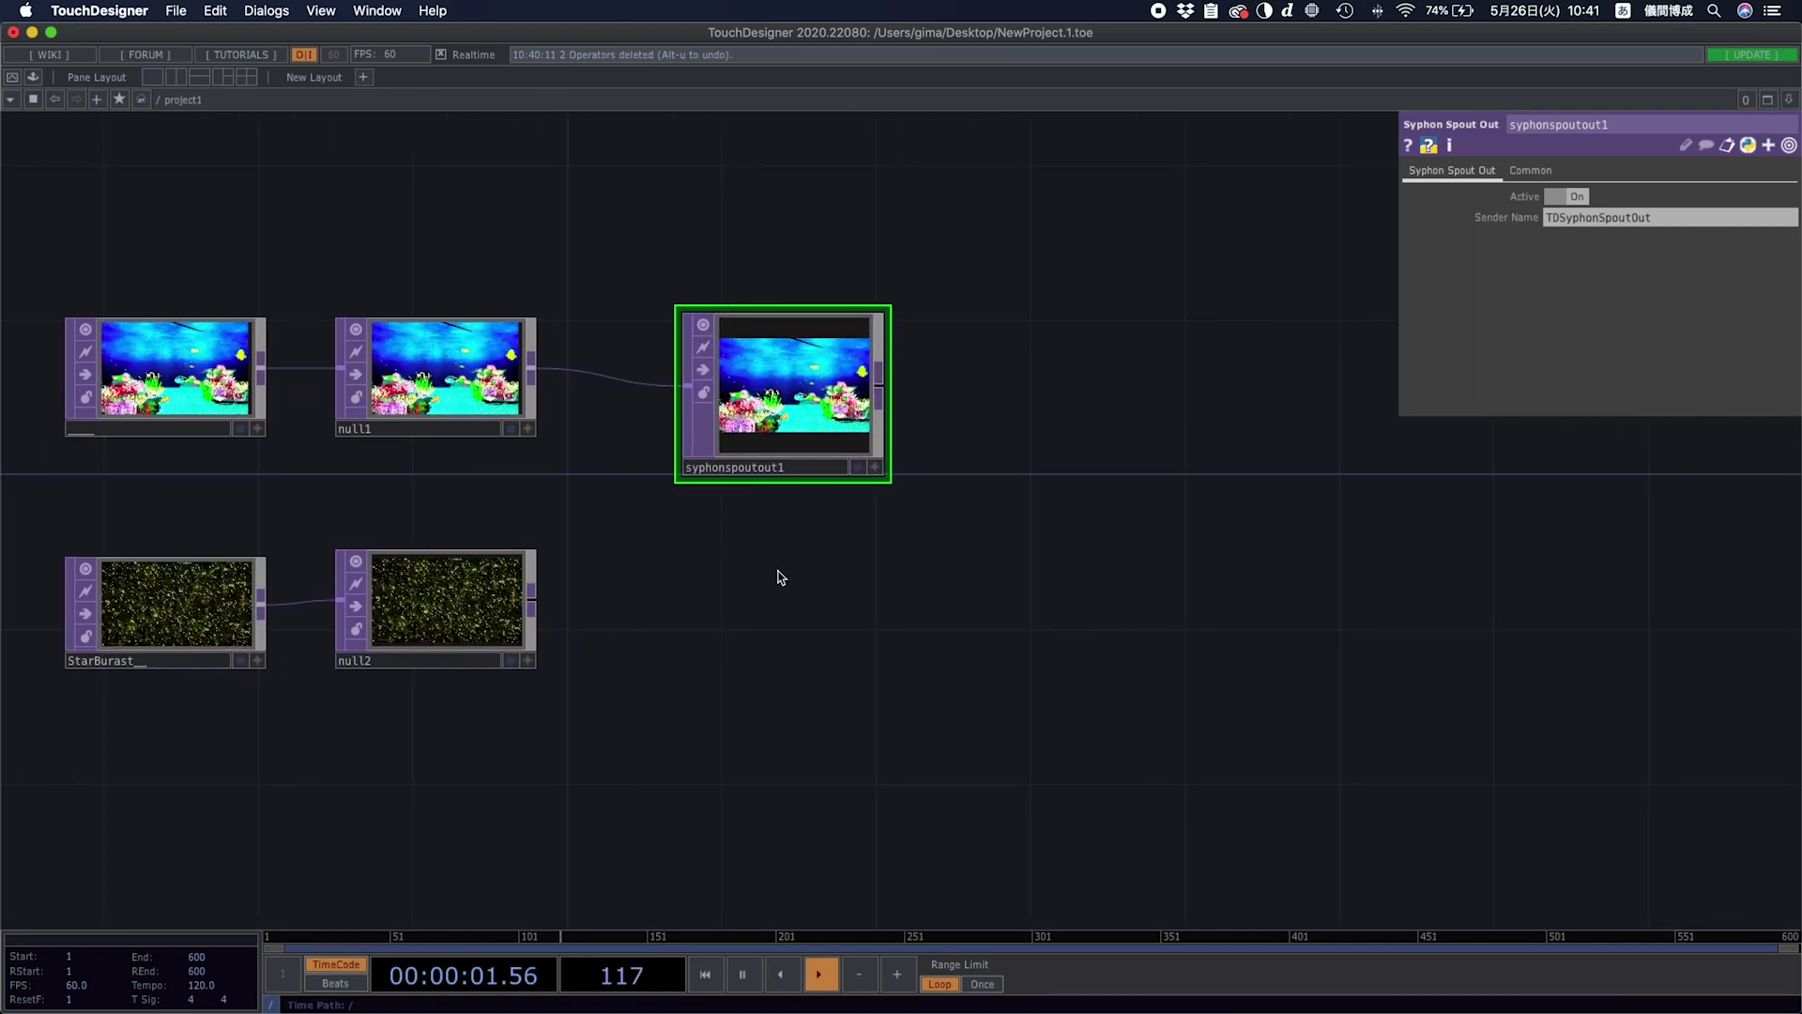